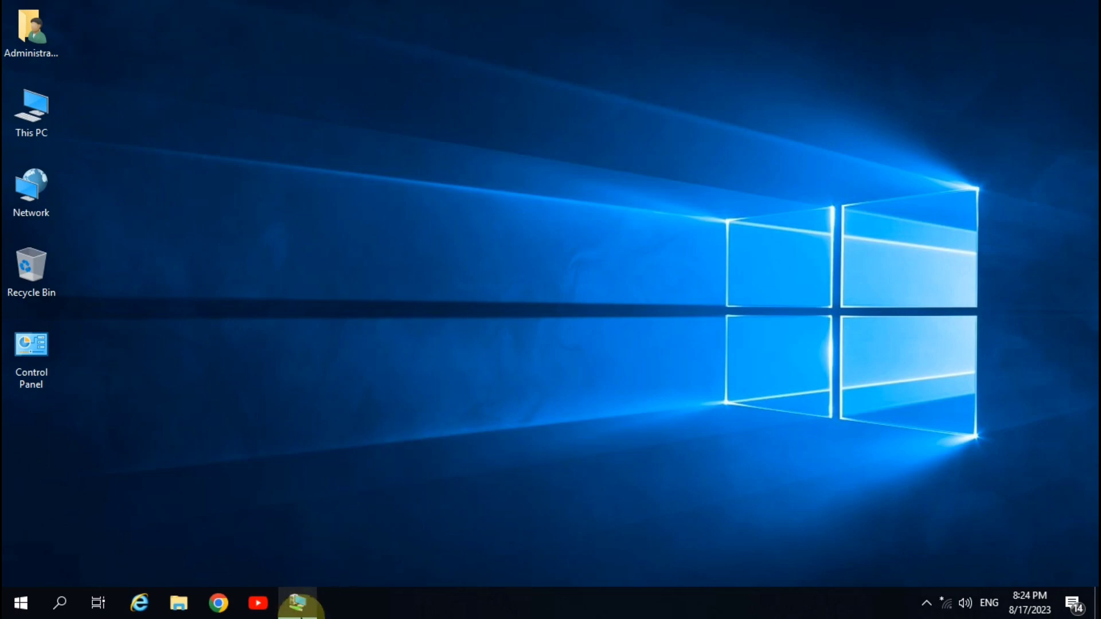
Bring the virtual machine's desktop to the front and refresh it.
left_click(295, 609)
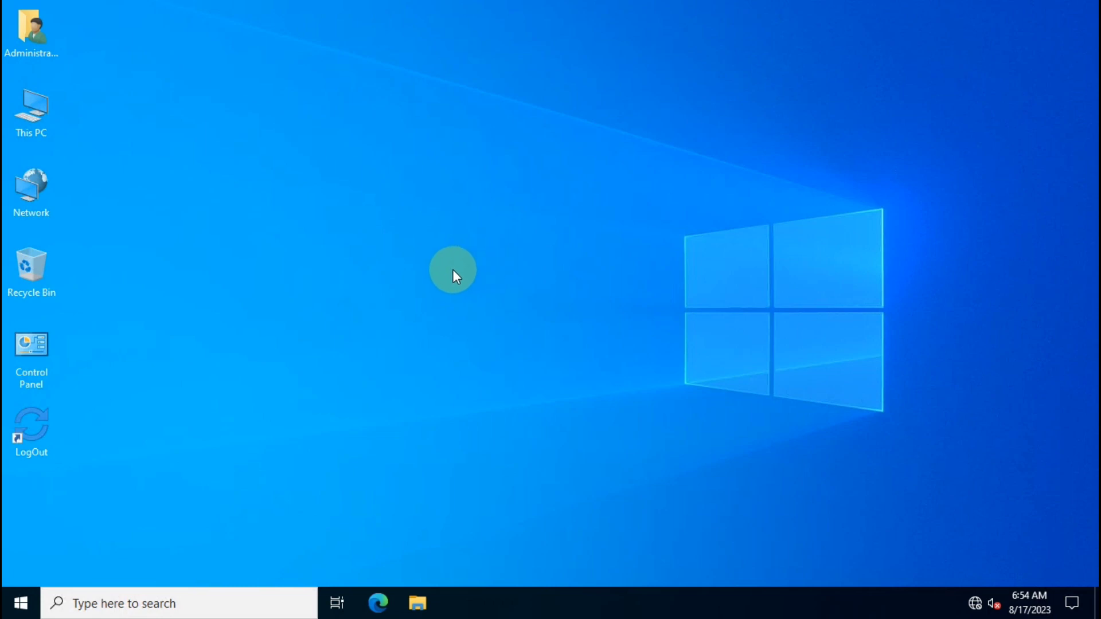
right_click(373, 85)
left_click(413, 133)
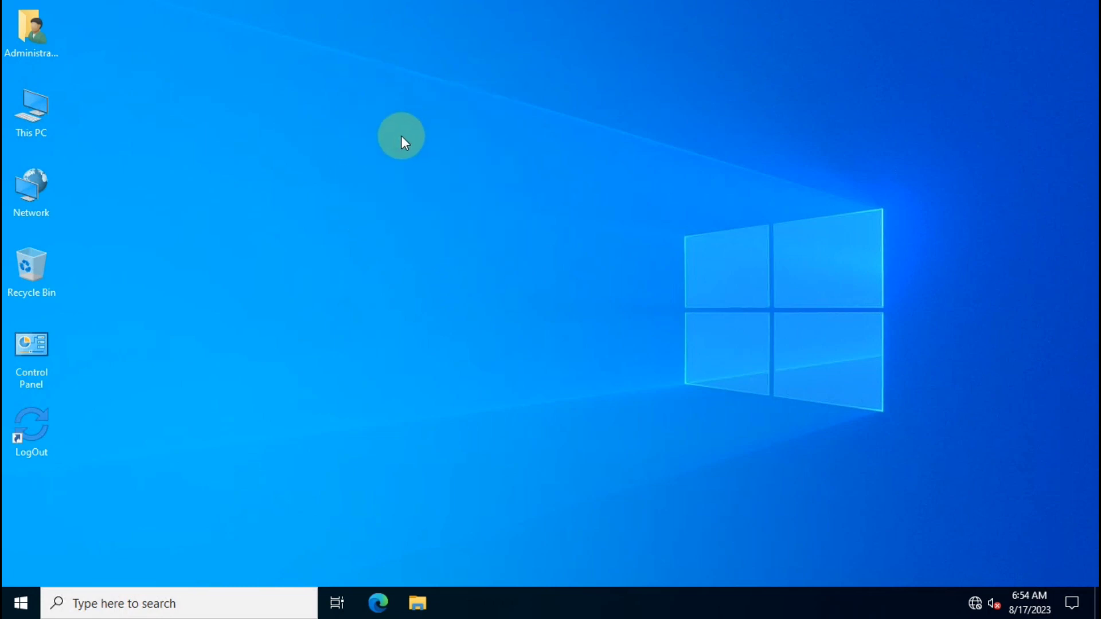
Open This PC, check FAT DRIVE (E:) and NTFS Drive (F:), and refresh the view.
double_click(42, 119)
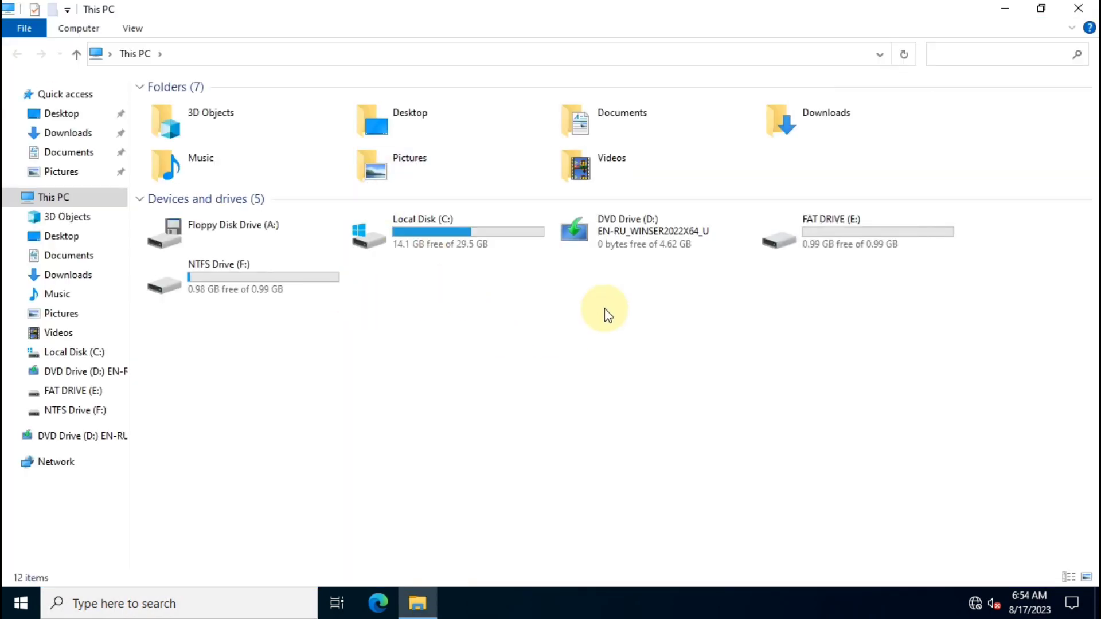
left_click(817, 235)
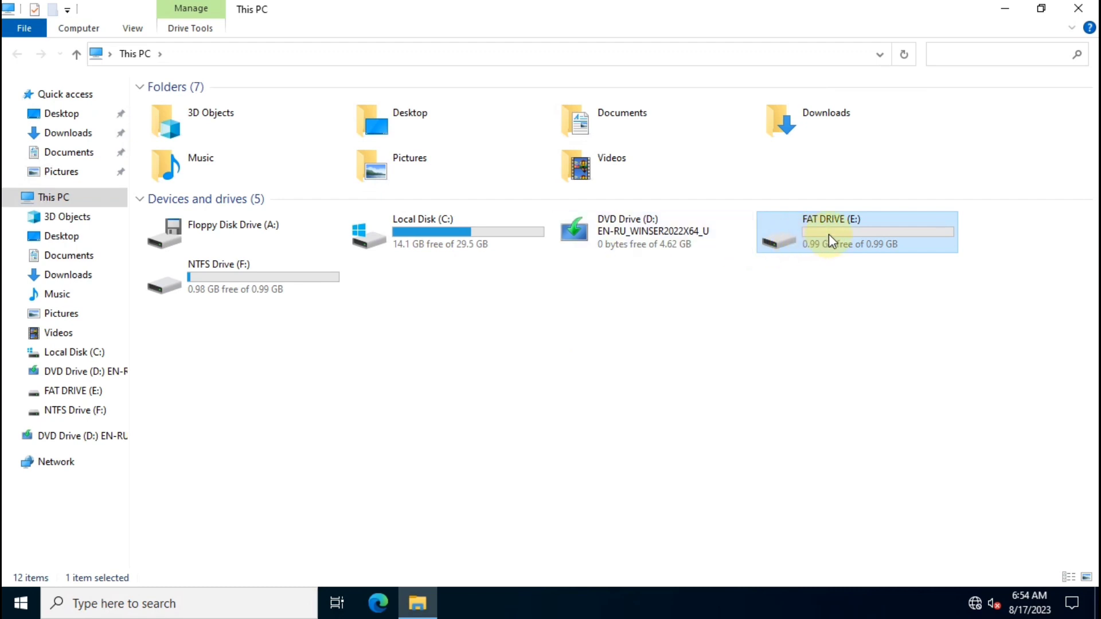
left_click(245, 289)
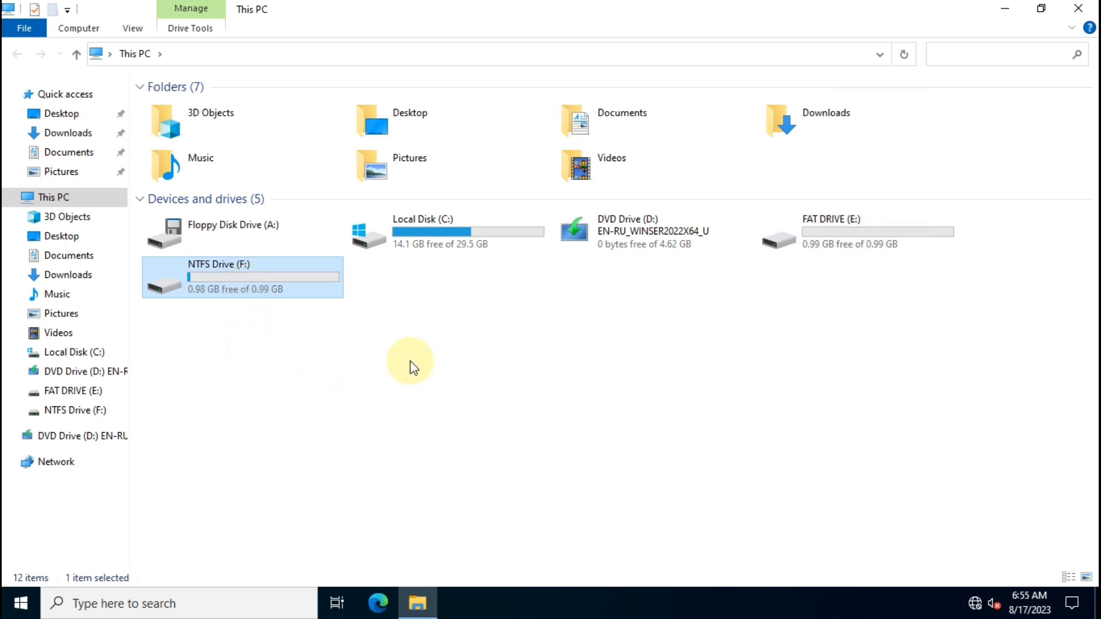
right_click(430, 326)
left_click(476, 390)
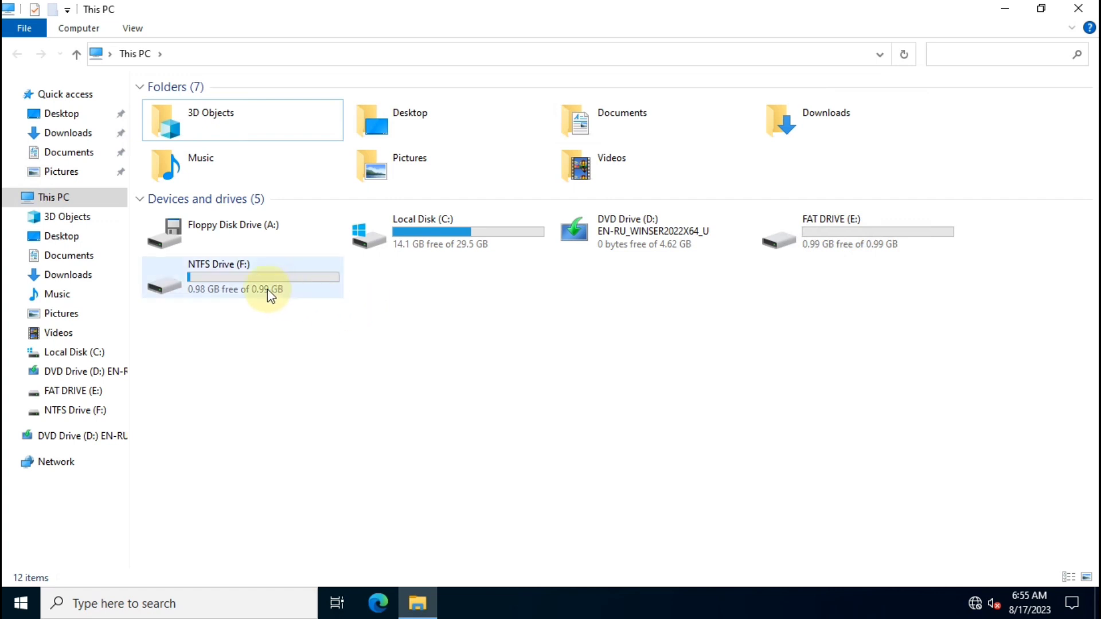
left_click(858, 238)
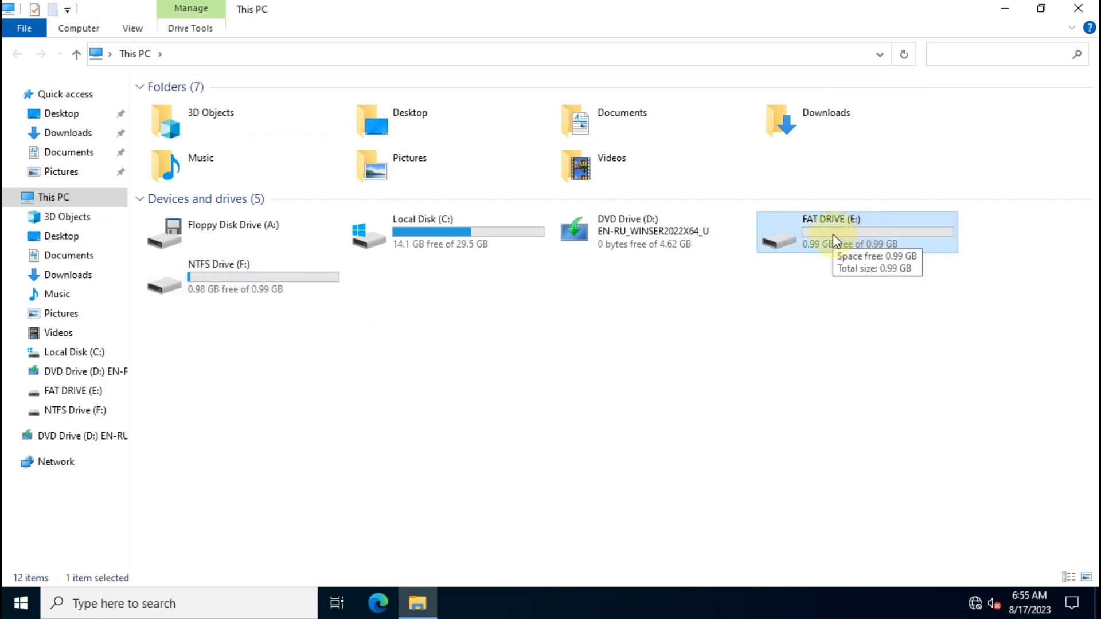
left_click(253, 279)
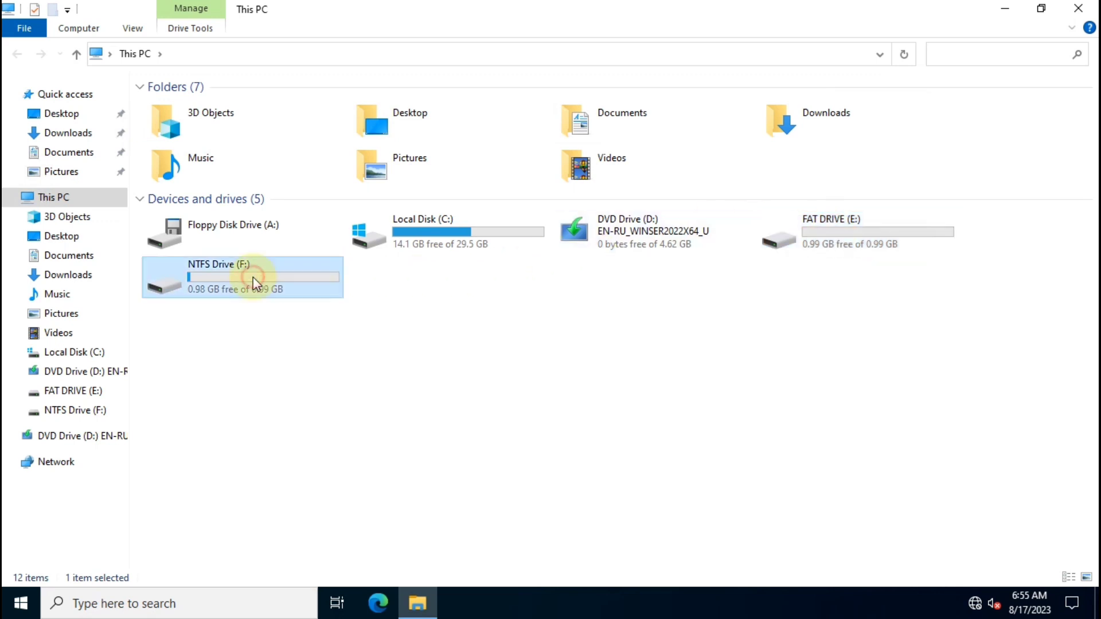
Open HR_DATA on NTFS Drive (F:), confirm it reads 'Welcome To IT ADDA', and close Notepad.
double_click(253, 280)
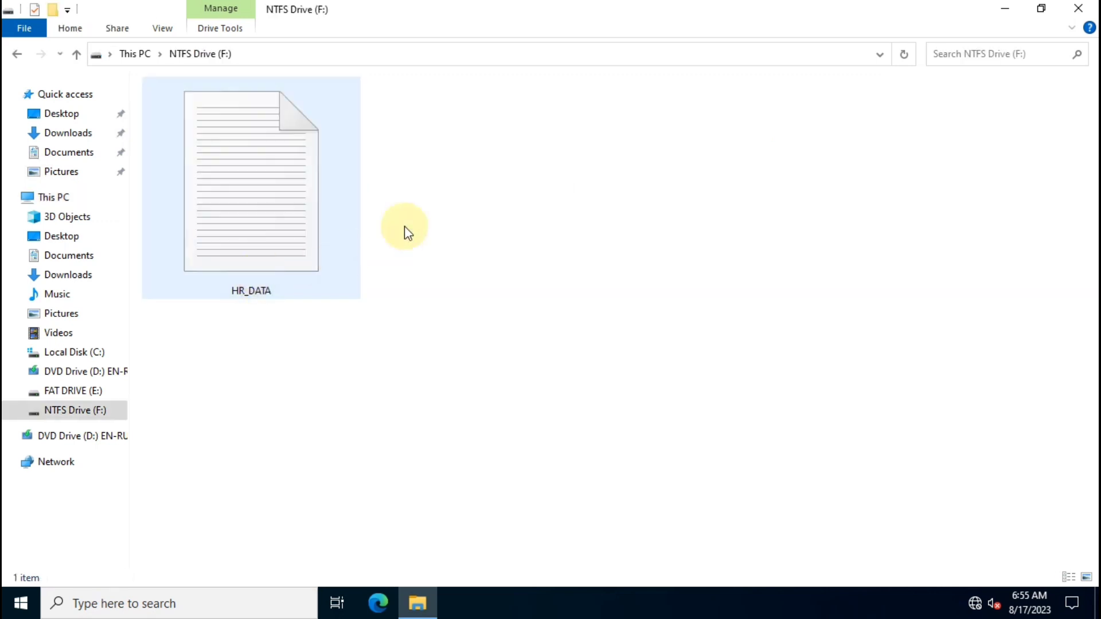
left_click(279, 228)
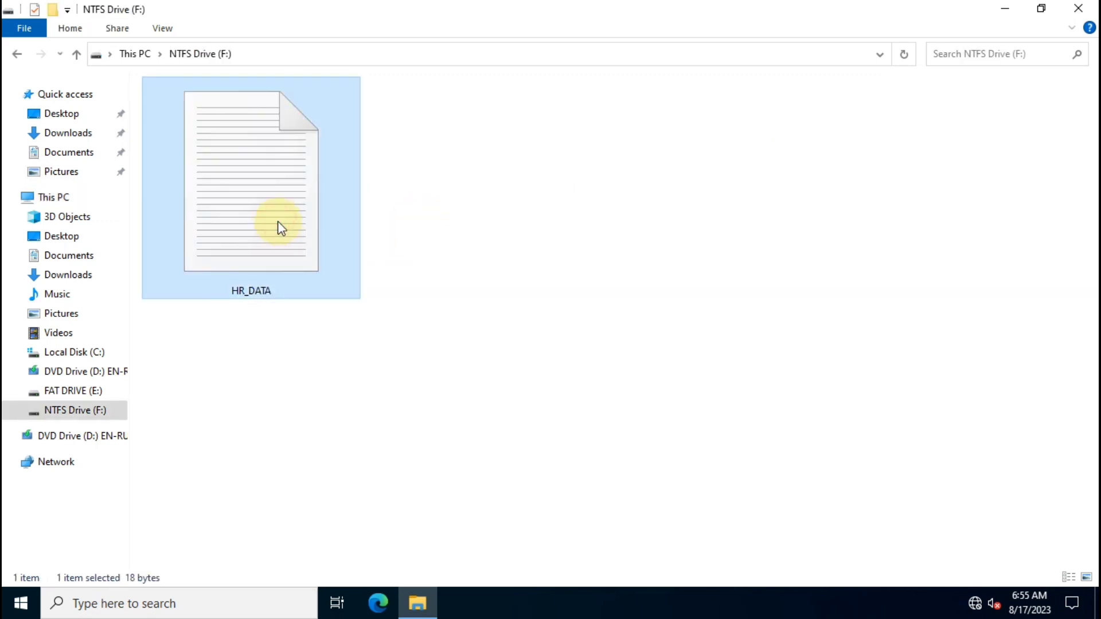
double_click(259, 188)
left_click_drag(216, 74, 24, 98)
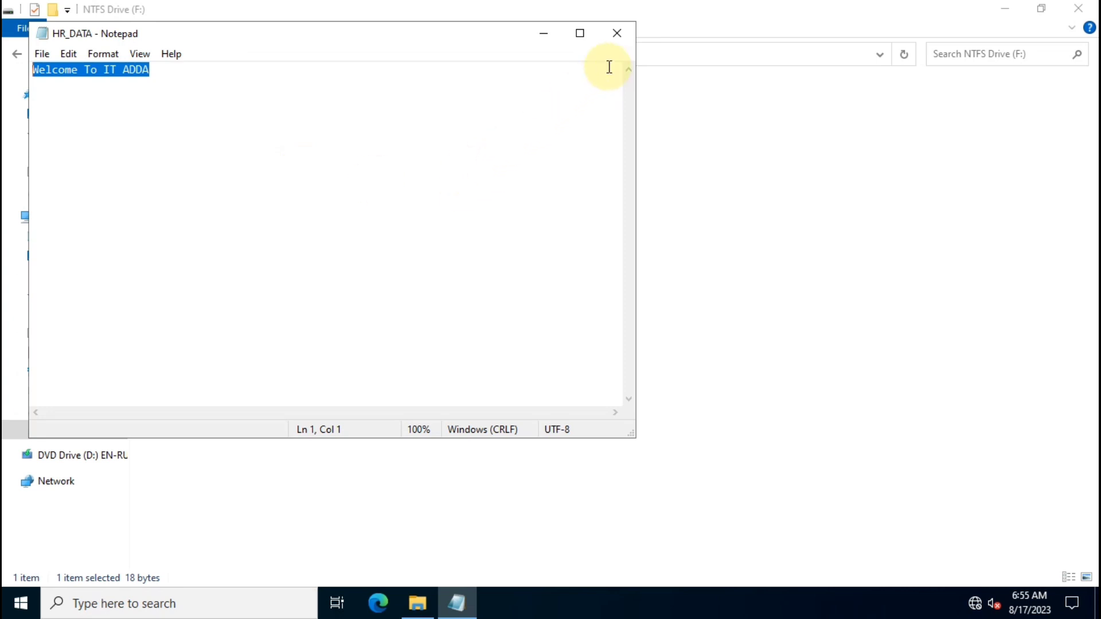
left_click(620, 33)
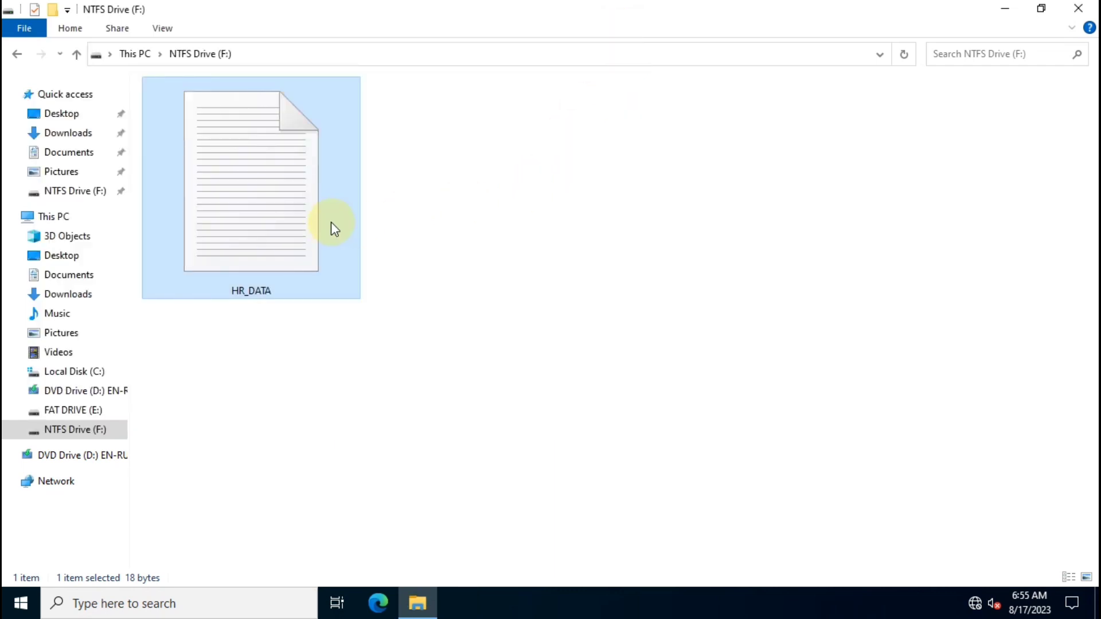
mouse_move(333, 228)
right_click(263, 197)
left_click(342, 440)
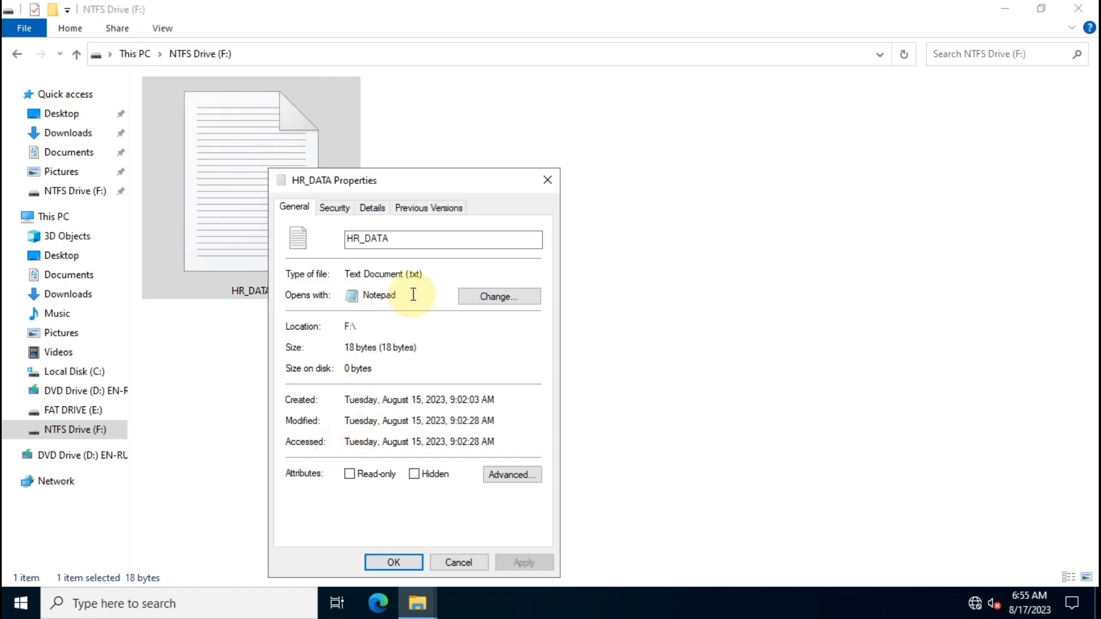
left_click_drag(445, 172, 444, 108)
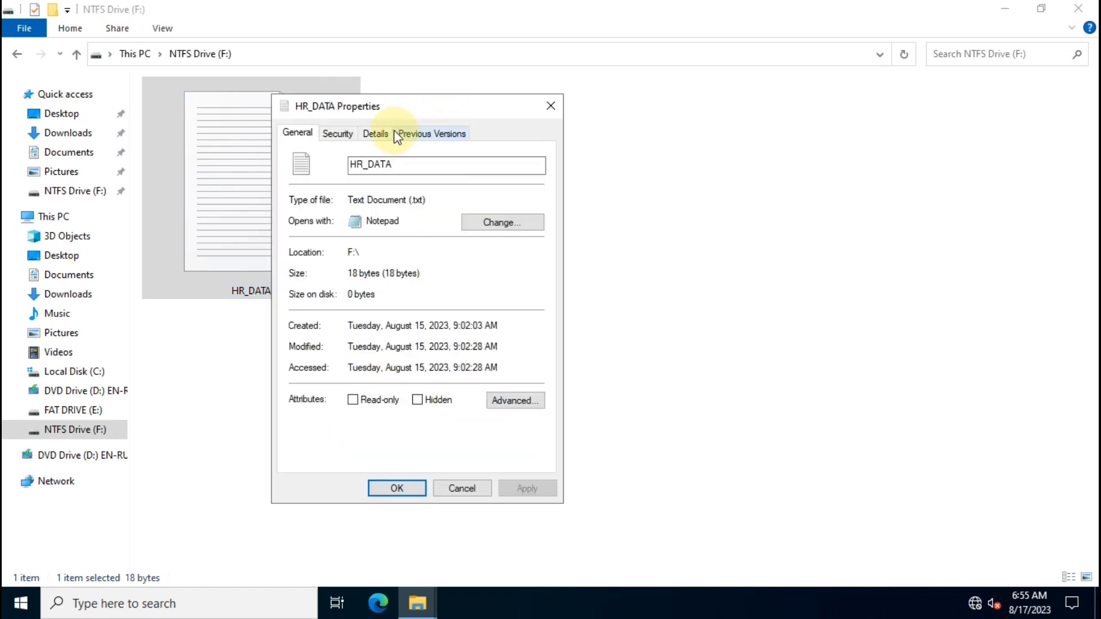
left_click(338, 134)
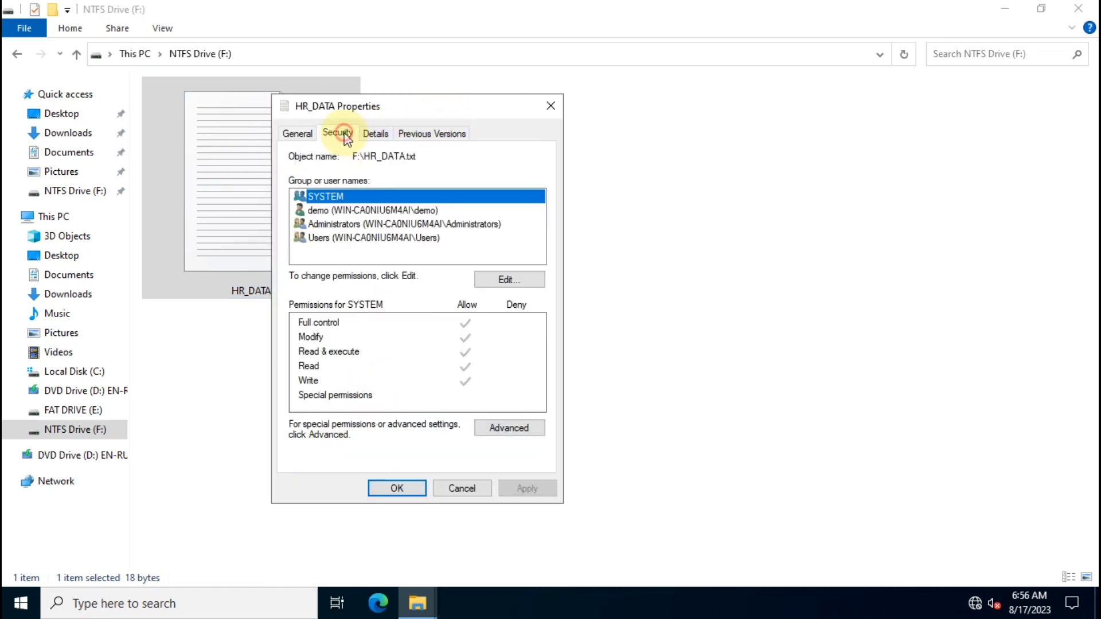
left_click(354, 211)
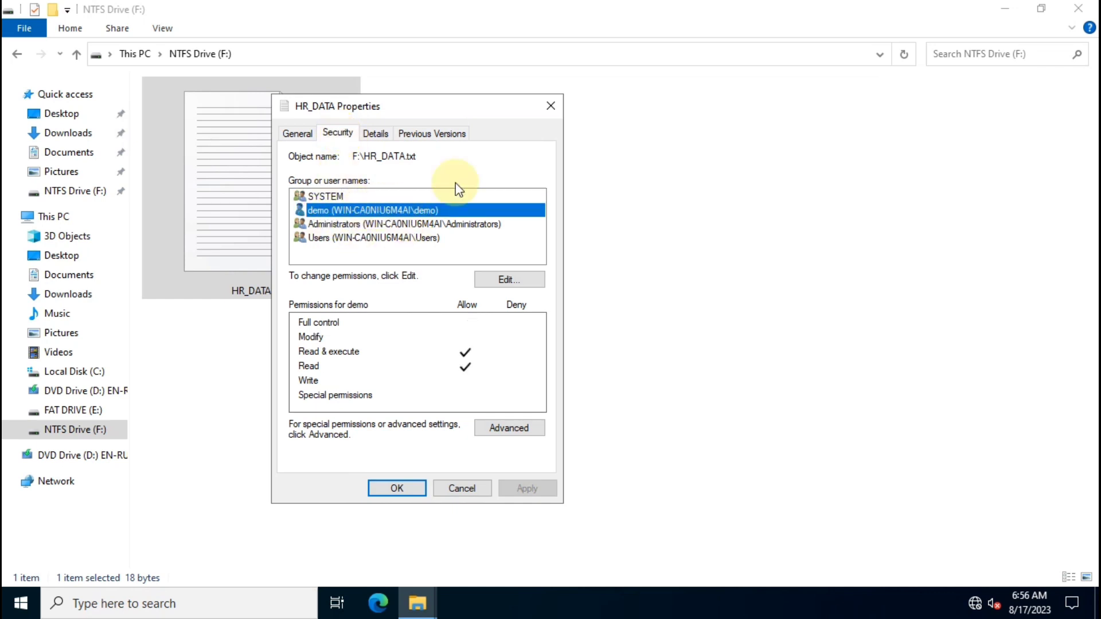
left_click(551, 107)
left_click(214, 180)
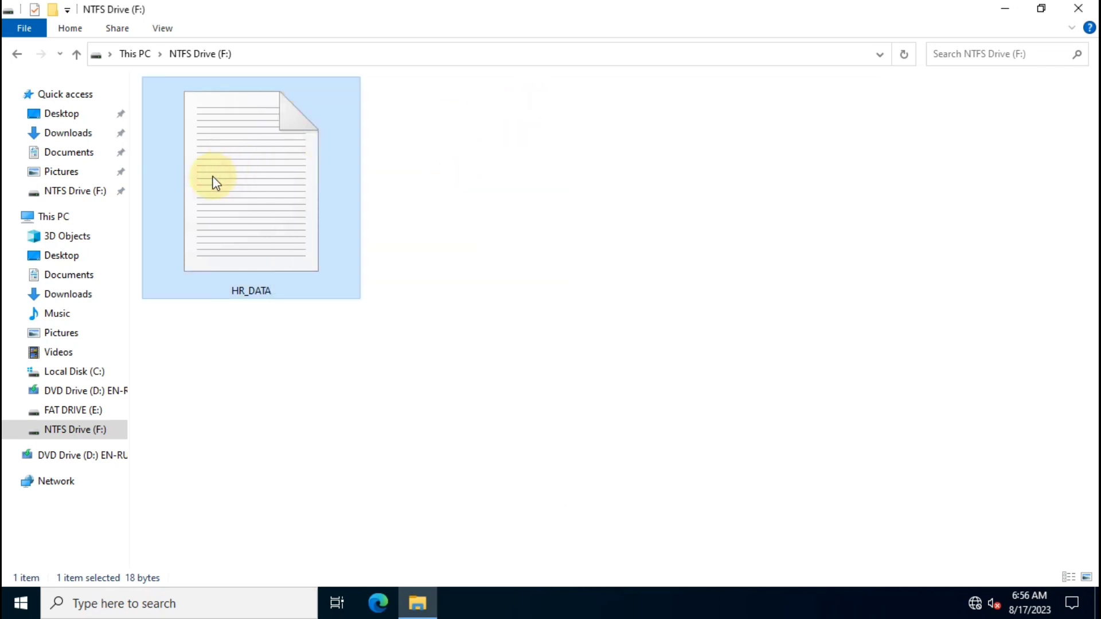
Permanently delete HR_DATA and create a new text document named Demo_HR.
key("shift+Delete")
key("Return")
right_click(270, 124)
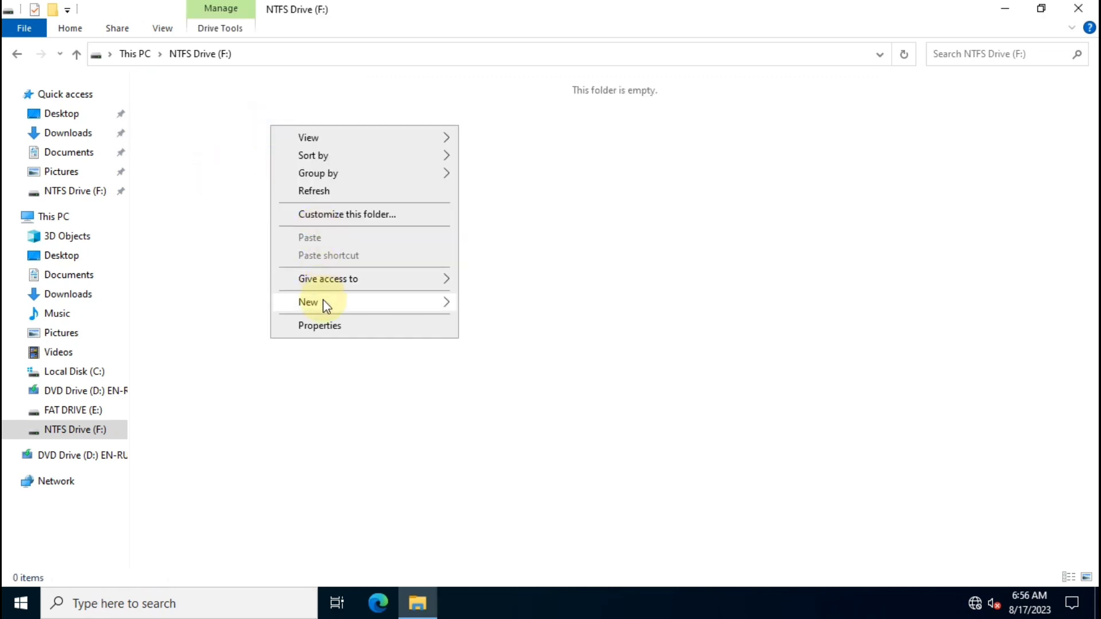
left_click(321, 300)
left_click(508, 378)
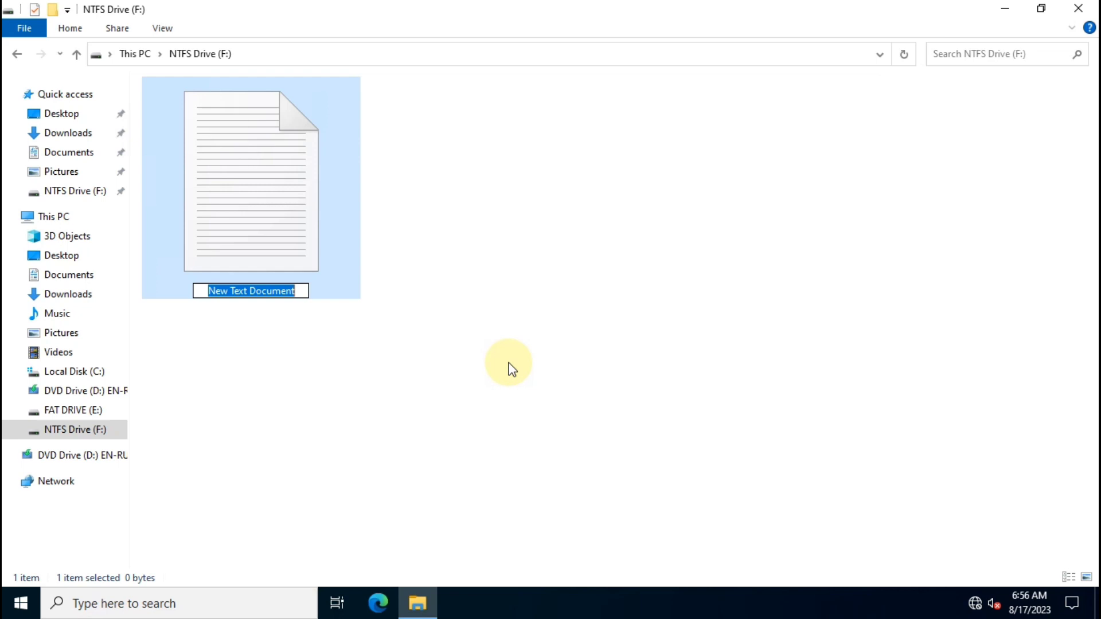
type("Demo")
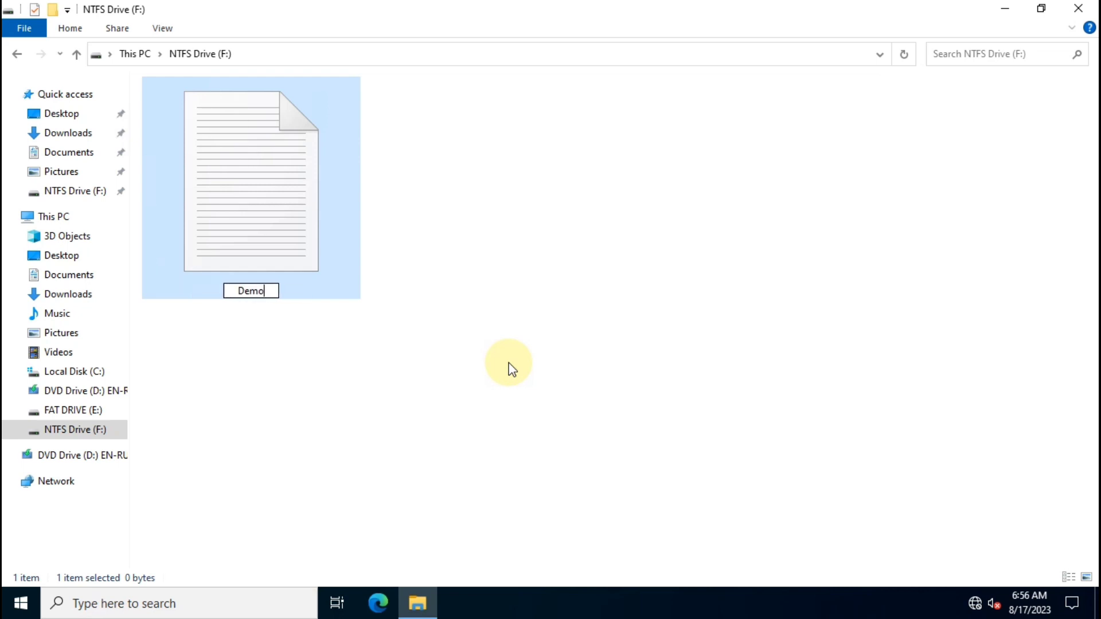
type("_HR")
key("Return")
key("Return")
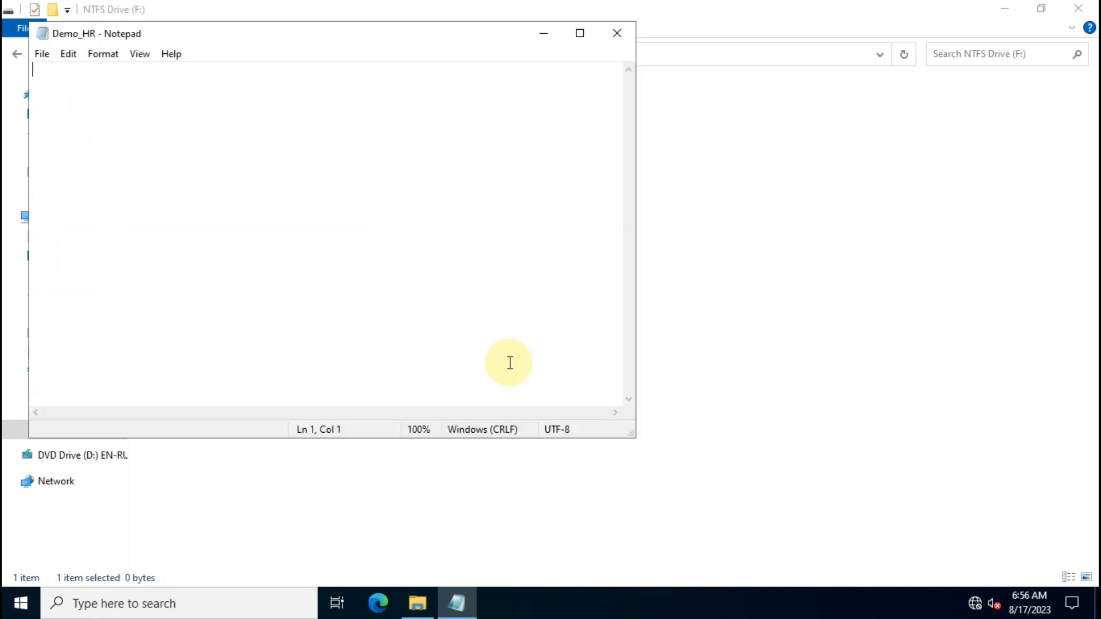
Type 'IT ADDA' into Demo_HR and save it on closing.
type("IT AD")
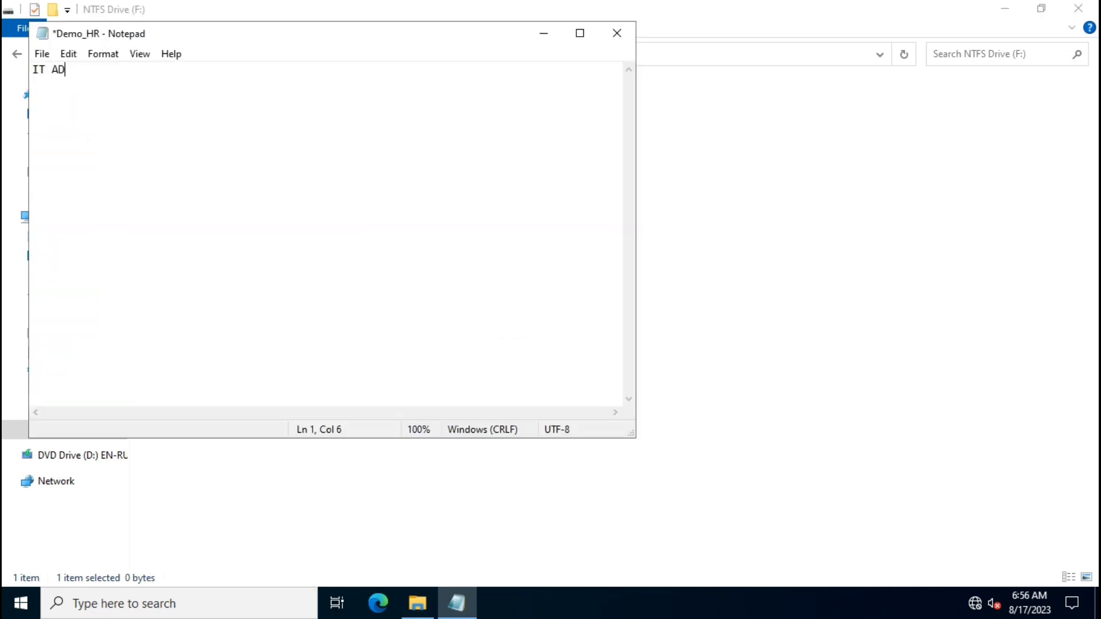
type("DA")
key("alt+F4")
key("Return")
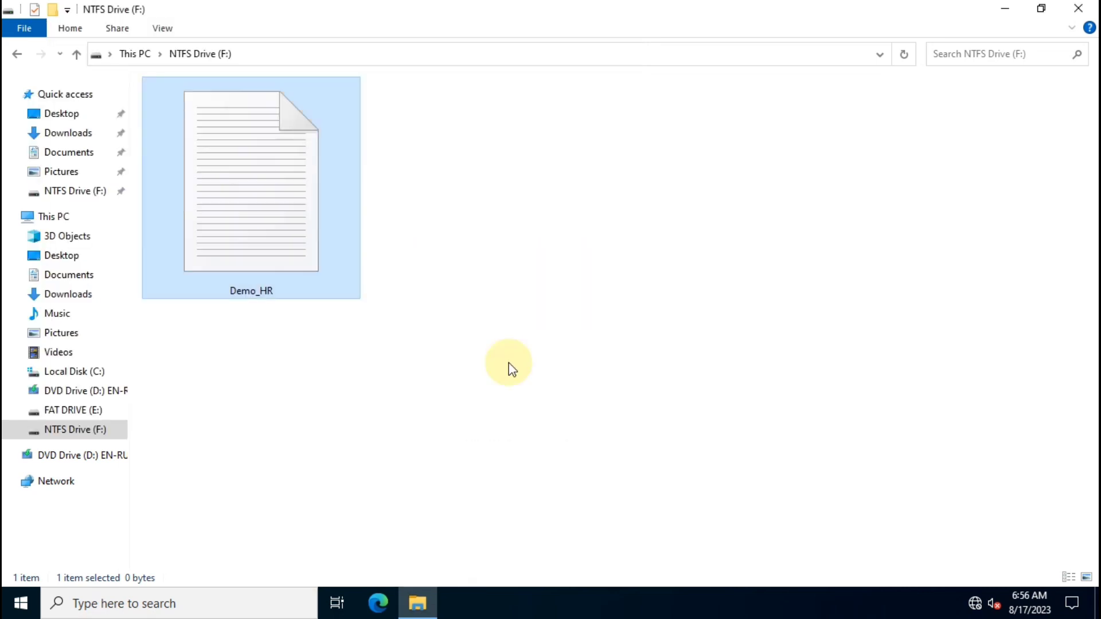
Open Demo_HR's Properties, go to Security, and open the permissions editor.
right_click(212, 169)
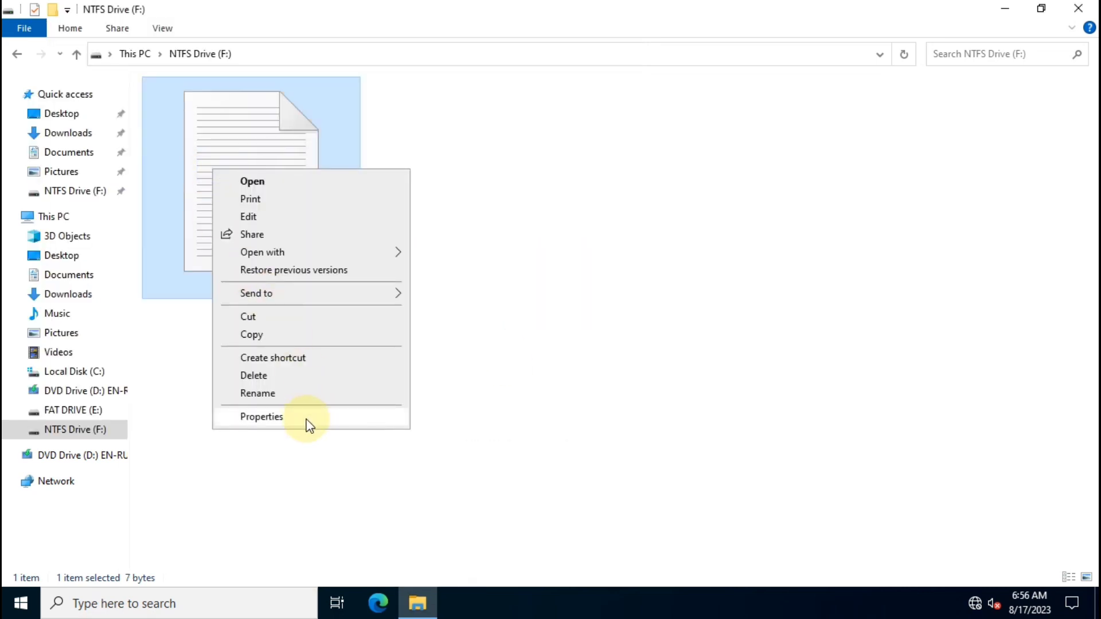
left_click(306, 419)
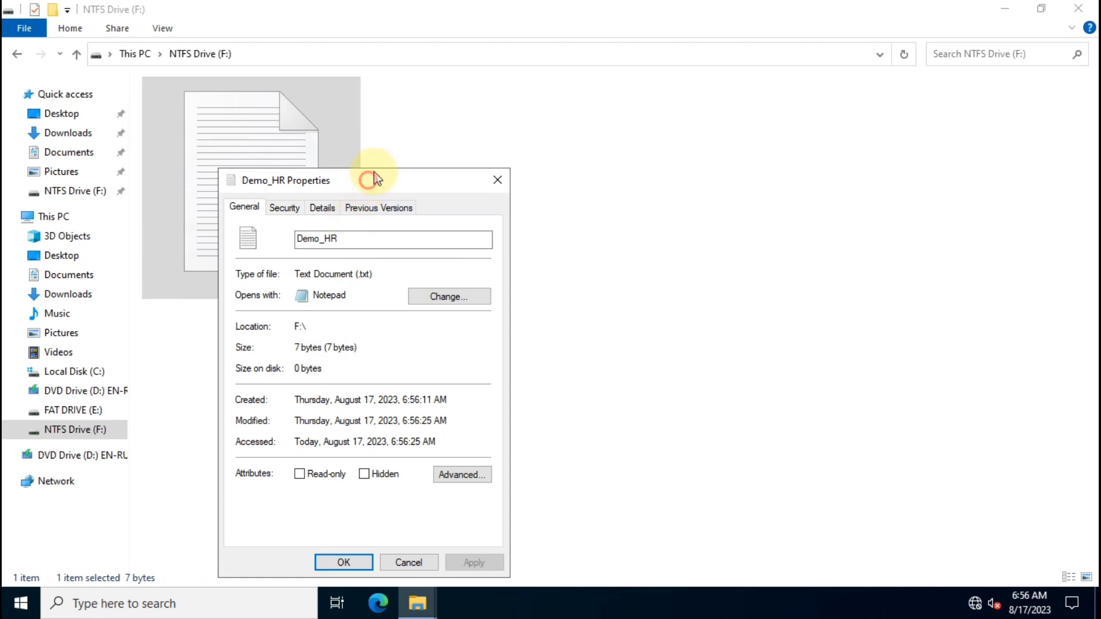
left_click_drag(370, 178, 533, 105)
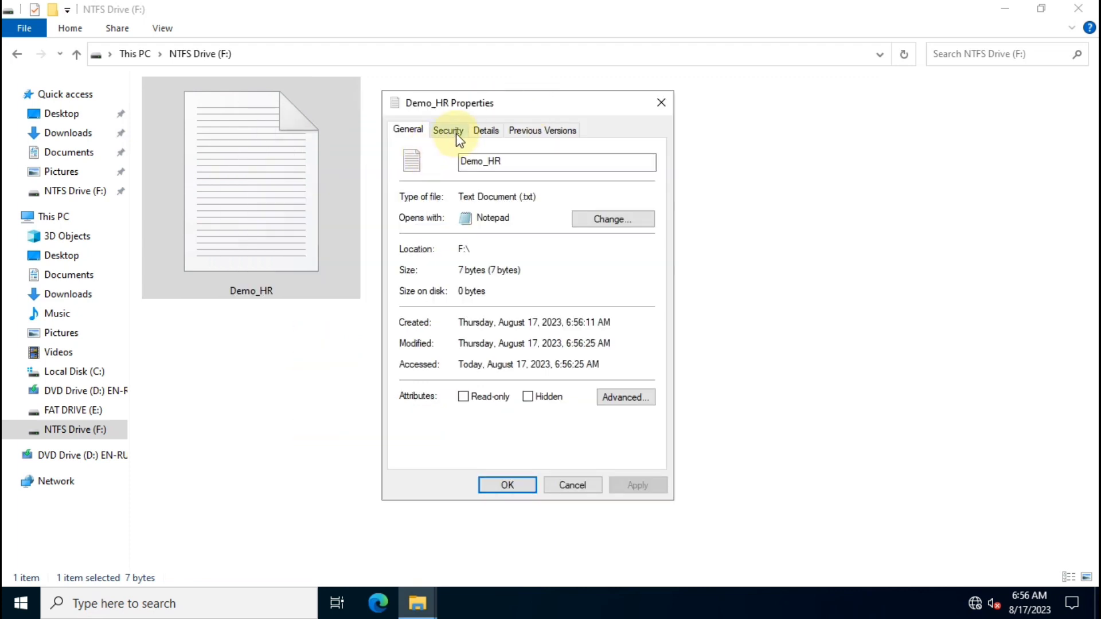
left_click(457, 133)
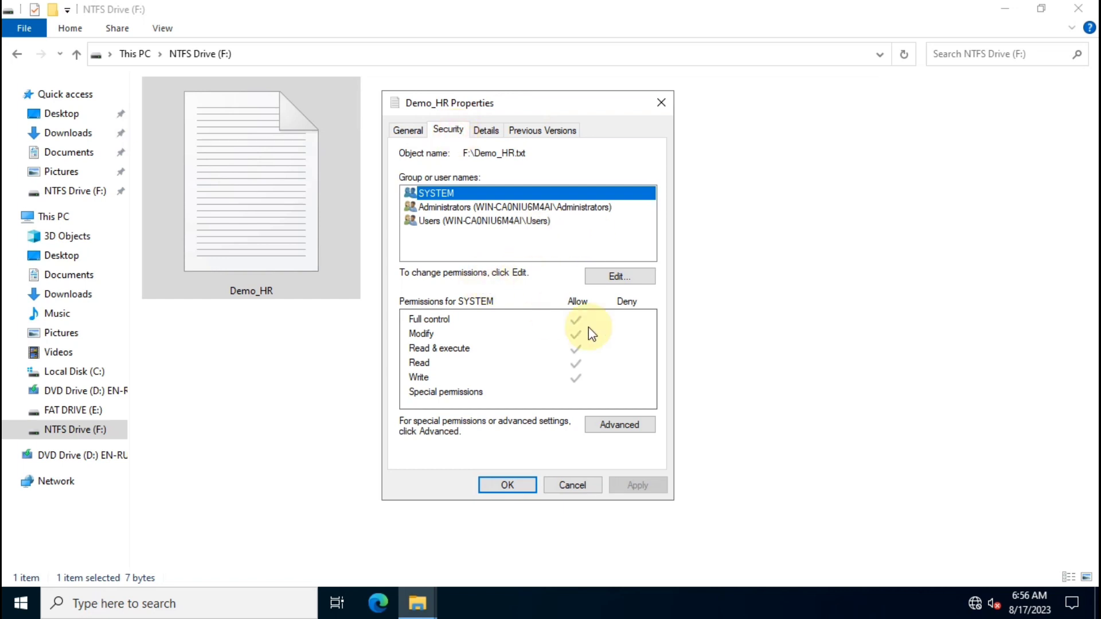
left_click(620, 276)
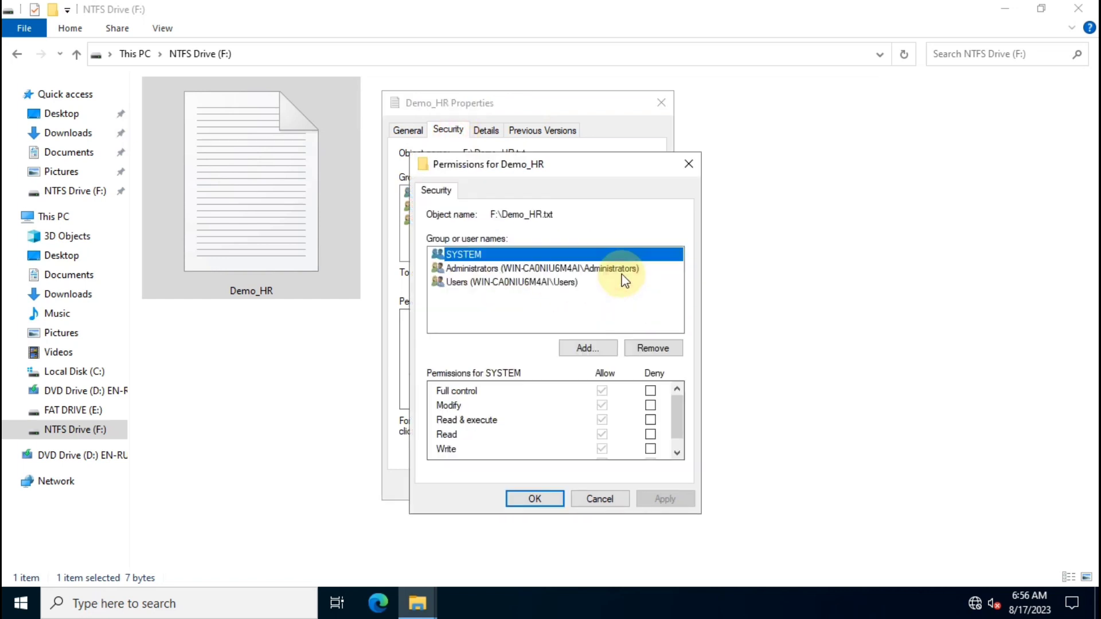
left_click_drag(618, 164, 612, 126)
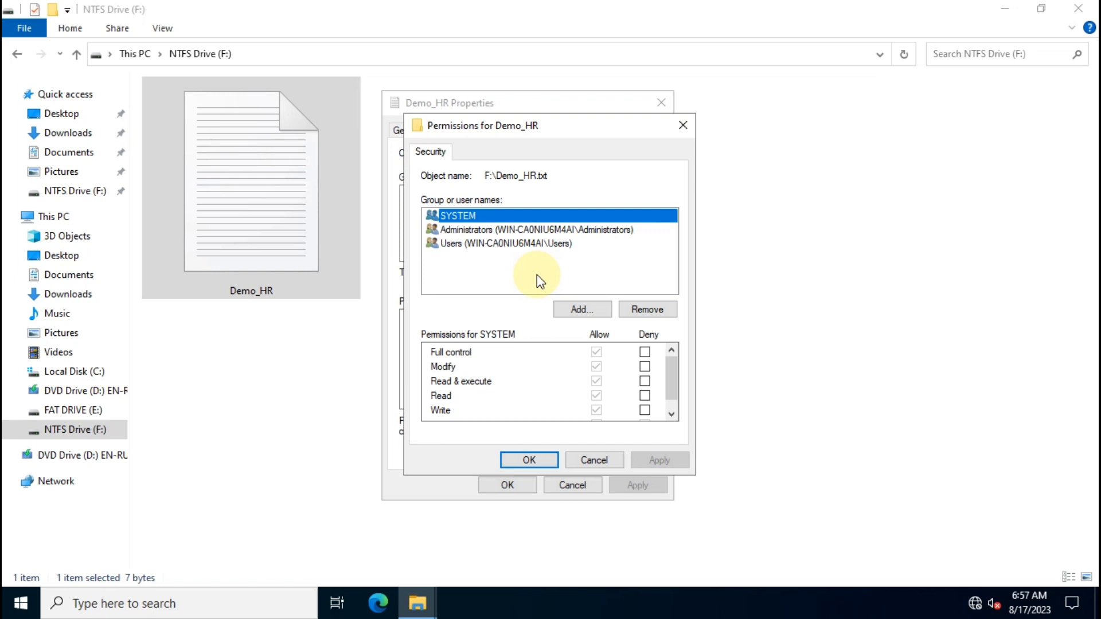
Use Advanced > Find Now to locate the local test user and pick it as the object name.
left_click(592, 313)
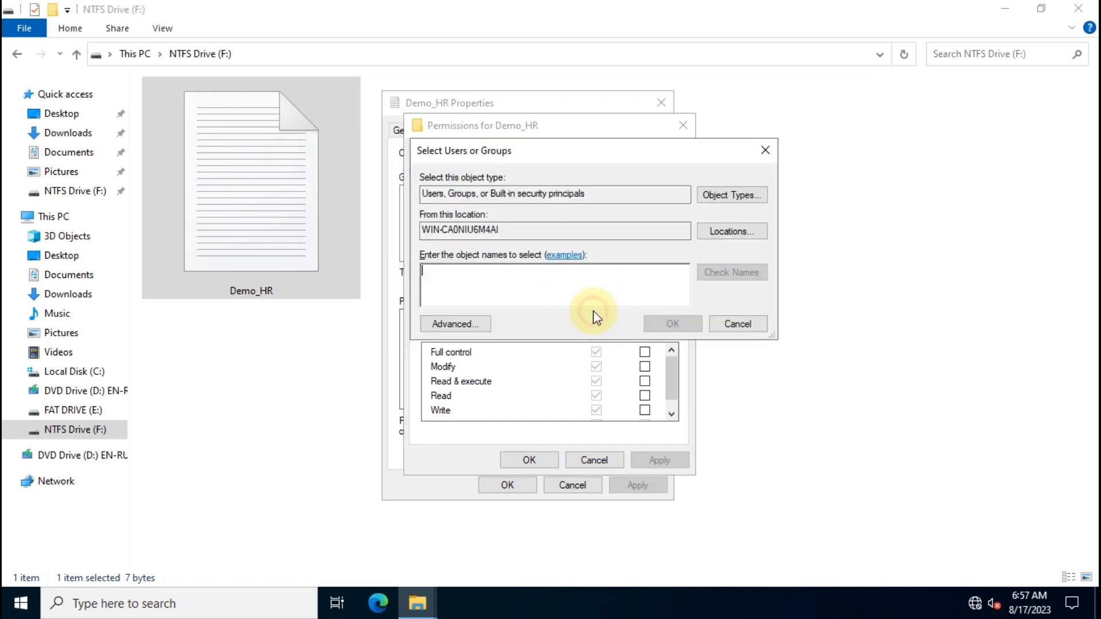
left_click(471, 325)
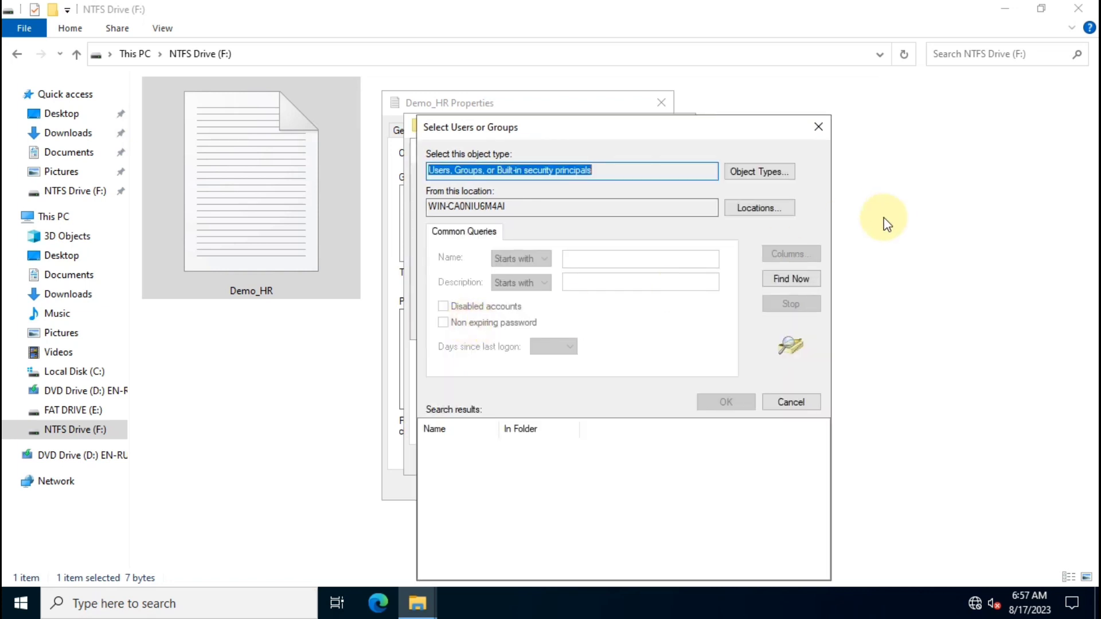
left_click(810, 277)
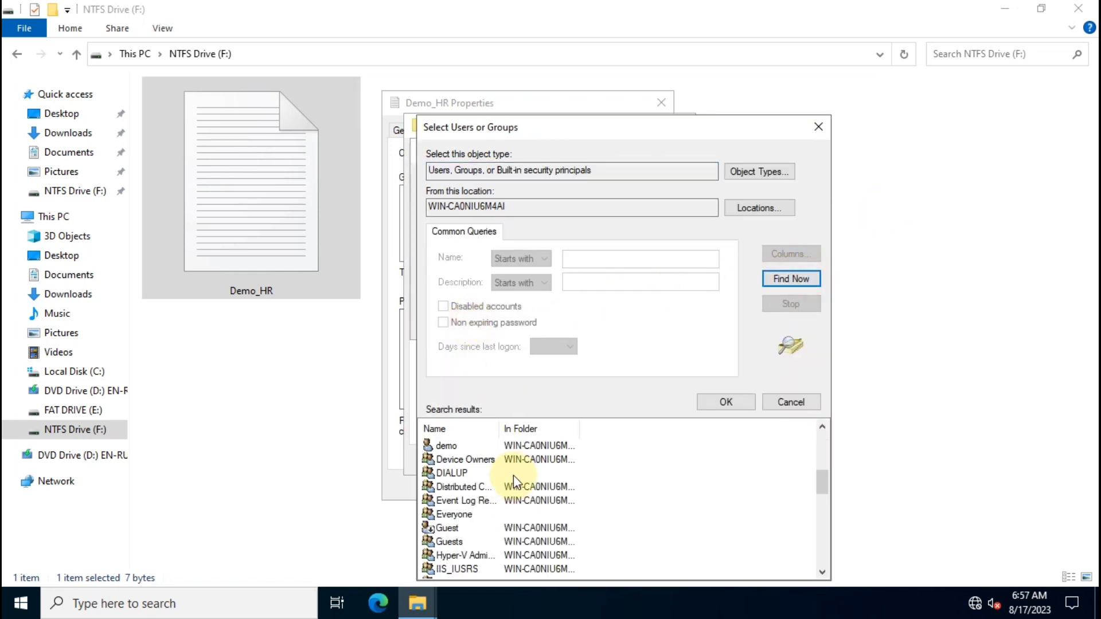
scroll(516, 476, "down", 12)
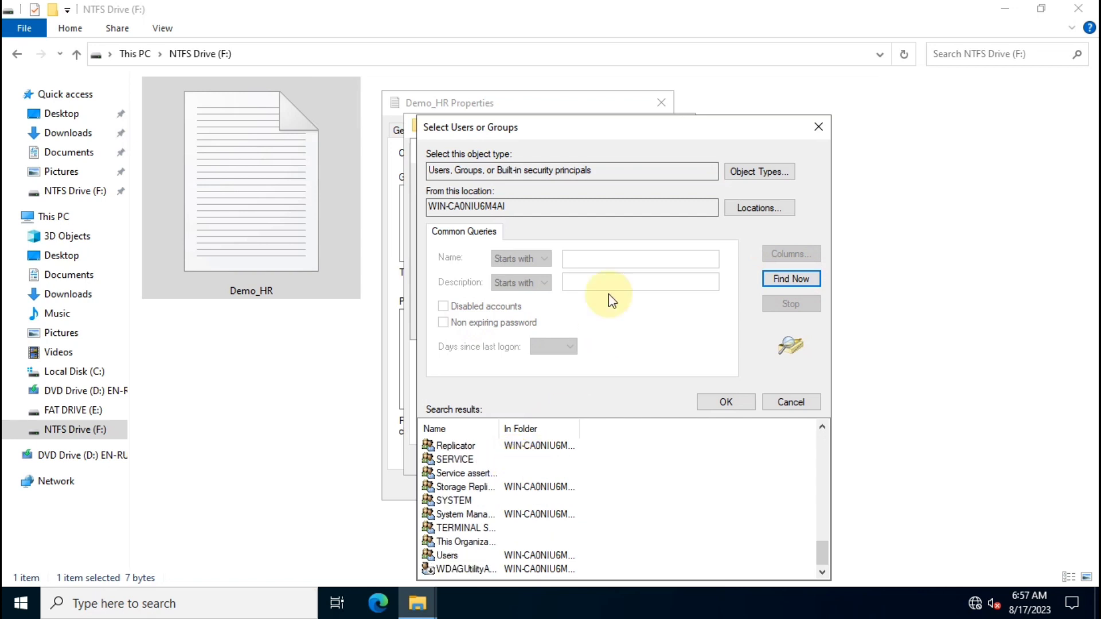
left_click_drag(654, 115, 612, 91)
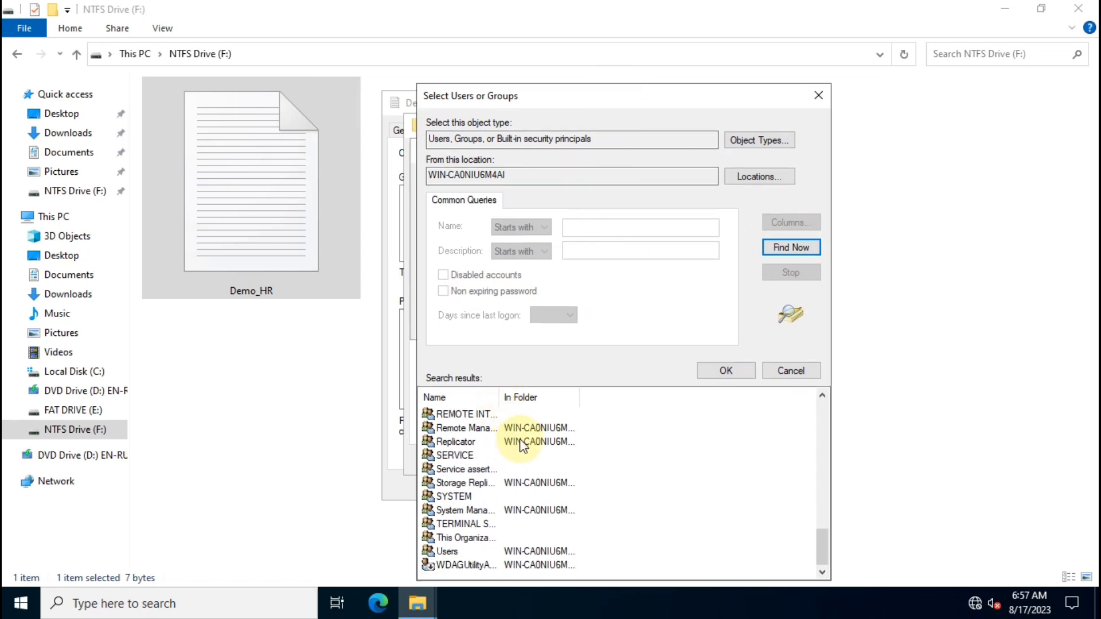
left_click(458, 523)
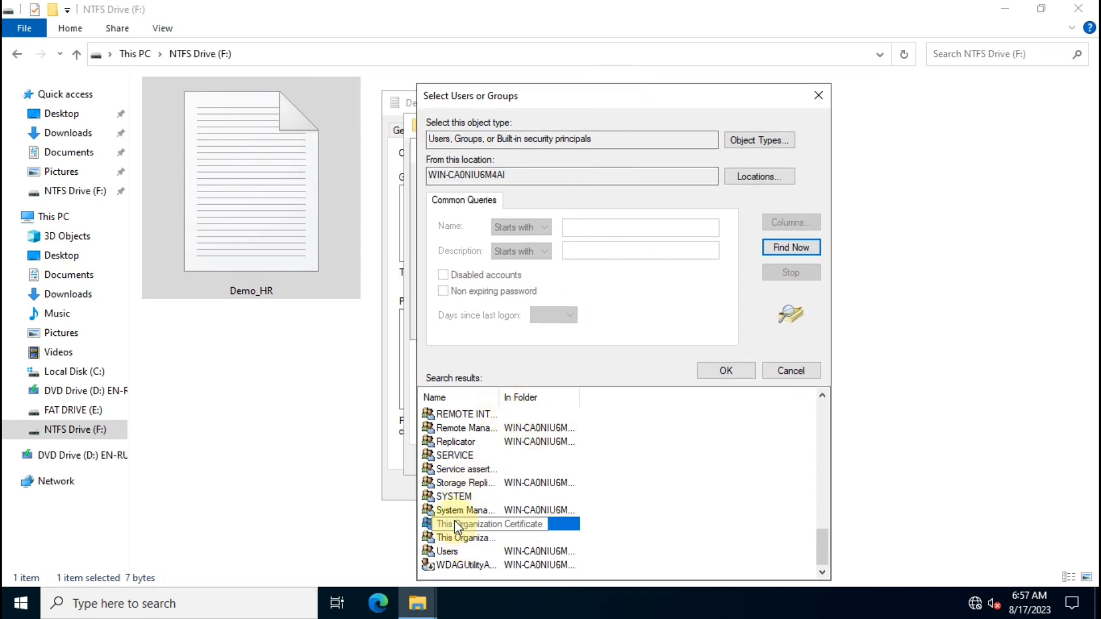
key("d")
left_click(447, 429)
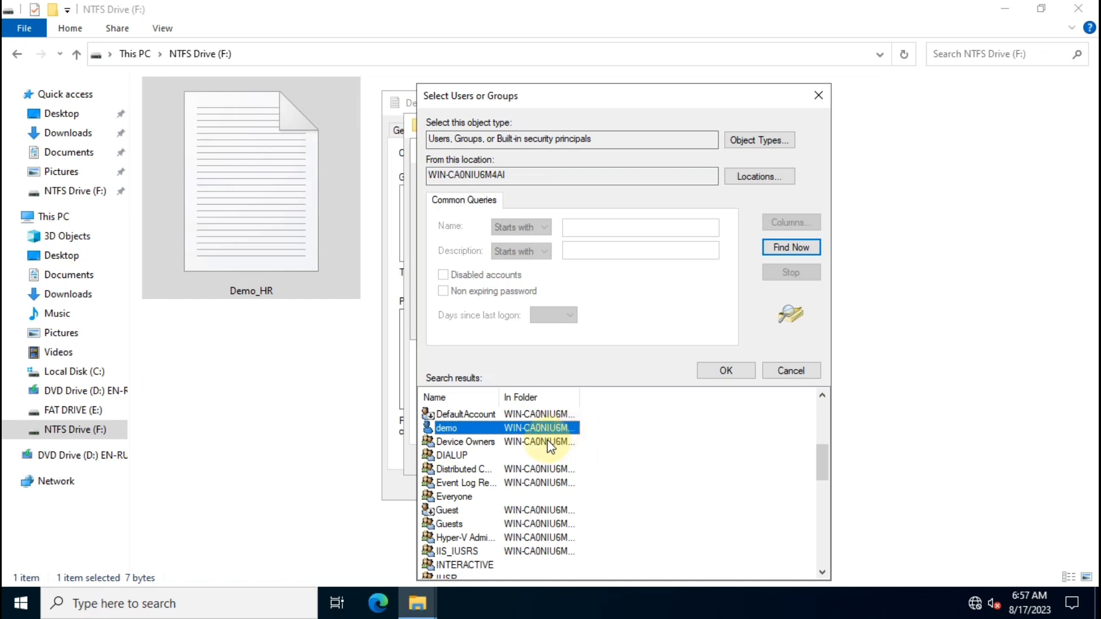
left_click(724, 372)
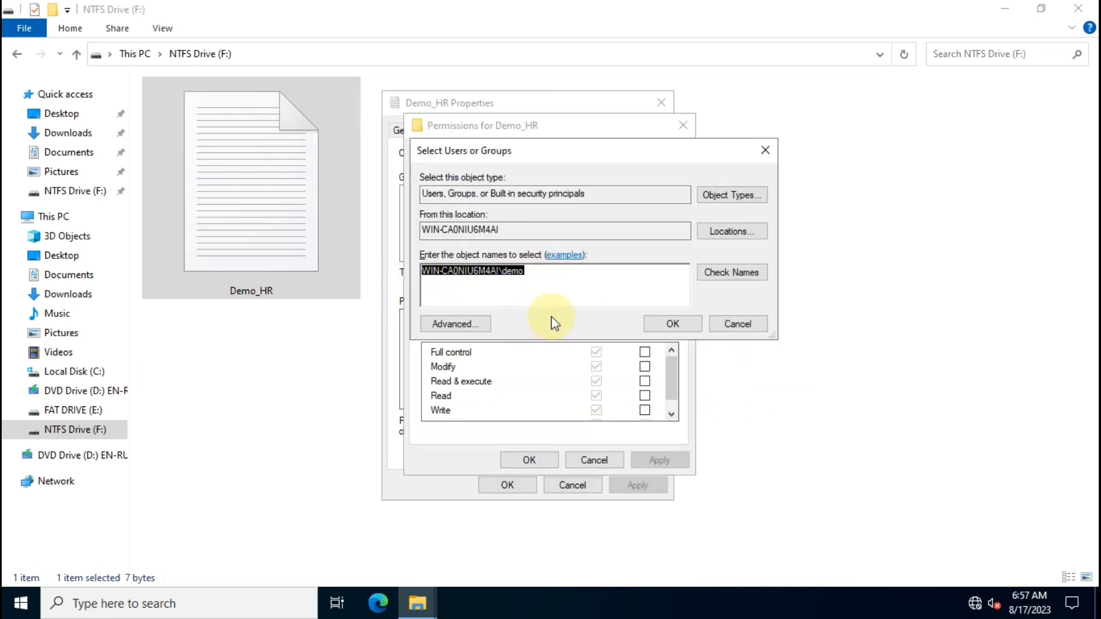
Add the test user to Demo_HR with Read & execute and Read allowed, and apply.
left_click(668, 324)
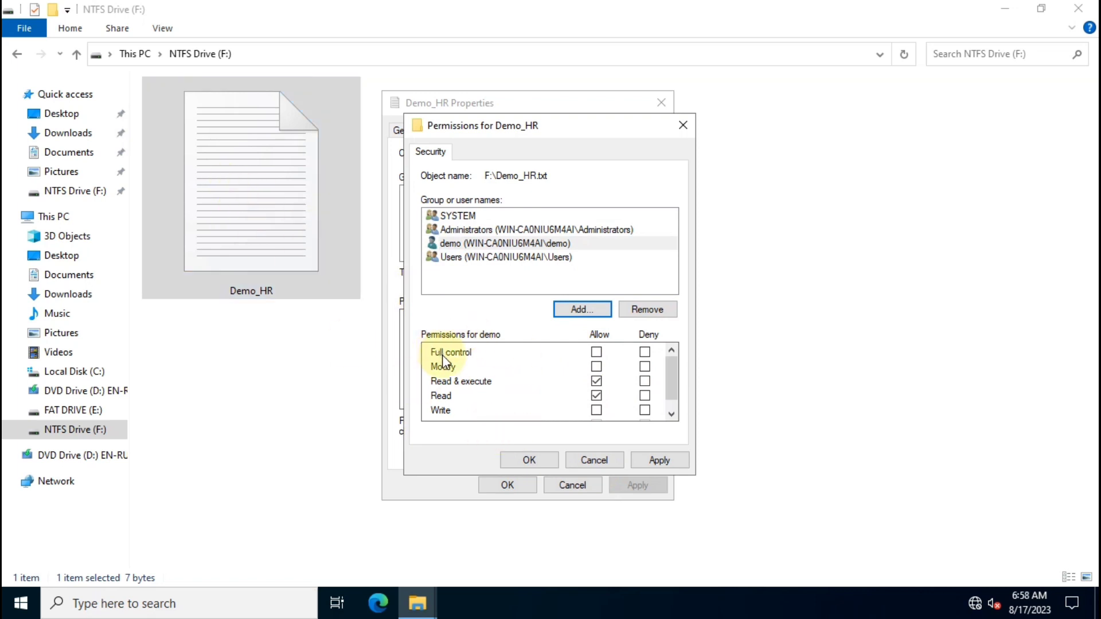
left_click(443, 369)
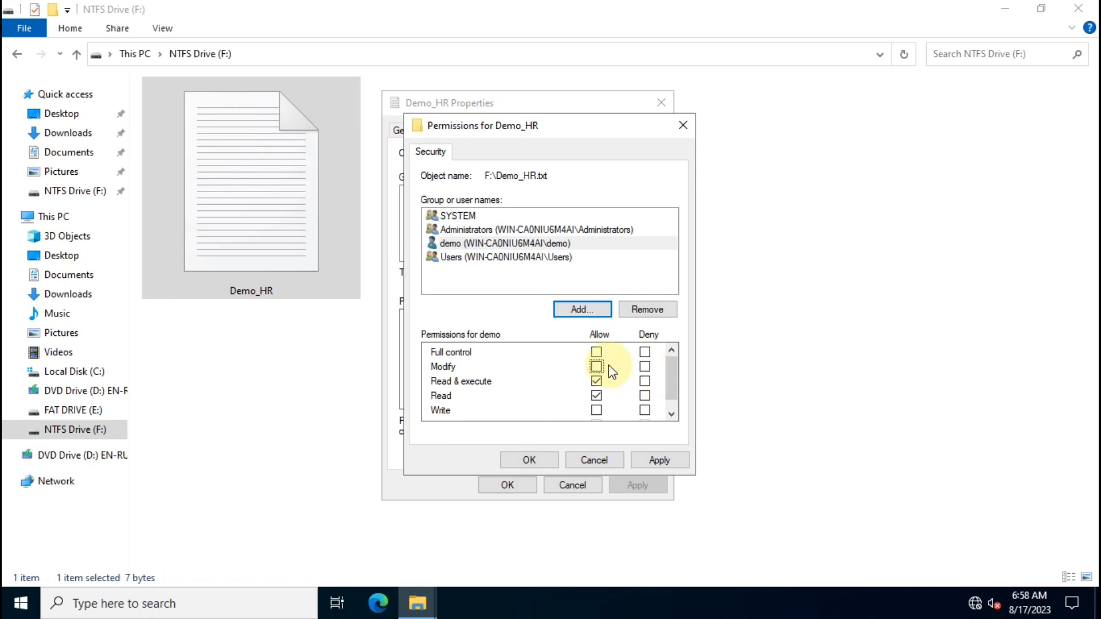
left_click(447, 354)
left_click(659, 461)
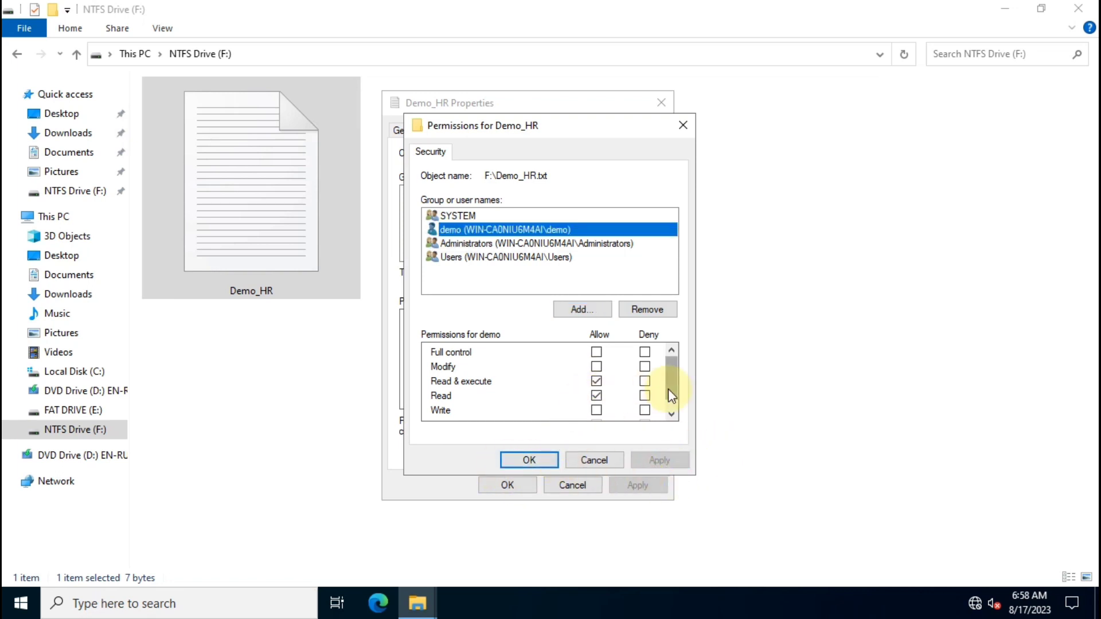
Close the permissions editor, Demo_HR's properties, and the NTFS Drive (F:) window.
left_click(530, 459)
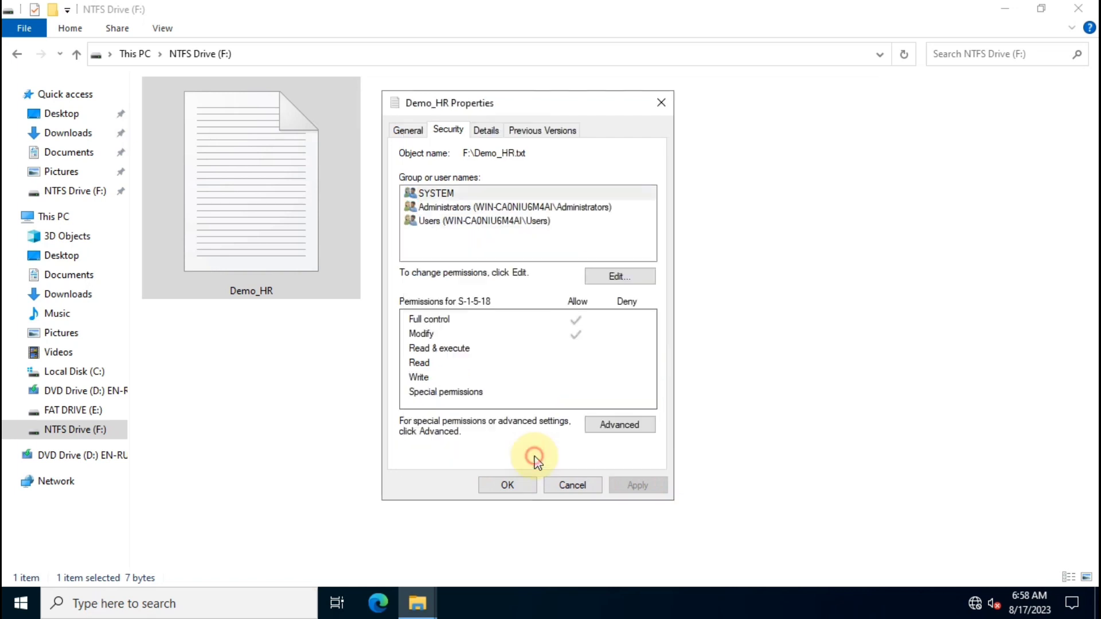
left_click(518, 486)
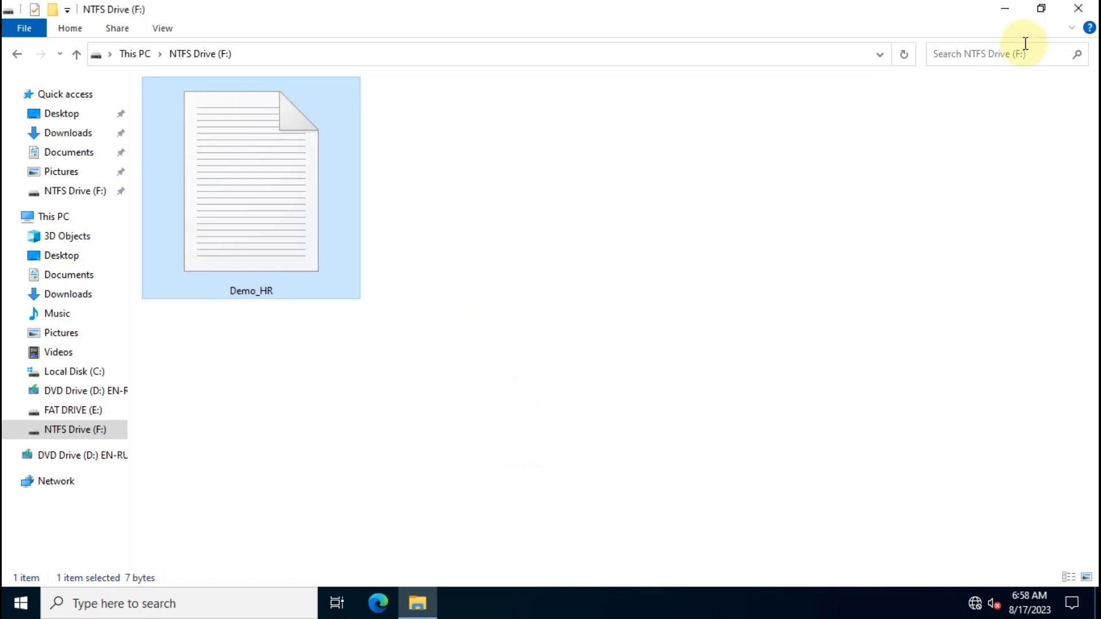
left_click(1085, 7)
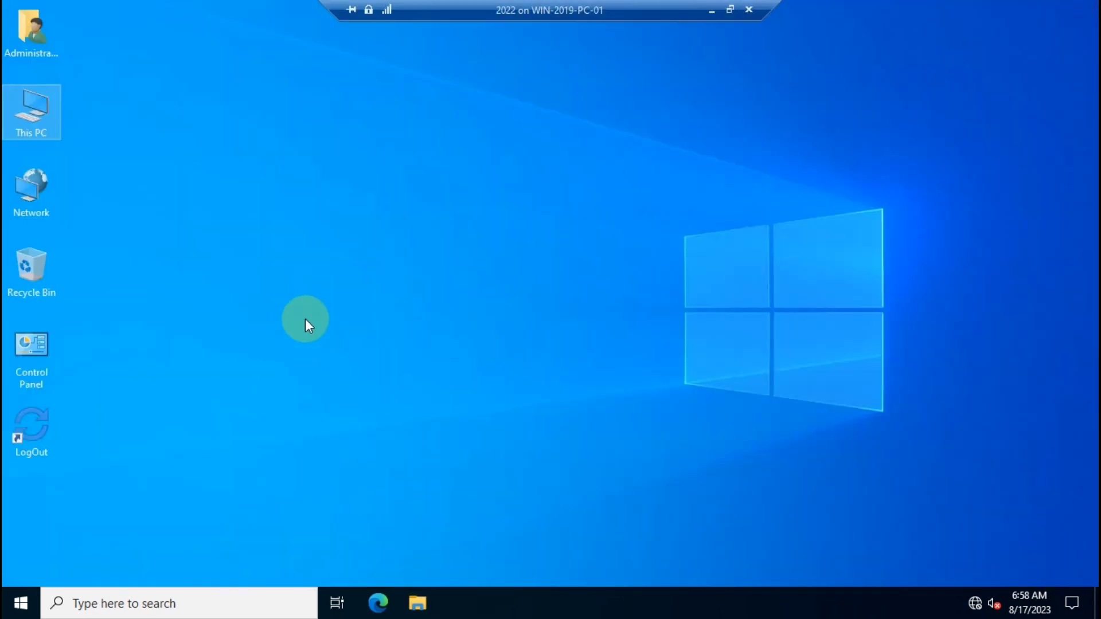
Sign out of the Administrator session and switch the VM connection to a full-screen enhanced session.
left_click(38, 413)
double_click(38, 414)
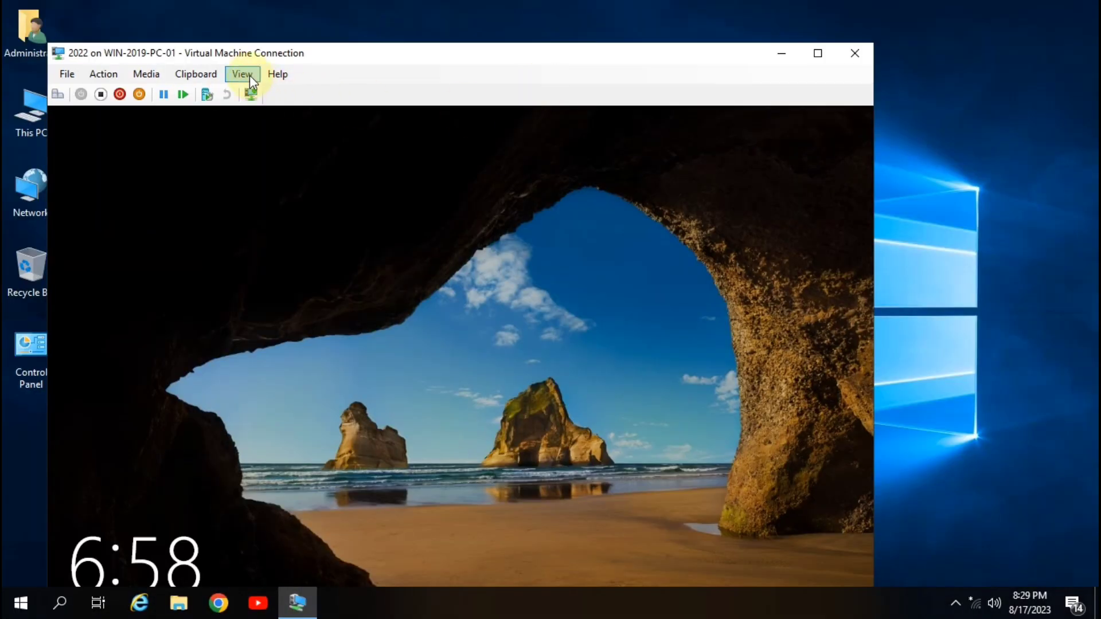
left_click(243, 74)
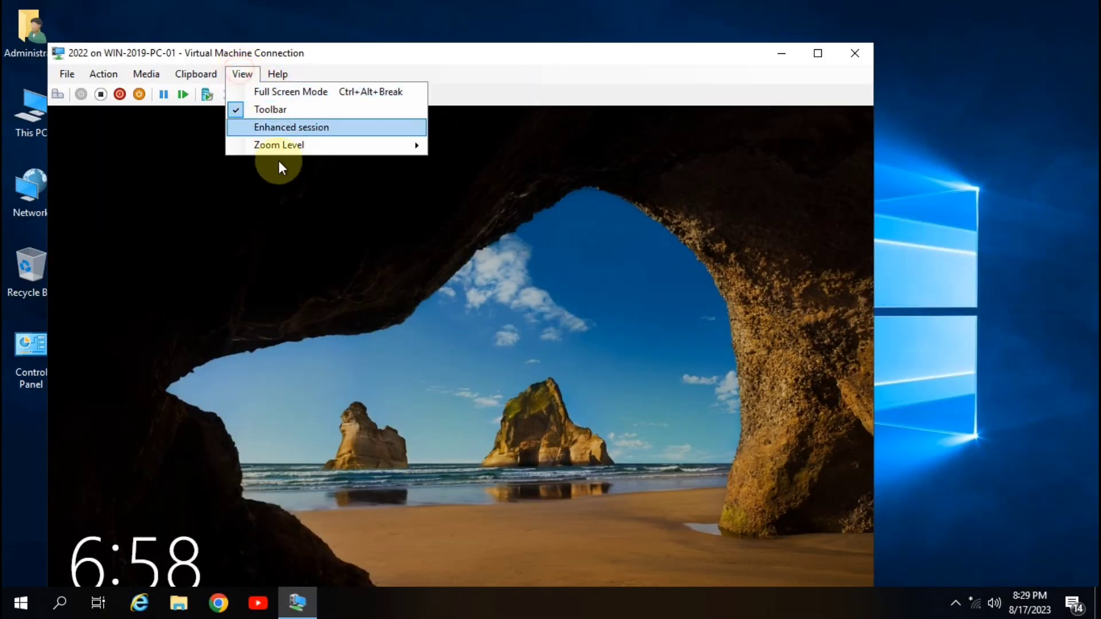
left_click(292, 127)
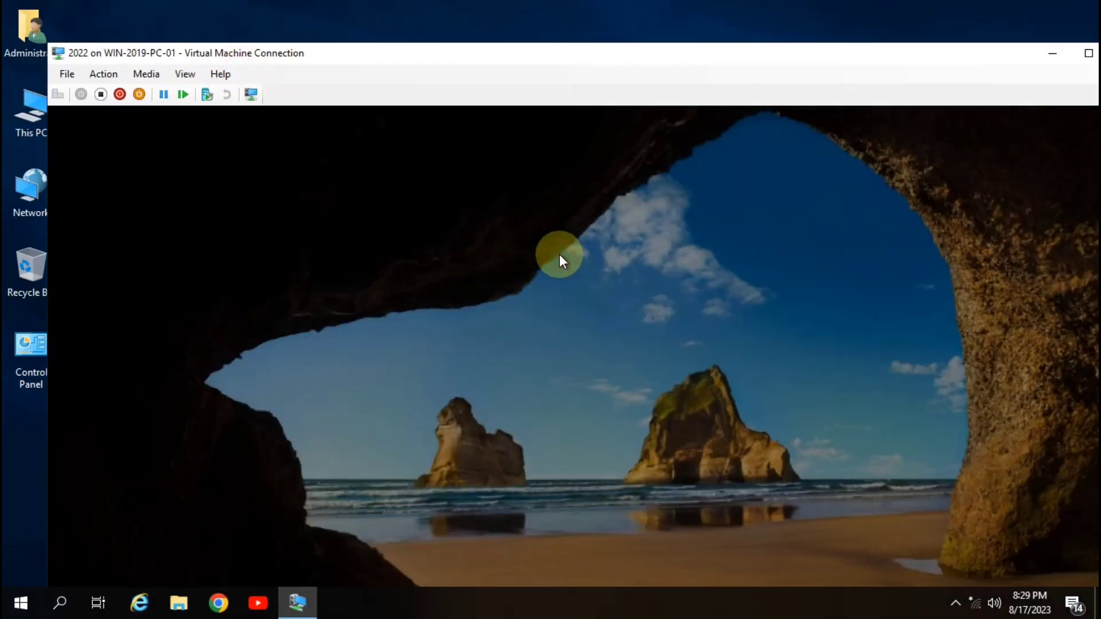
double_click(840, 56)
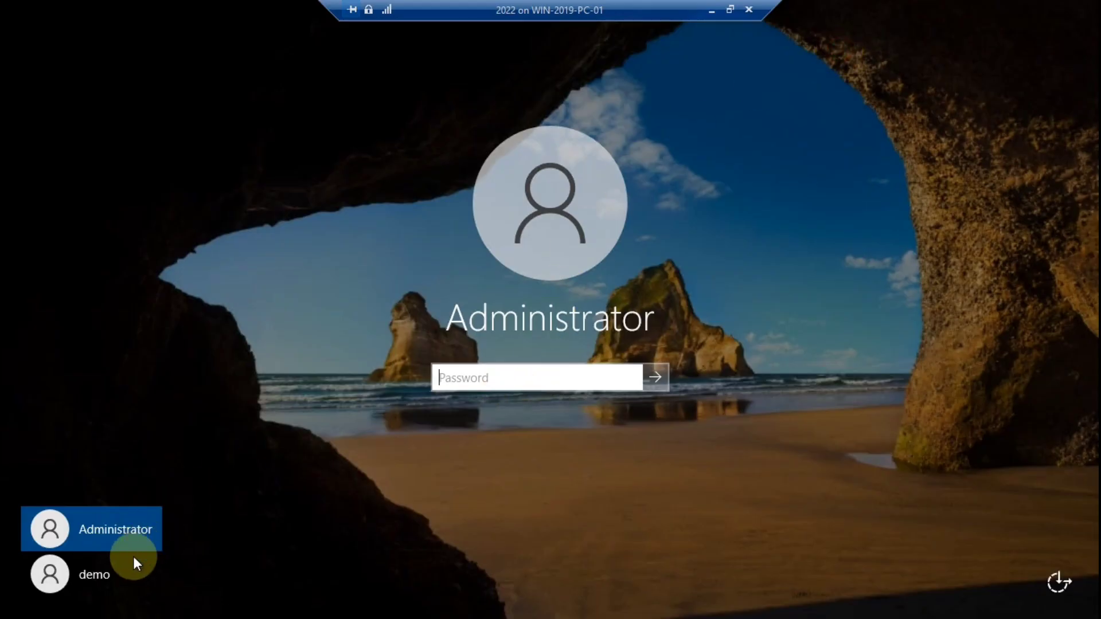
Sign in as the test user by entering the account password.
left_click(94, 573)
left_click(503, 376)
type("123")
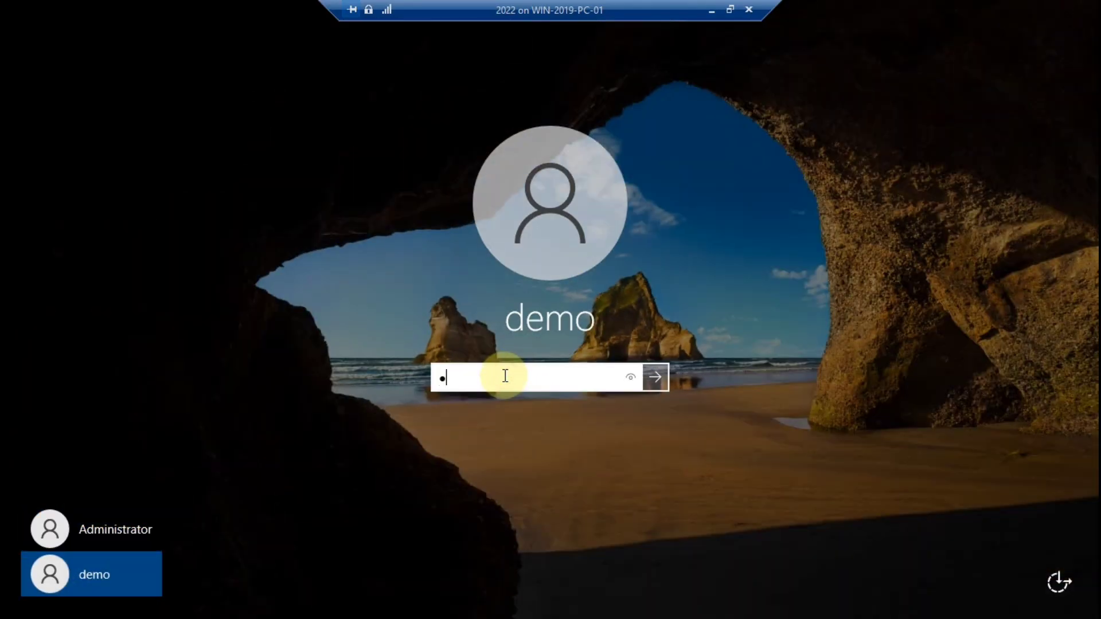
type("4567")
key("Return")
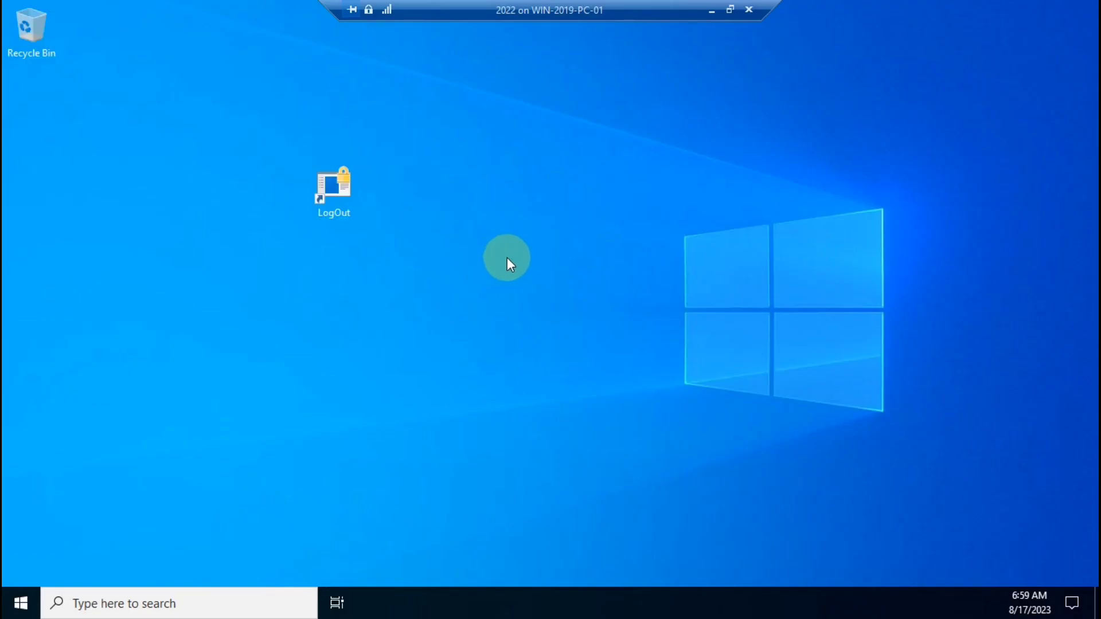
As the test user, open Demo_HR on NTFS Drive (F:) to see 'IT ADDA', then close the windows.
key("super+e")
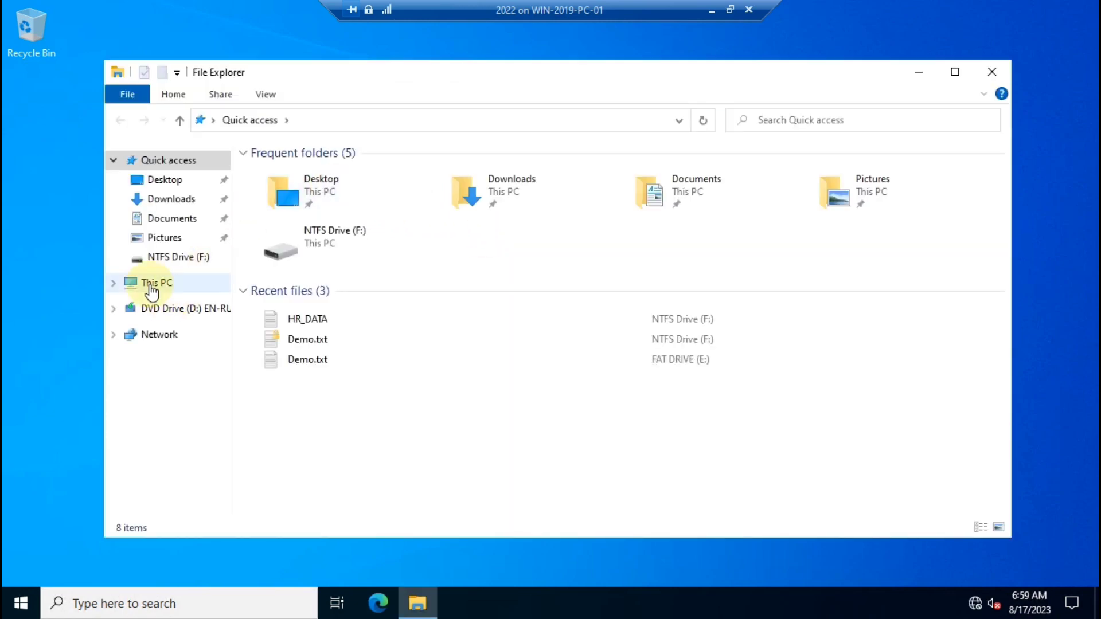
left_click(150, 285)
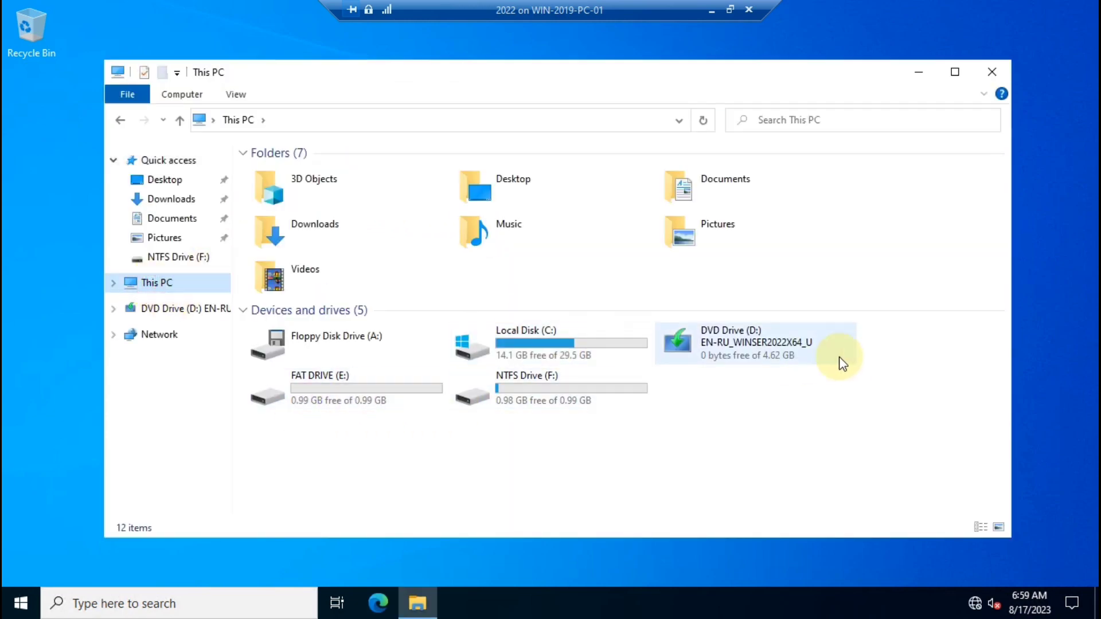
double_click(541, 385)
left_click(375, 259)
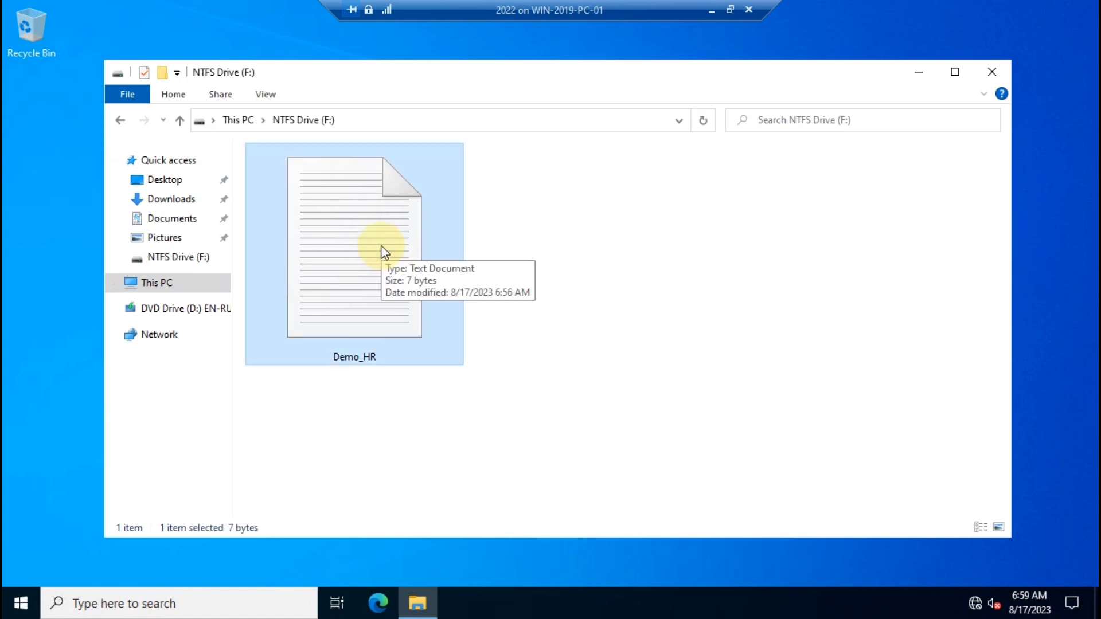
double_click(383, 252)
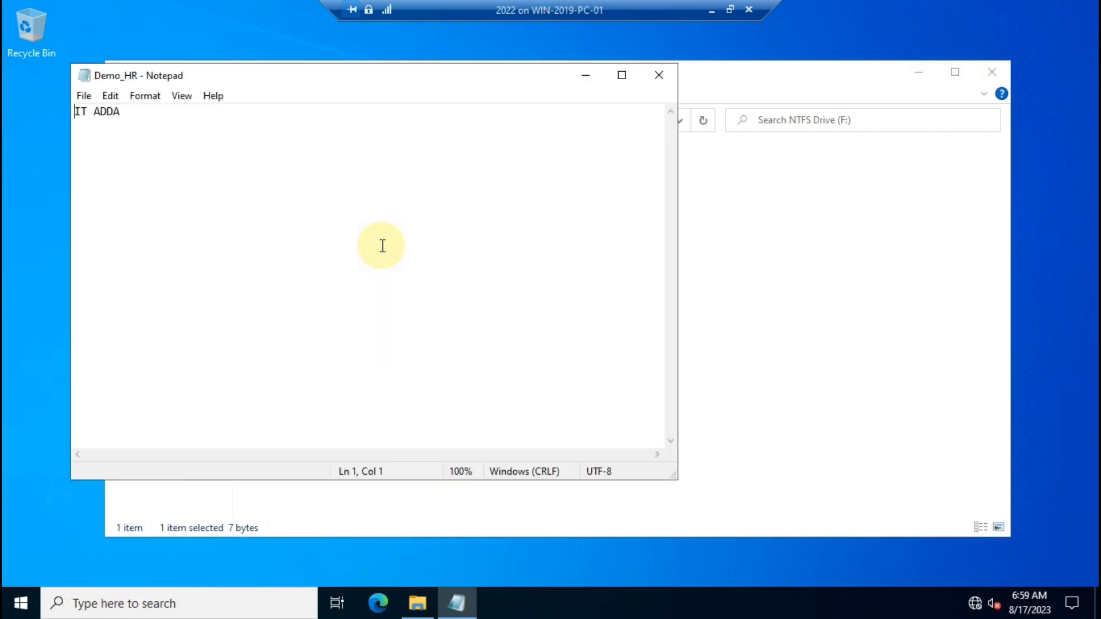
key("alt+F4")
key("alt+F4")
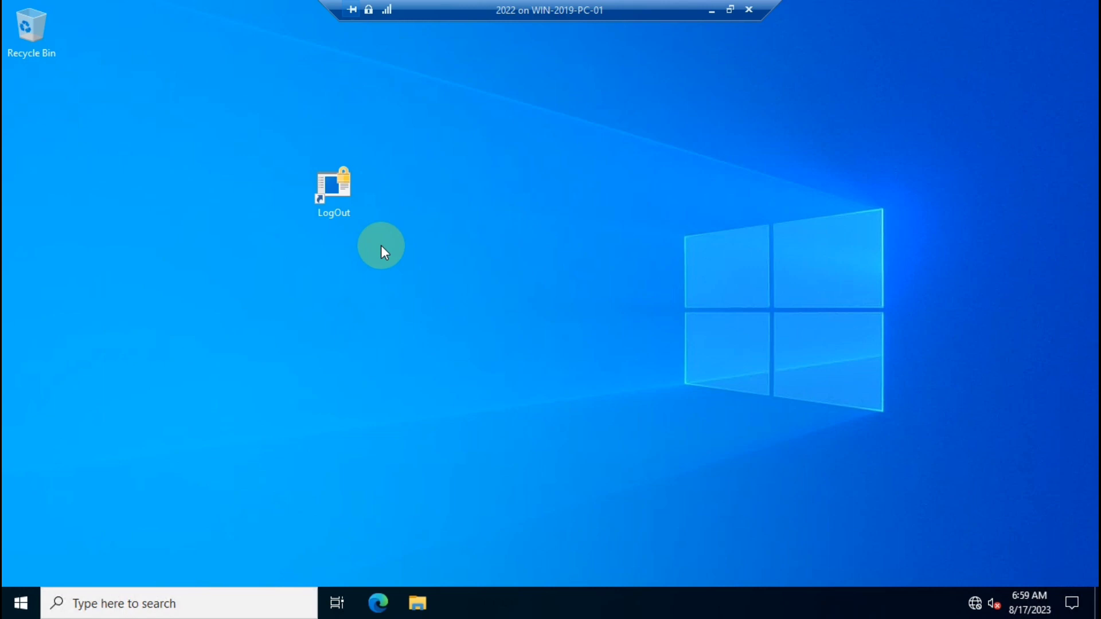
Sign out of the test user session and dismiss the lock screen.
left_click(21, 602)
left_click(420, 253)
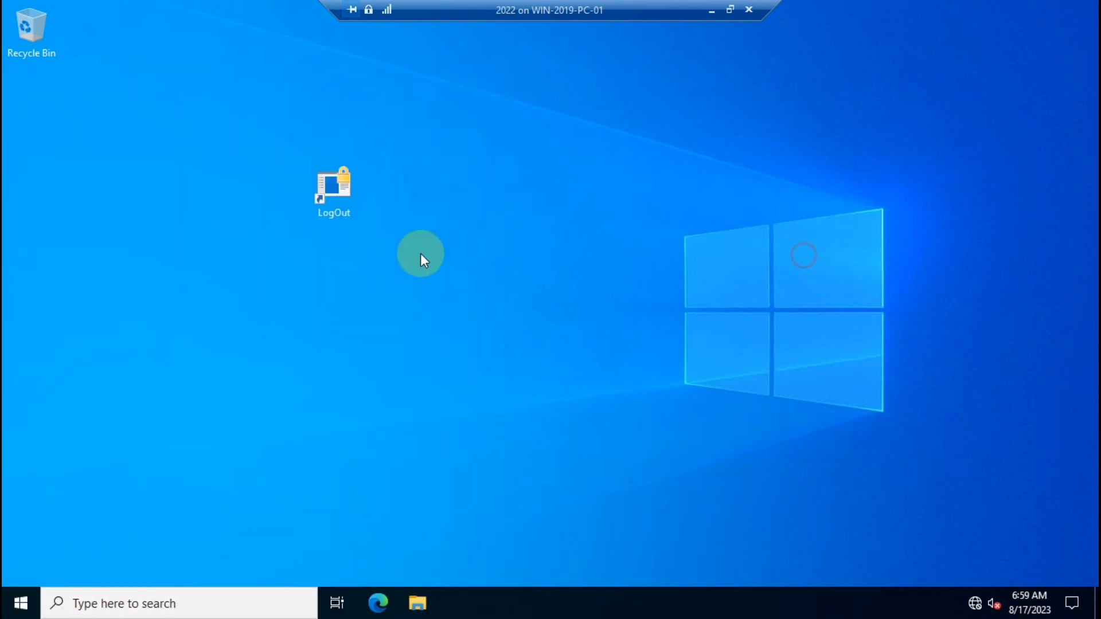
double_click(316, 188)
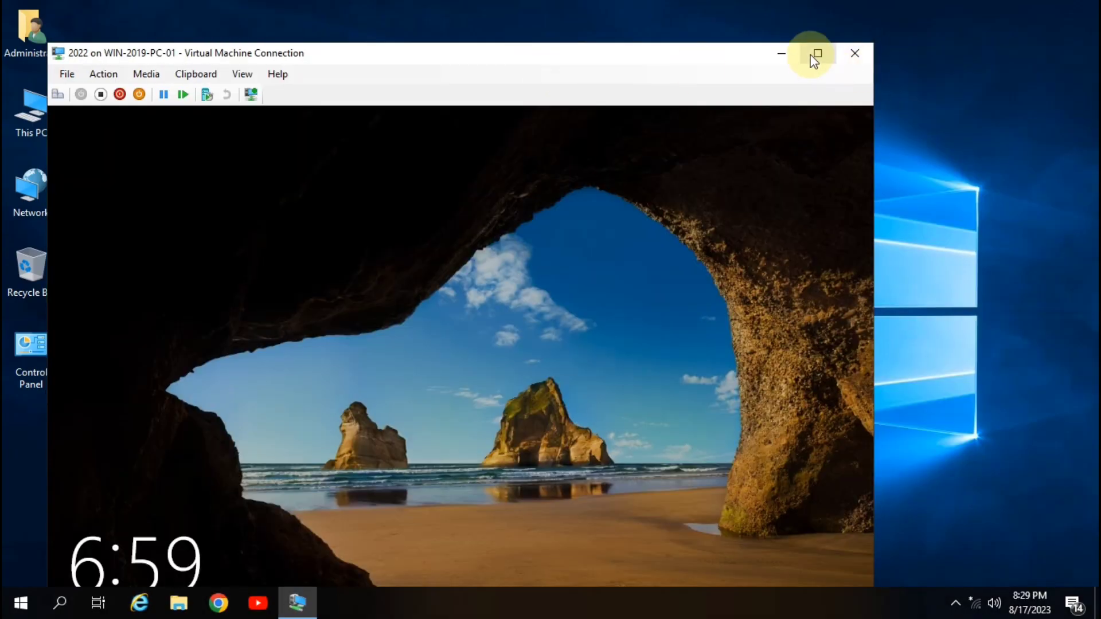
left_click(817, 53)
left_click(639, 315)
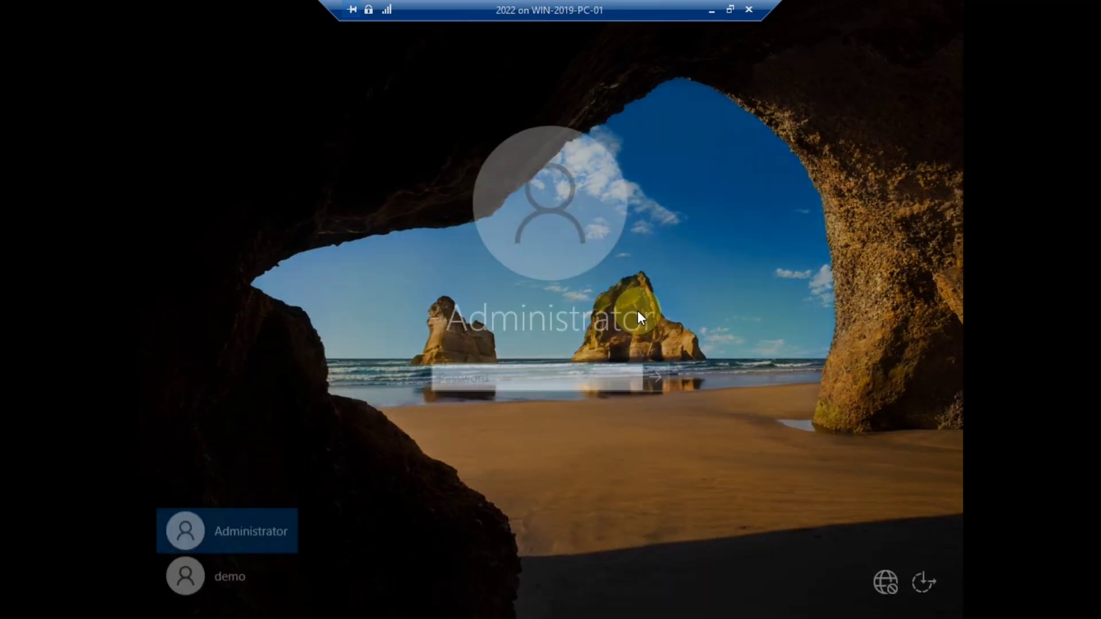
left_click(730, 9)
Switch to an enhanced session and sign in as Administrator with the account password.
left_click(241, 74)
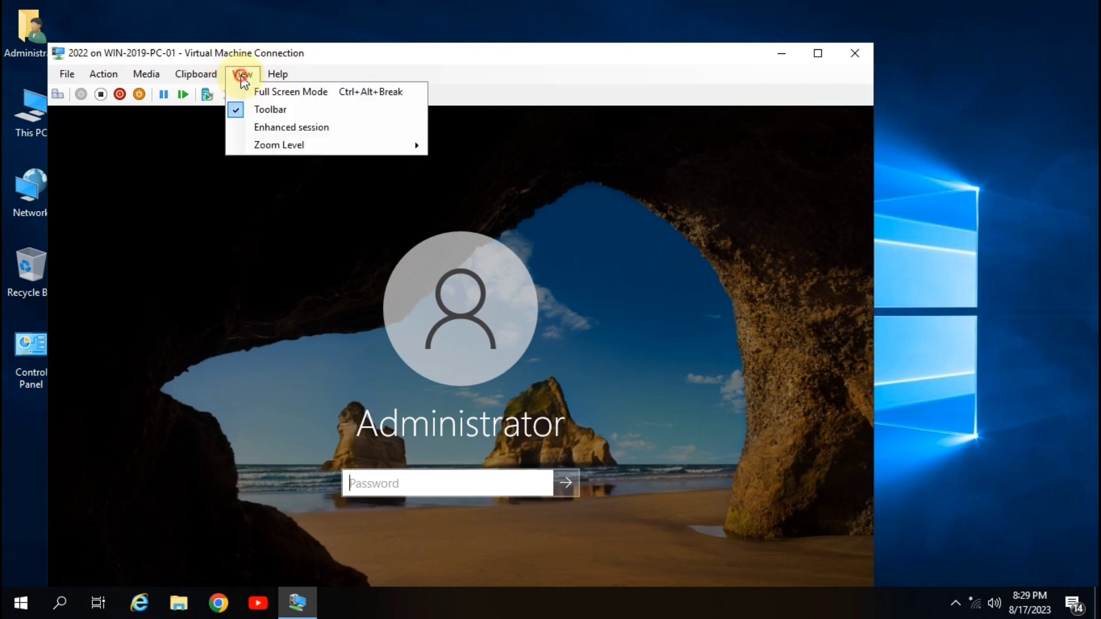
left_click(280, 127)
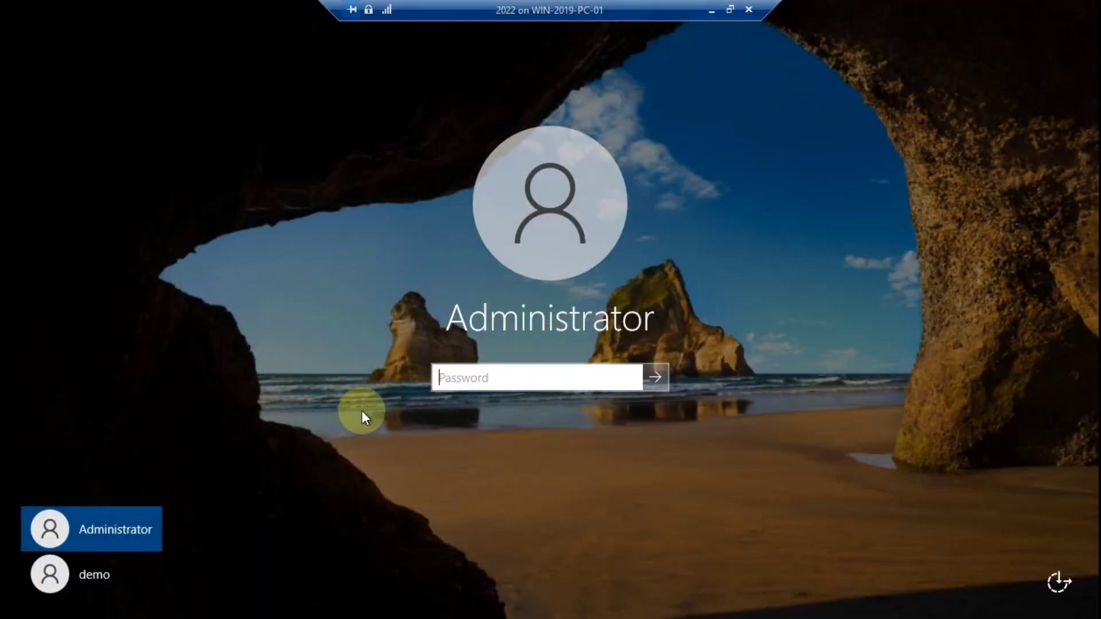
left_click(518, 377)
type("•••")
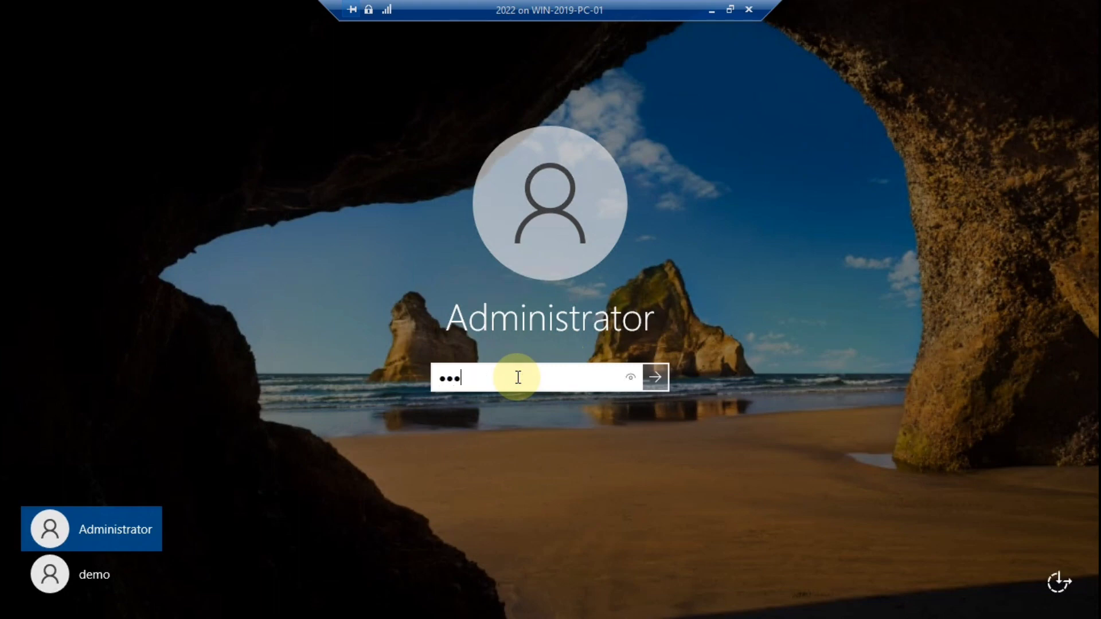
type("••••")
key("Return")
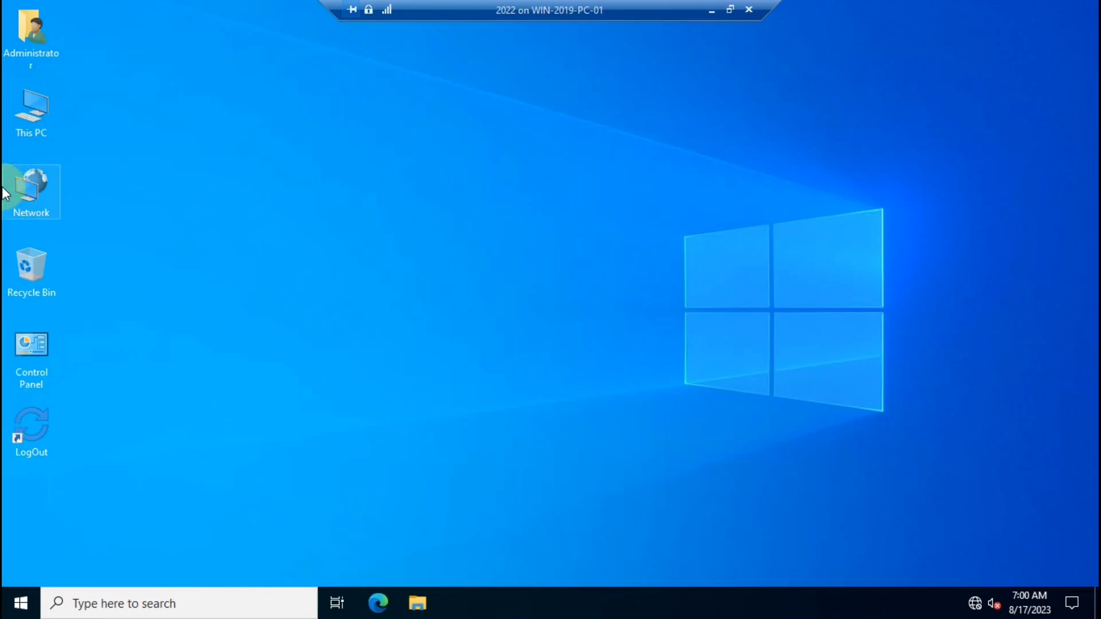
Open NTFS Drive (F:) from This PC and bring up the Demo_HR file's Properties.
double_click(31, 106)
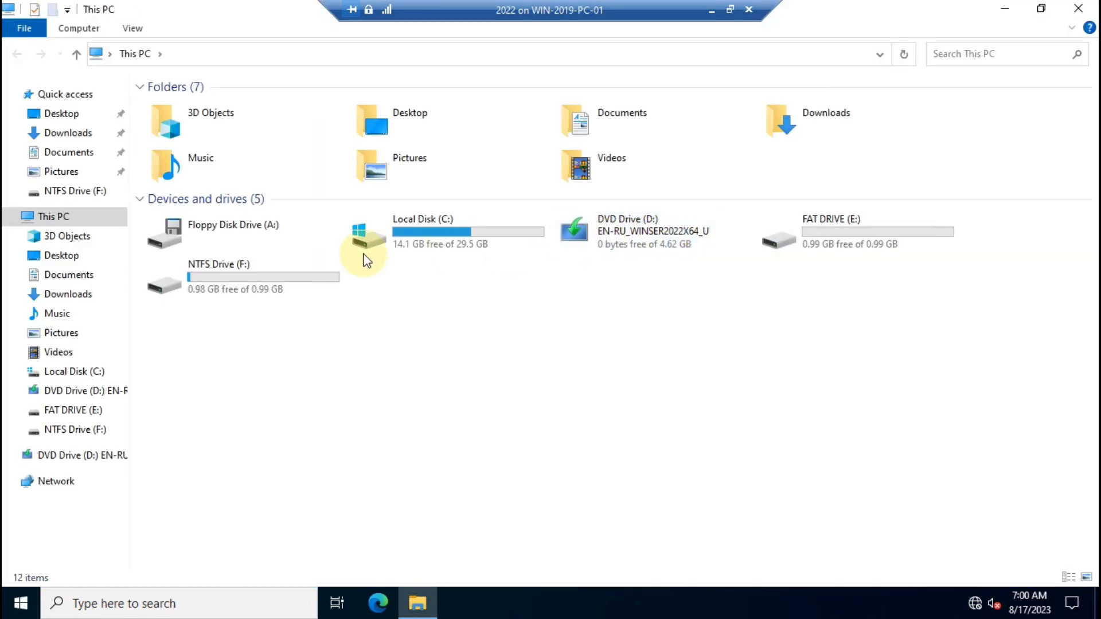
double_click(261, 280)
left_click(258, 179)
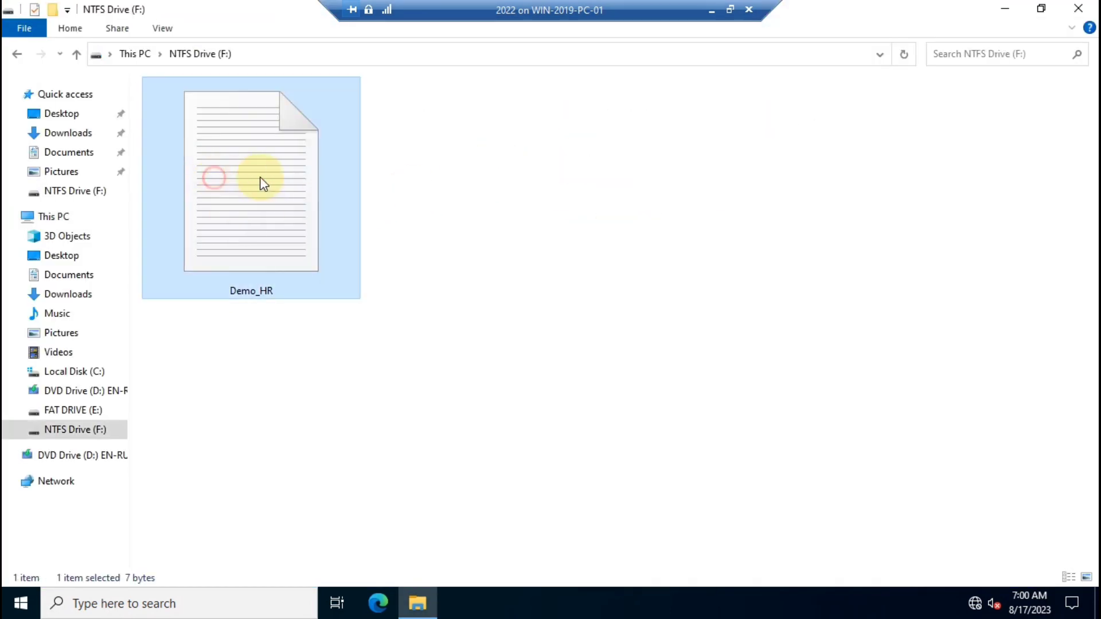
right_click(260, 178)
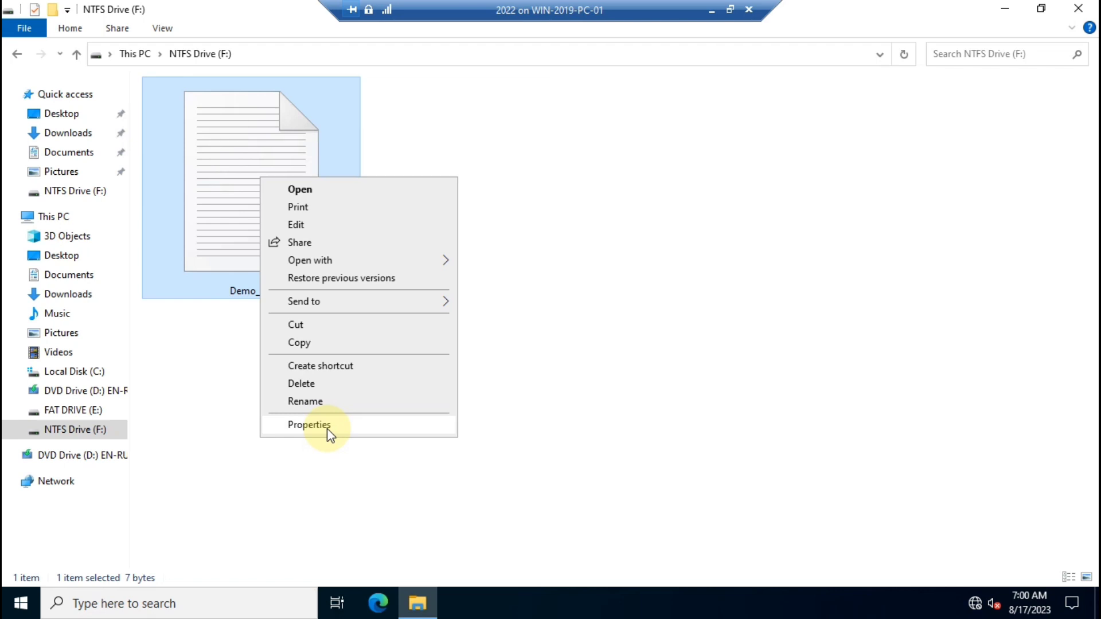
left_click(309, 425)
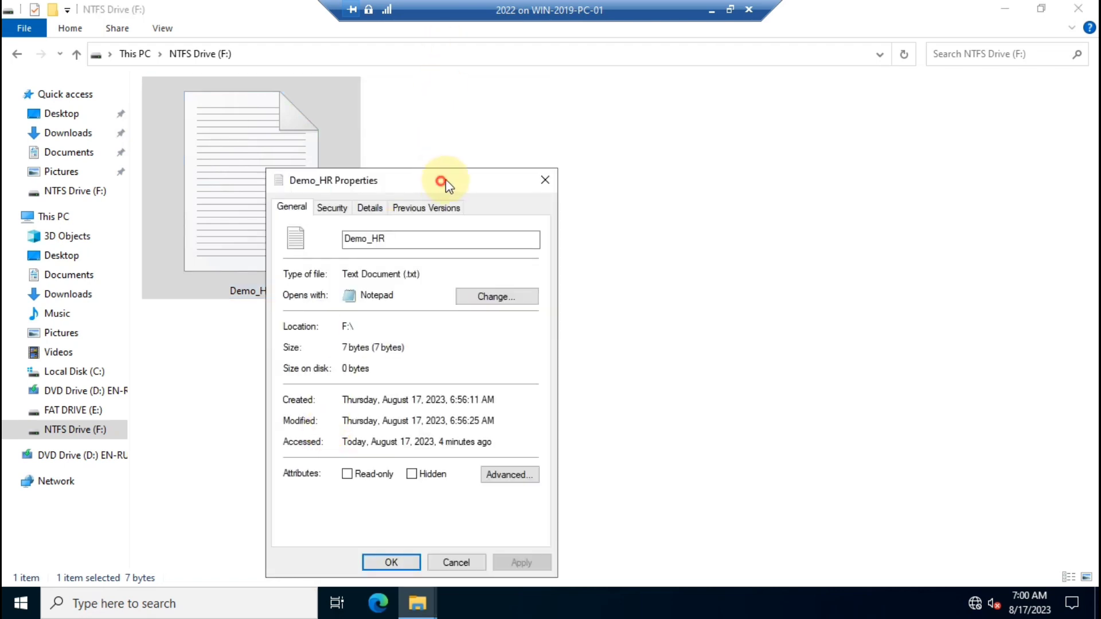
Show Demo_HR's Security tab with the demo user selected, showing Read & execute and Read allowed.
left_click_drag(445, 182, 579, 119)
left_click(258, 278)
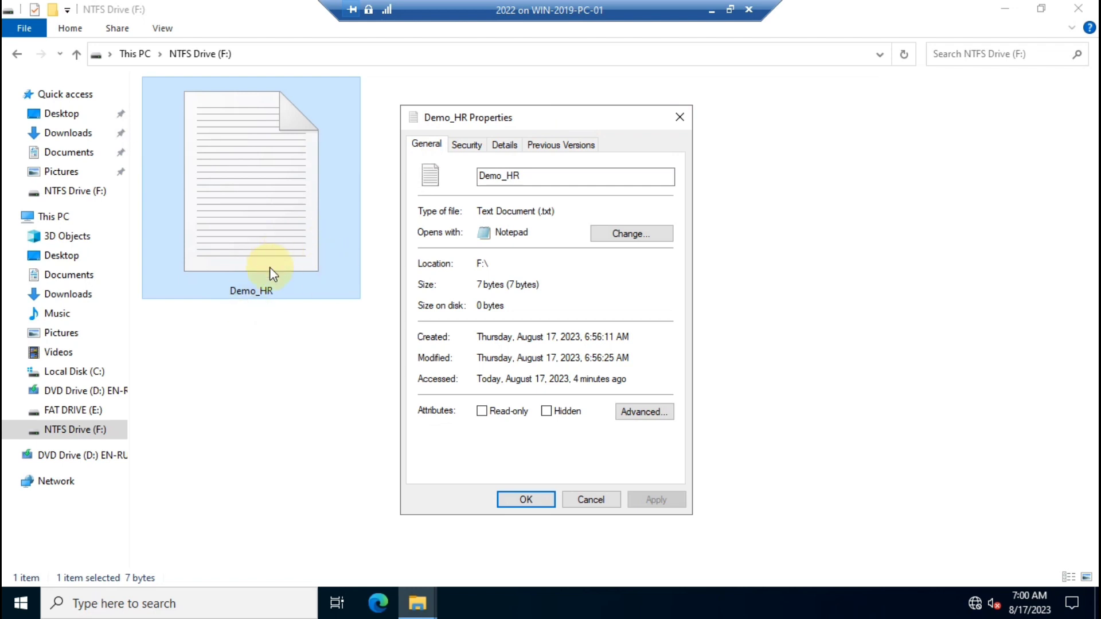
left_click(466, 145)
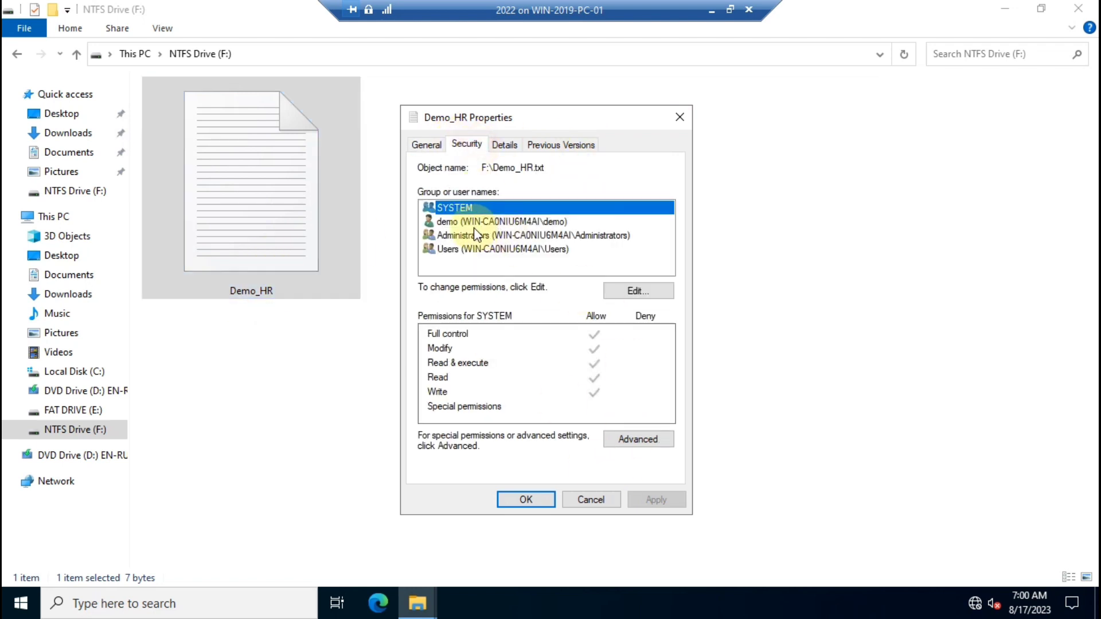
left_click(458, 221)
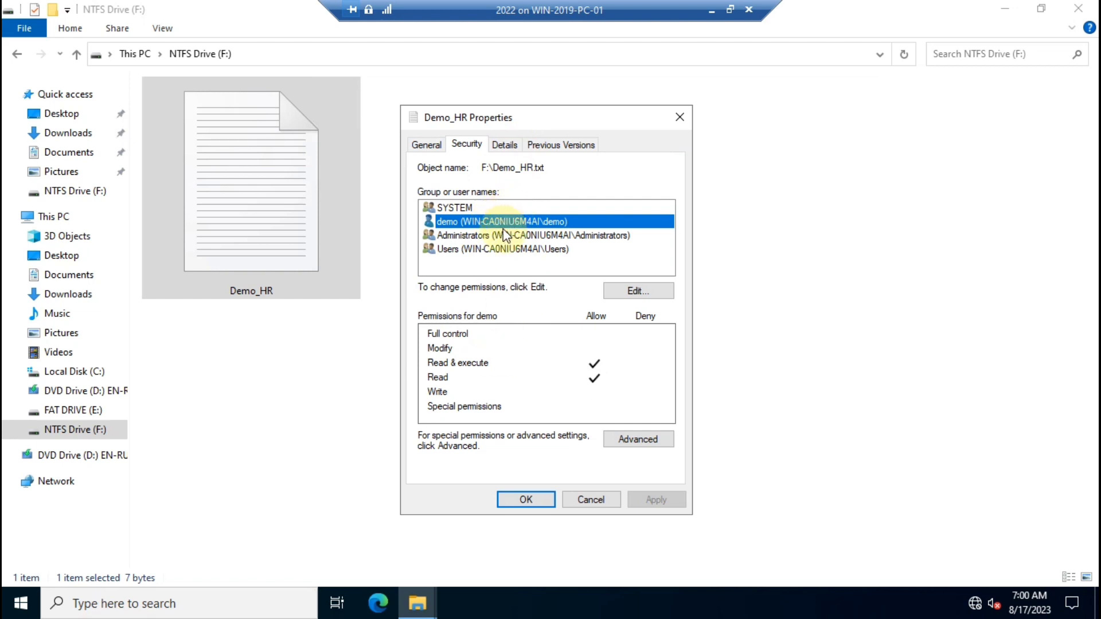
Set Deny Read for the demo user on Demo_HR, accept the deny warning and close Properties.
left_click(637, 292)
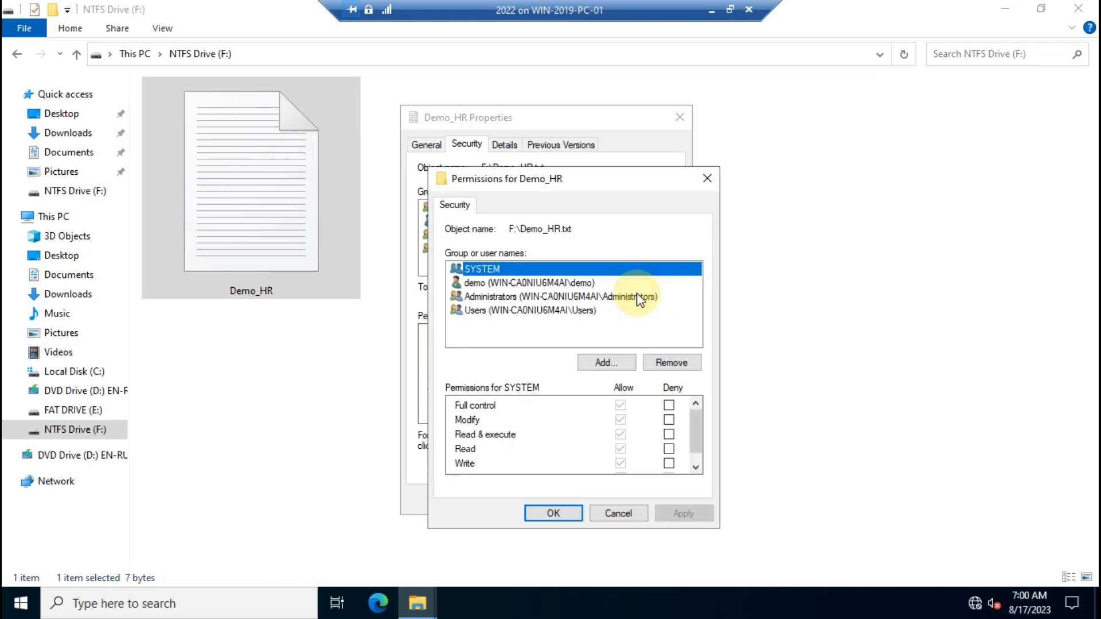
left_click(497, 282)
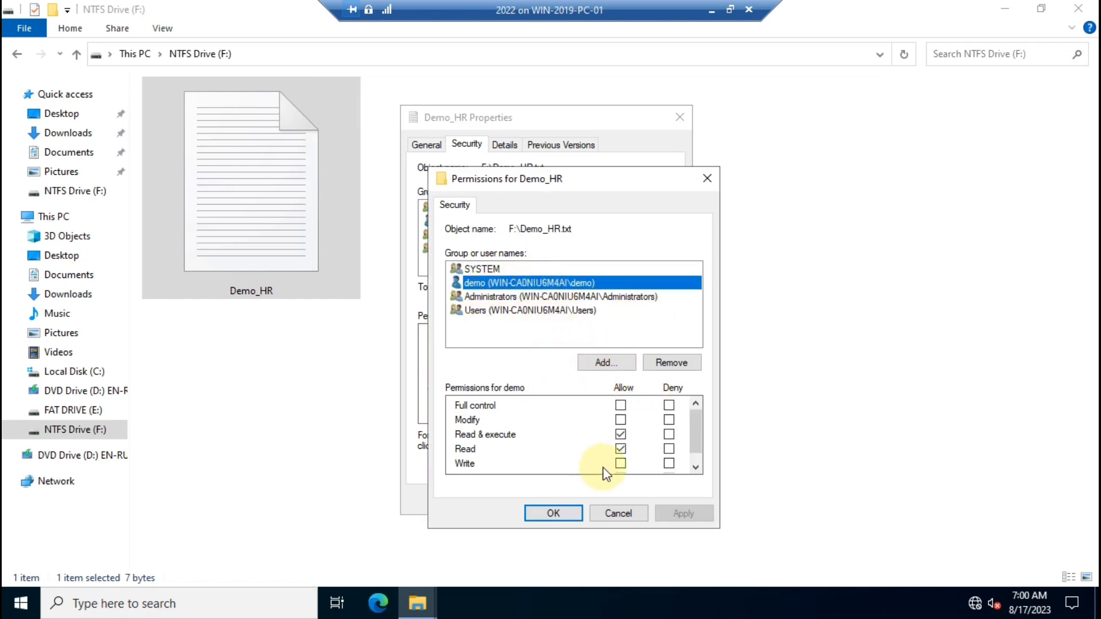
left_click(669, 449)
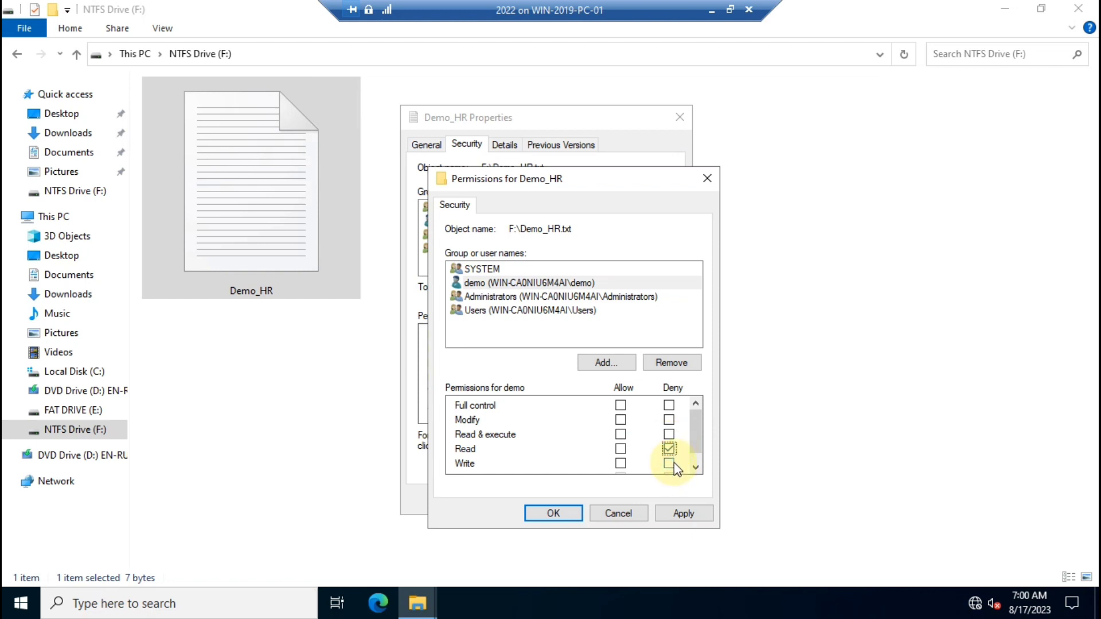
left_click(679, 514)
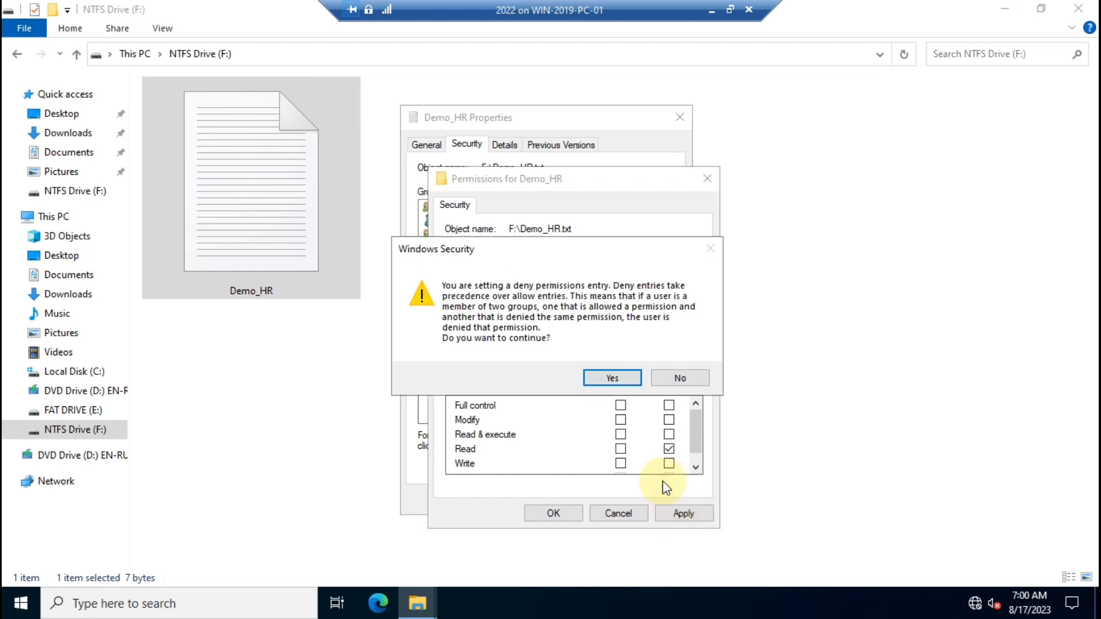
left_click(626, 378)
left_click(556, 514)
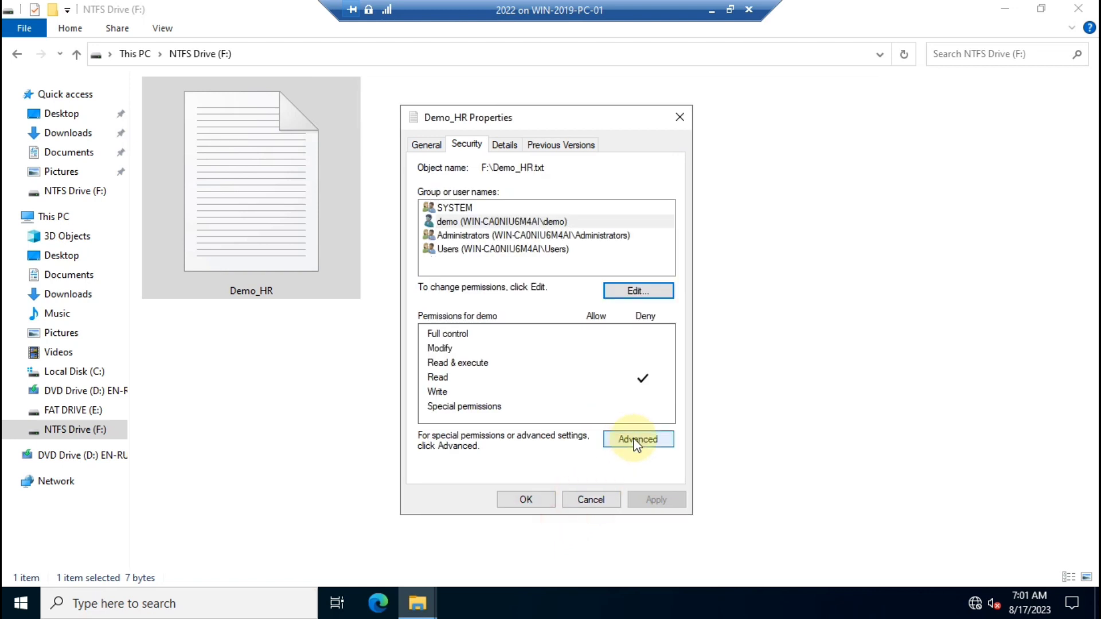
left_click(525, 500)
Close the drive window, log out of the VM and reconnect in an enhanced session.
left_click(1067, 9)
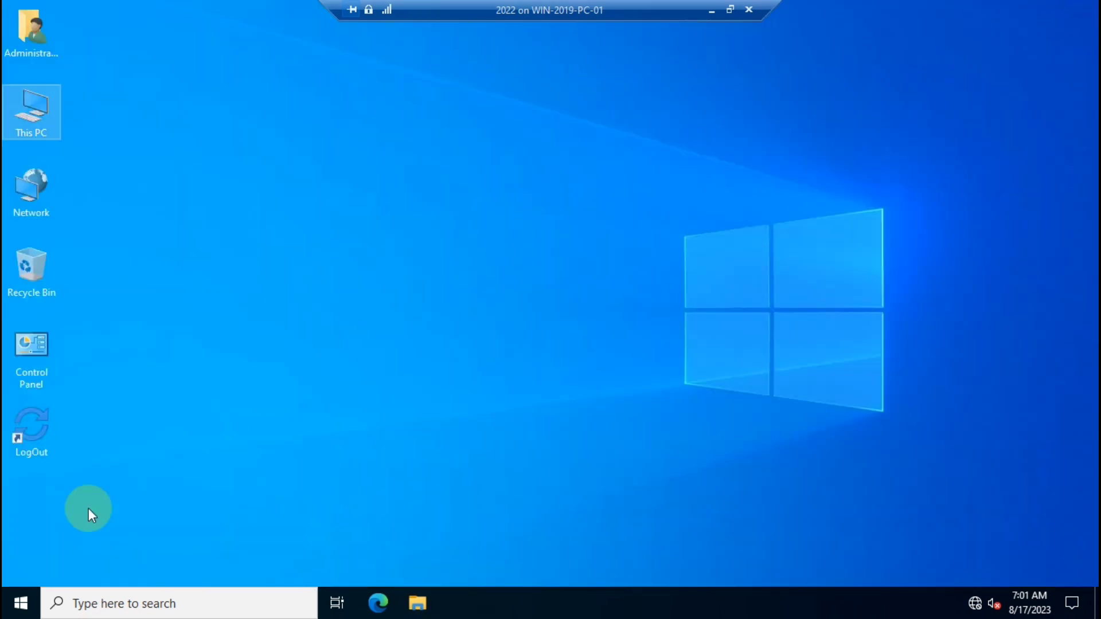
double_click(34, 425)
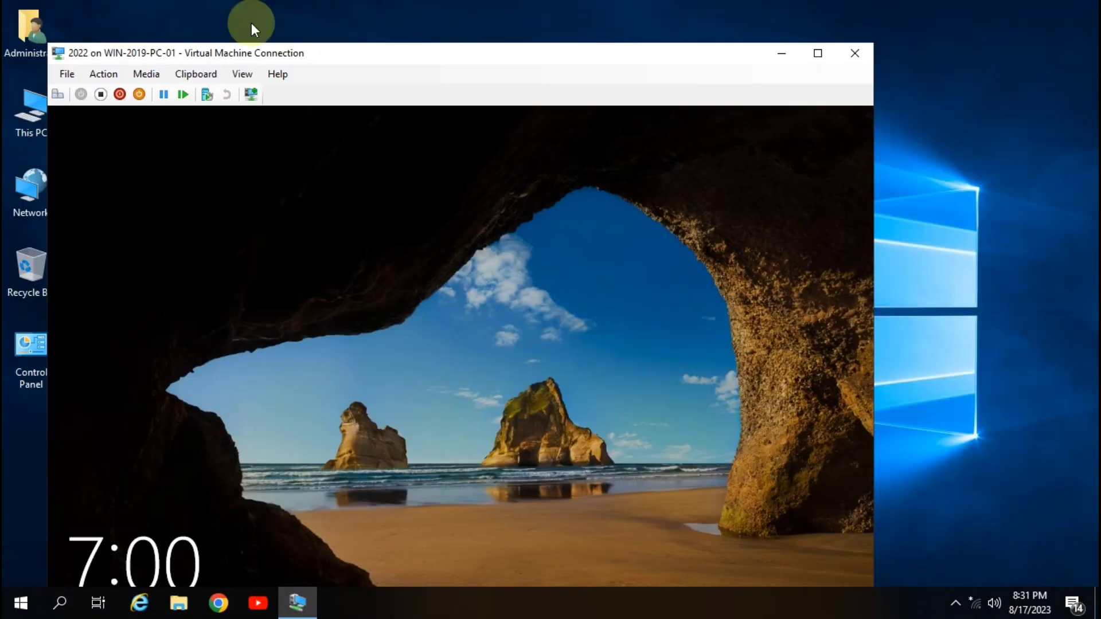
left_click(242, 74)
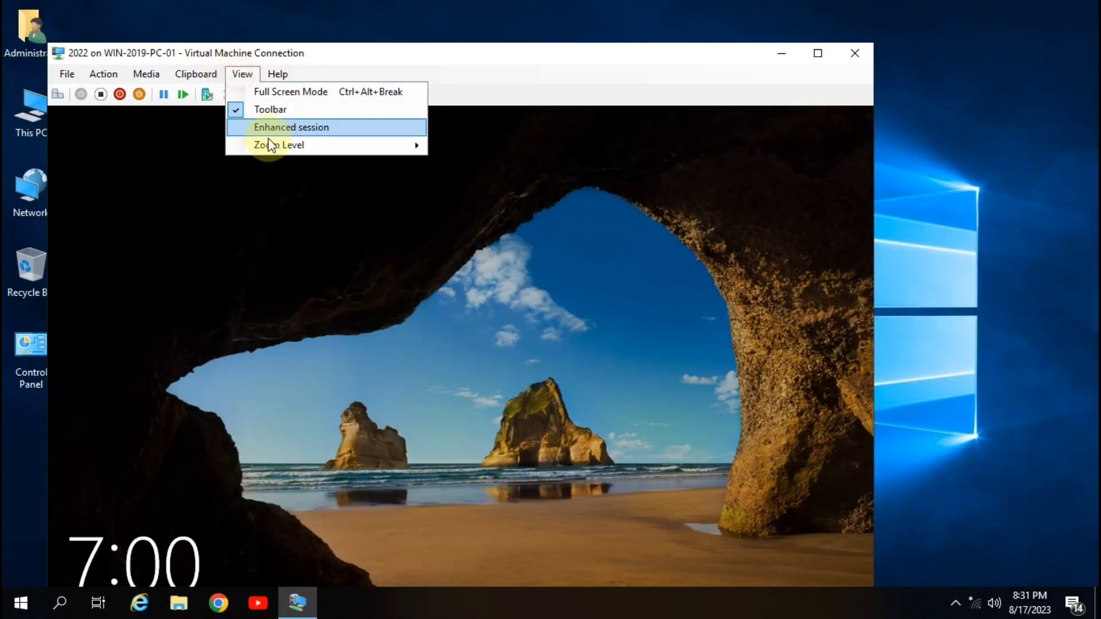
left_click(280, 127)
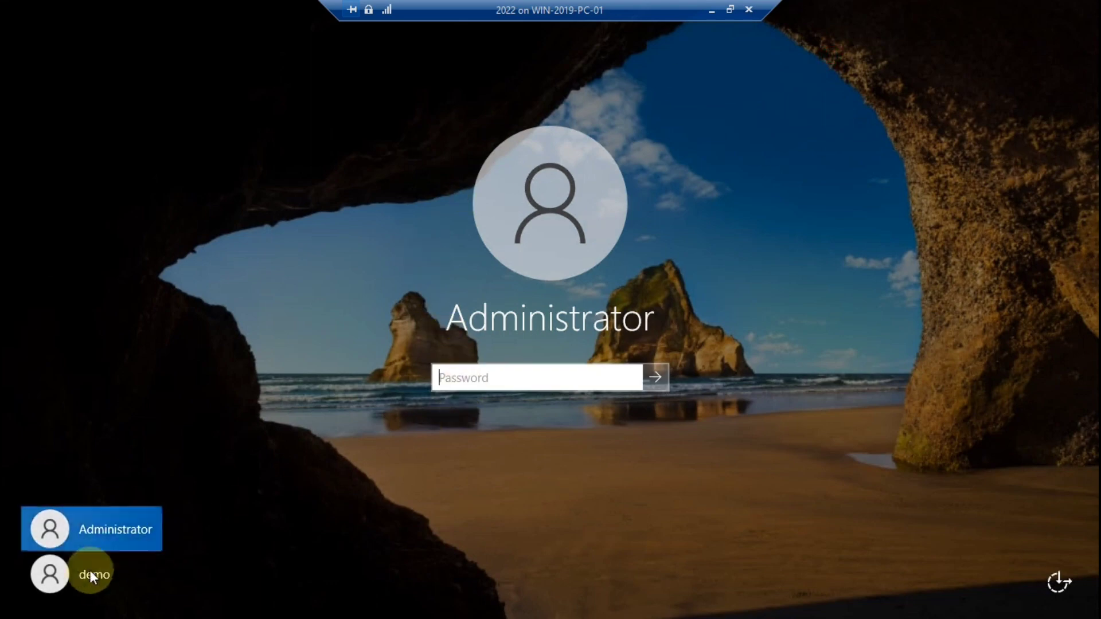
Sign in to the VM as the demo user with its password and open File Explorer.
left_click(89, 570)
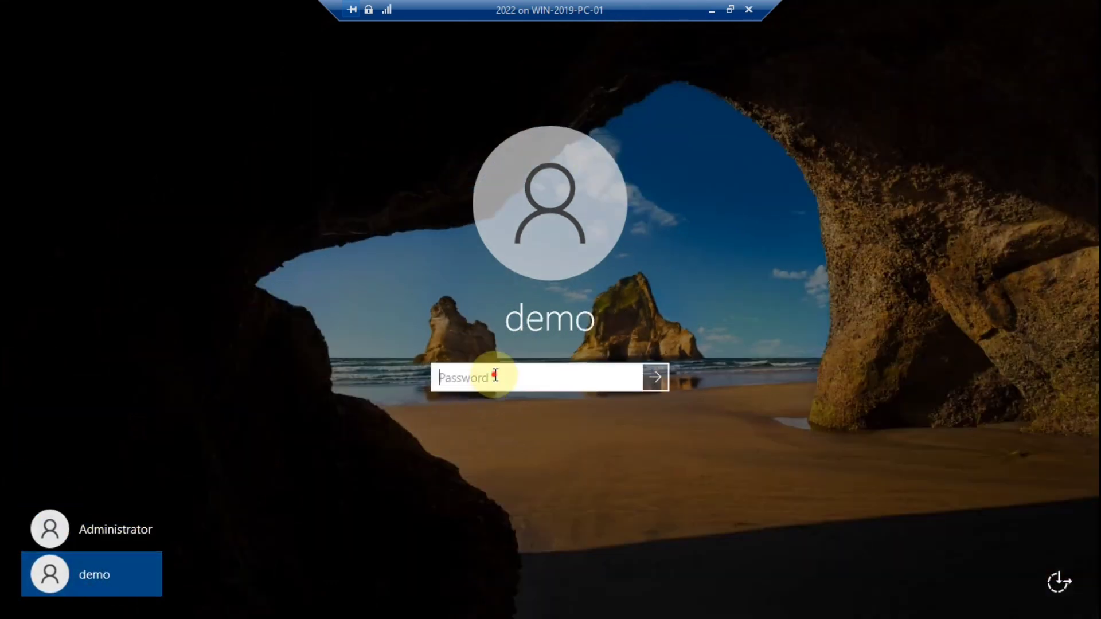
type("Password")
key("Return")
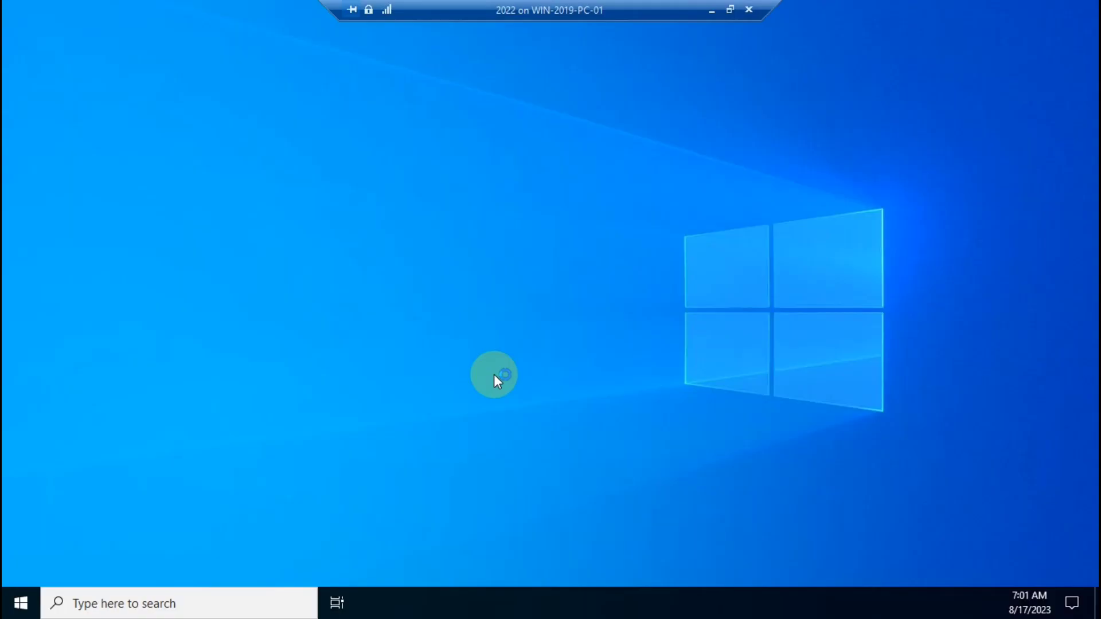
key("super+e")
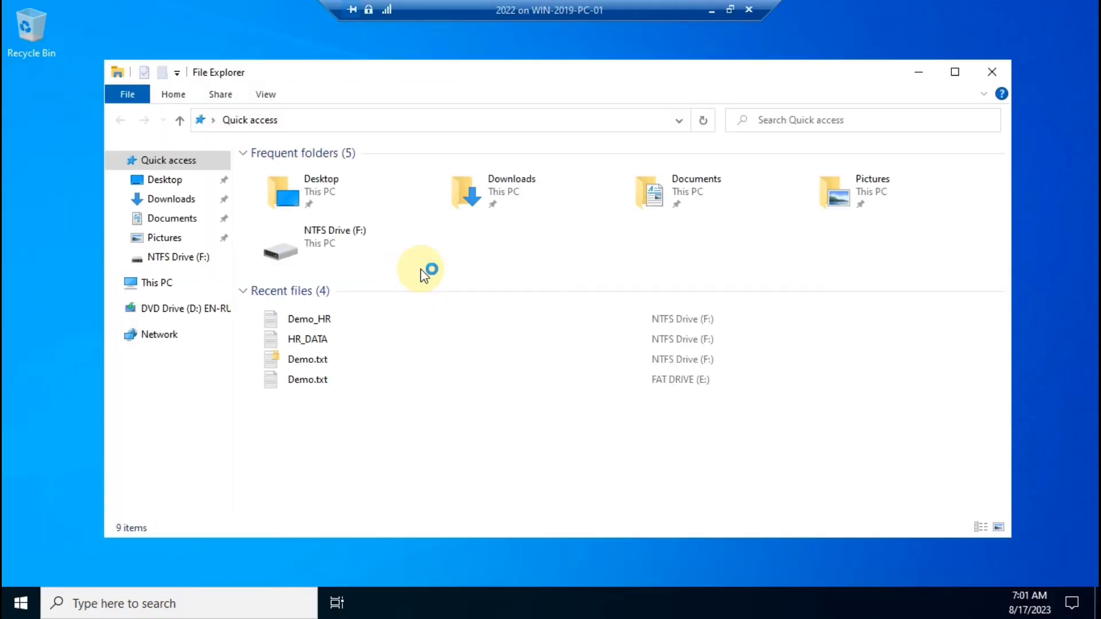
As demo, try opening Demo_HR on NTFS Drive (F:), dismiss the access-denied error, close Notepad.
left_click(153, 280)
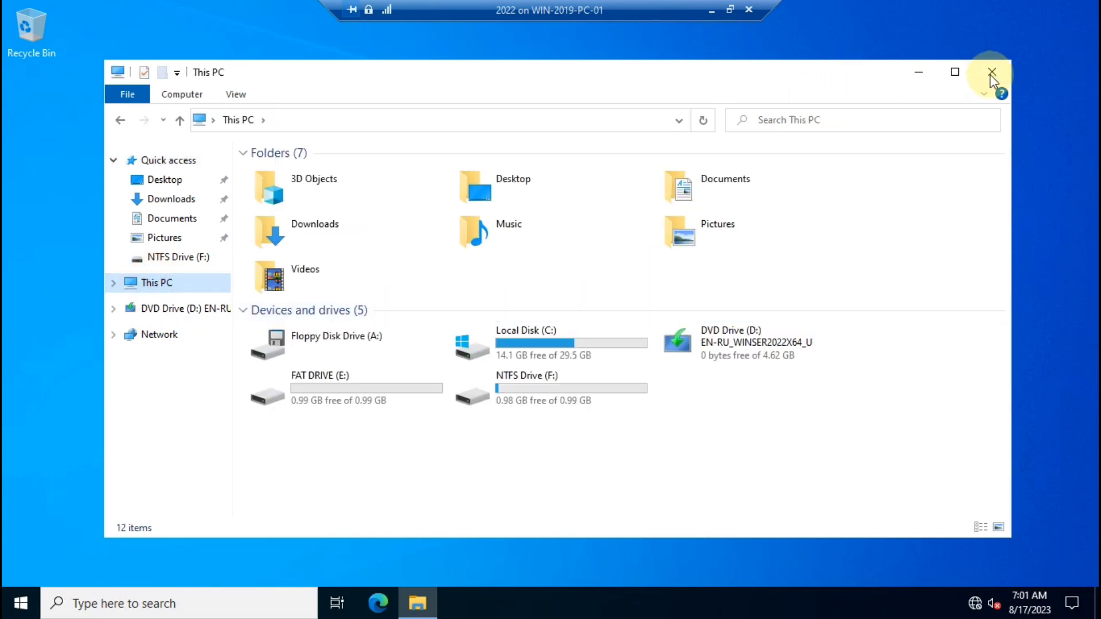
left_click(954, 72)
double_click(215, 274)
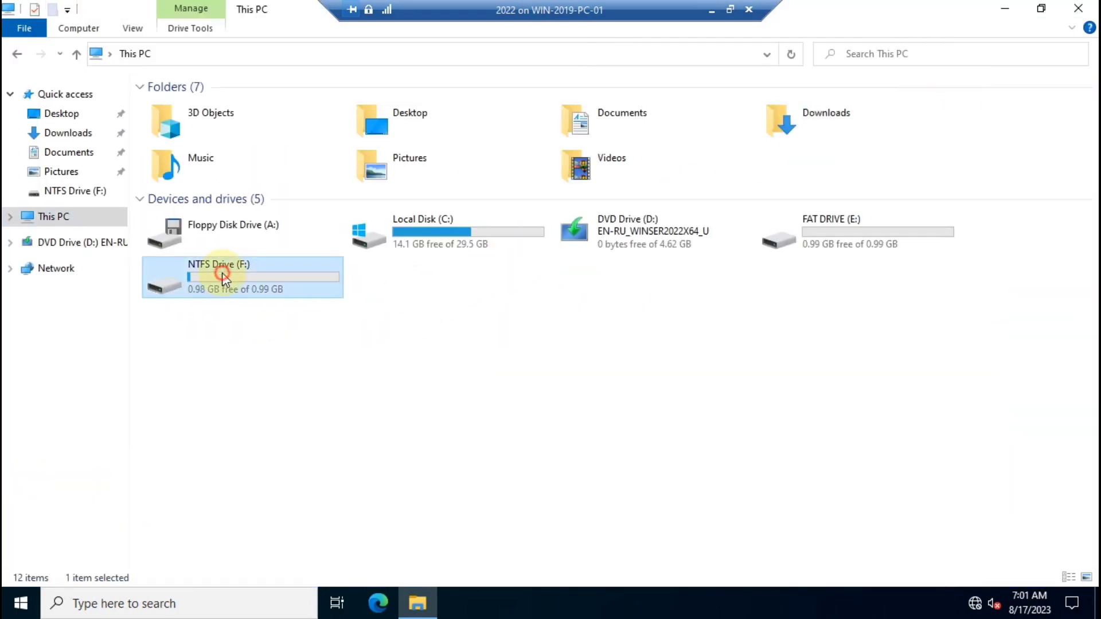
right_click(267, 183)
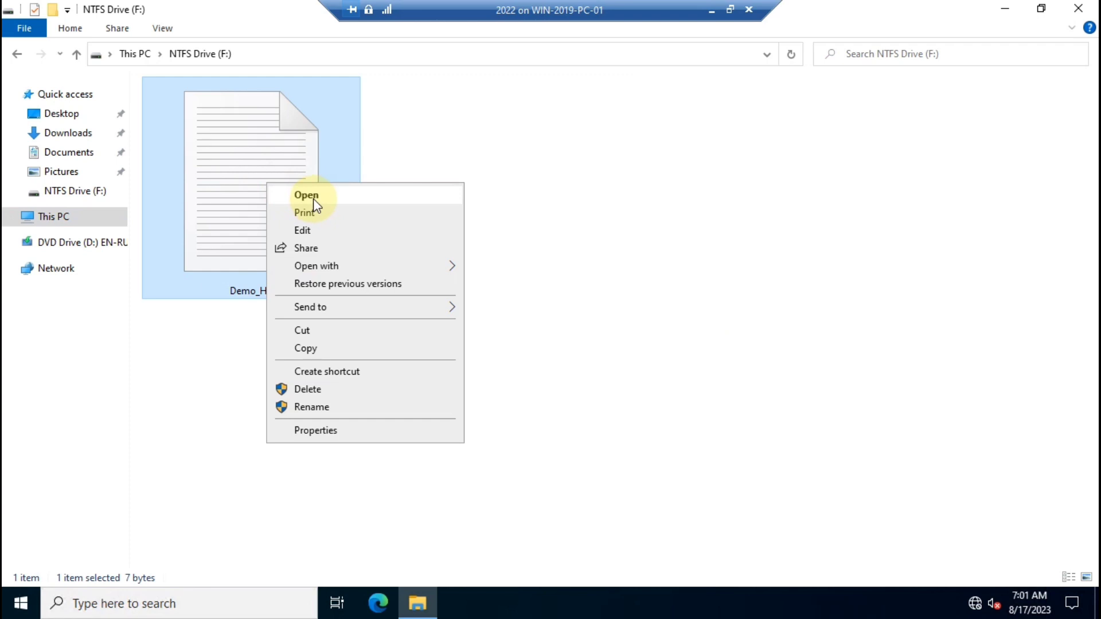
left_click(306, 195)
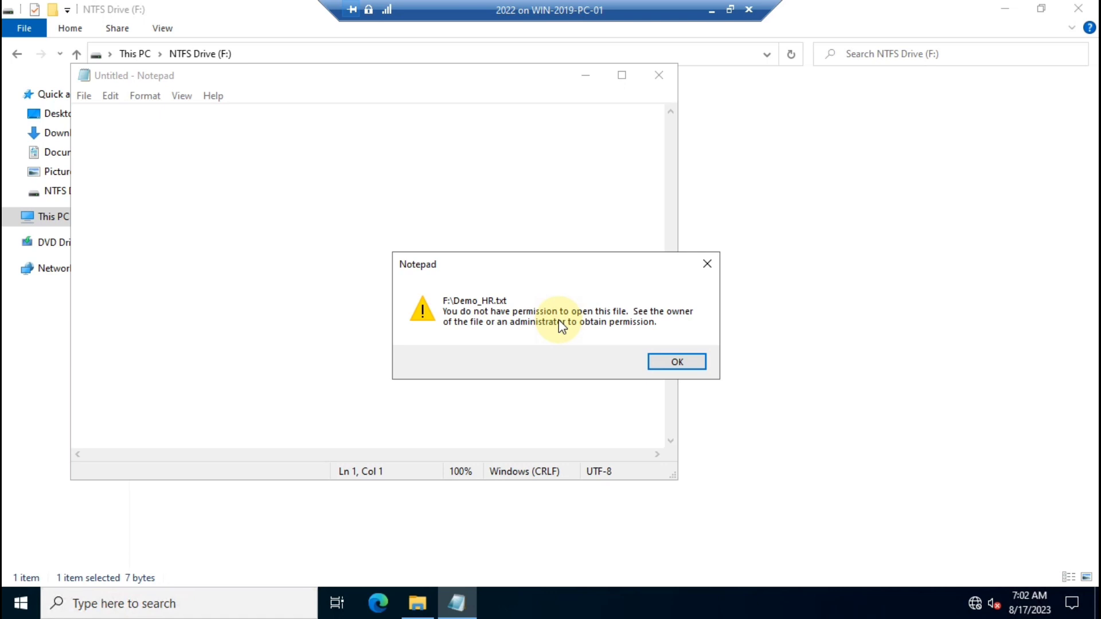
left_click(677, 363)
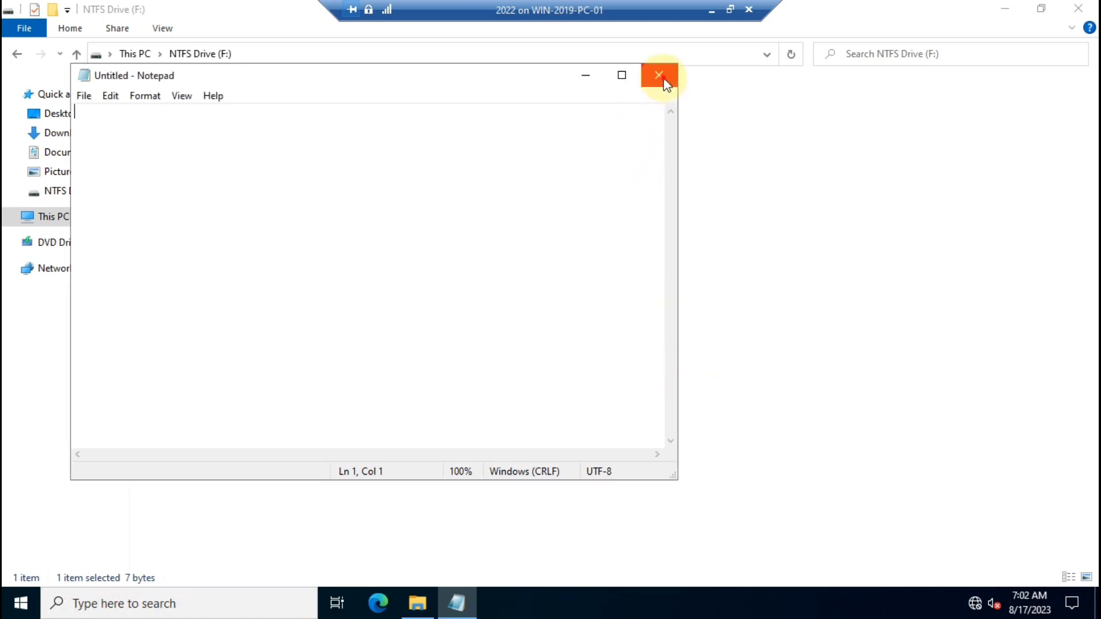
left_click(664, 80)
Close Explorer, log out of the VM and reconnect full screen in an enhanced session.
left_click(1077, 8)
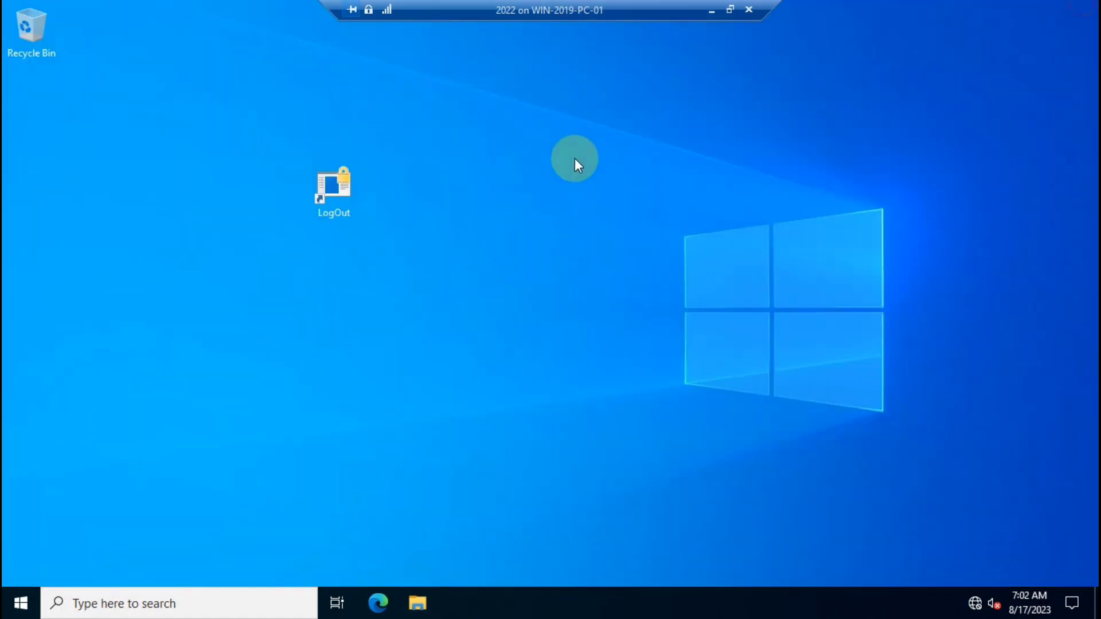
double_click(336, 186)
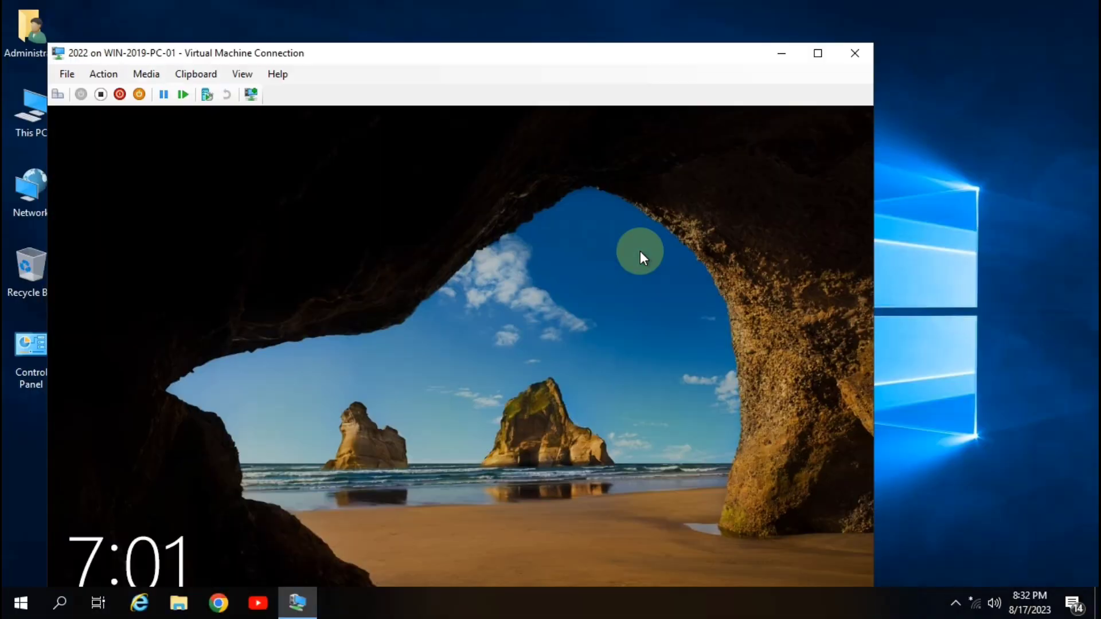
left_click(242, 74)
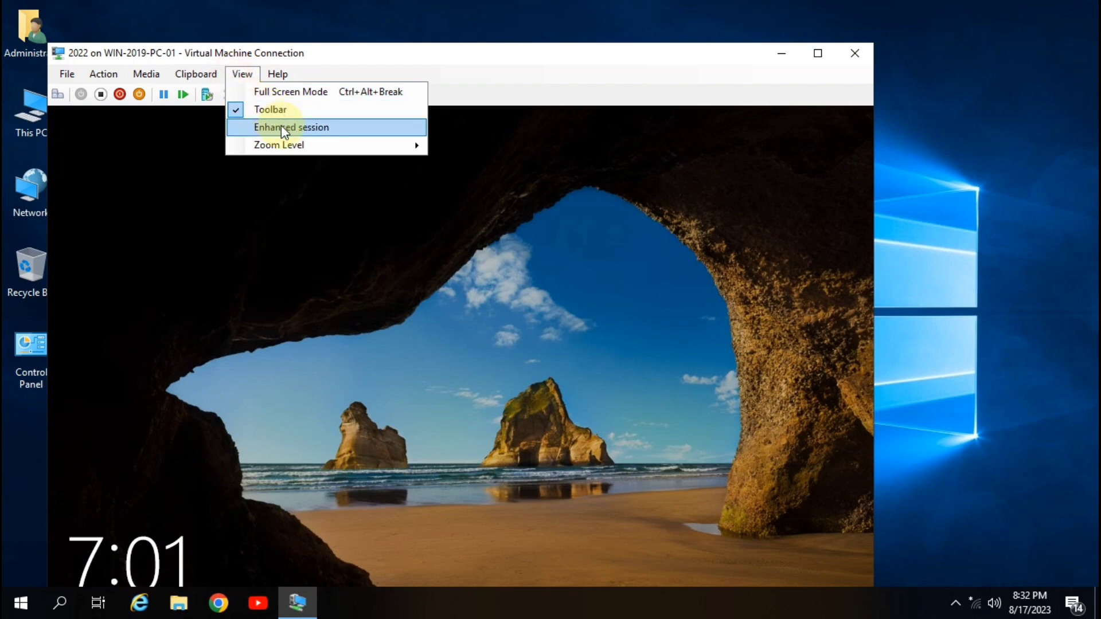
left_click(281, 125)
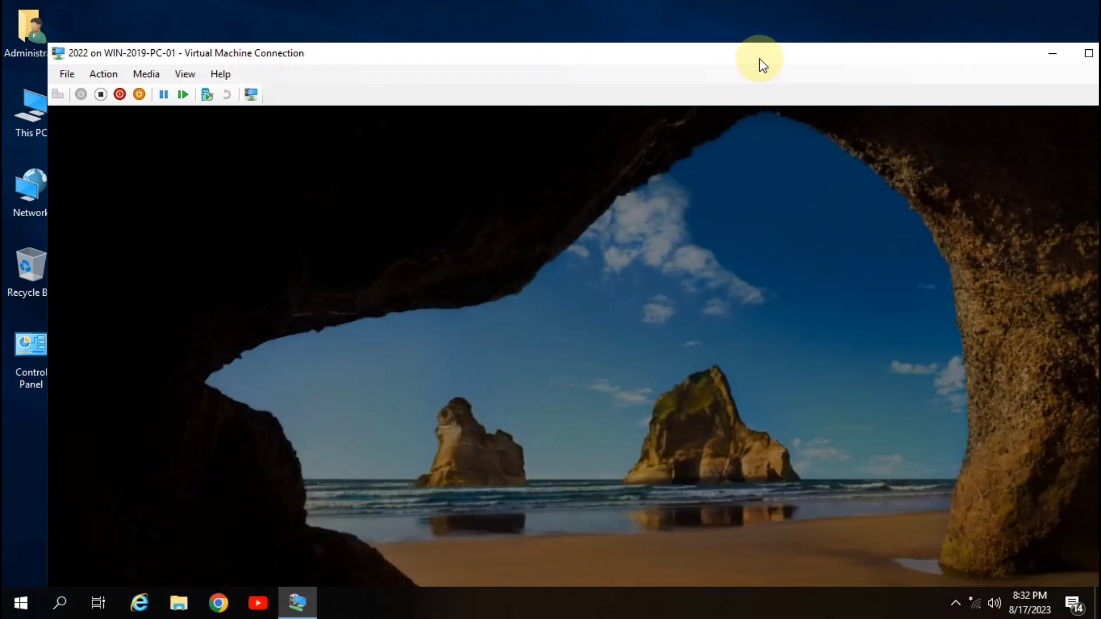
double_click(759, 58)
Sign in to the VM as Administrator with the account password.
left_click(94, 576)
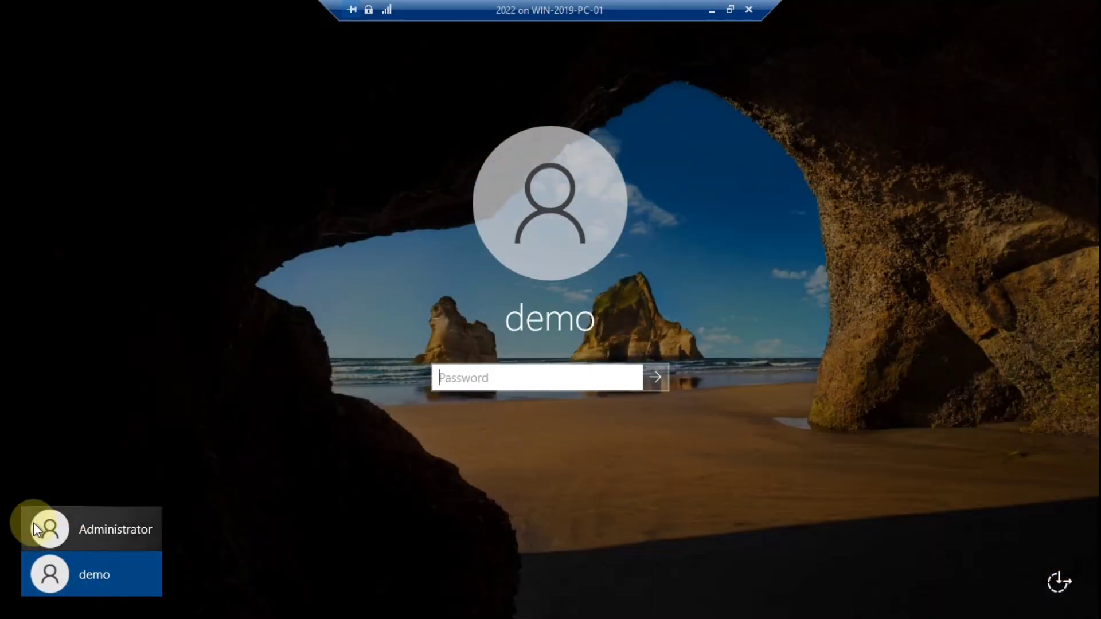
left_click(88, 525)
left_click(490, 378)
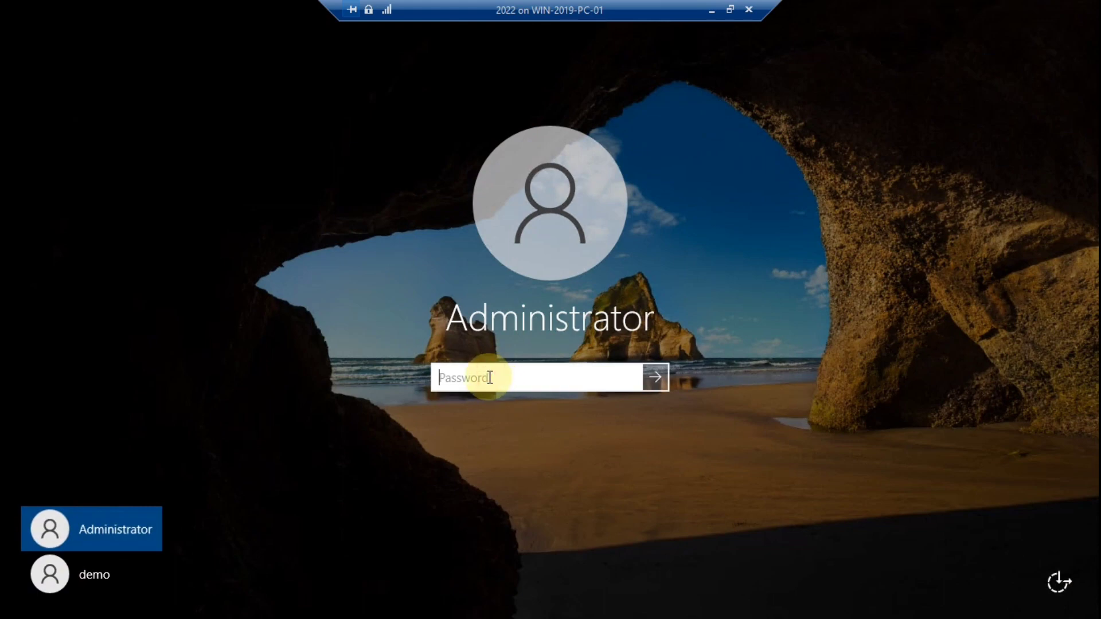
type("Passw0rd")
key("Return")
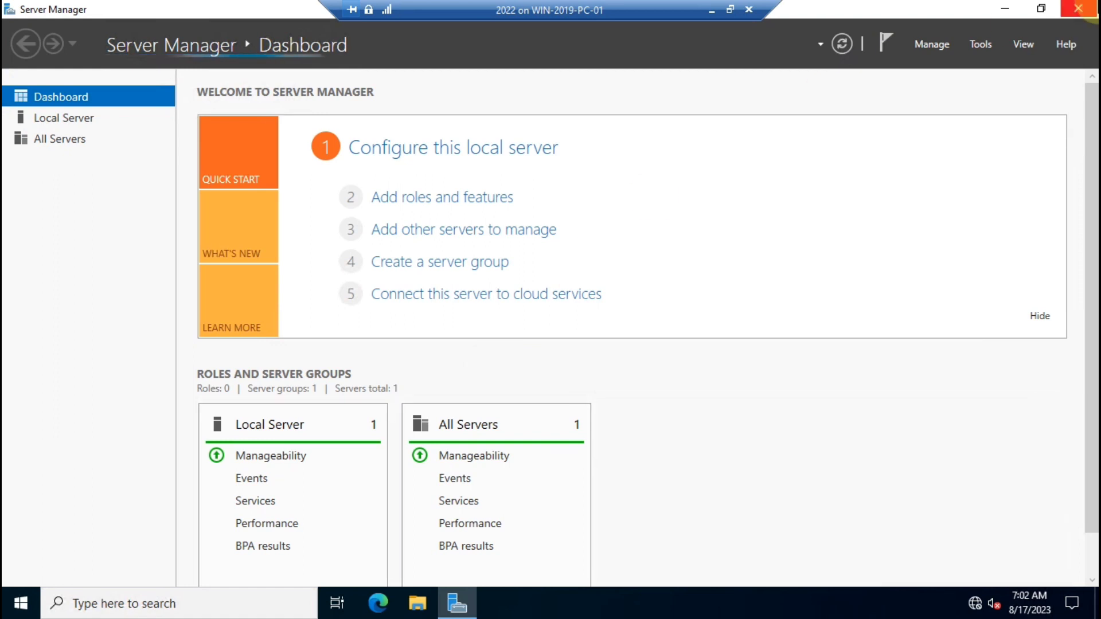
Close Server Manager and open the Security tab of Demo_HR's Properties on NTFS Drive (F:).
left_click(1078, 8)
double_click(32, 109)
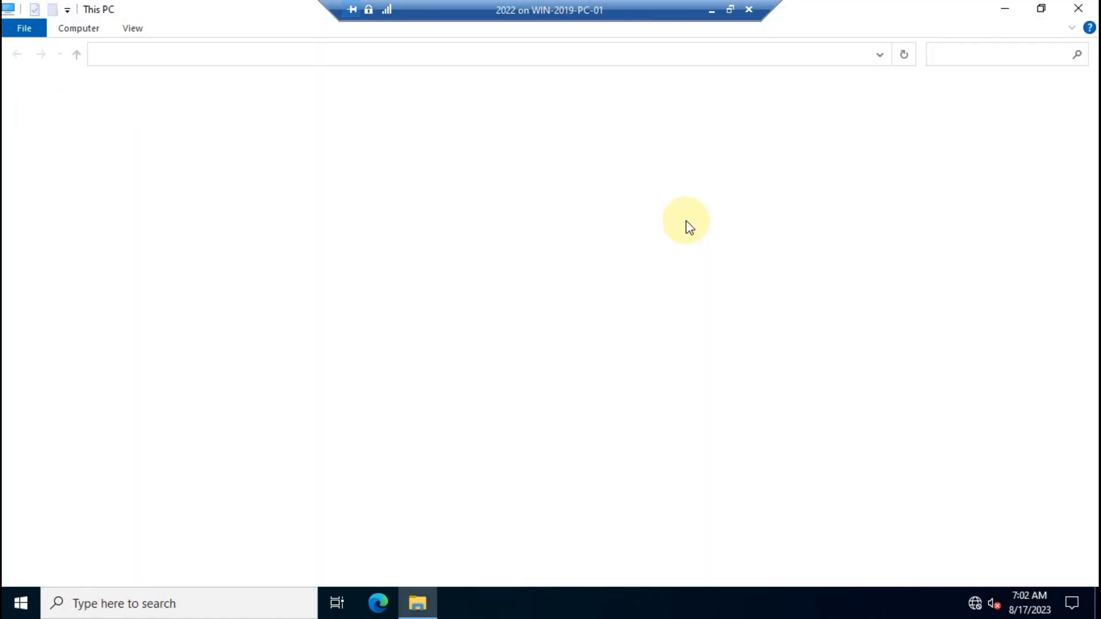
double_click(246, 272)
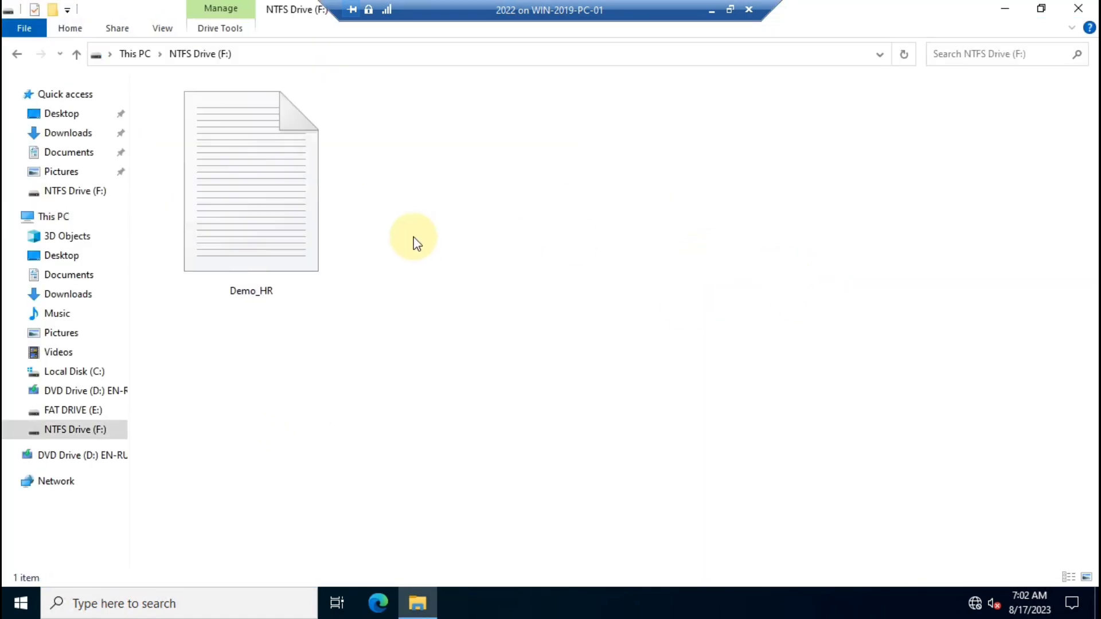
right_click(217, 202)
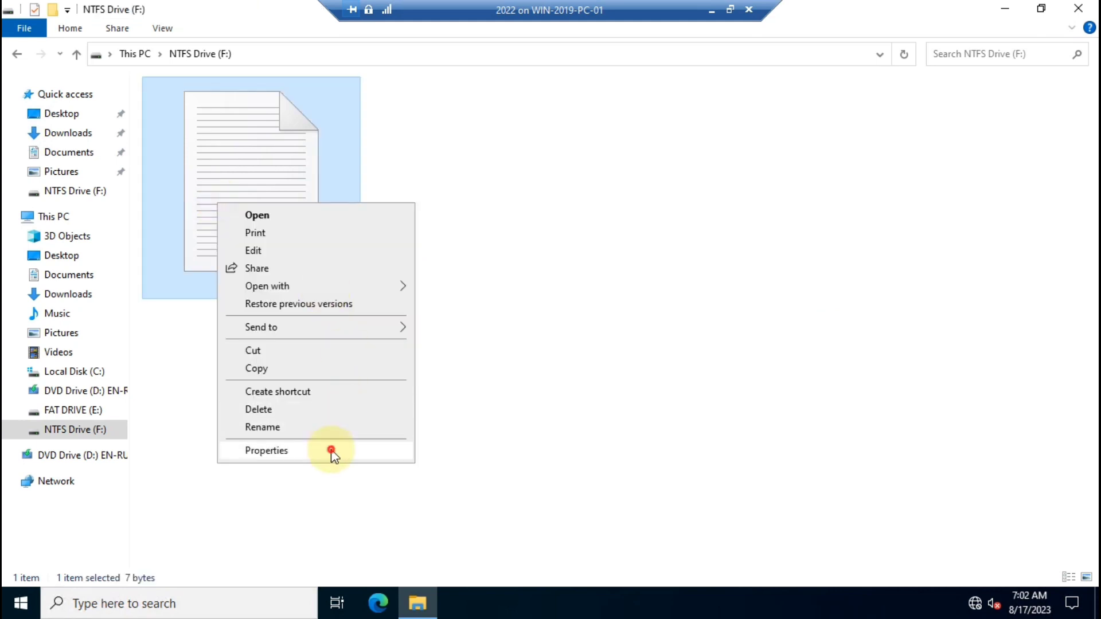
left_click(331, 450)
left_click_drag(482, 176, 706, 114)
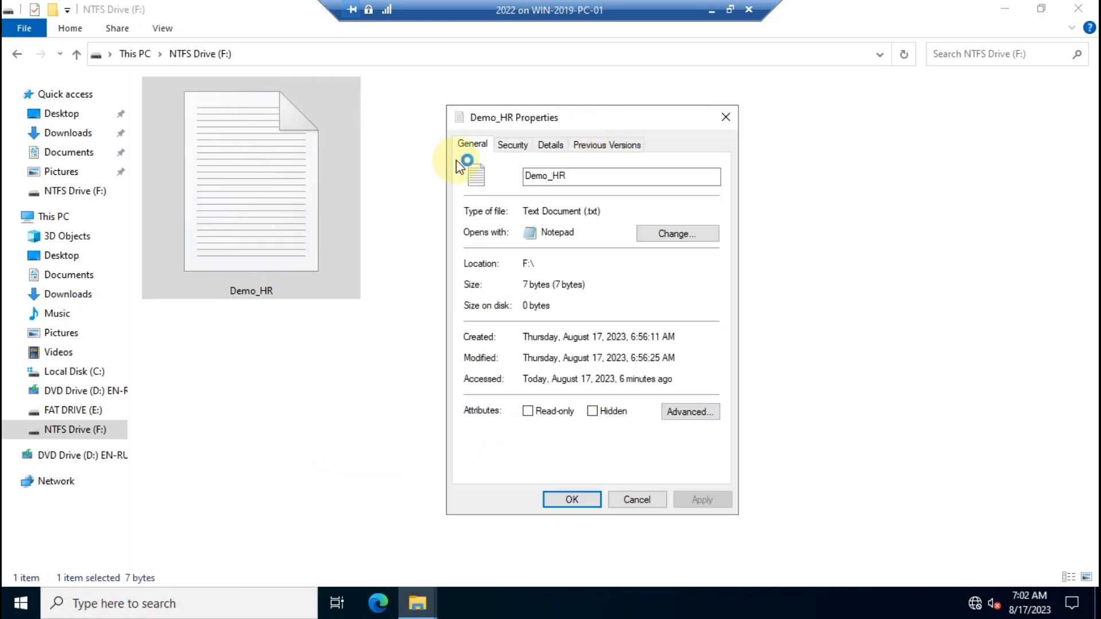
left_click(518, 148)
Allow Read and deny Write for the demo account on Demo_HR, apply, and close all windows.
left_click(707, 291)
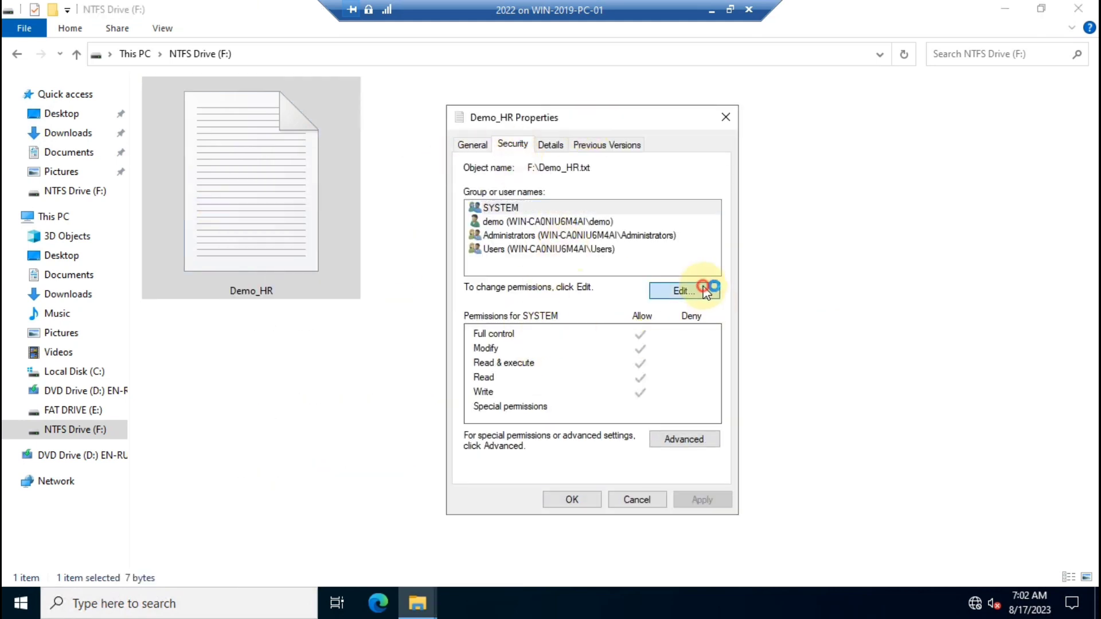
left_click(547, 282)
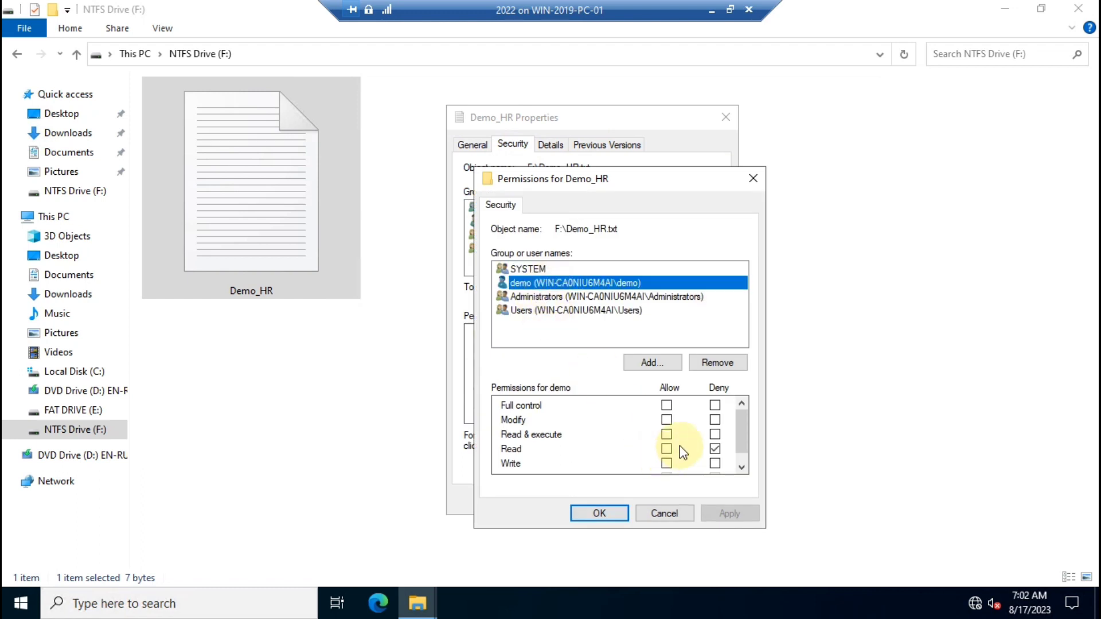
left_click(715, 448)
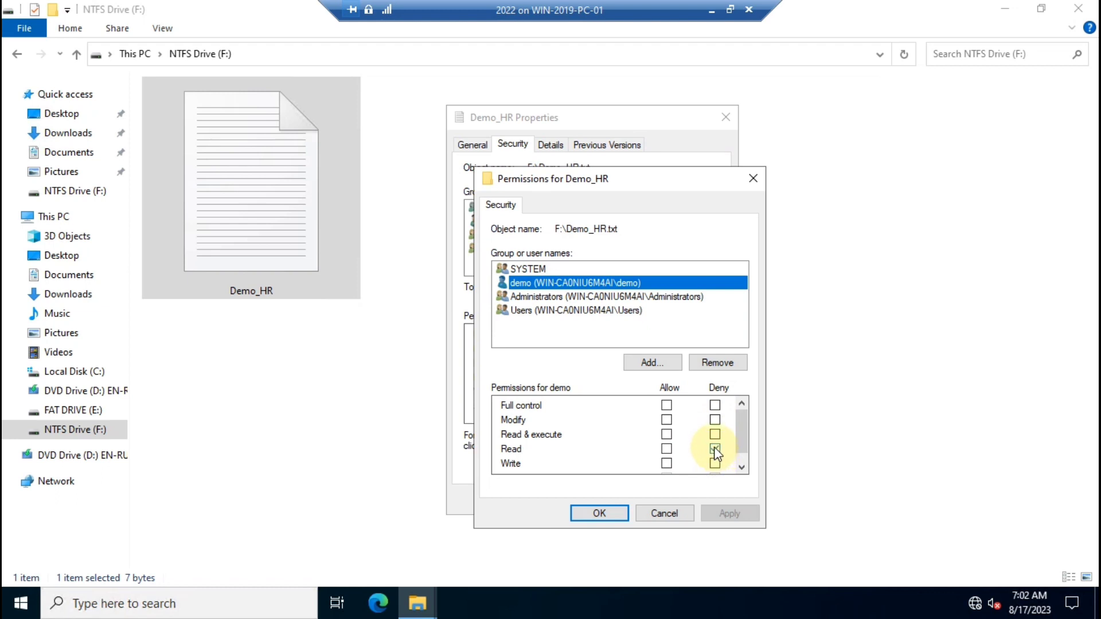
left_click(666, 448)
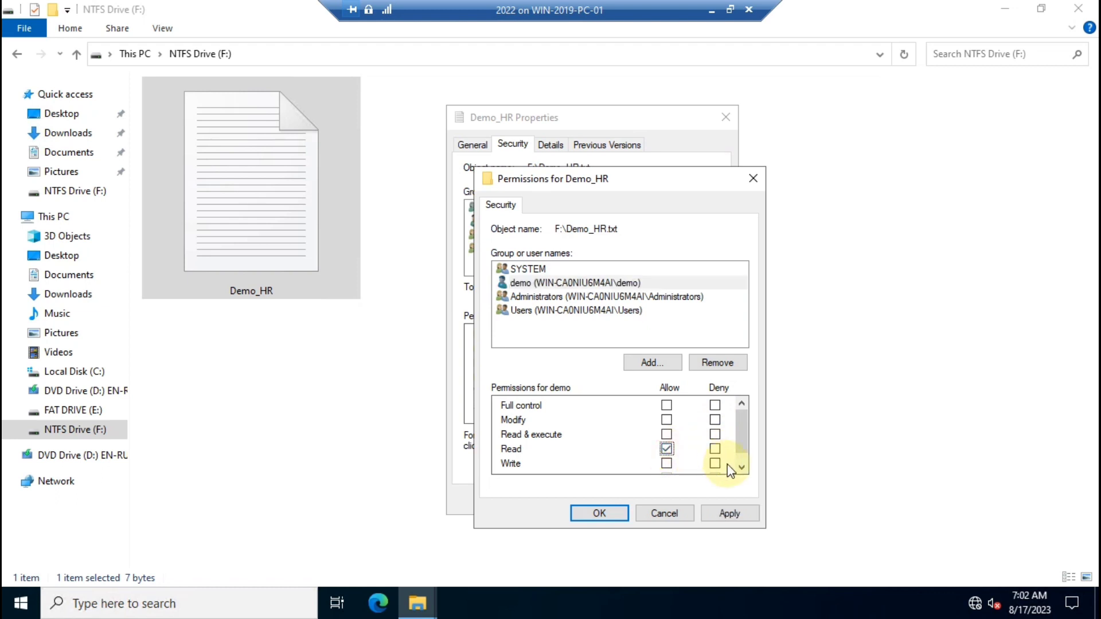
left_click(714, 463)
left_click(729, 514)
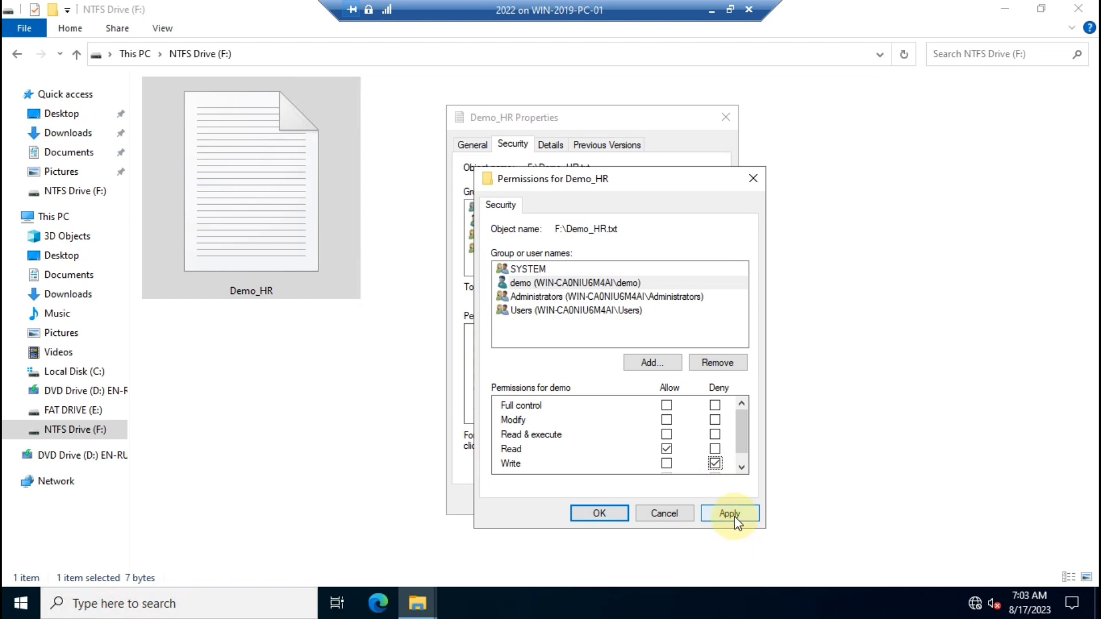
left_click(610, 514)
left_click(572, 498)
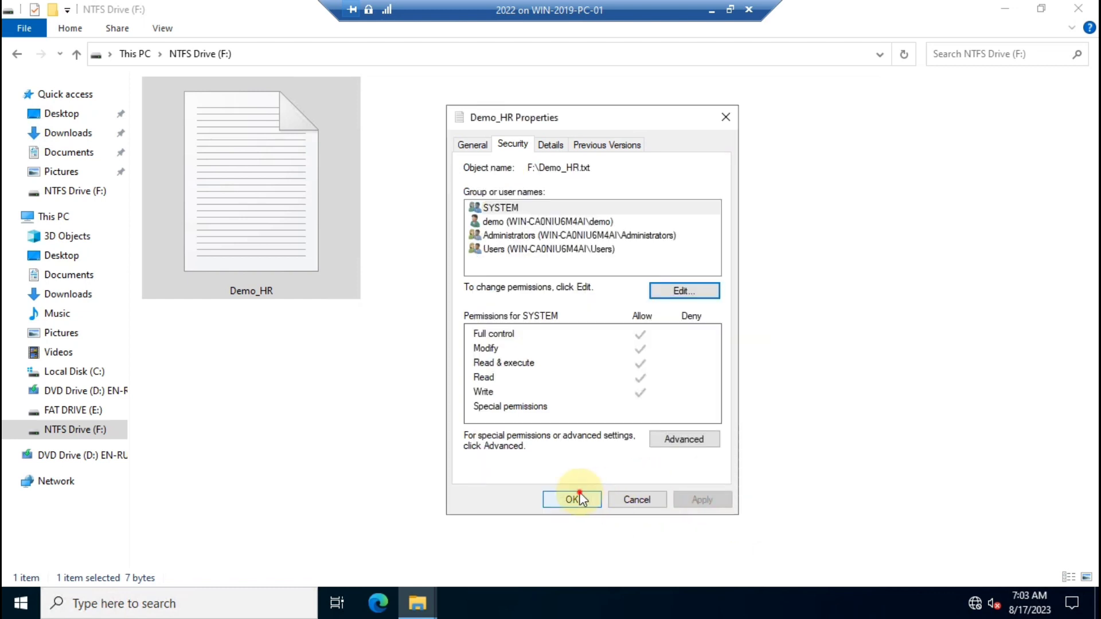
left_click(1078, 8)
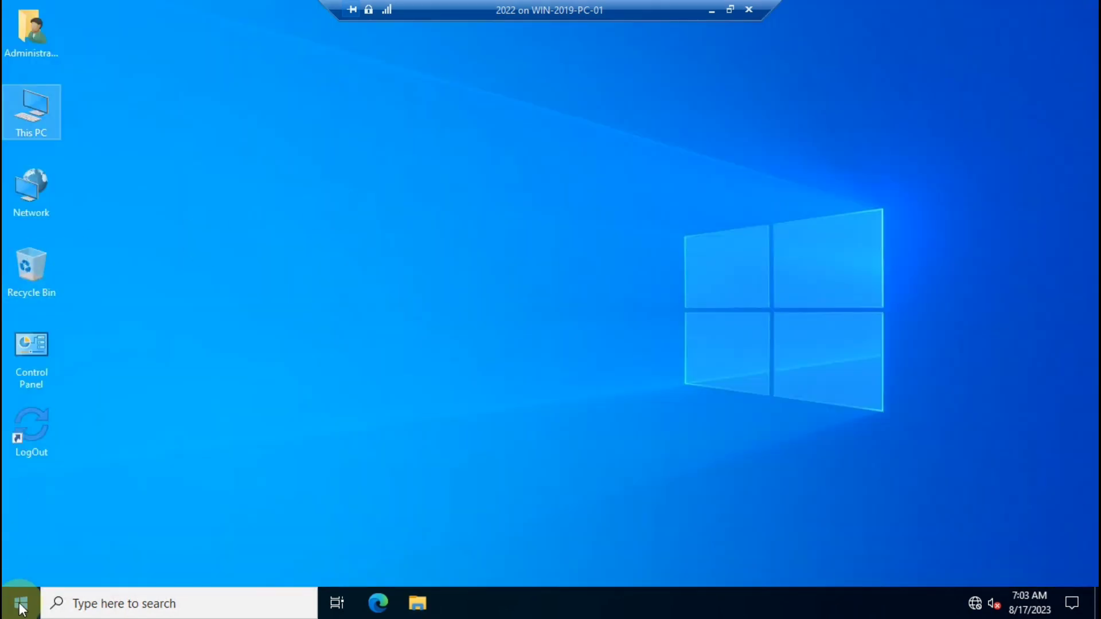
Log out of the VM and sign back in as the demo user with its password.
double_click(43, 422)
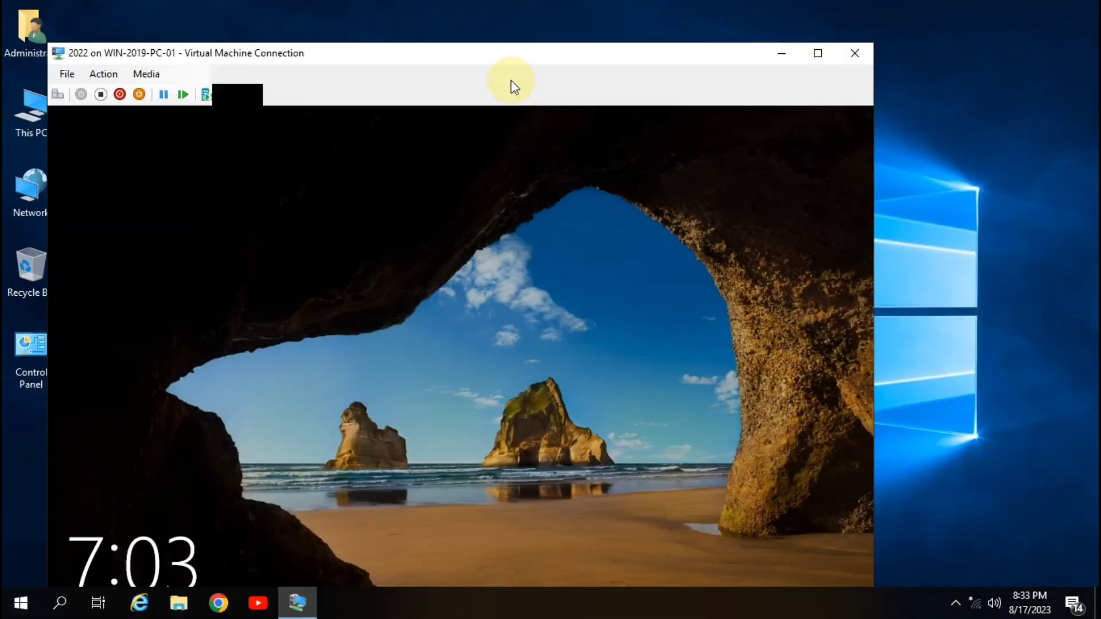
left_click(810, 51)
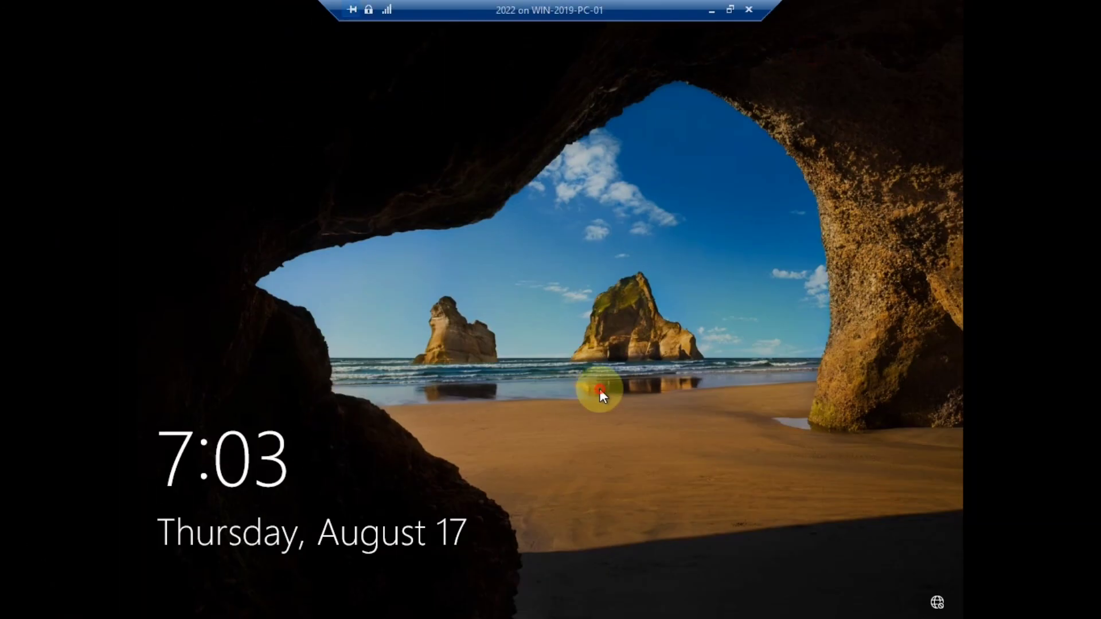
left_click(597, 381)
left_click(216, 573)
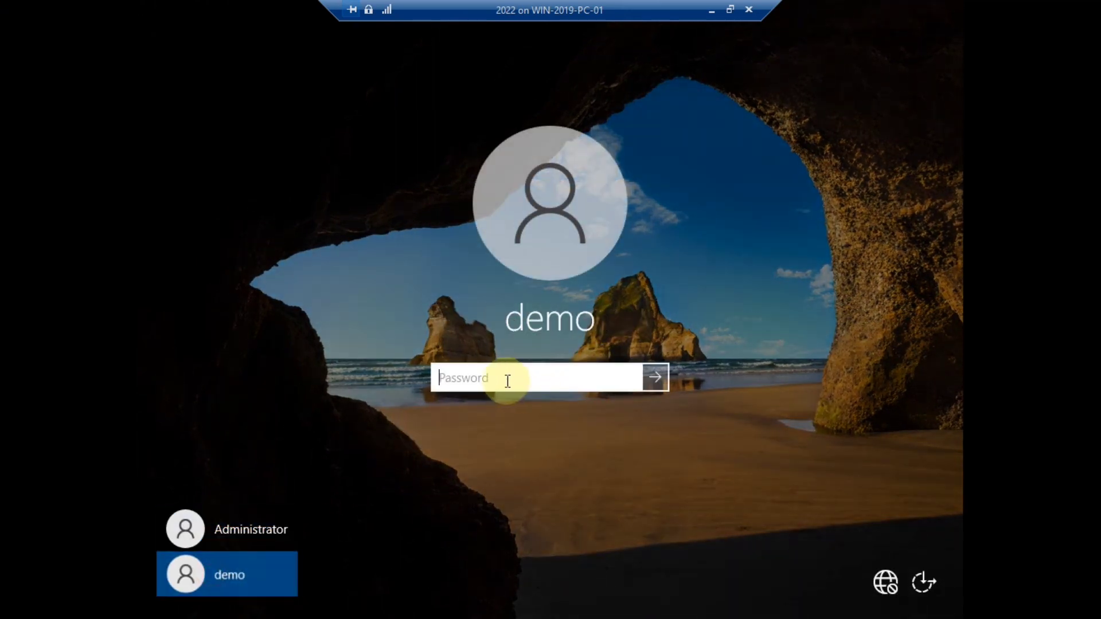
type("P@ssw")
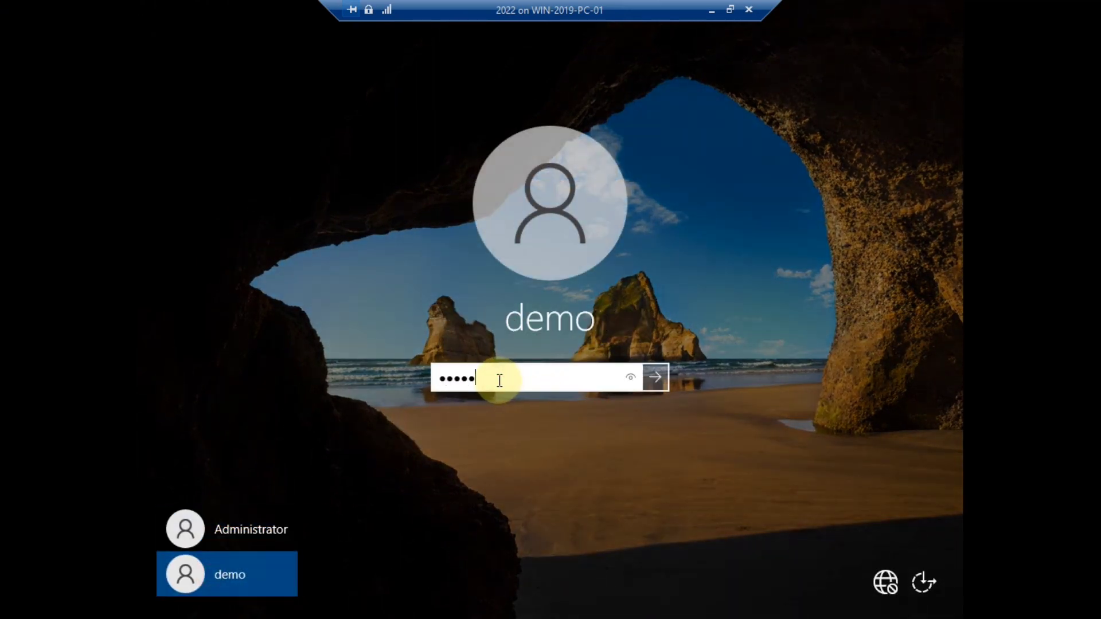
type("0r")
key("Return")
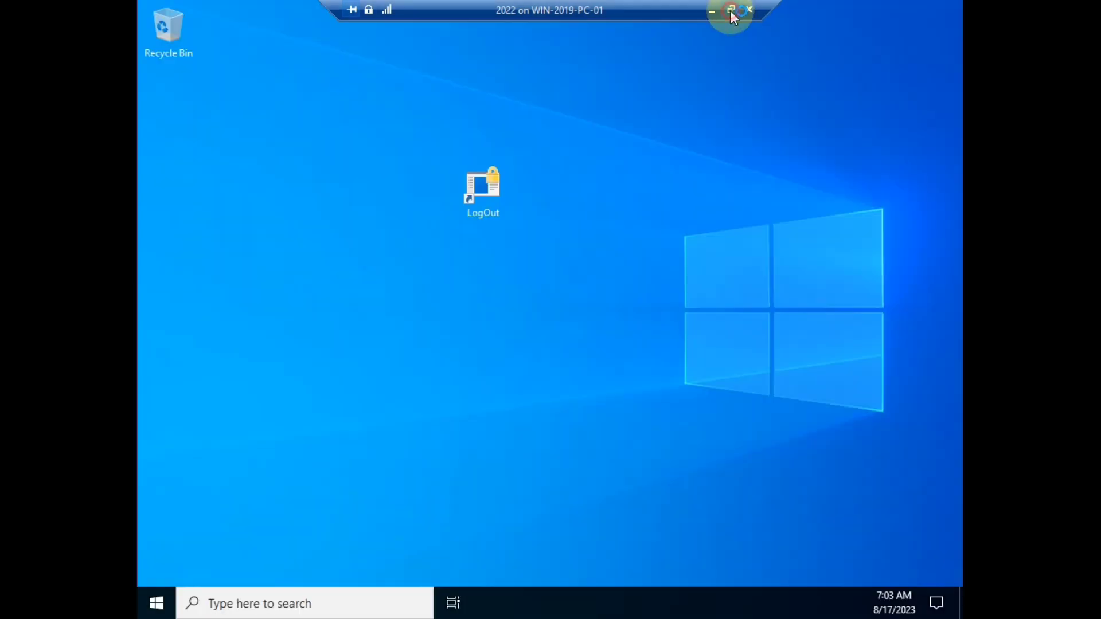
Turn off the enhanced session and sign in as demo again in full-screen basic mode.
left_click(730, 9)
left_click(229, 76)
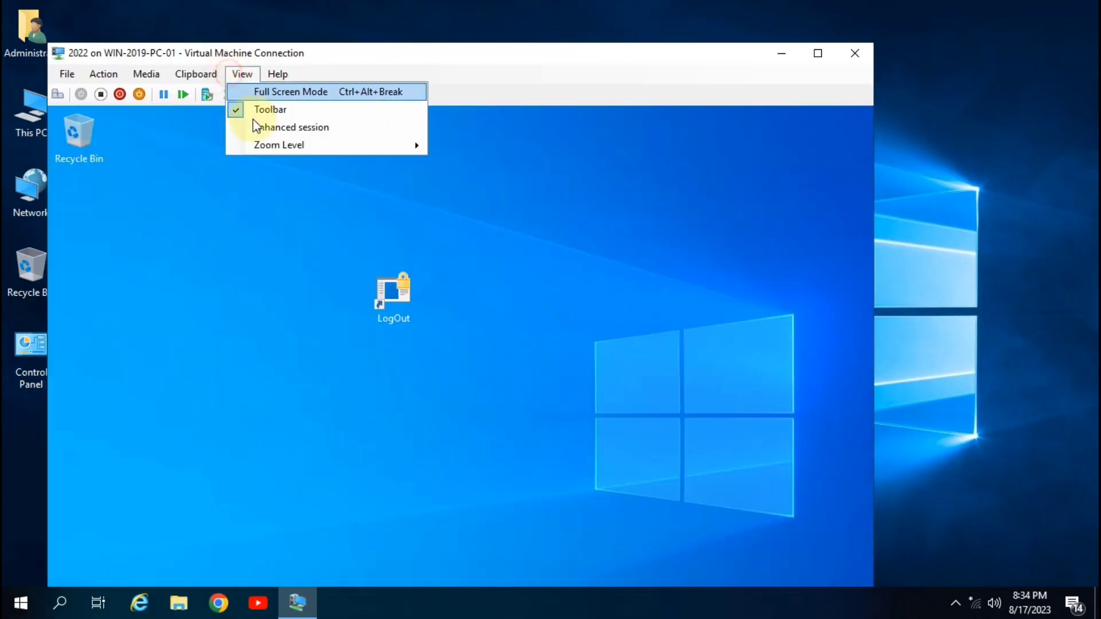
left_click(258, 125)
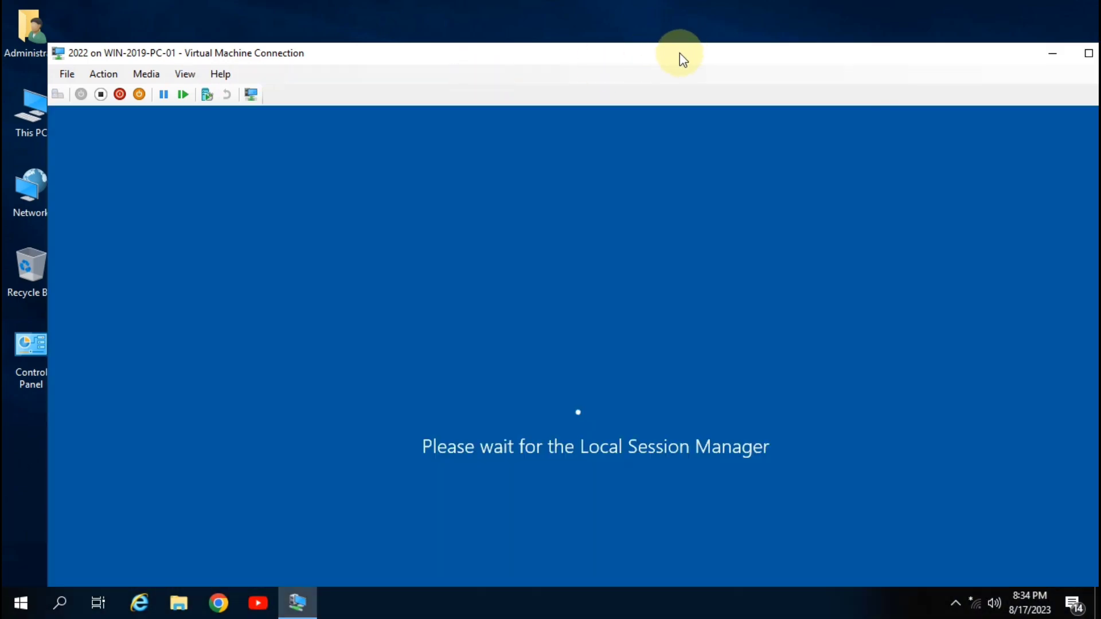
double_click(679, 54)
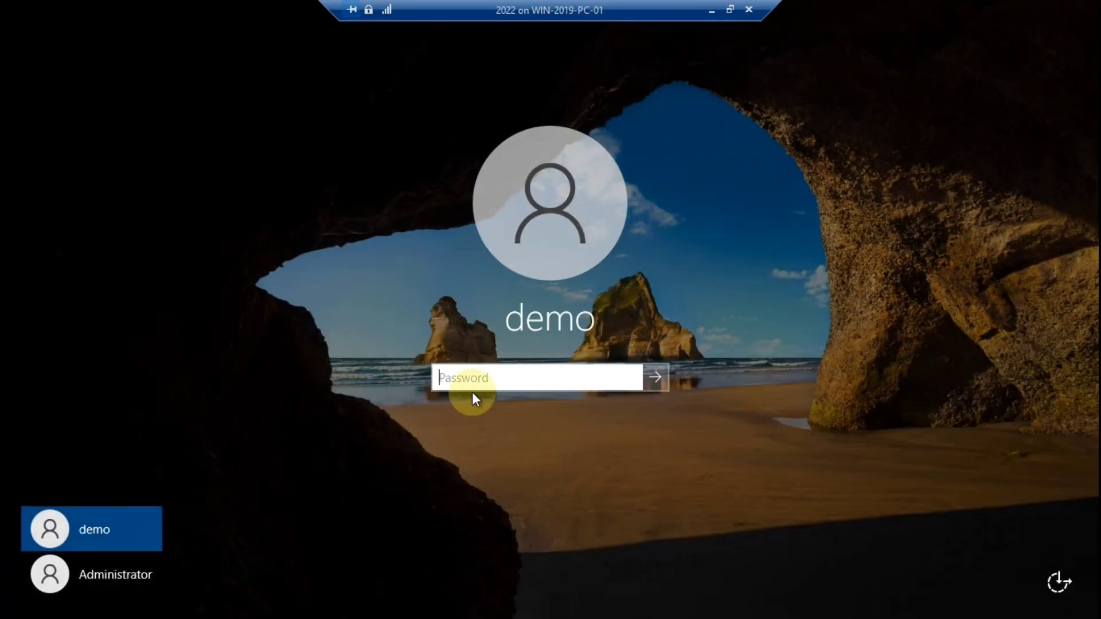
type("Pa$$w0rd")
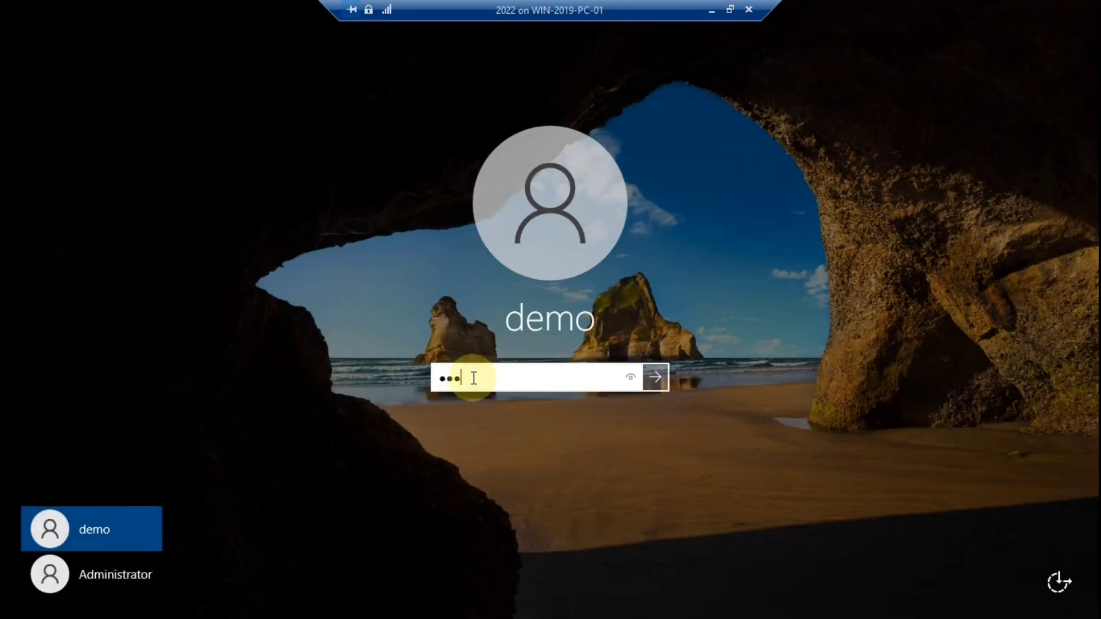
key("Return")
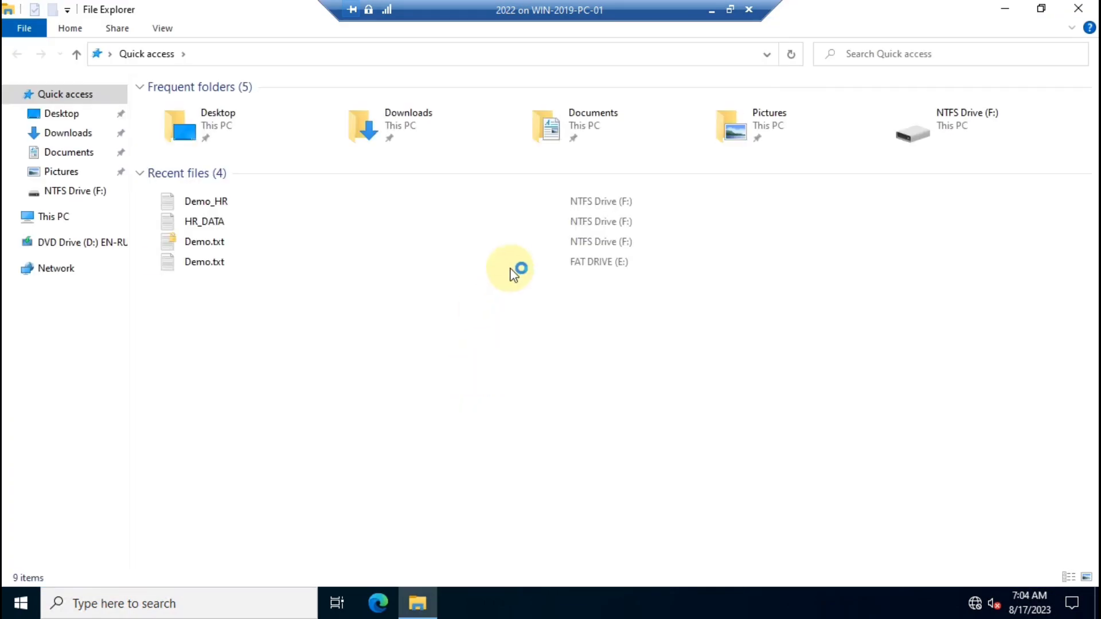
Open Demo_HR from NTFS Drive (F:) via This PC, showing 'IT ADDA' in Notepad.
left_click(39, 218)
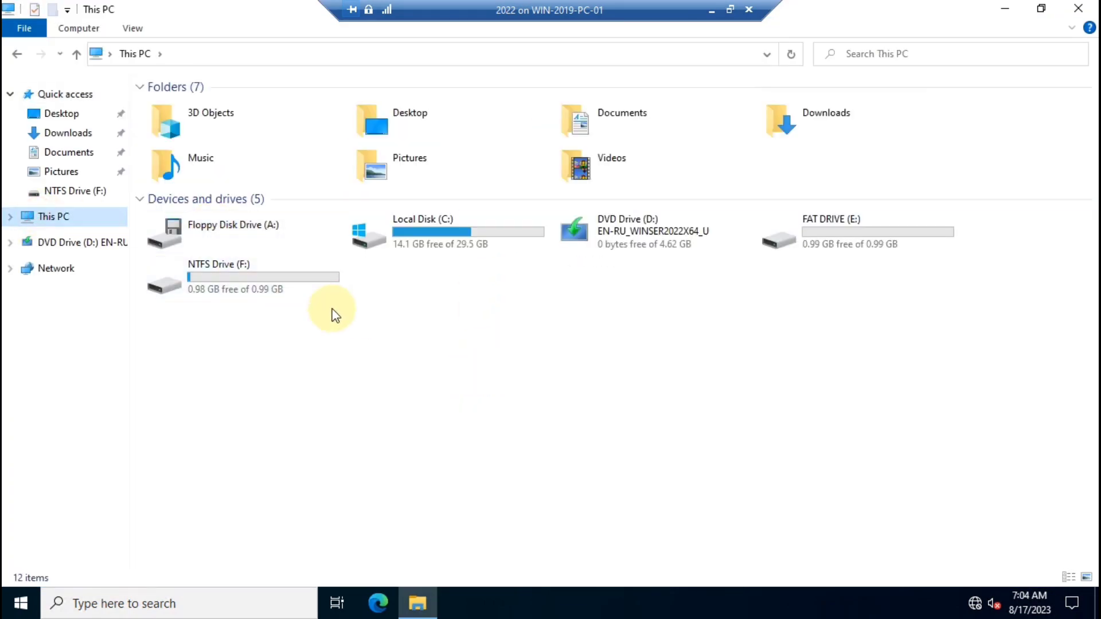
double_click(254, 285)
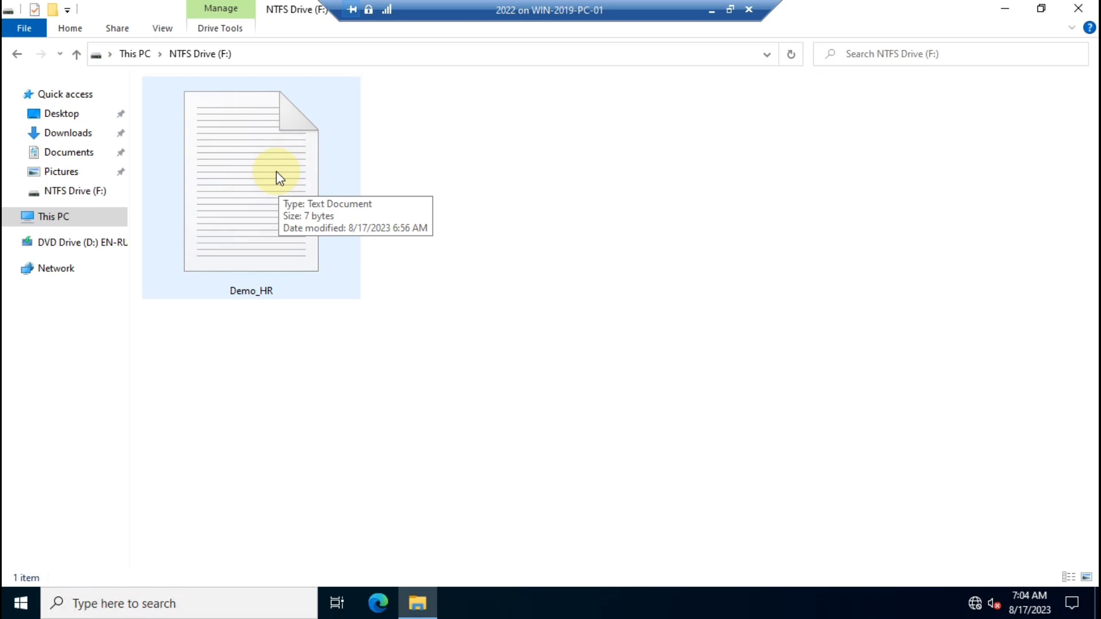
double_click(277, 176)
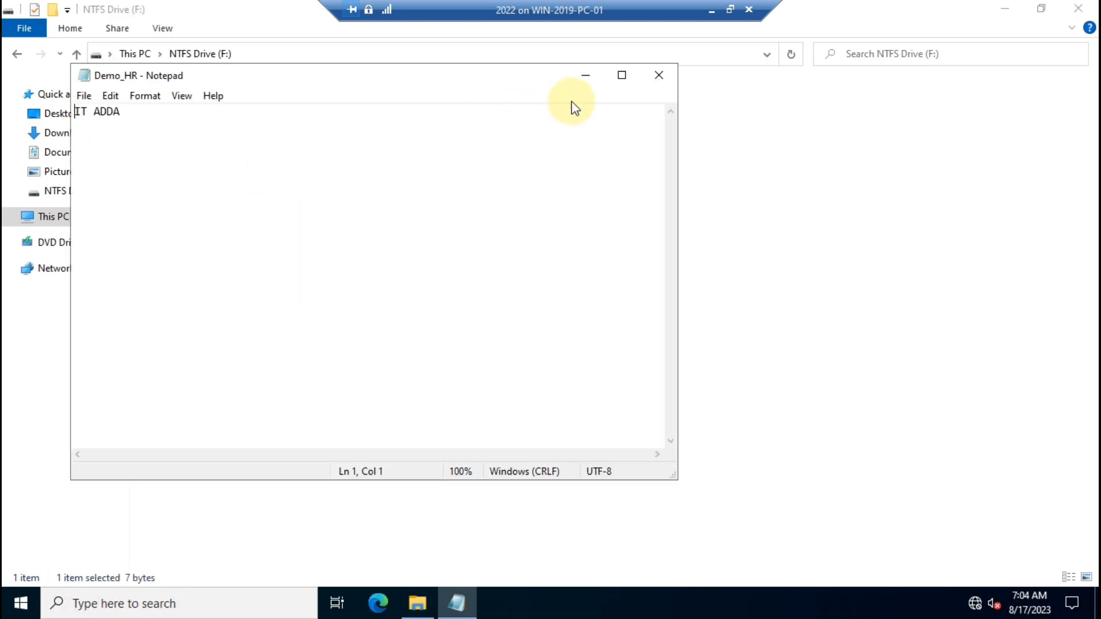
In maximized Notepad, append 'Welcome to my youtube channel' after IT ADDA and select it.
left_click(620, 77)
left_click(195, 64)
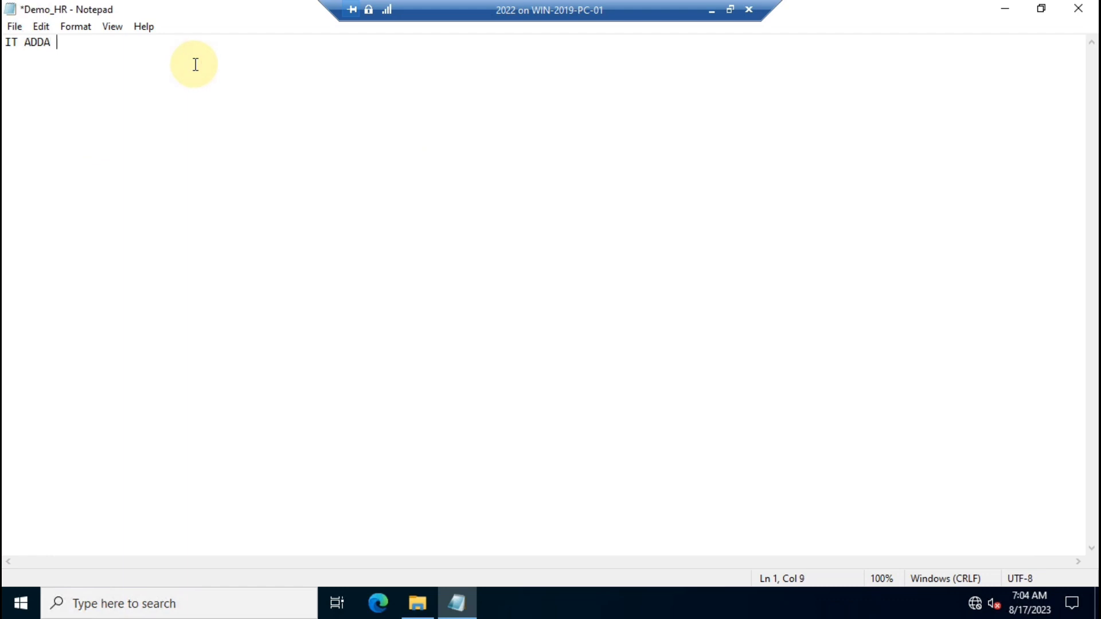
type("Welcome to")
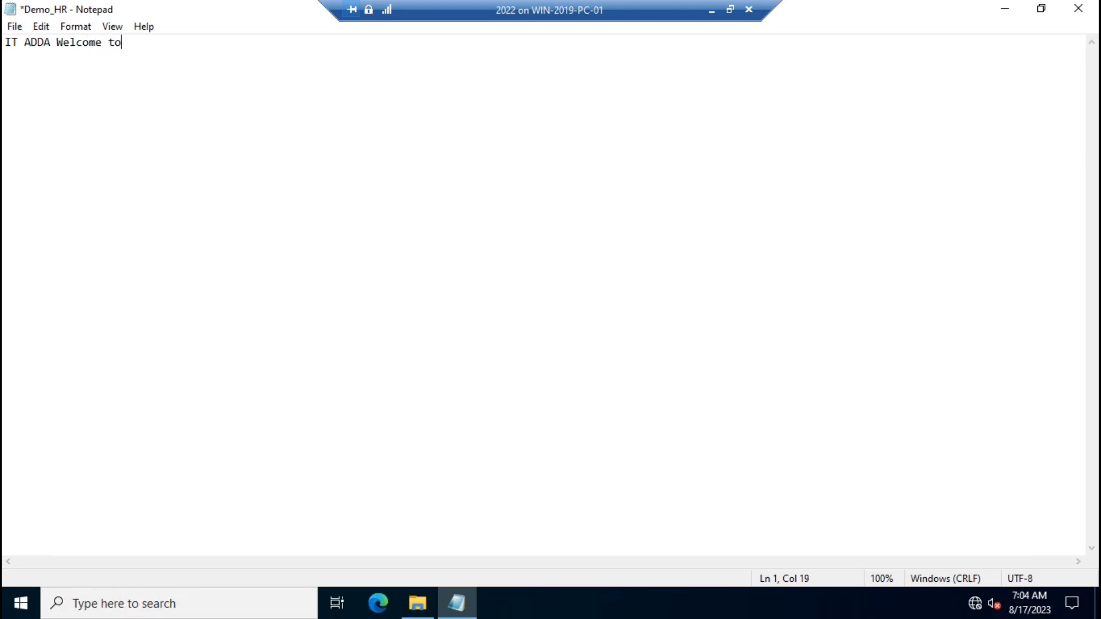
type(" my youtube channel")
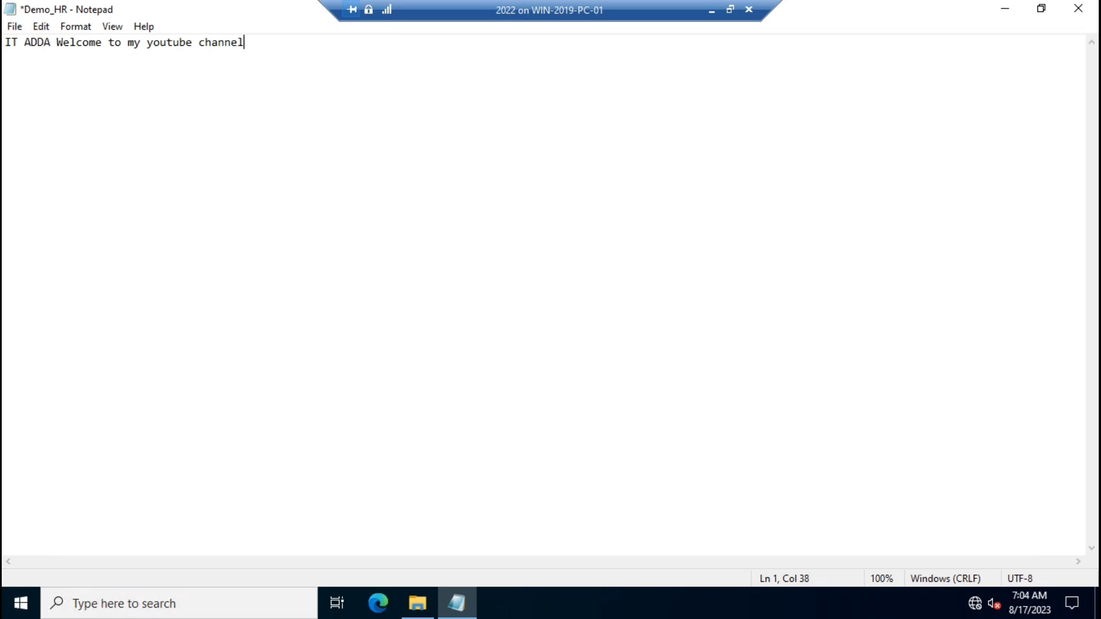
left_click_drag(266, 41, 57, 42)
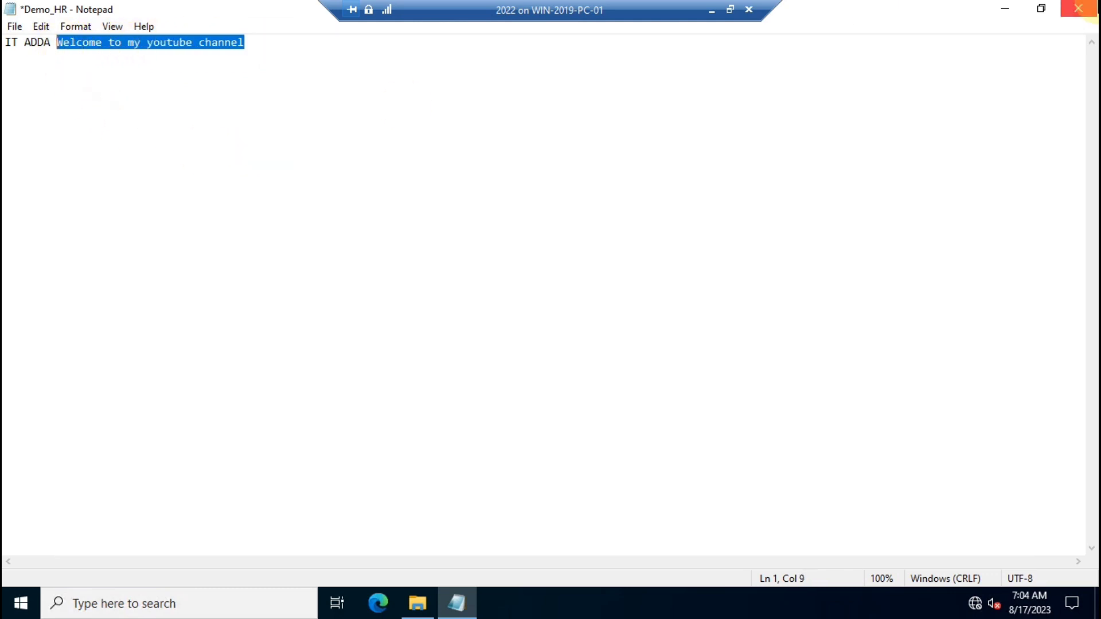
Try saving the edit over Demo_HR.txt, get refused for lack of permission, and cancel saving.
left_click(1089, 11)
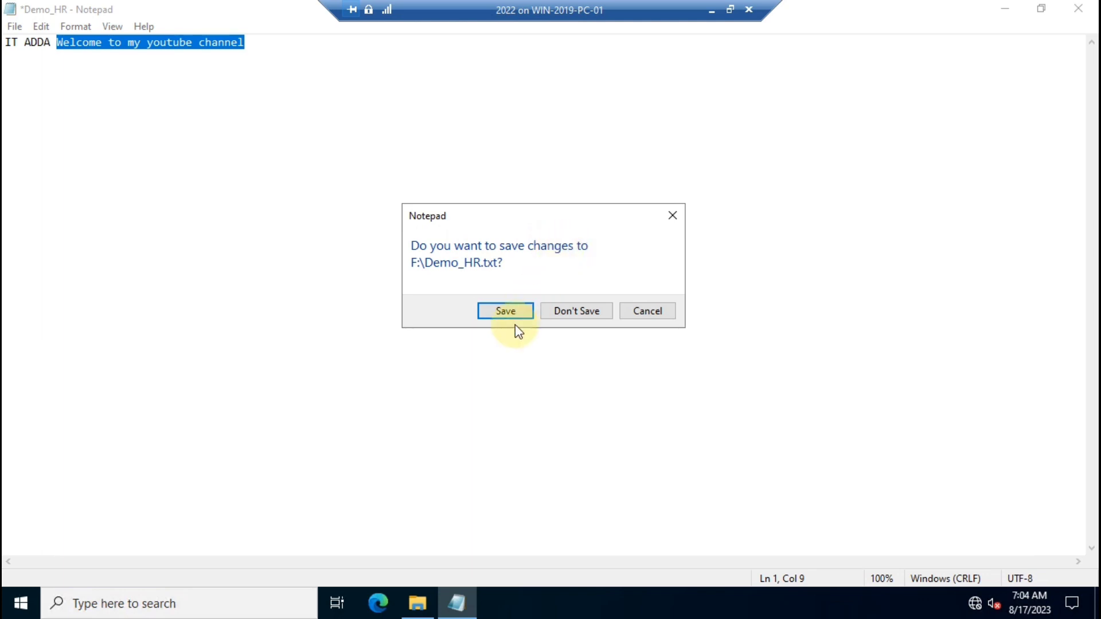
left_click(501, 315)
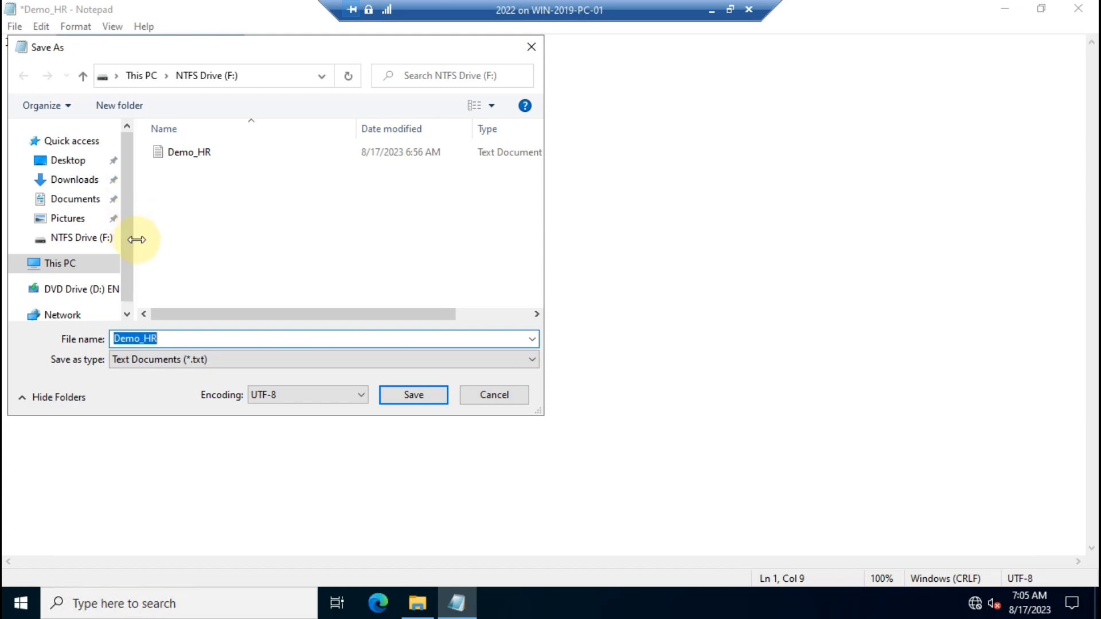
left_click(413, 395)
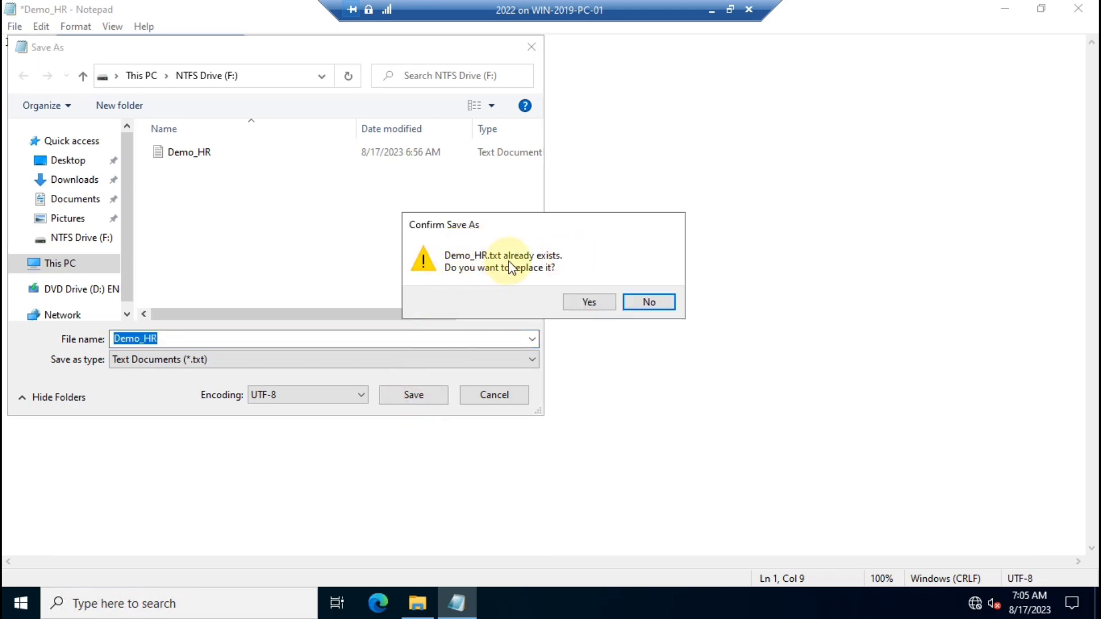
left_click(596, 303)
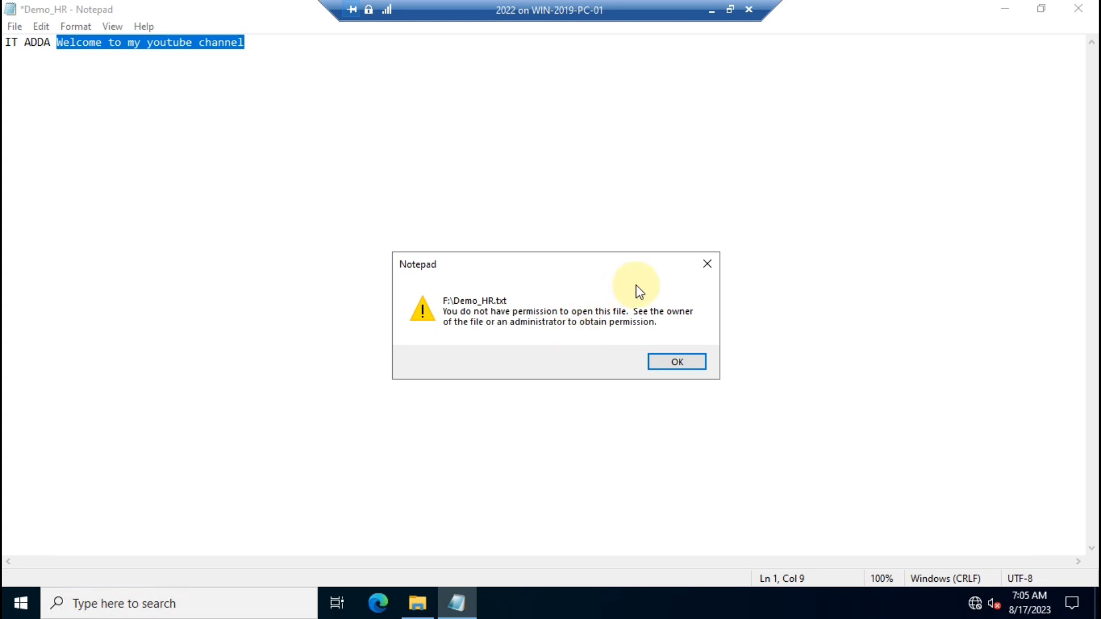
left_click(690, 367)
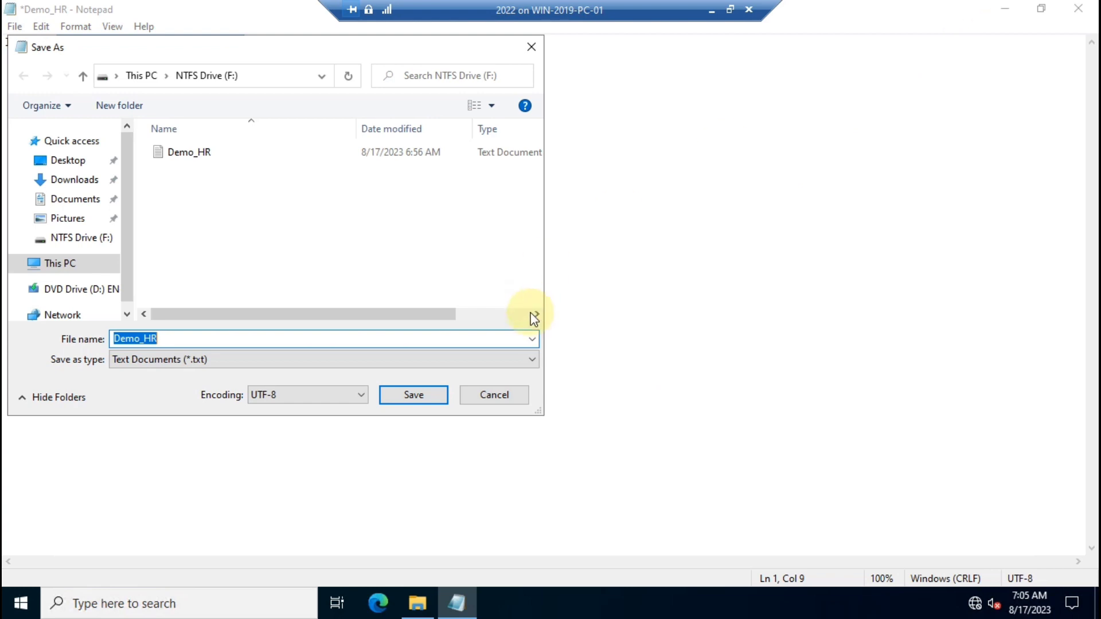
left_click(493, 394)
Discard the changes, reopen Demo_HR to confirm it still reads 'IT ADDA', then close it.
left_click(1078, 8)
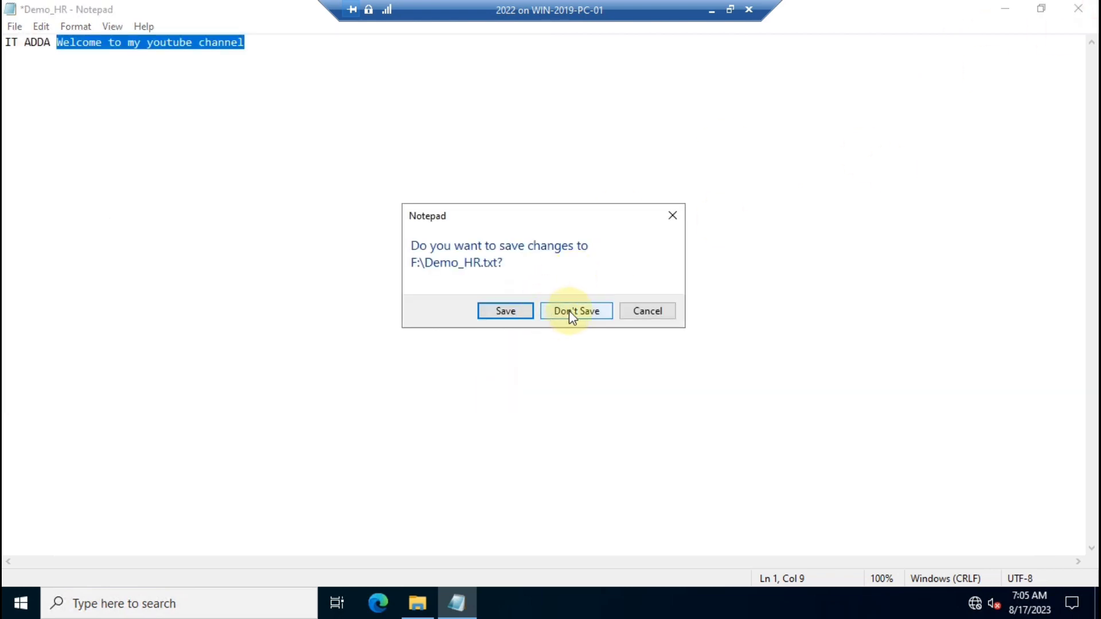
left_click(569, 311)
double_click(236, 212)
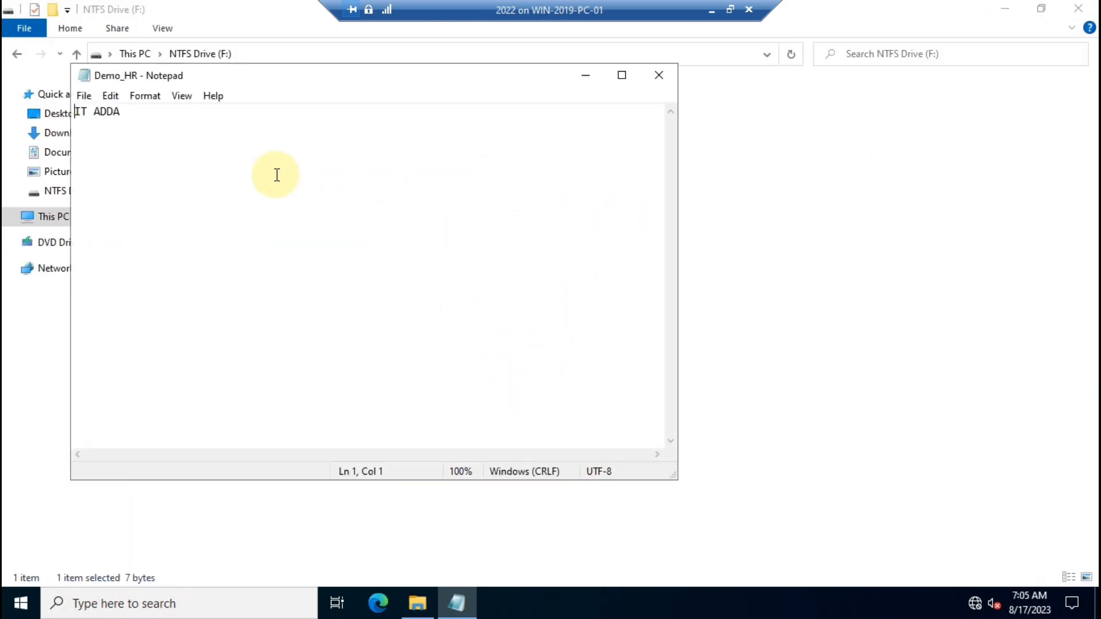
left_click_drag(143, 115, 35, 113)
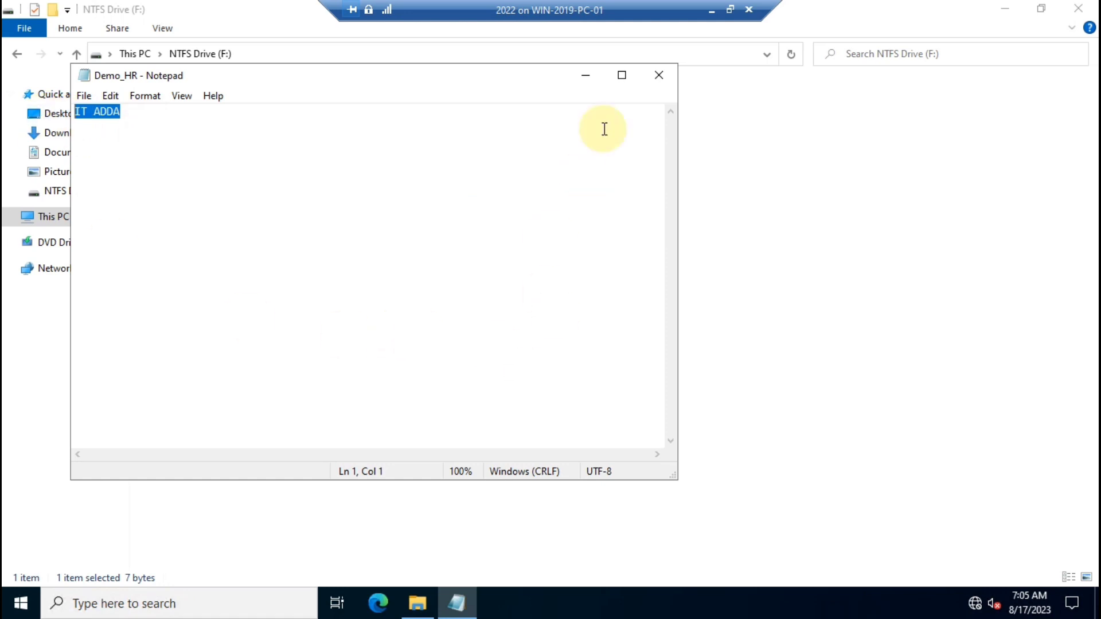
left_click(659, 75)
Close the drive F: window and refresh the VM desktop.
left_click(1077, 8)
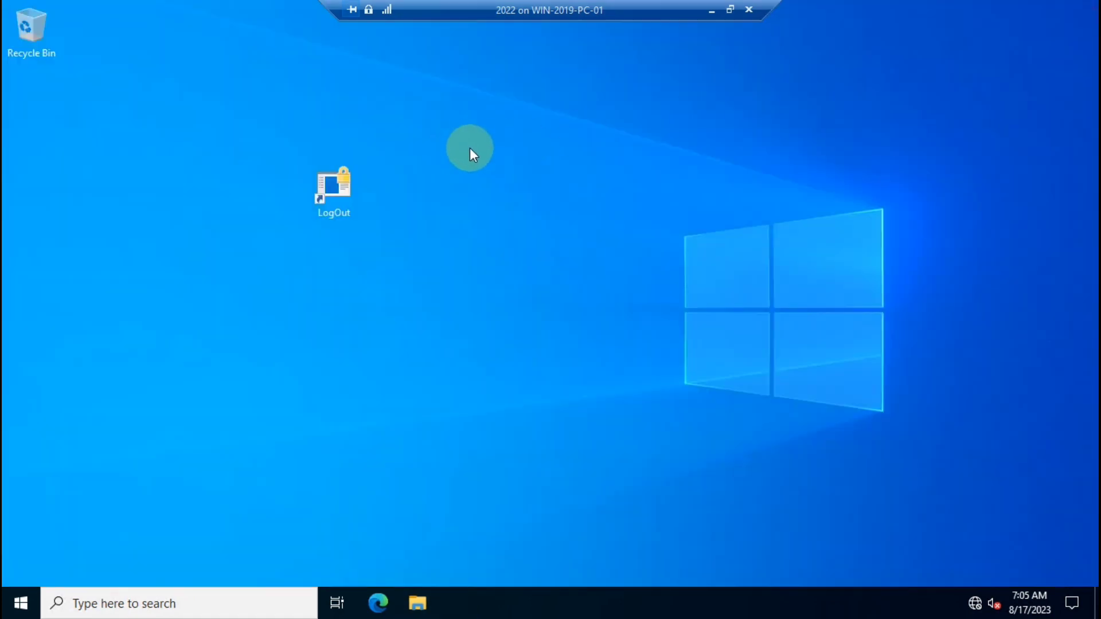
right_click(470, 147)
left_click(508, 187)
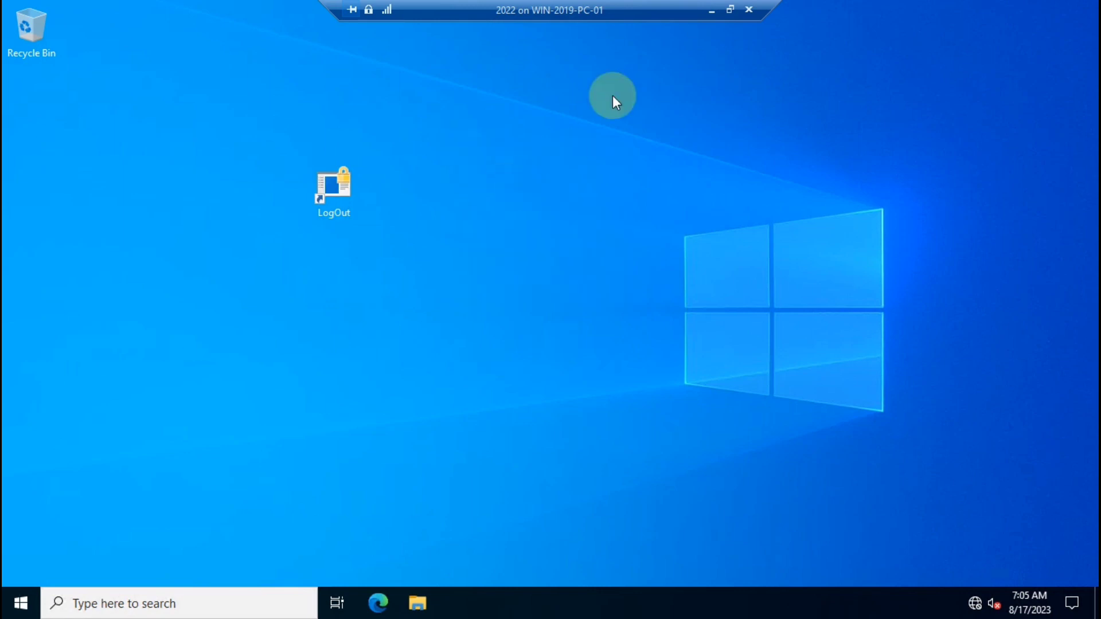
left_click(19, 601)
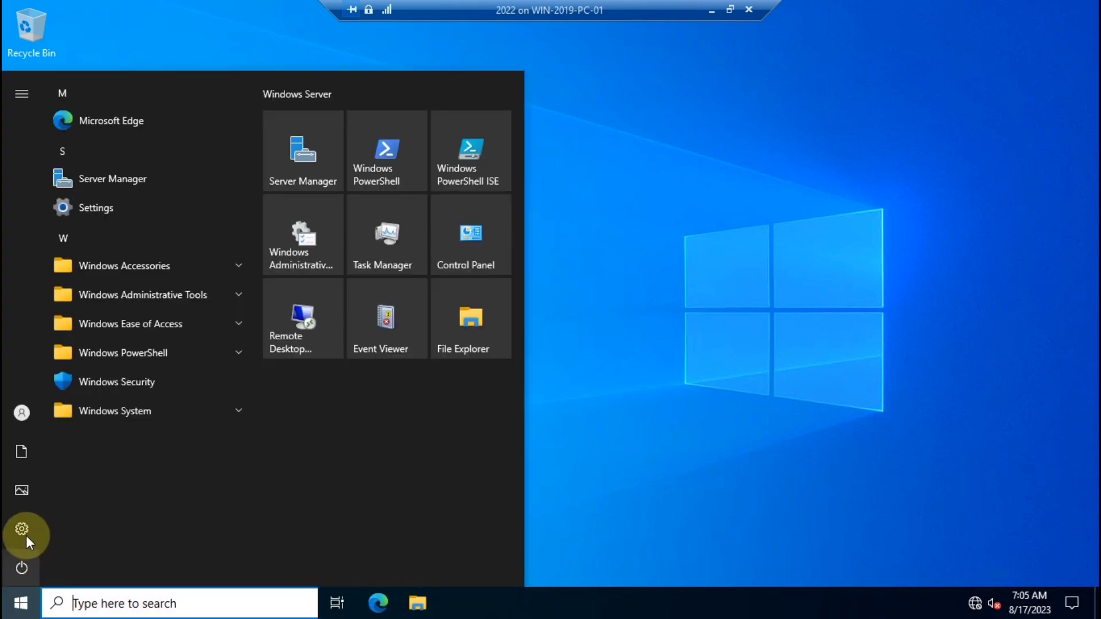
left_click(469, 221)
Sign out, switch to an enhanced session, and sign back in as Administrator, closing Server Manager.
double_click(333, 201)
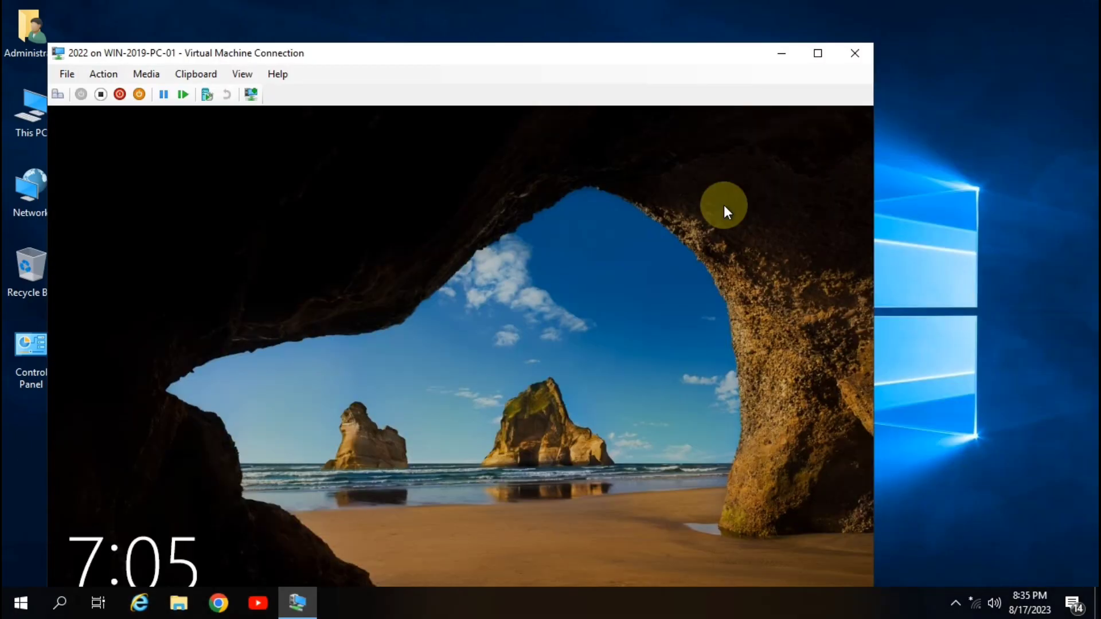
left_click(242, 74)
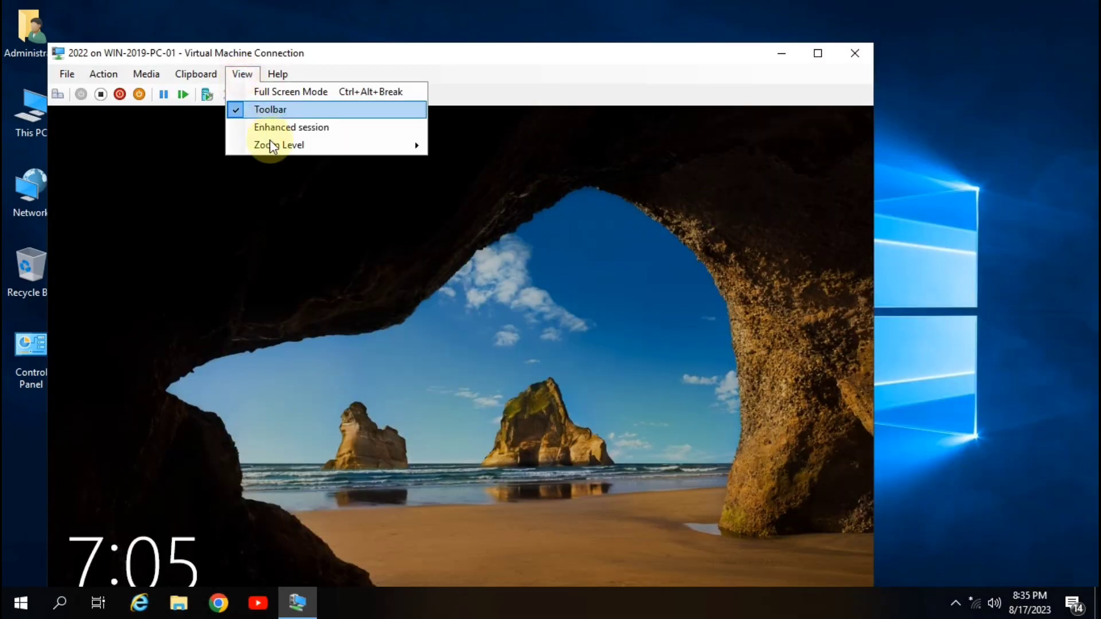
left_click(278, 128)
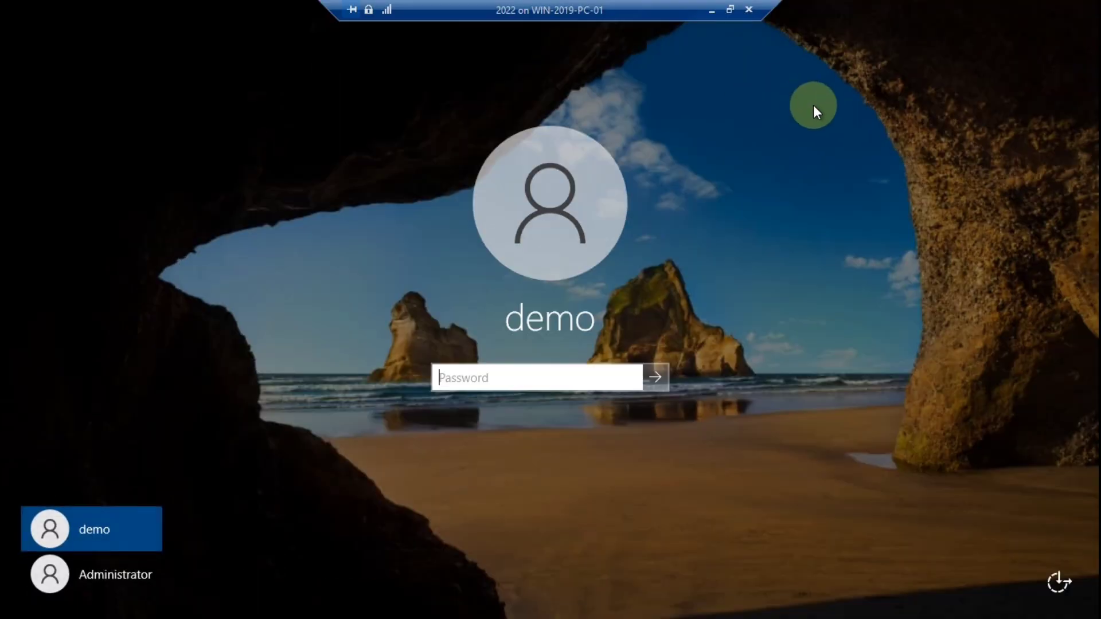
left_click(102, 573)
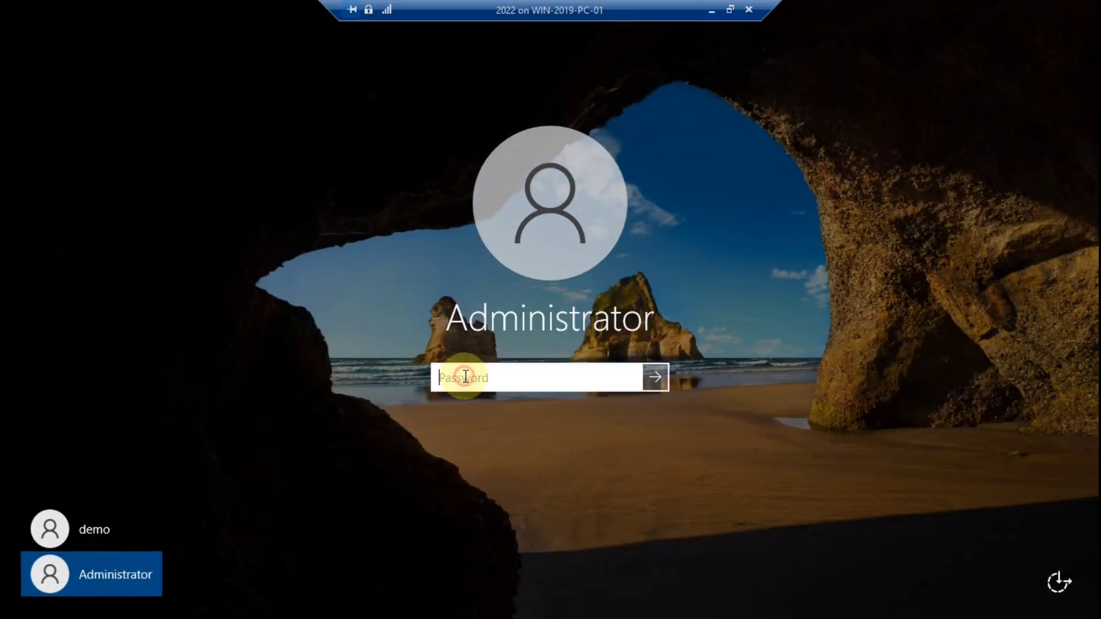
type("P@ssw0rd")
key("Return")
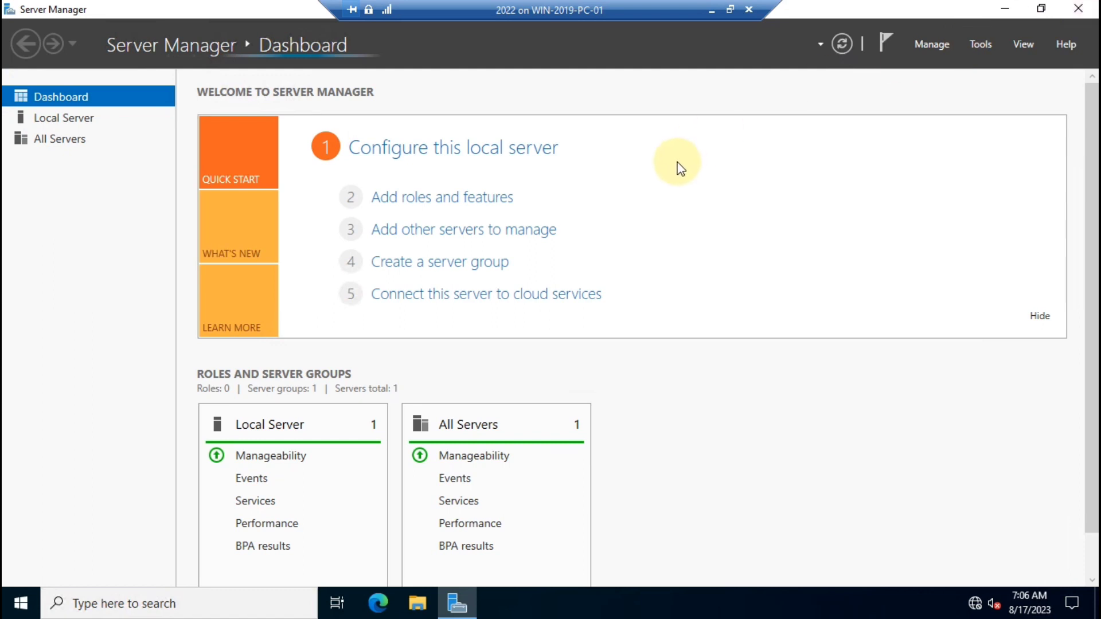
key("alt+F4")
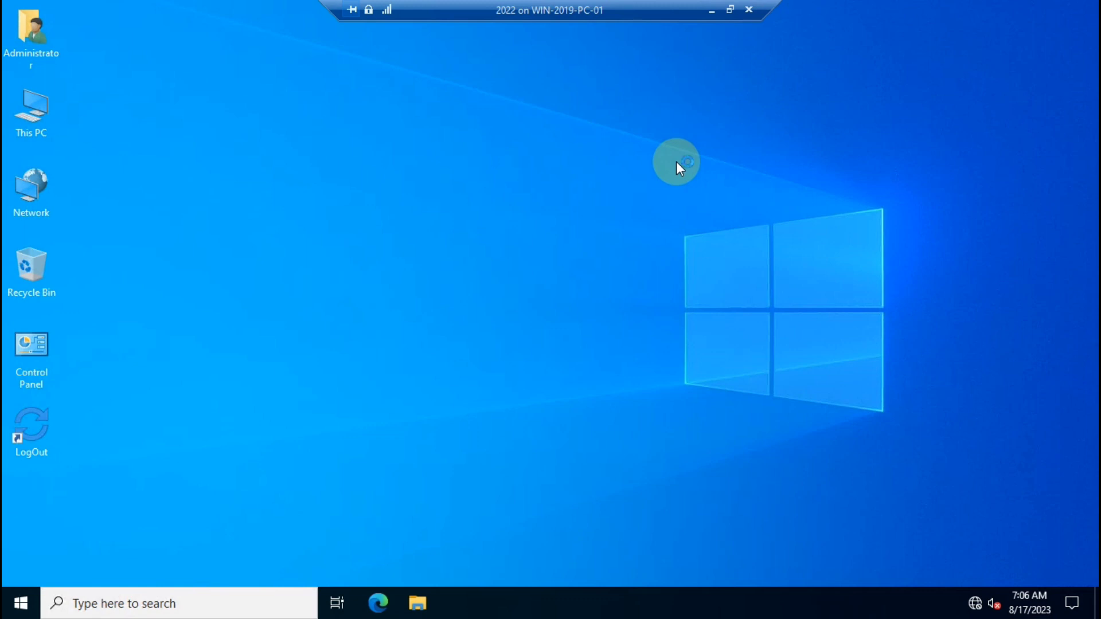
Create a new folder named HR_HATA on NTFS Drive (F:).
double_click(31, 117)
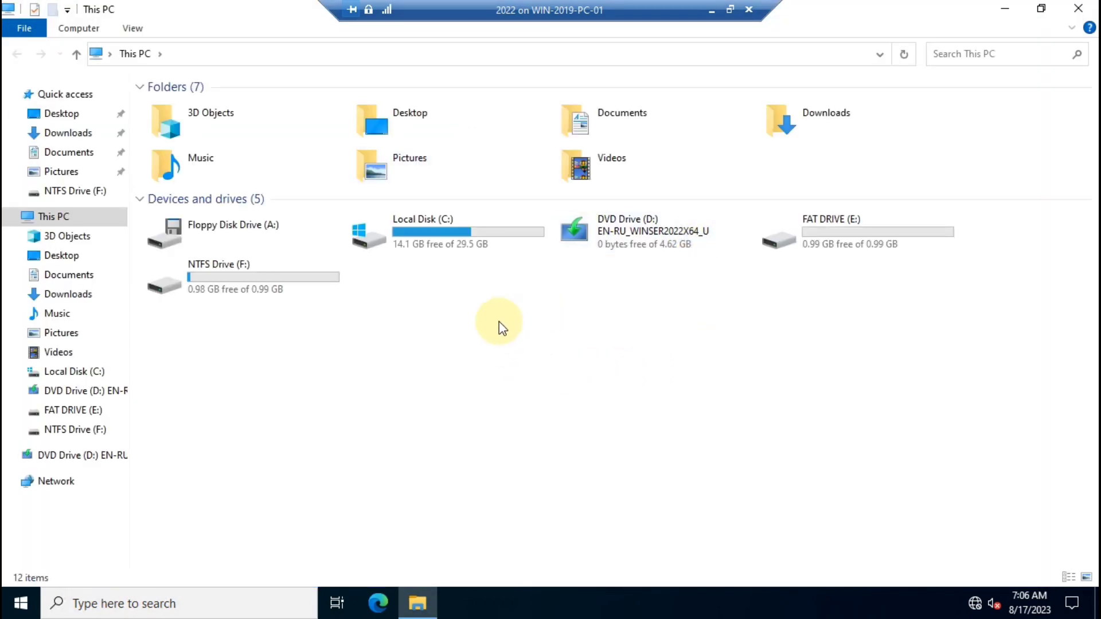
double_click(213, 278)
right_click(485, 338)
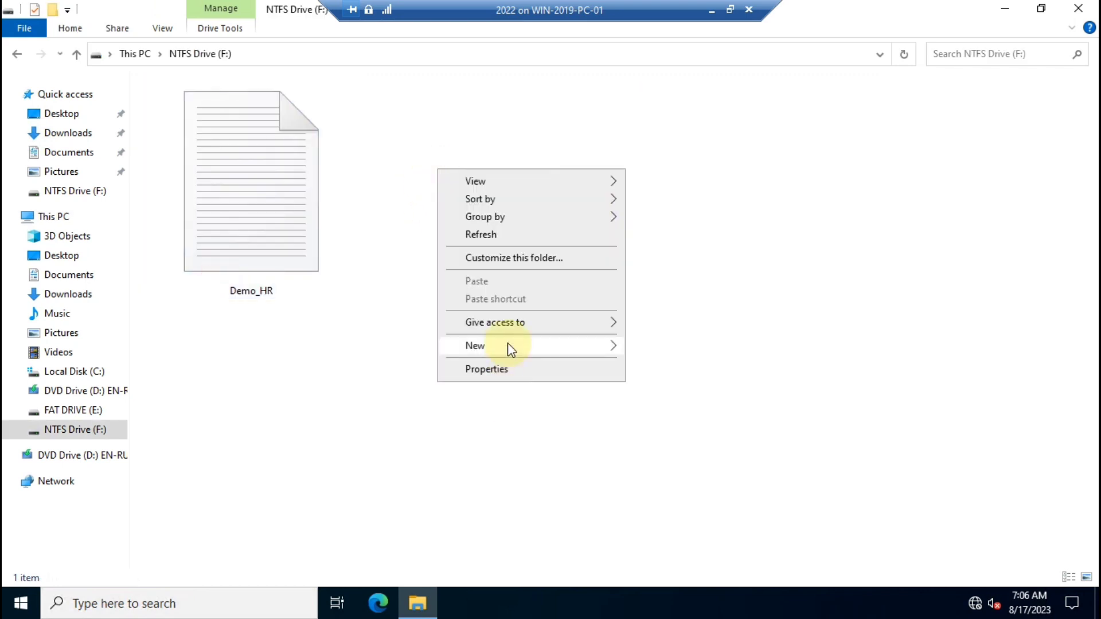
mouse_move(511, 346)
left_click(645, 346)
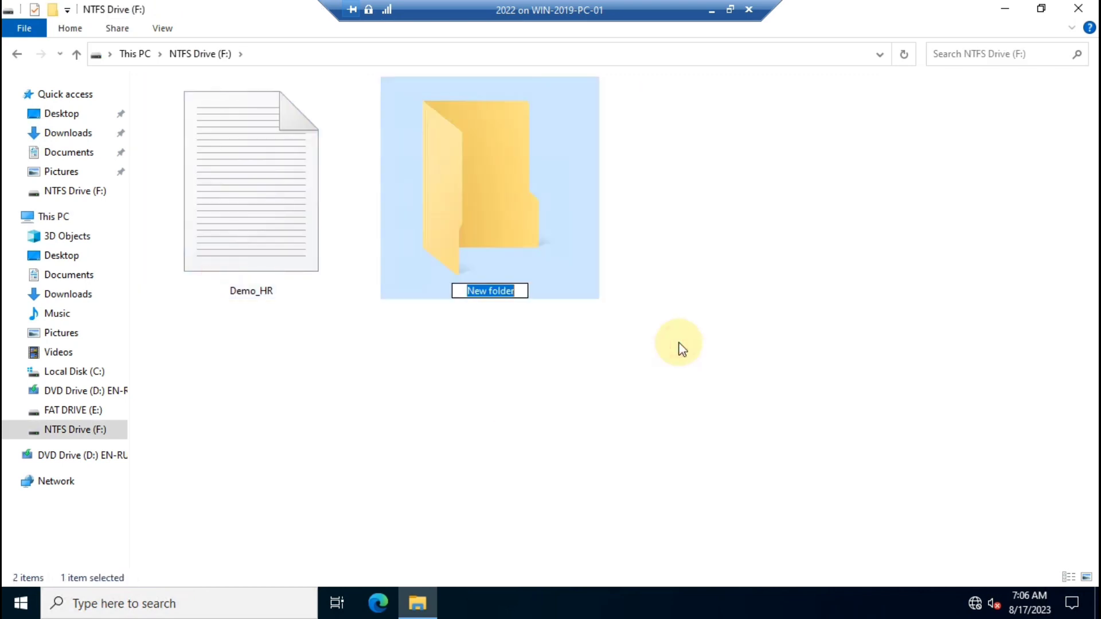
type("HR_")
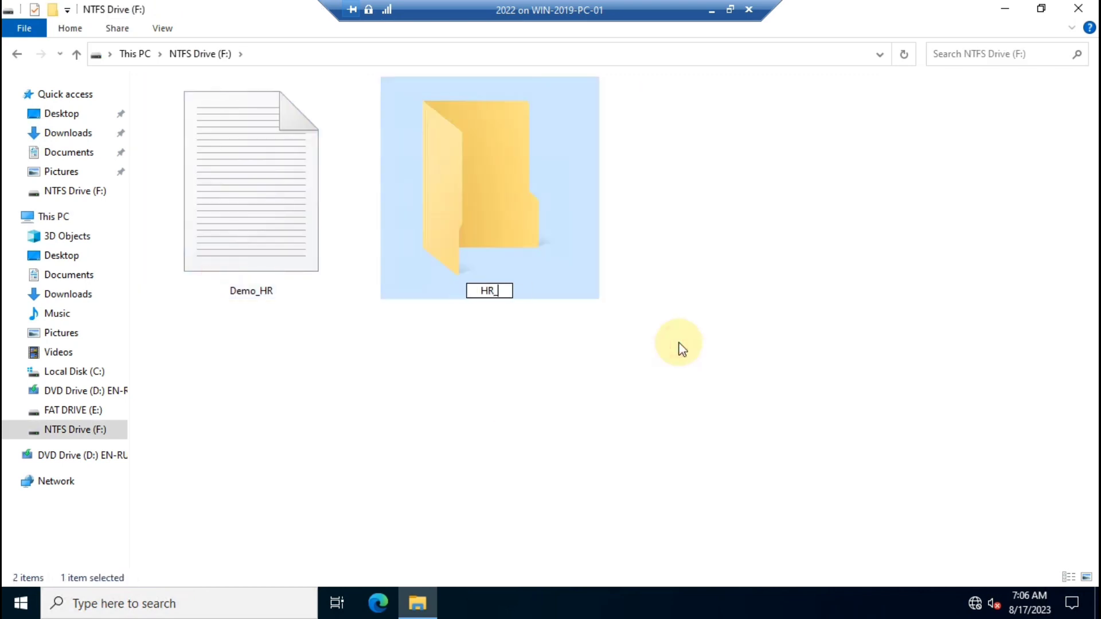
type("HATA")
key("Return")
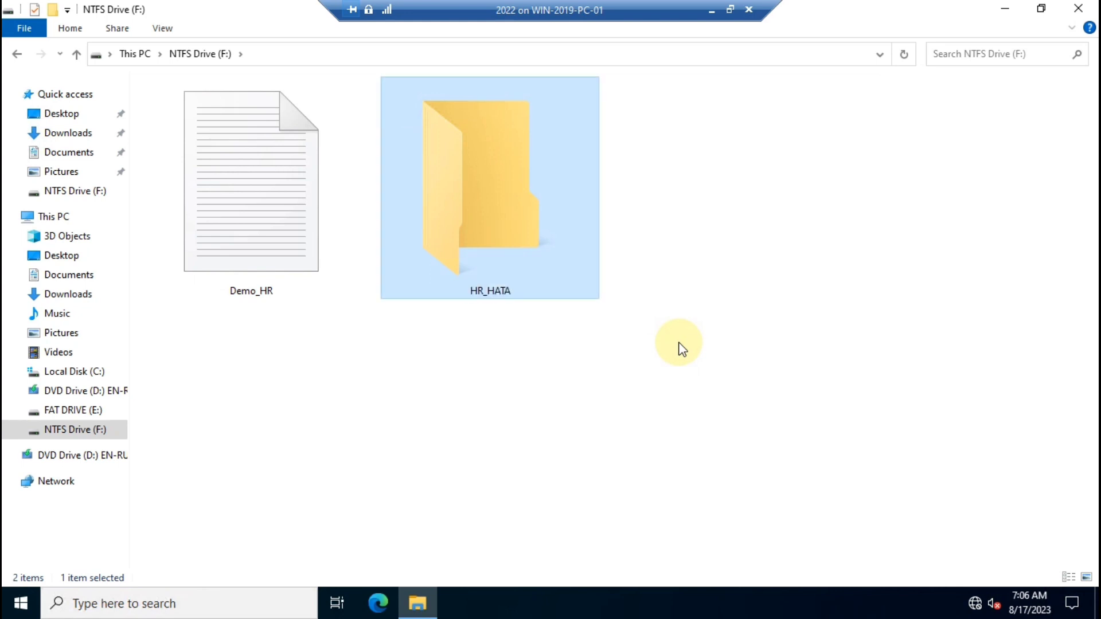
Open HR_HATA's Properties on the Security tab.
right_click(457, 171)
left_click(543, 446)
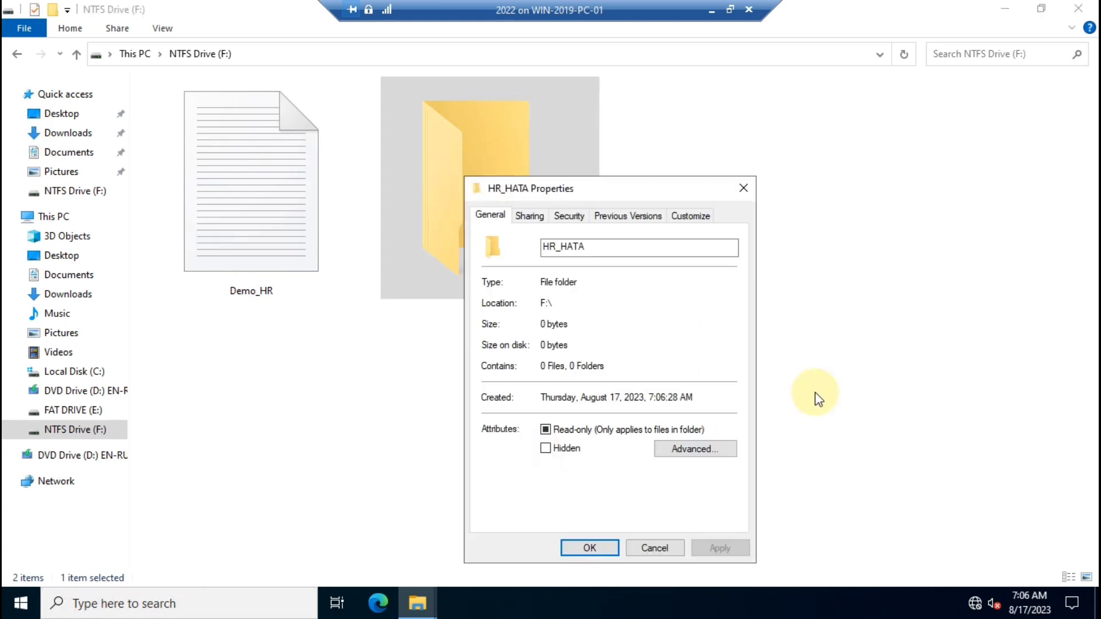
left_click_drag(597, 188, 680, 126)
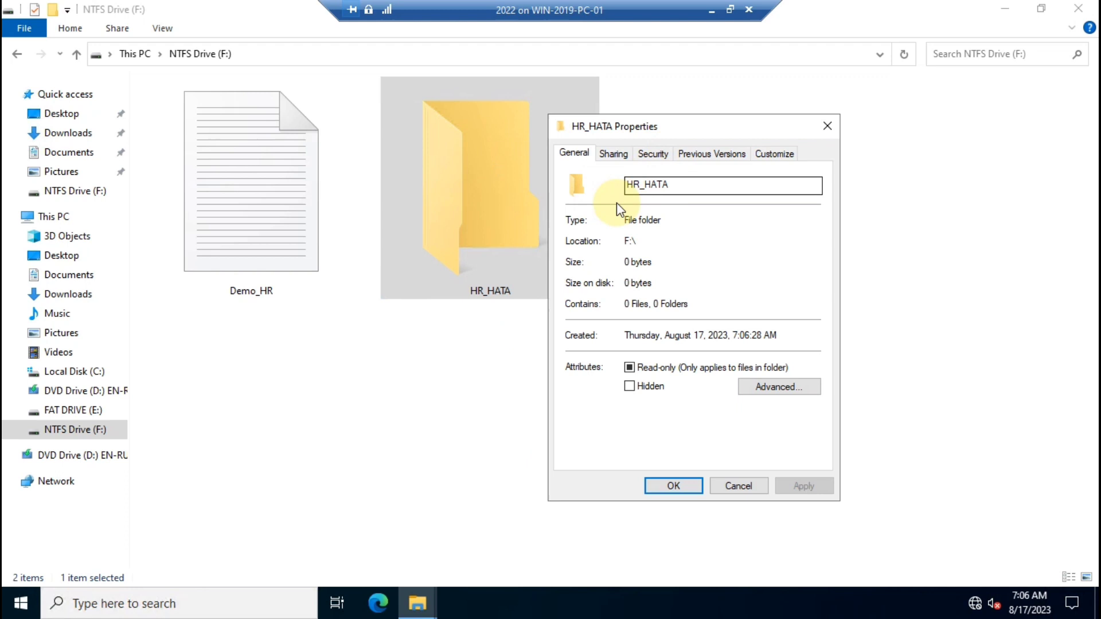
left_click(650, 156)
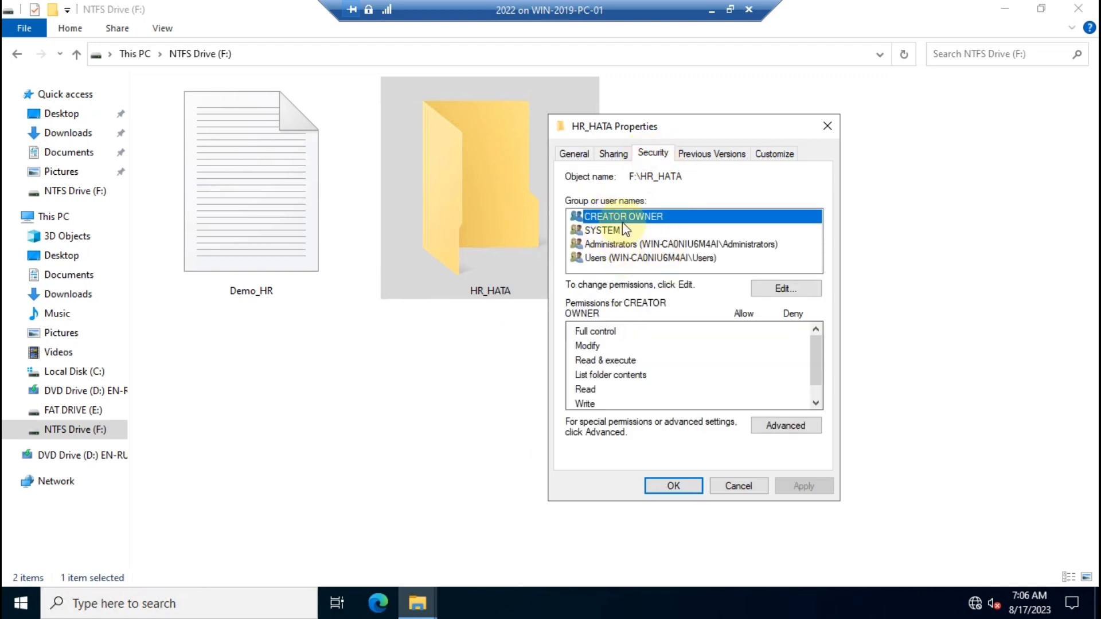
Search all users and pick the demo account for HR_HATA's permissions.
left_click(783, 291)
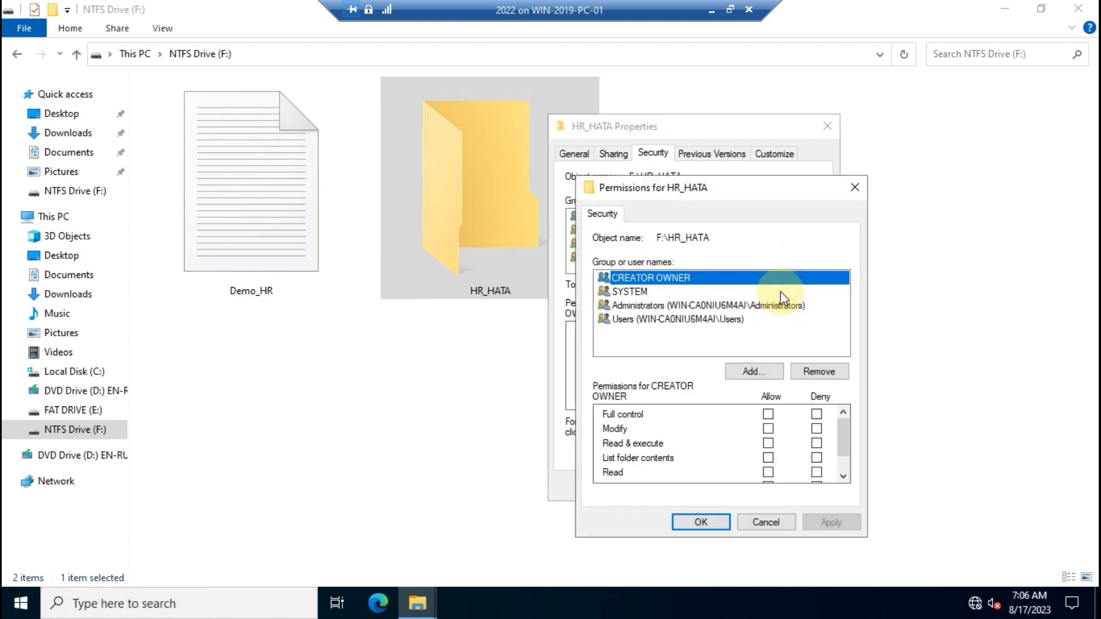
left_click(750, 372)
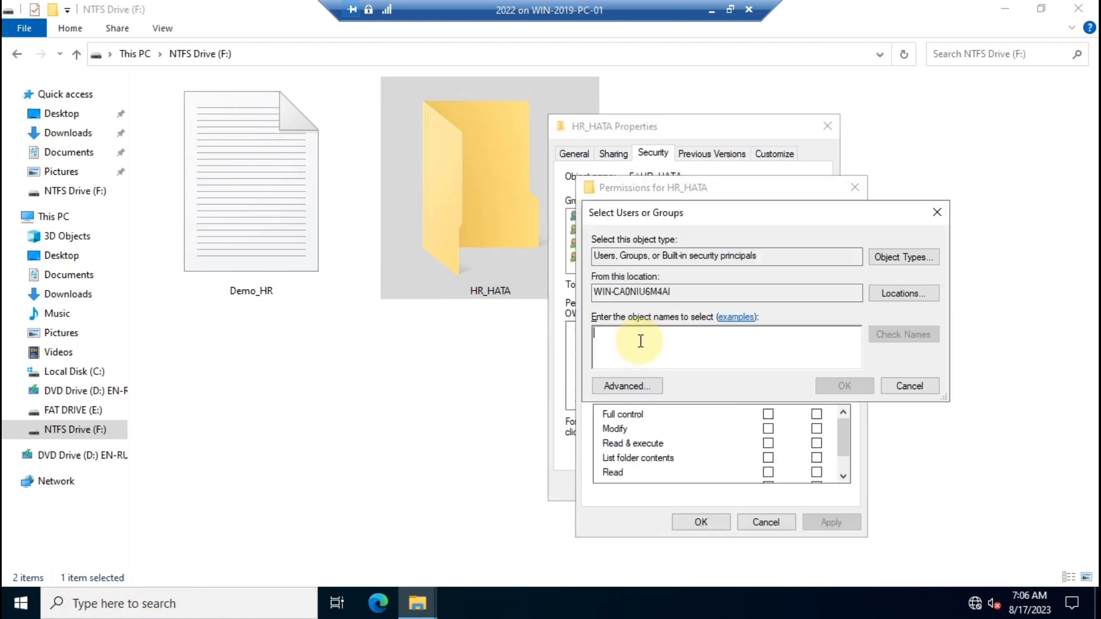
left_click(615, 387)
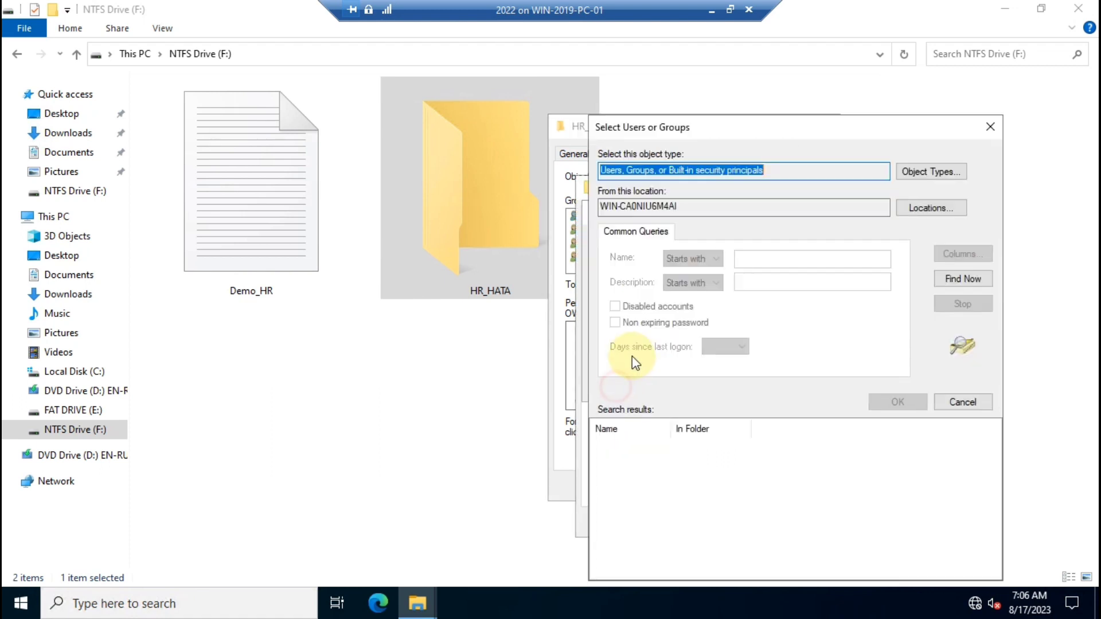
left_click(962, 278)
scroll(645, 479, "down", 3)
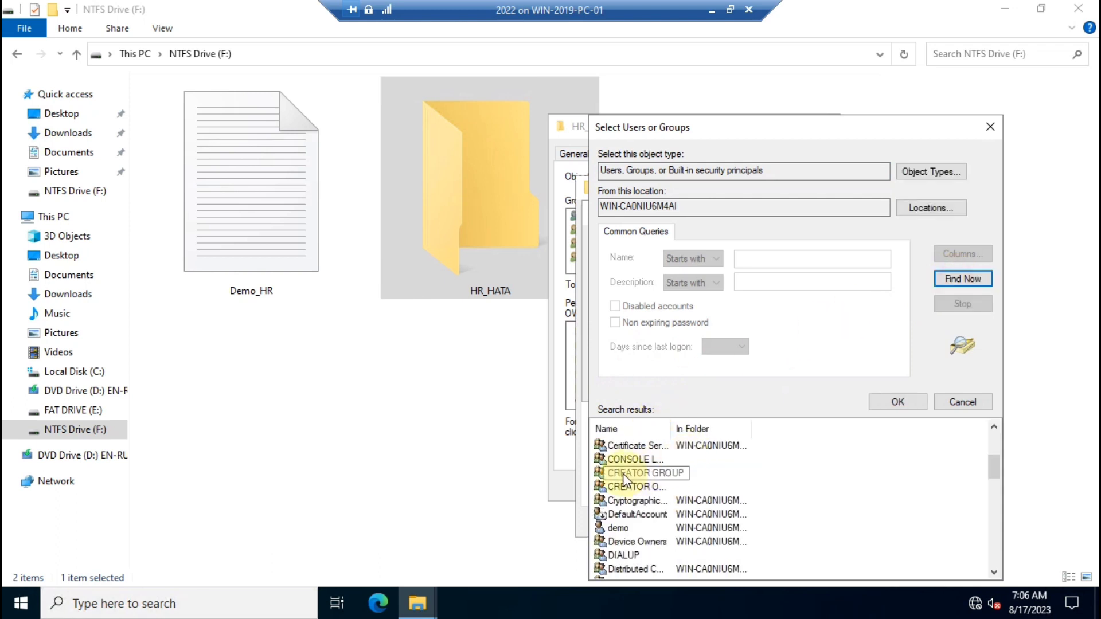
left_click(636, 513)
left_click(618, 527)
left_click(897, 400)
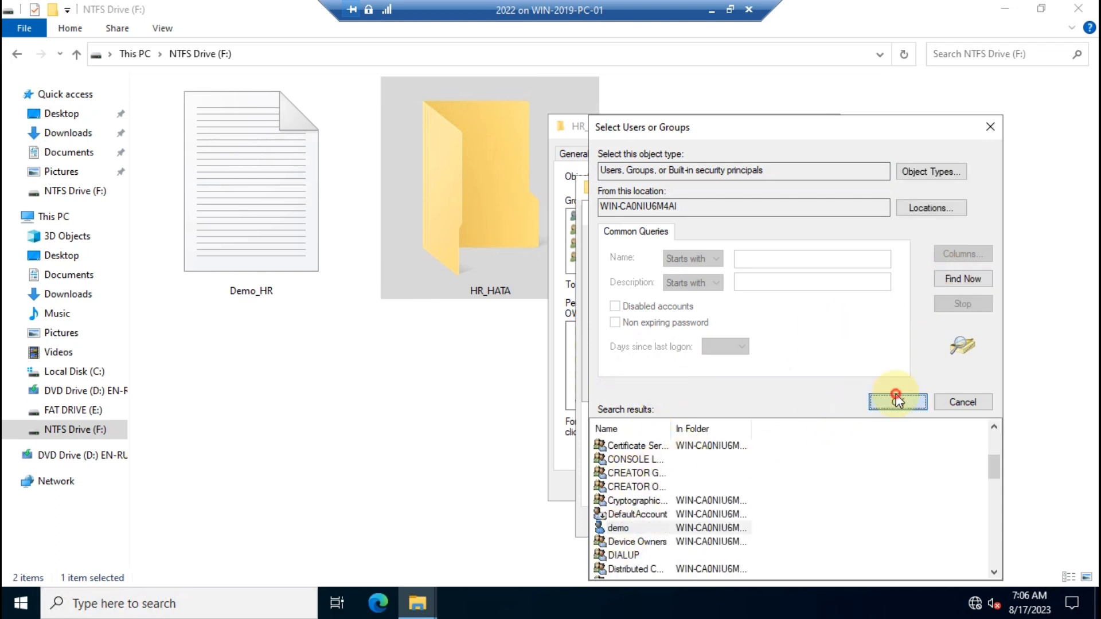
Add demo to the permission entries with Read & execute, List folder contents and Read allowed.
left_click(841, 389)
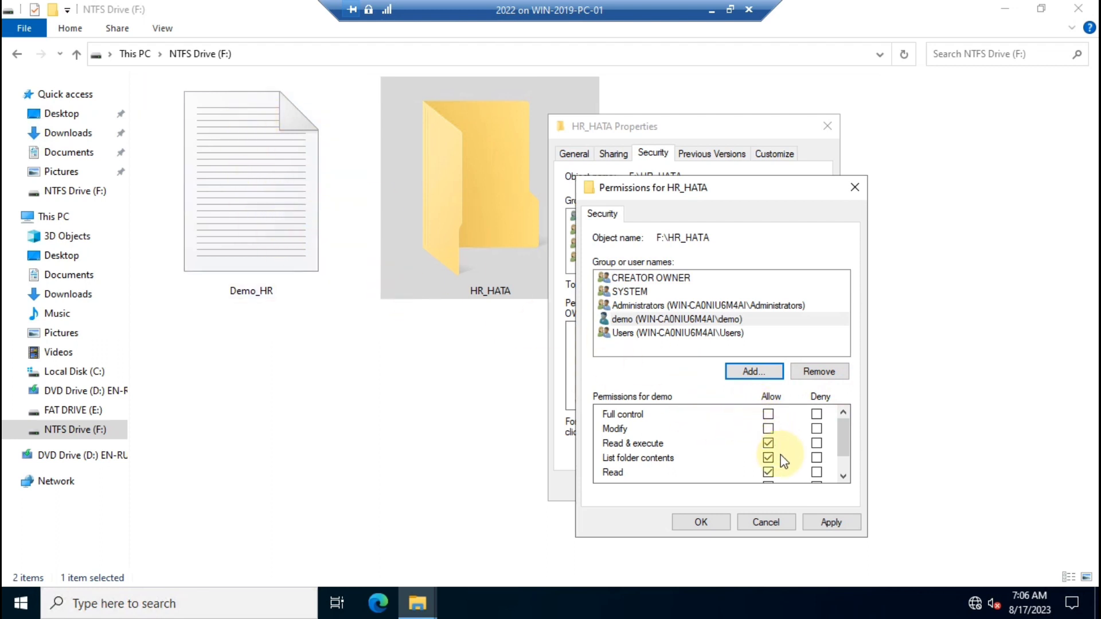
scroll(747, 451, "down", 1)
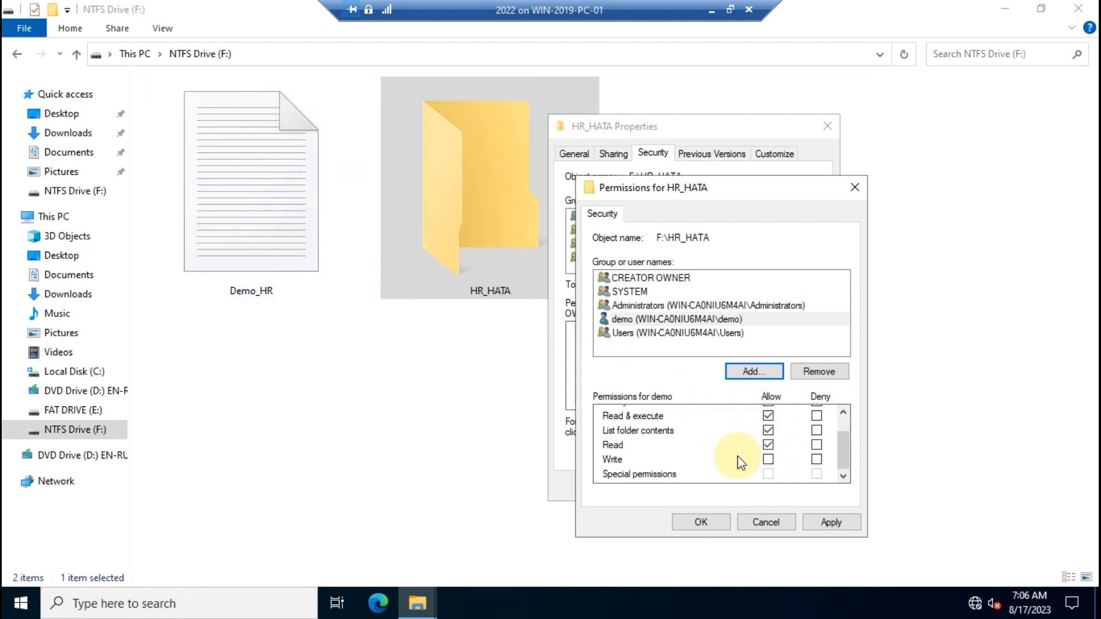
scroll(753, 480, "up", 1)
scroll(753, 480, "down", 1)
scroll(751, 479, "up", 1)
scroll(751, 479, "down", 1)
scroll(748, 478, "up", 1)
scroll(744, 477, "down", 1)
scroll(711, 448, "up", 1)
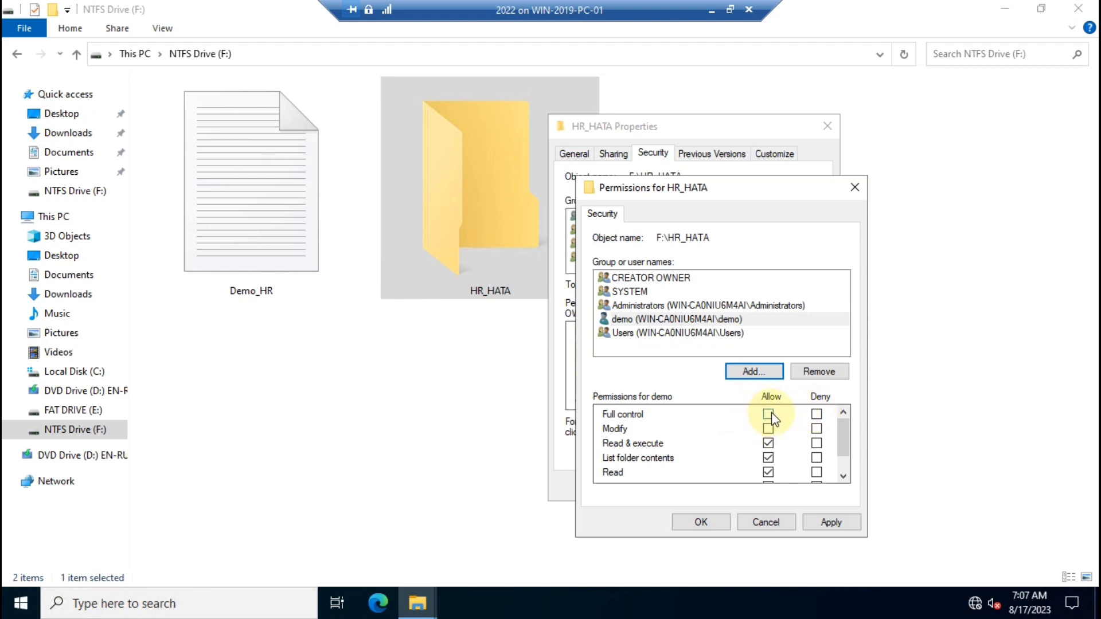
Cancel HR_HATA's permission and properties dialogs and refresh drive F:.
left_click(772, 526)
left_click(745, 492)
right_click(741, 171)
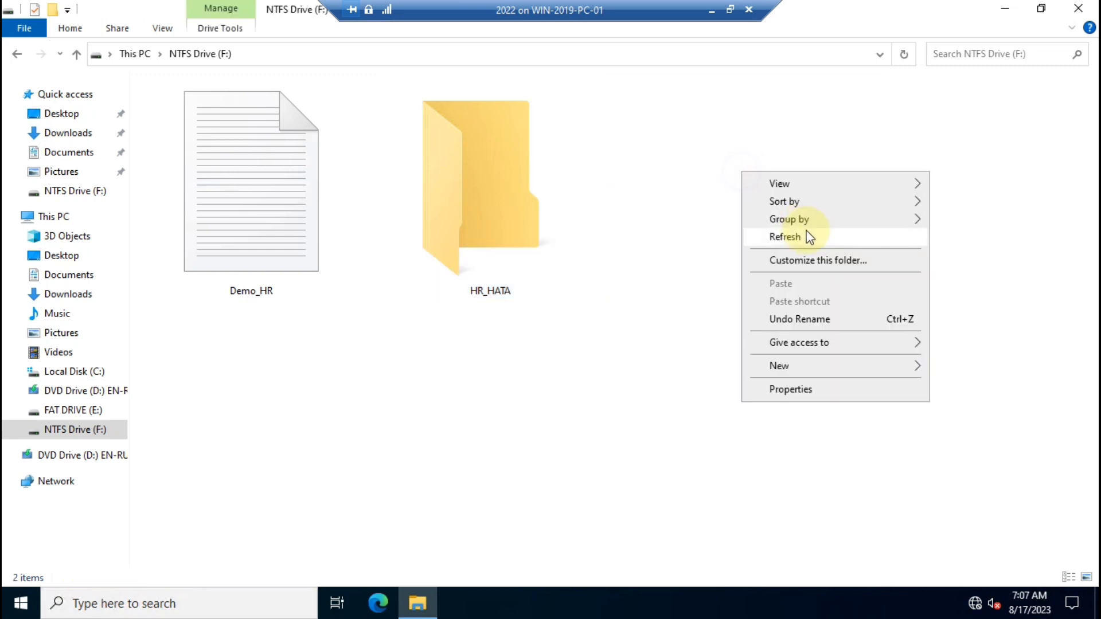
left_click(806, 234)
left_click(283, 177)
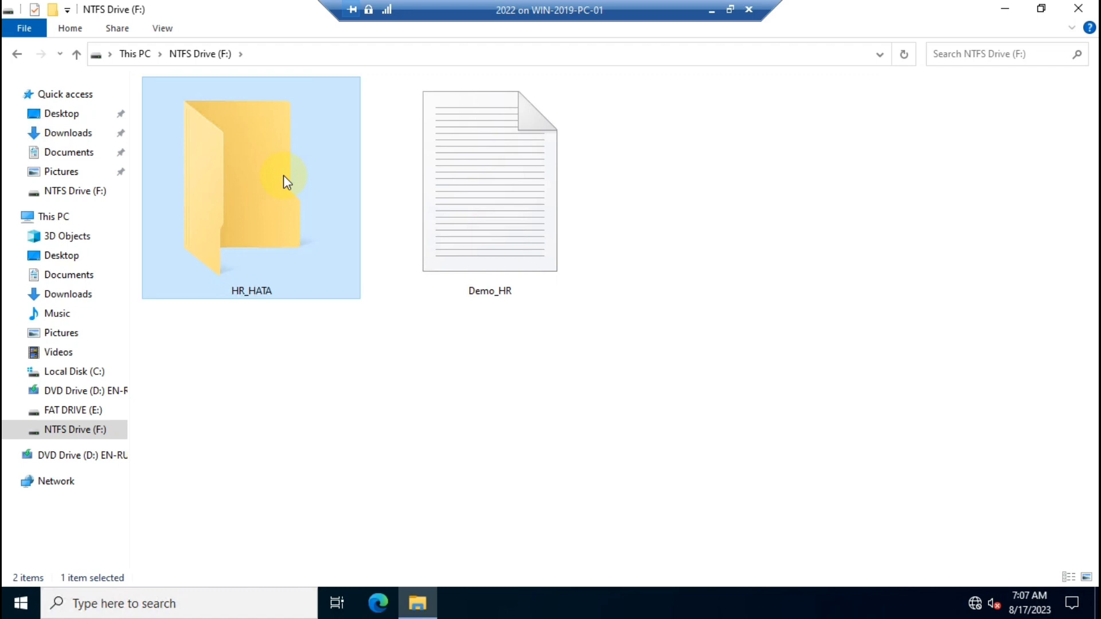
Minimize drive F:, refresh the VM desktop, and minimize the VM connection to the host.
left_click(1004, 8)
right_click(339, 184)
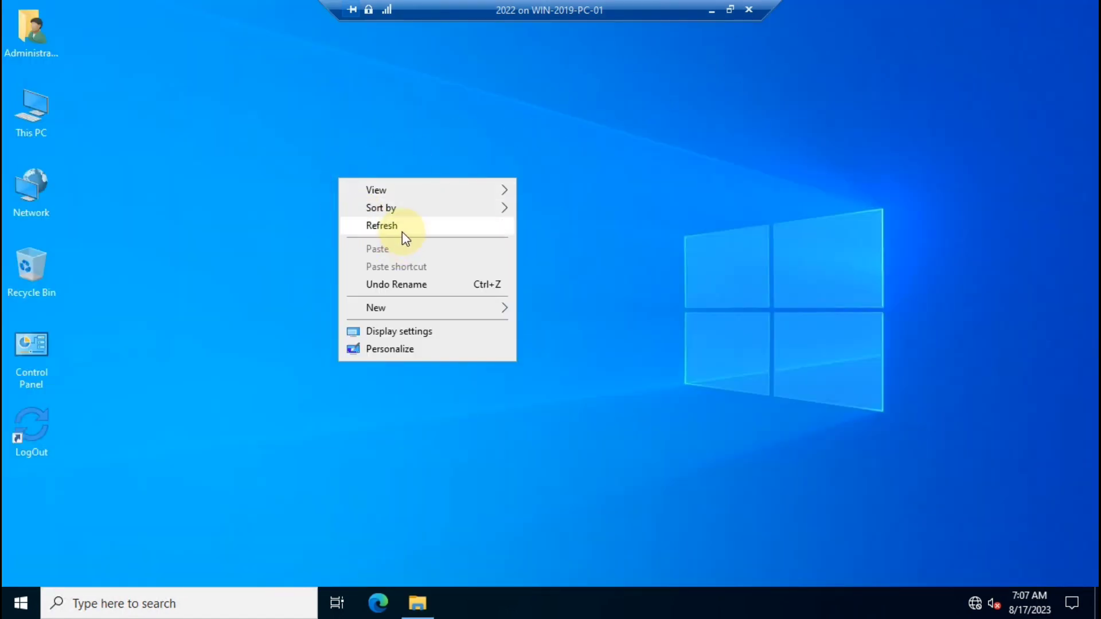
left_click(401, 231)
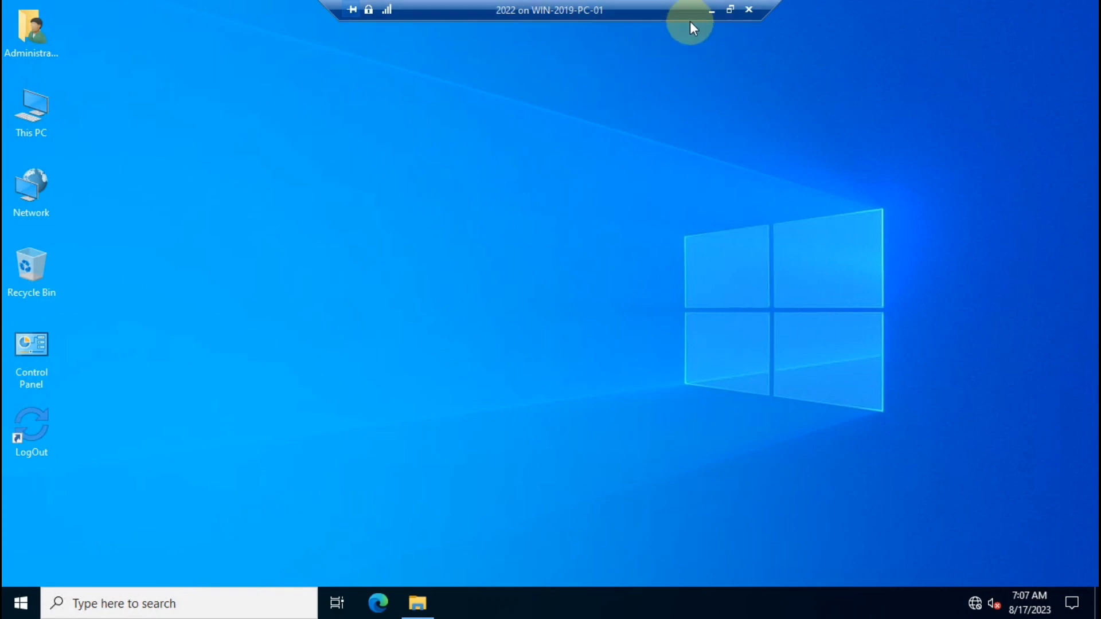
left_click(709, 13)
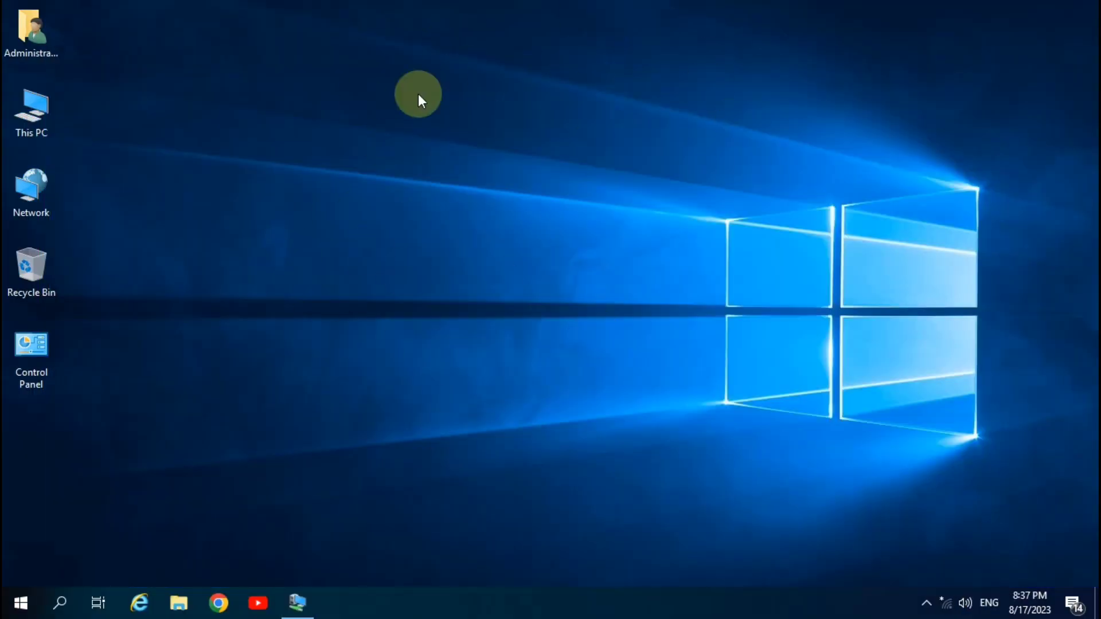
Run ipconfig in cmd on the VM, noting the autoconfigured IPv4 169.254.204.56.
key("alt+Tab")
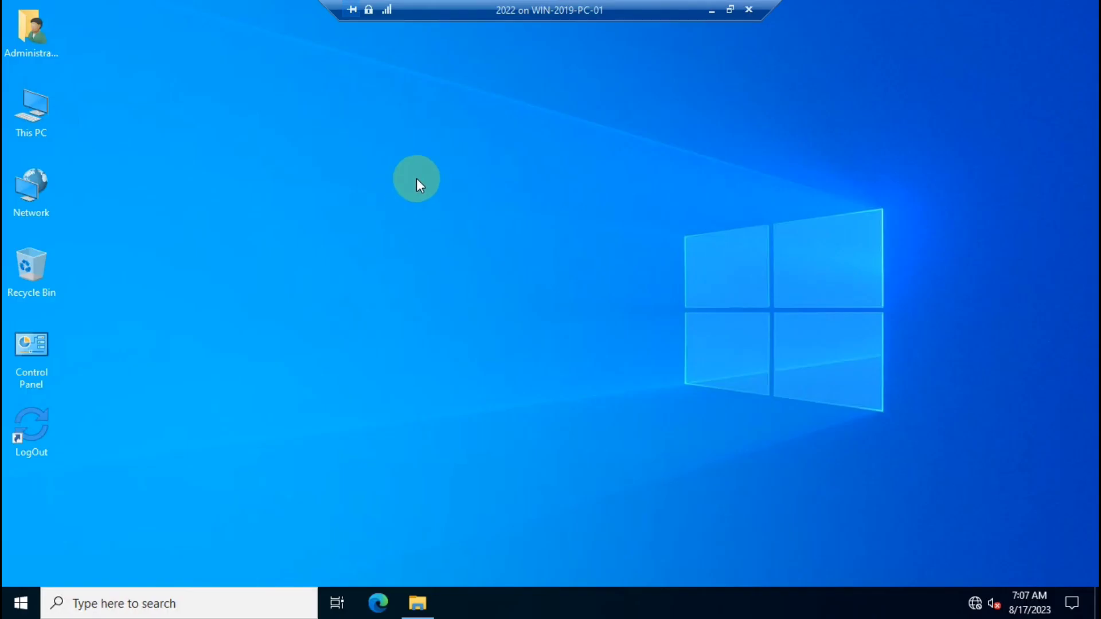
key("super+r")
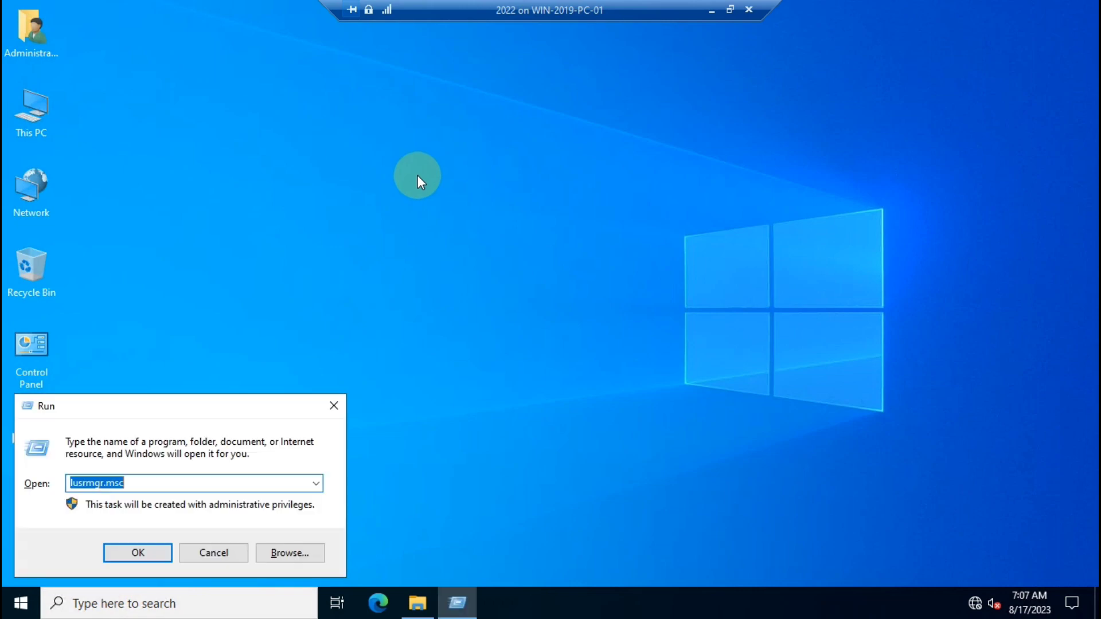
type("cmd")
key("Return")
type("ip")
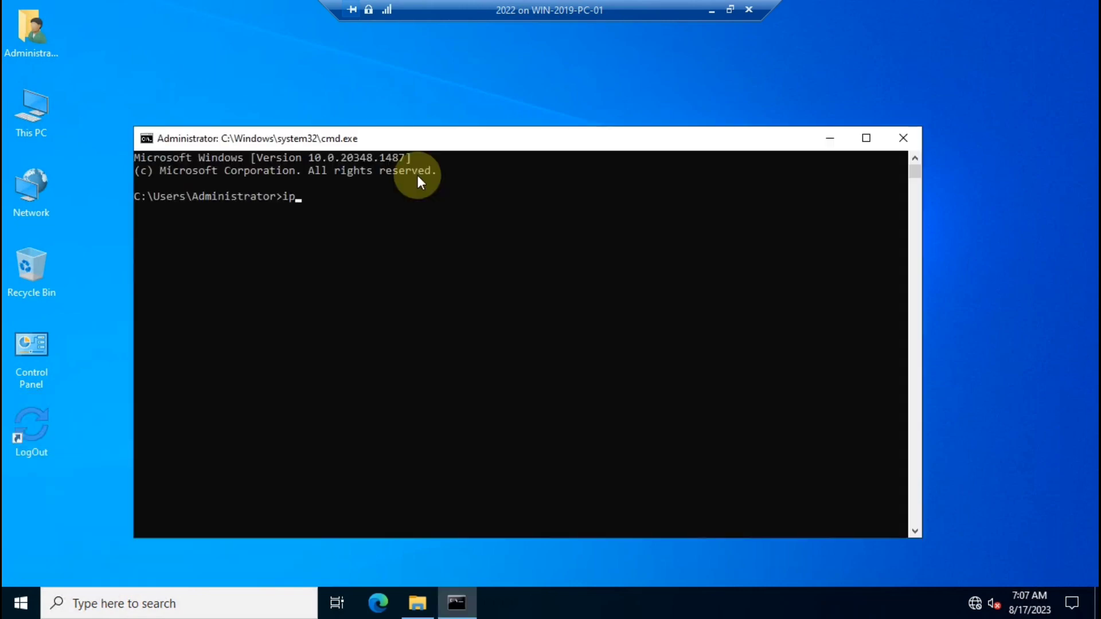
type("config")
key("Return")
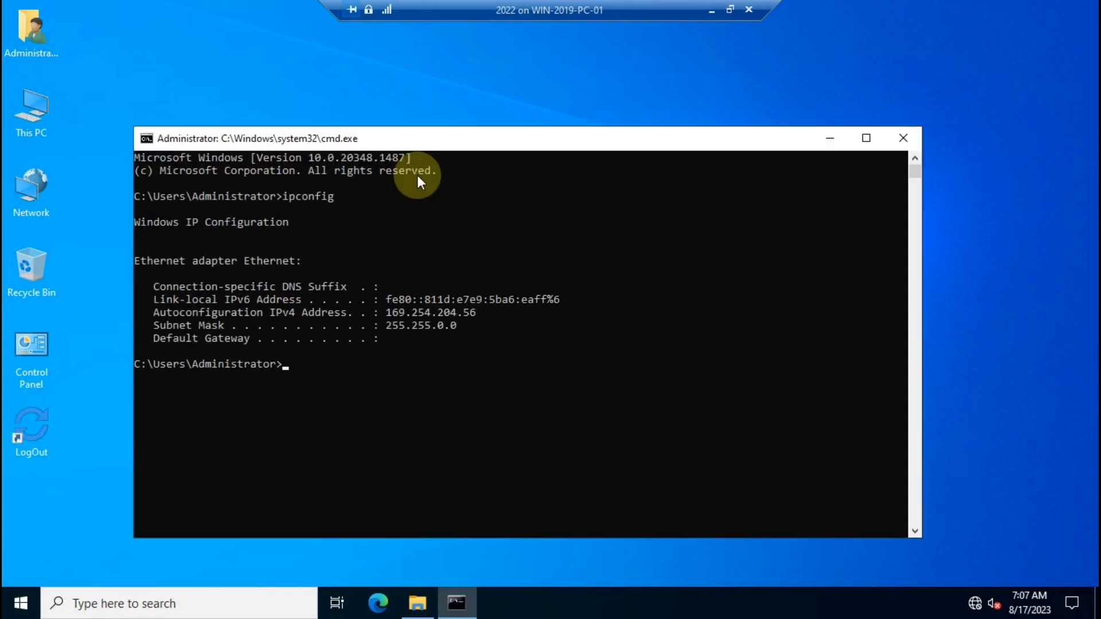
left_click_drag(386, 312, 481, 313)
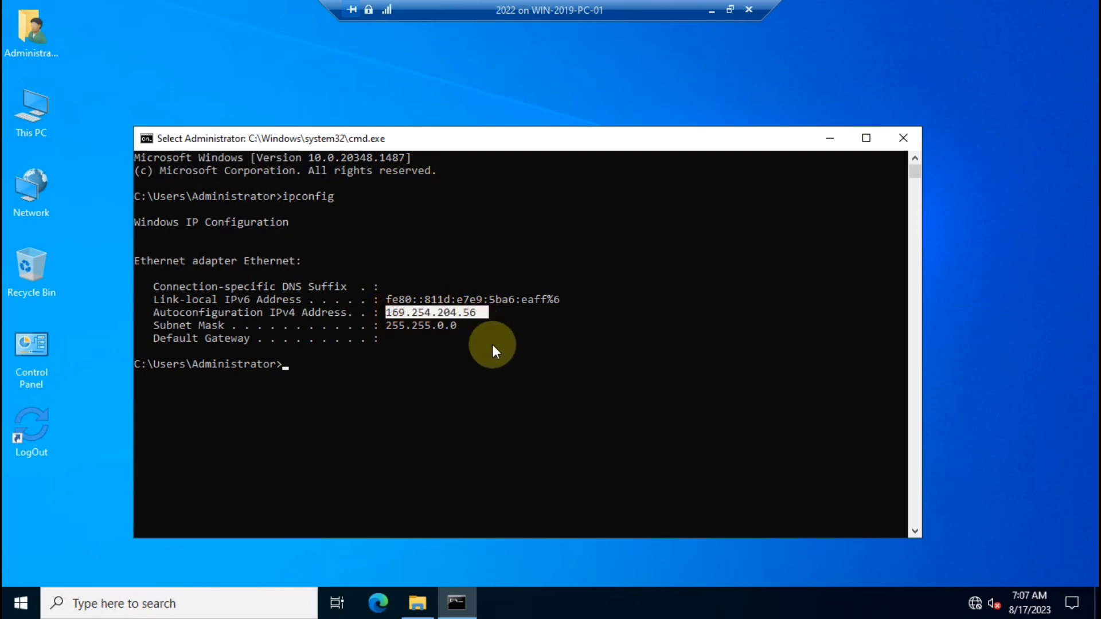
left_click(903, 138)
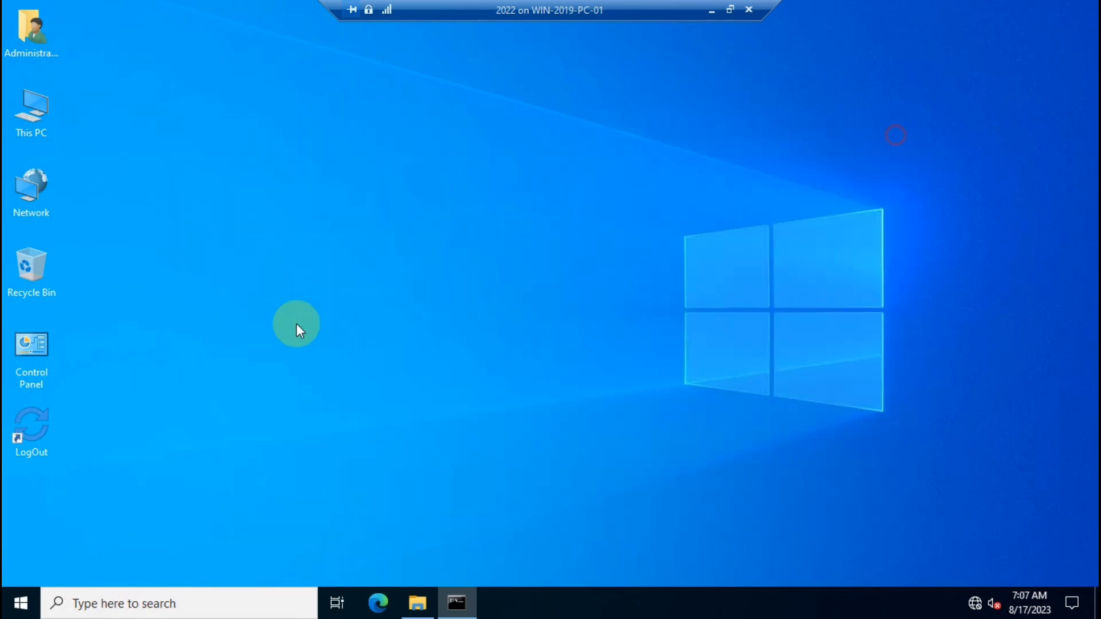
Run ncpa.cpl from Run, correcting the mistyped command, to reach Network Connections.
key("super+r")
type("nc")
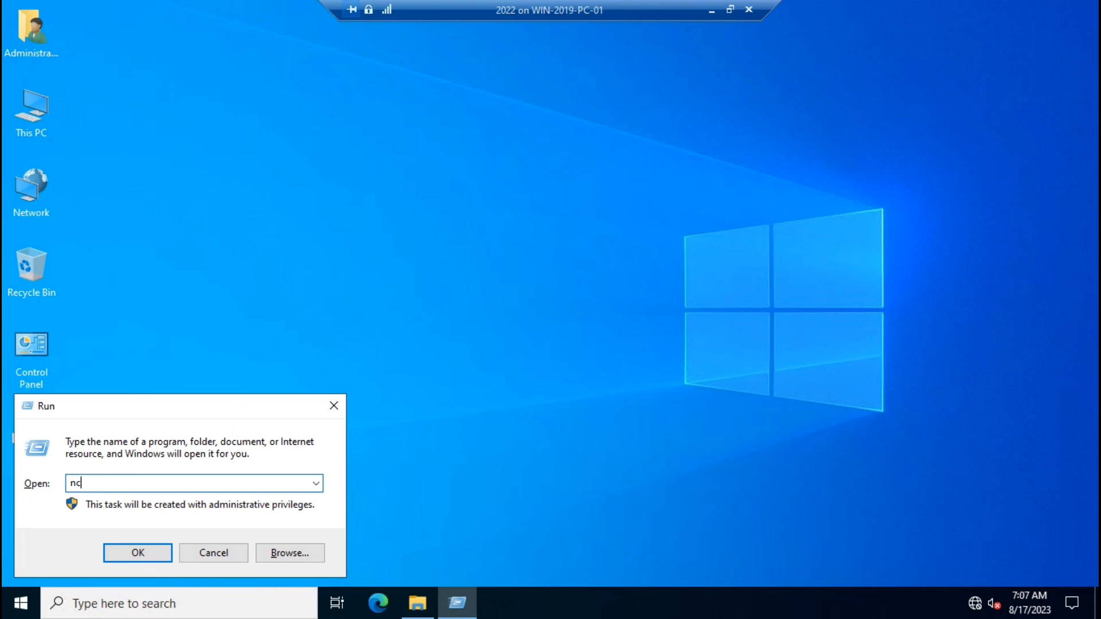
type("pa.c-pl")
key("Return")
key("Return")
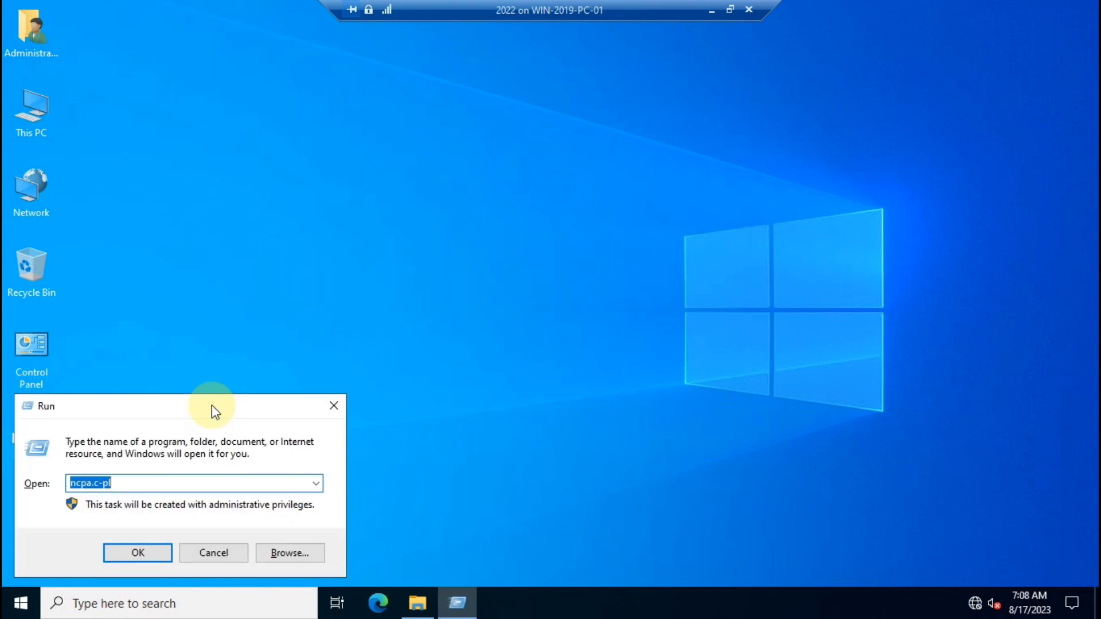
key("End")
key("BackSpace")
key("BackSpace")
key("BackSpace")
type("pl")
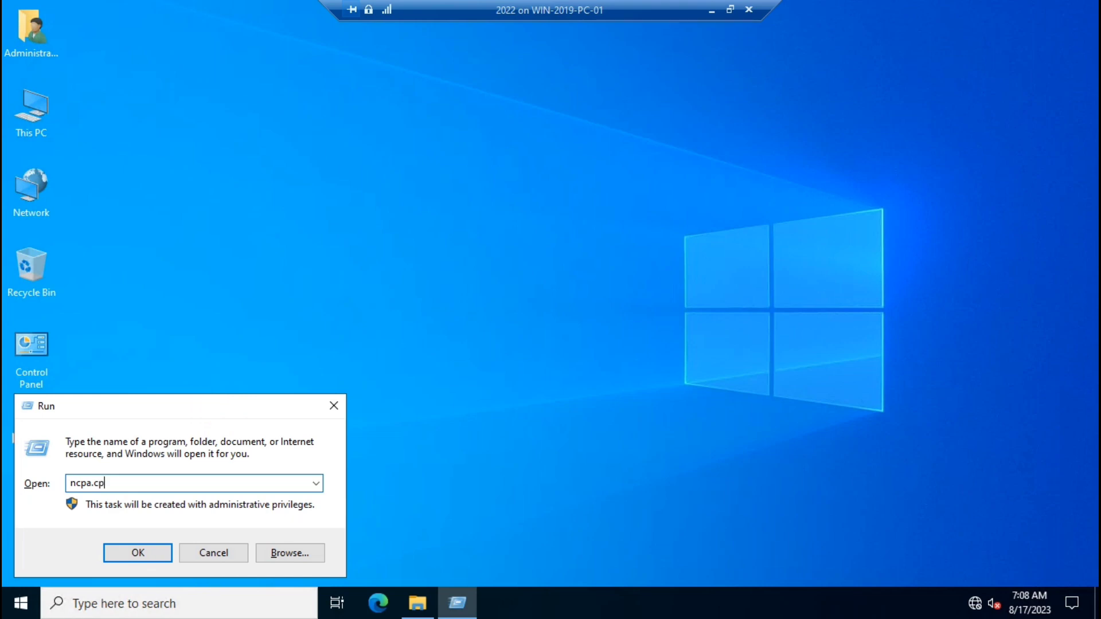
key("Return")
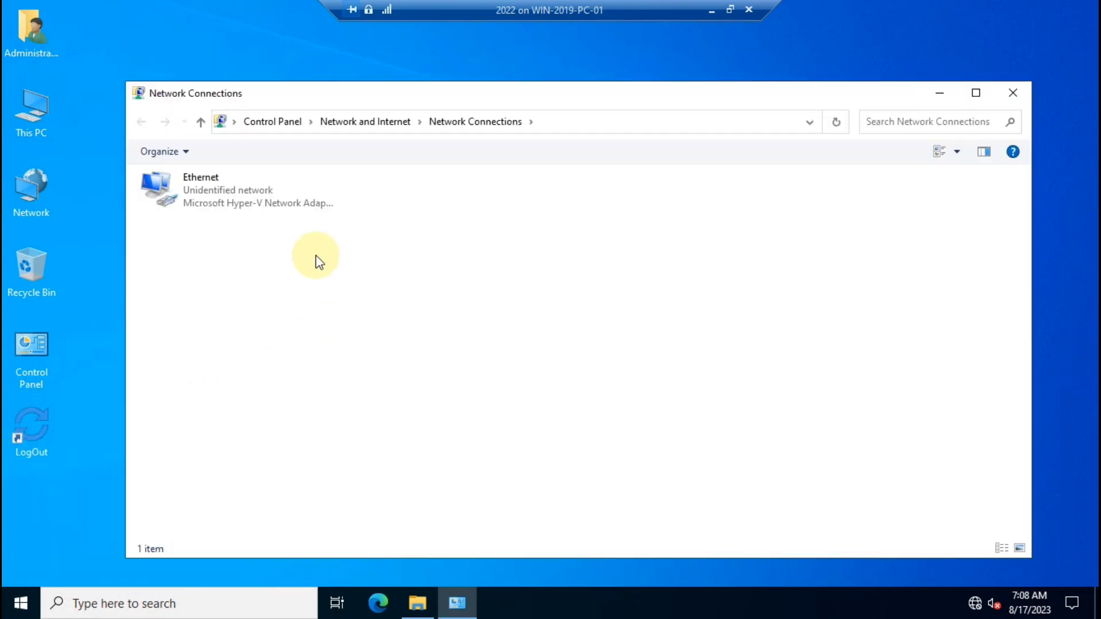
Open the IPv4 settings of the server's Ethernet adapter.
left_click(206, 182)
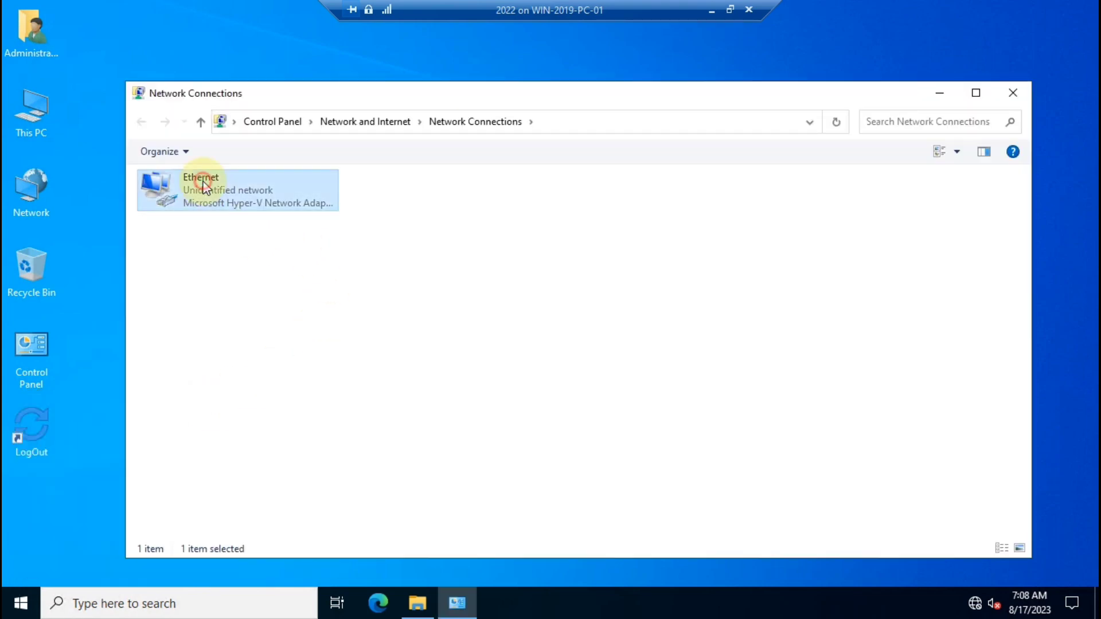
right_click(206, 181)
left_click(268, 332)
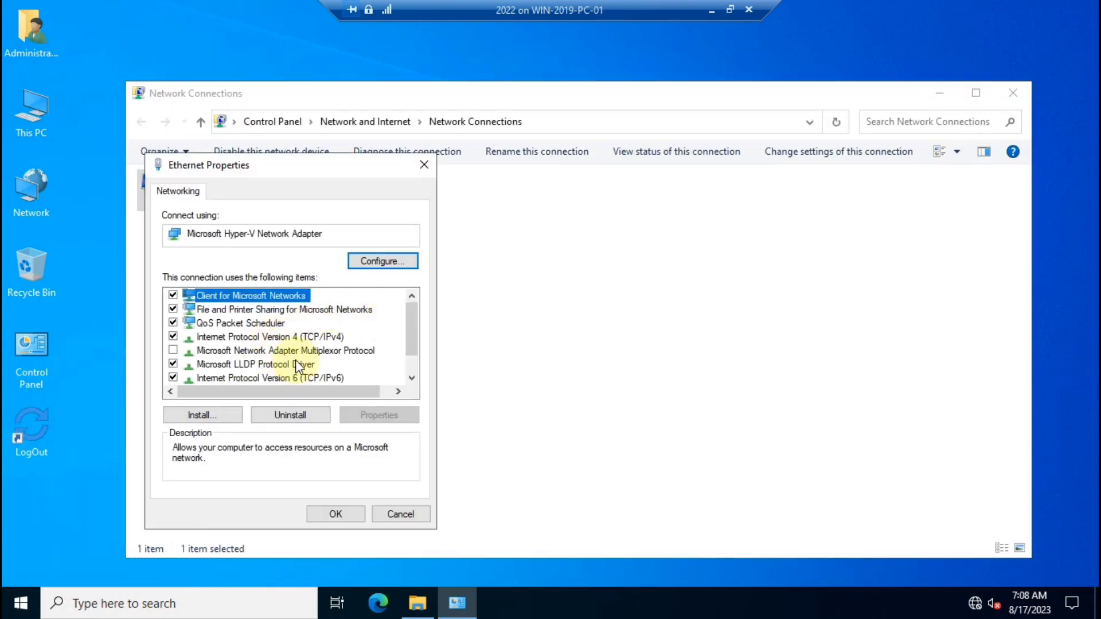
double_click(295, 337)
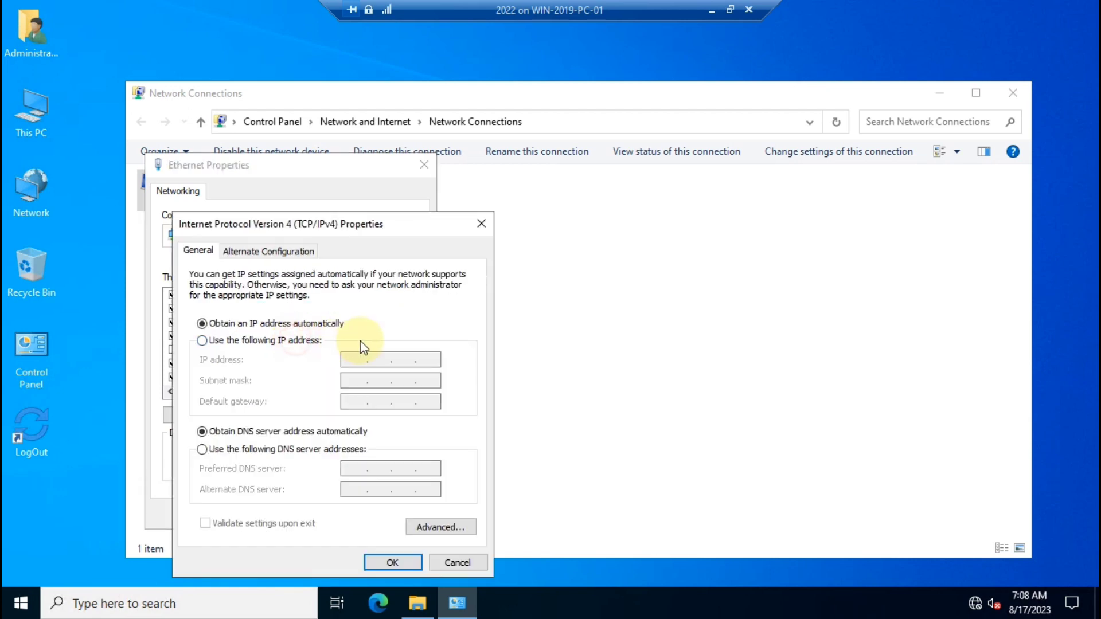
Set static IP 10.0.0.2 with mask 255.0.0.0, confirm, and close Network Connections.
left_click(275, 341)
left_click(347, 360)
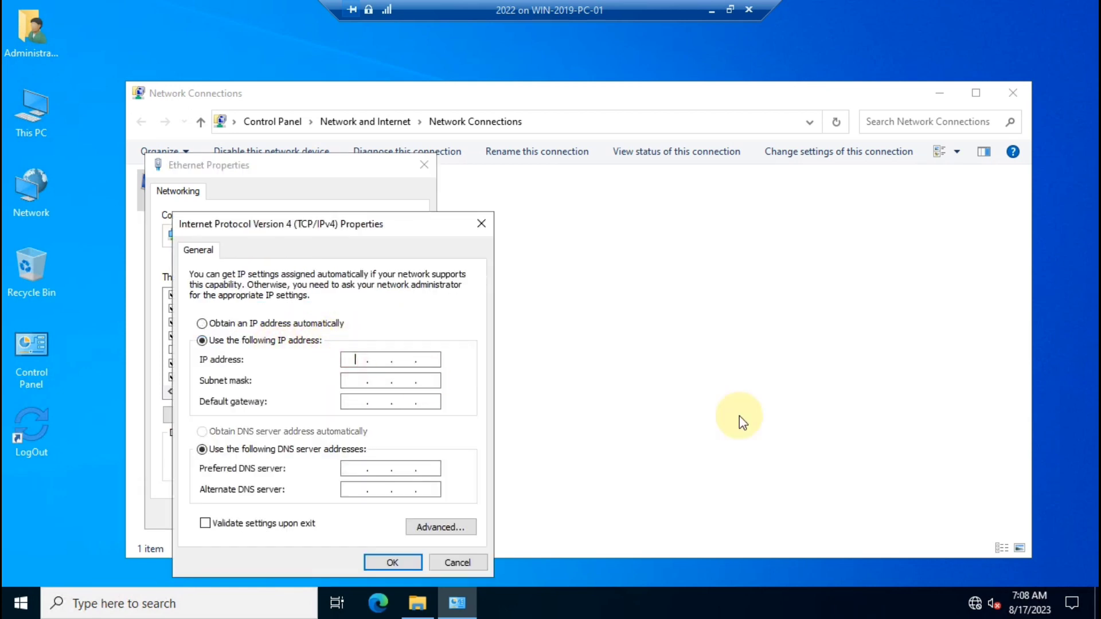
type("10 . 0 . 0 . 02")
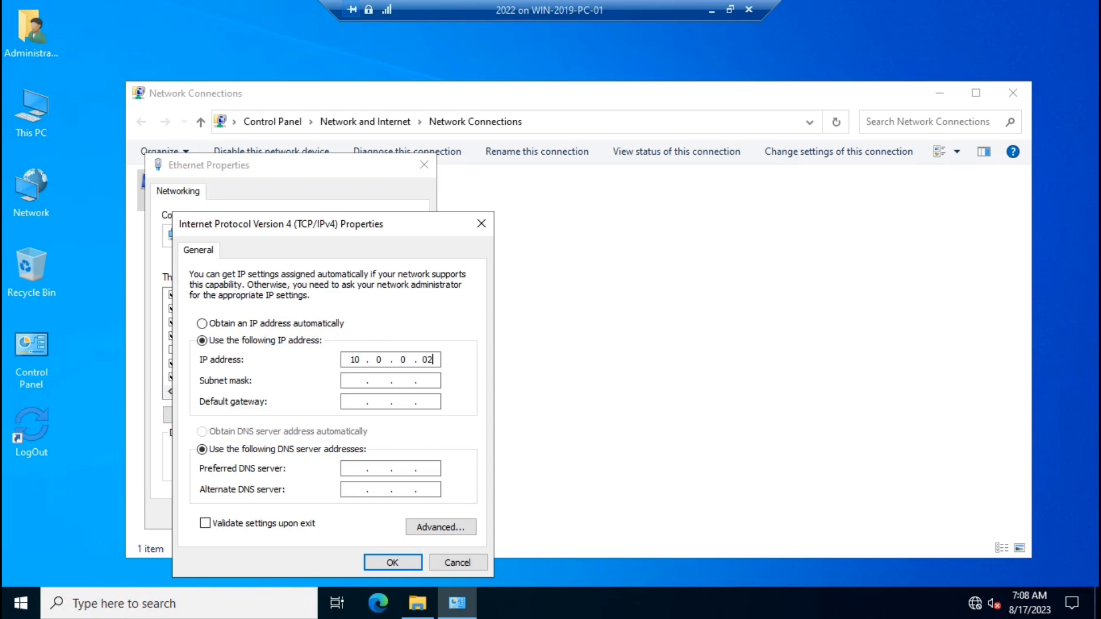
key("BackSpace")
key("BackSpace")
type("2")
key("Tab")
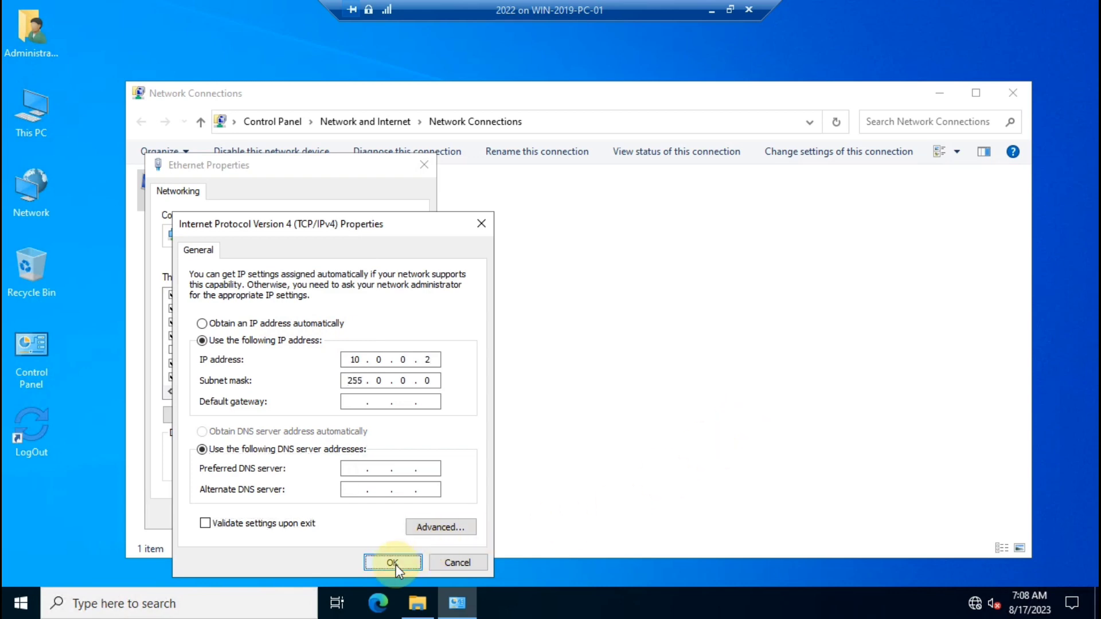
left_click(392, 562)
left_click(339, 515)
left_click(1029, 86)
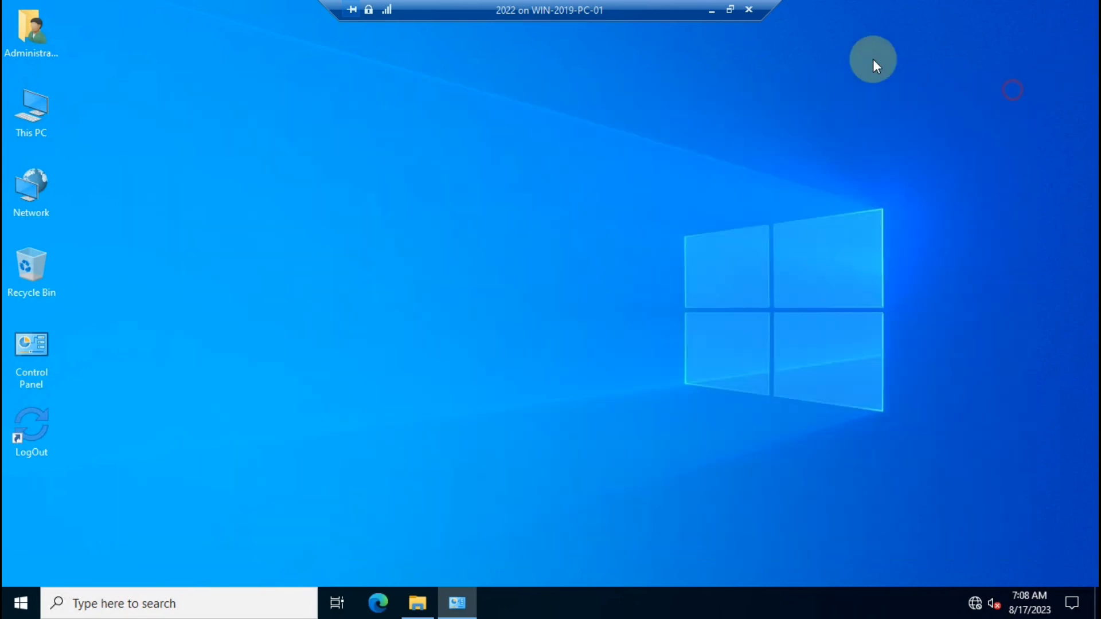
On the host, open Network Connections with ncpa.cpl and disable Ethernet 2.
left_click(710, 11)
key("super+r")
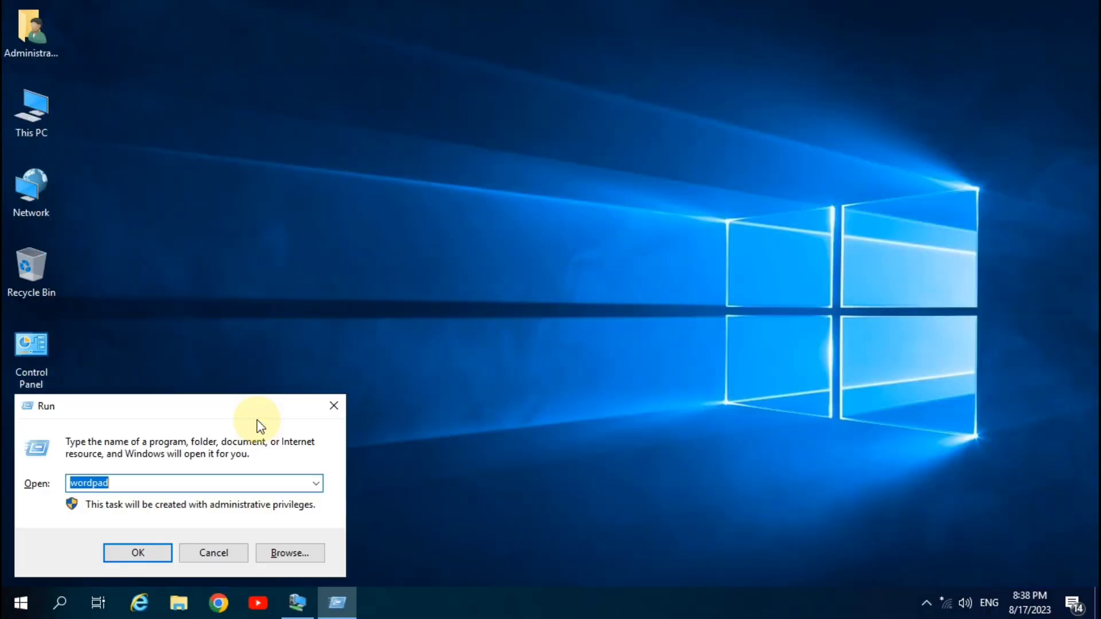
type("ncpa.cpl")
key("Return")
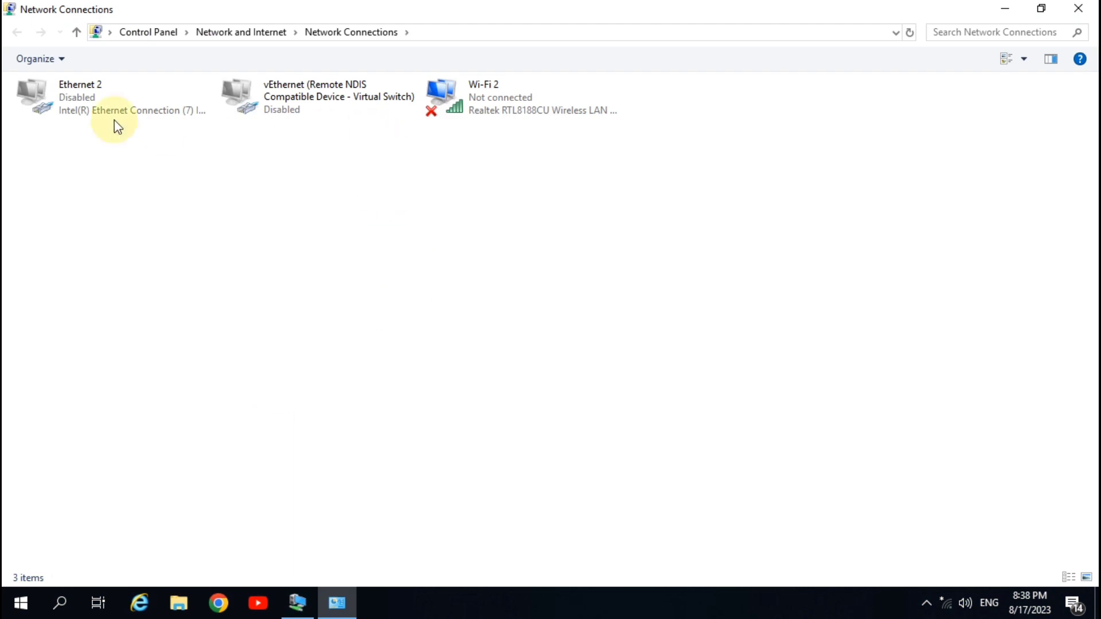
double_click(82, 92)
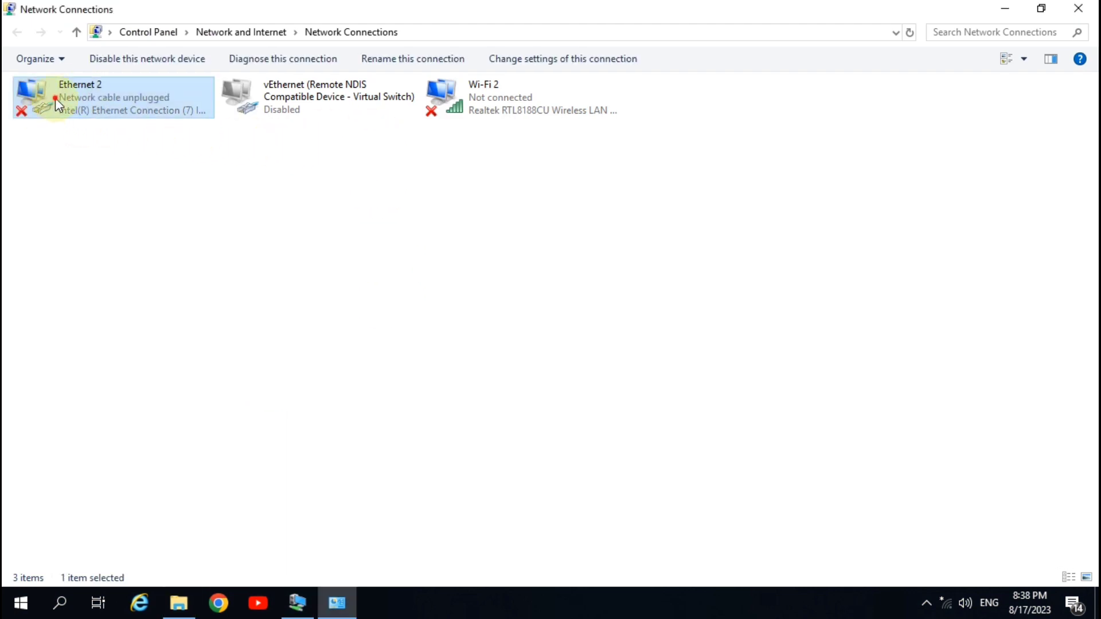
double_click(55, 98)
left_click(299, 72)
right_click(89, 97)
left_click(124, 111)
Enable vEthernet and give it static IPv4 10.0.0.1 with mask 255.0.0.0.
double_click(299, 96)
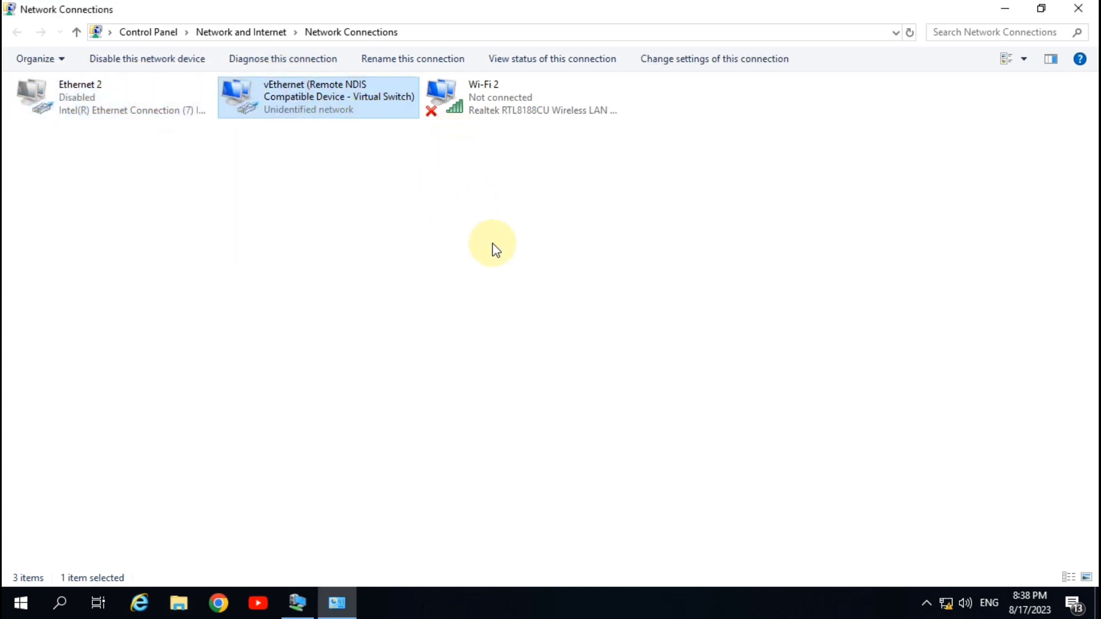
right_click(351, 106)
left_click(428, 258)
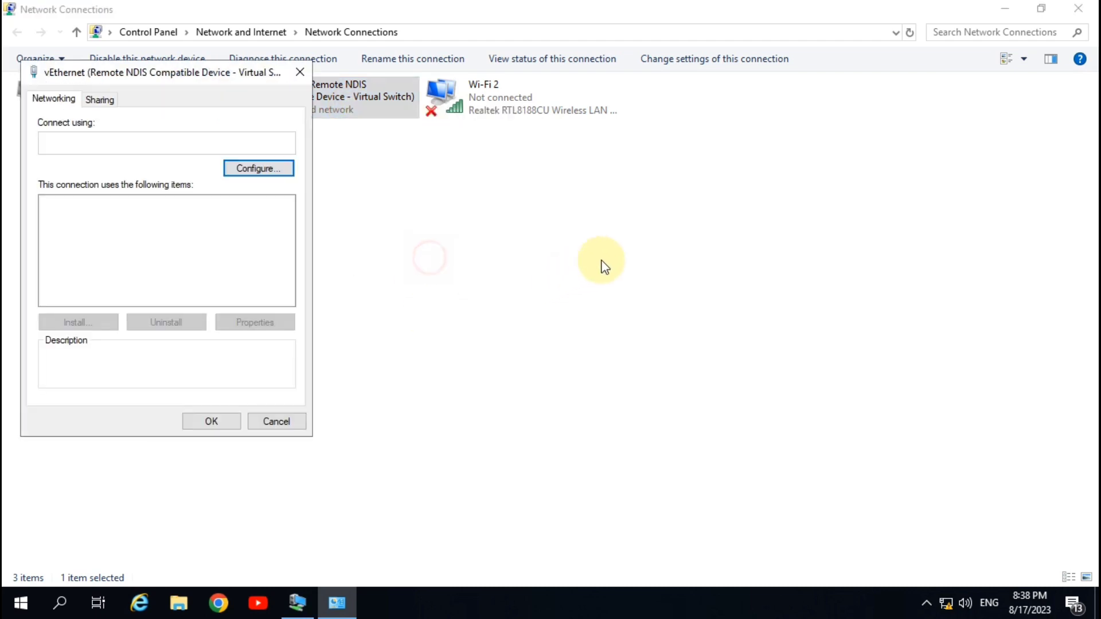
double_click(172, 245)
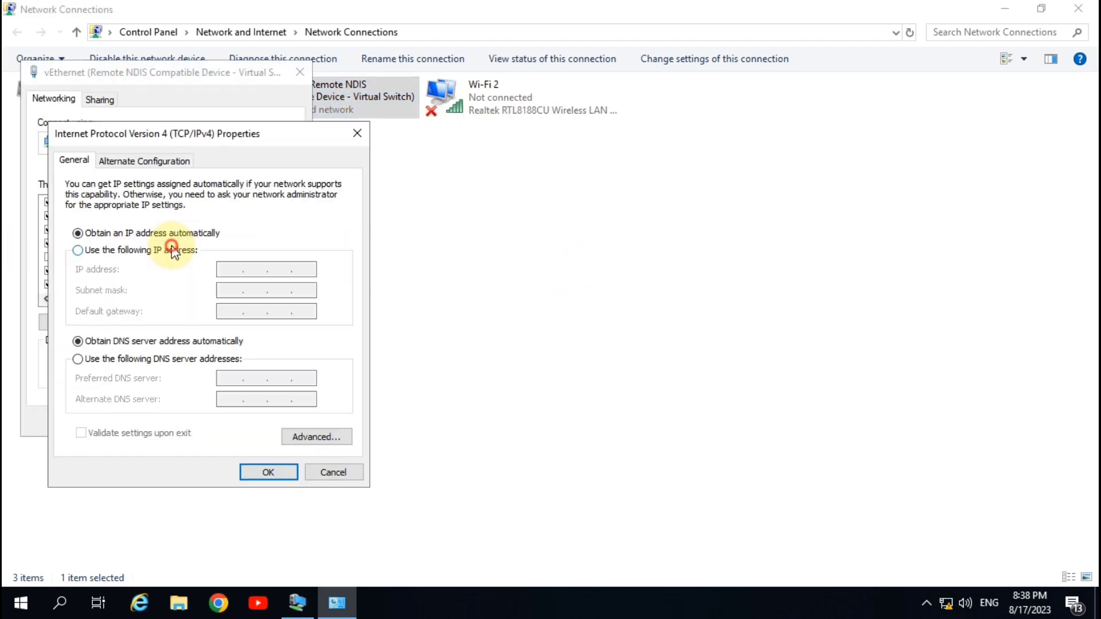
left_click(136, 251)
left_click(223, 269)
type("10 . 0 ")
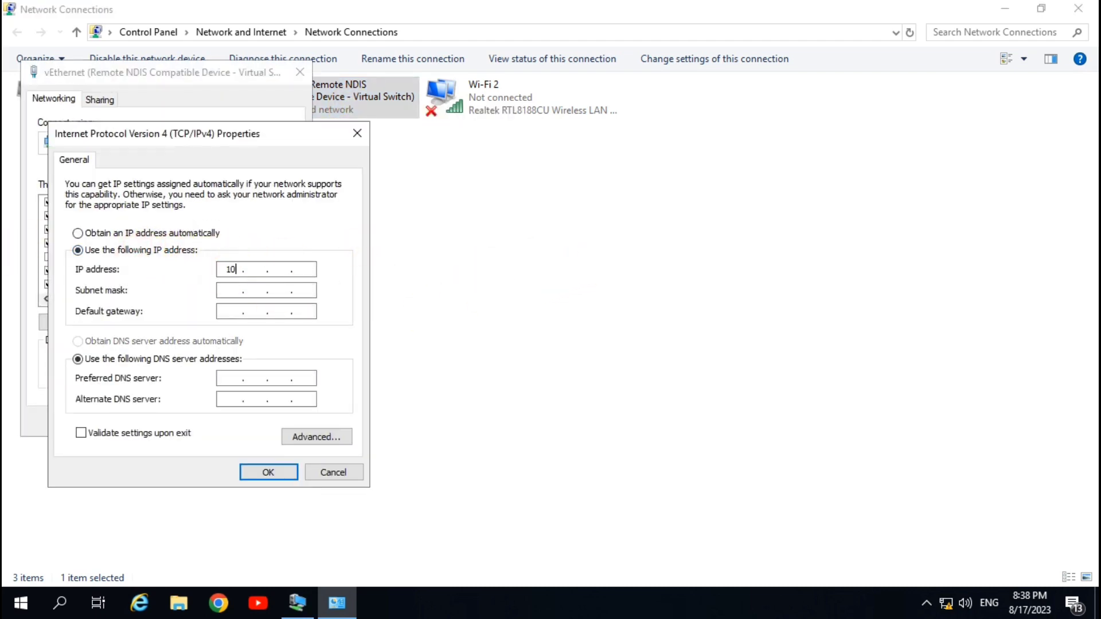
type(". 0 . 1")
key("Tab")
key("Tab")
key("Tab")
key("Tab")
left_click(269, 472)
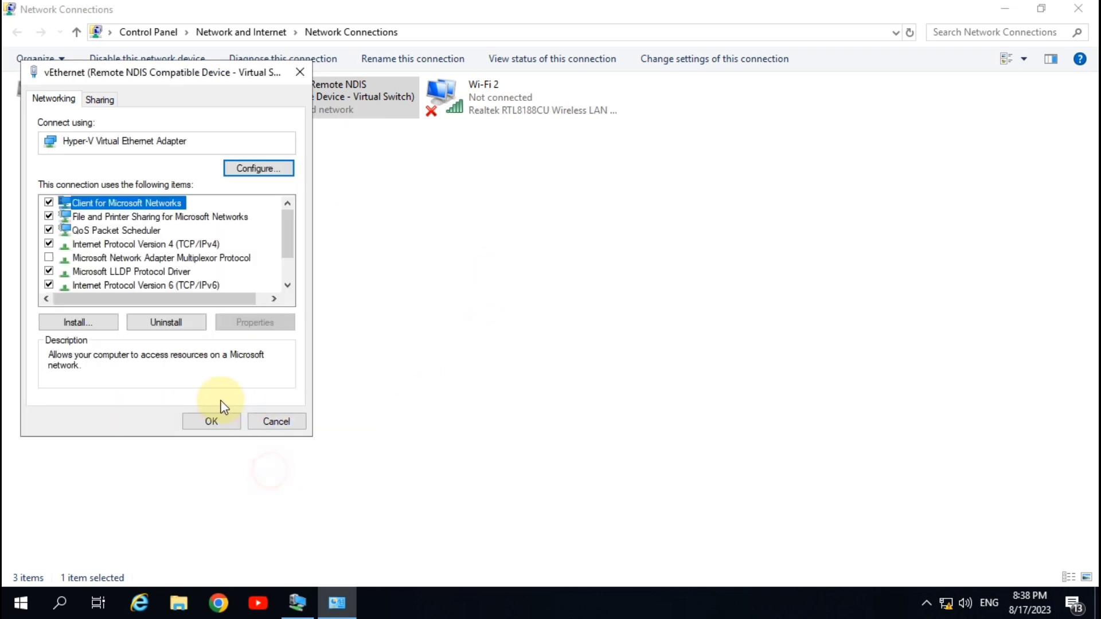
left_click(219, 419)
left_click(1078, 8)
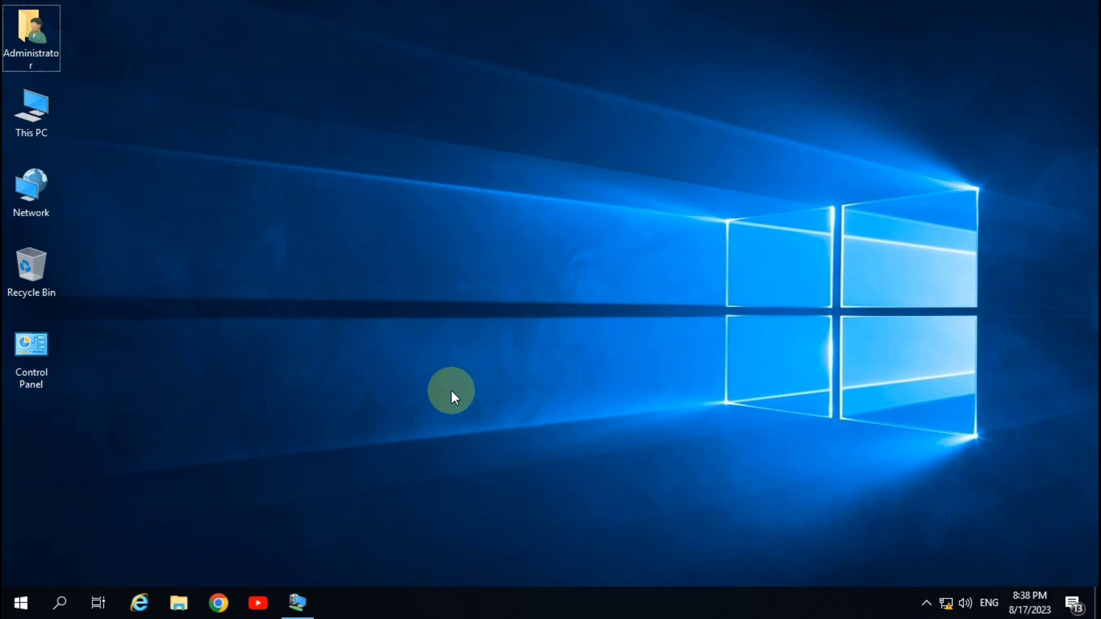
Ping 10.0.0.2 from the host, then return to the VM session.
key("super+r")
type("ping")
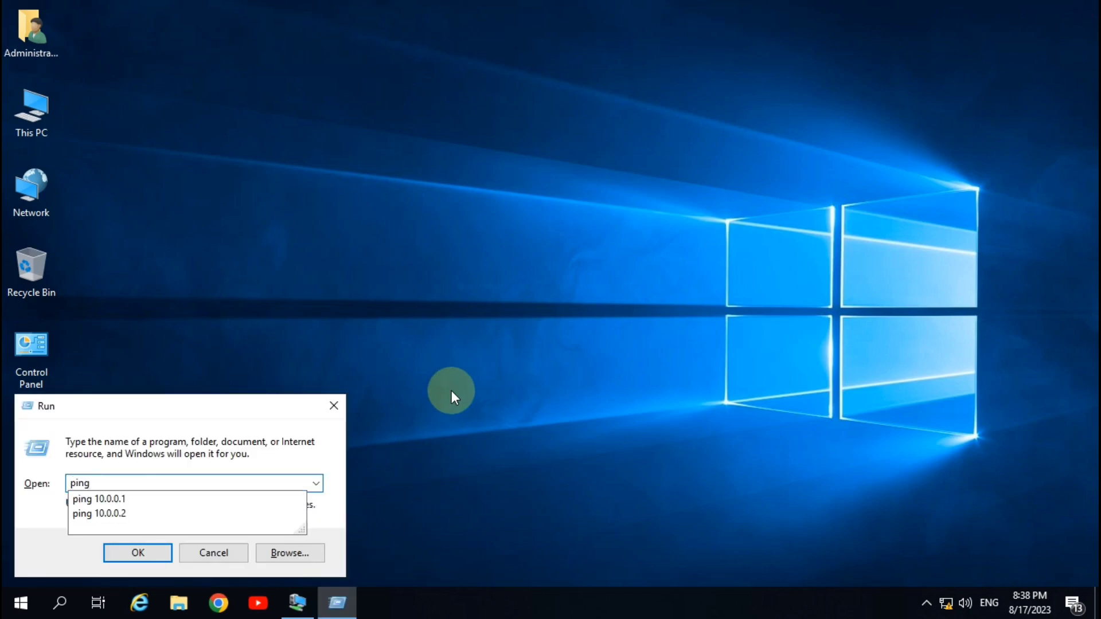
key("Down")
key("Down")
key("Return")
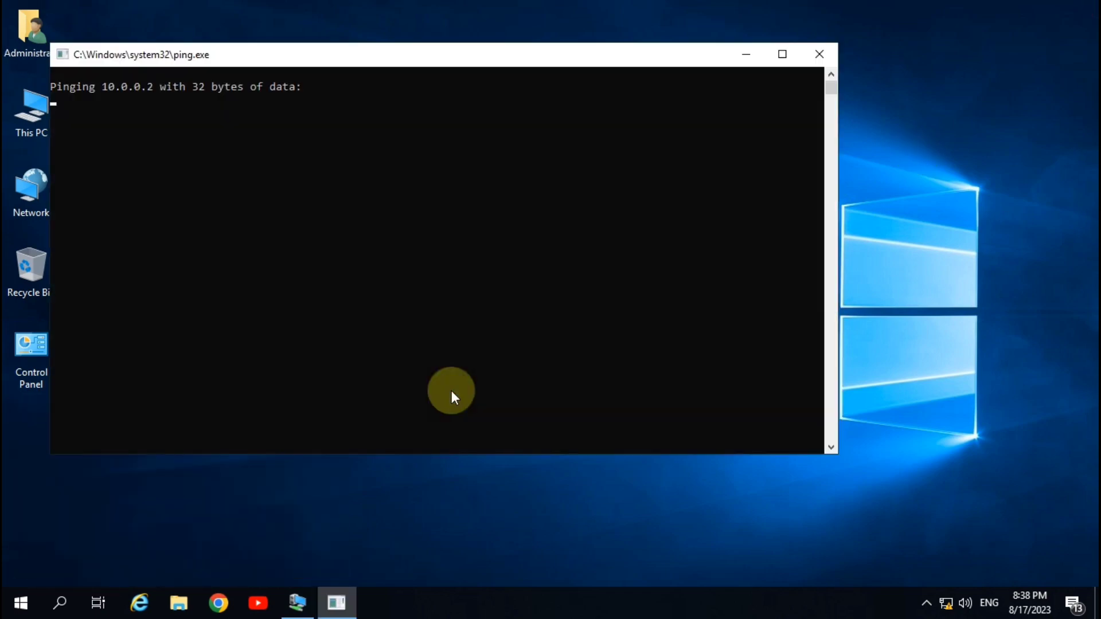
left_click(810, 53)
left_click(298, 603)
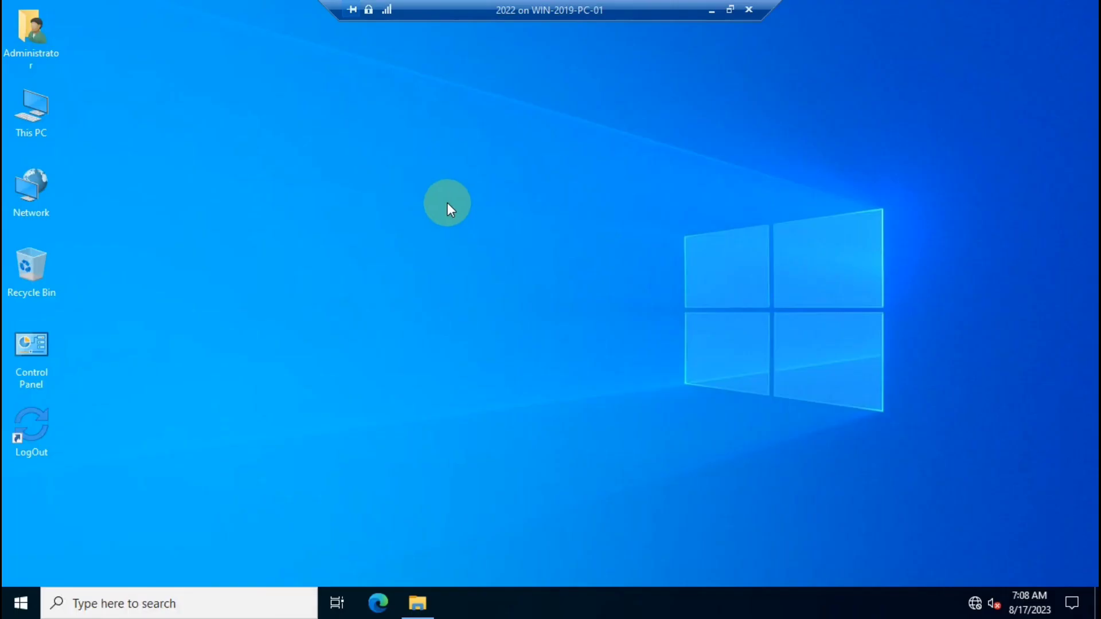
Turn off Windows Defender Firewall for private and public networks via Control Panel on the VM.
double_click(30, 361)
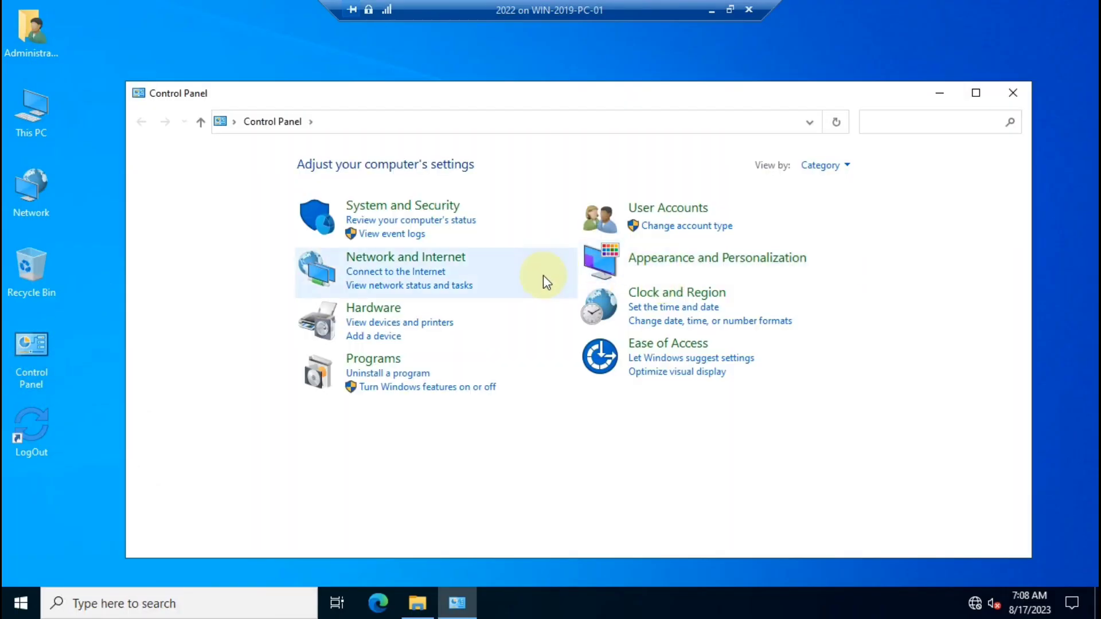
left_click(394, 207)
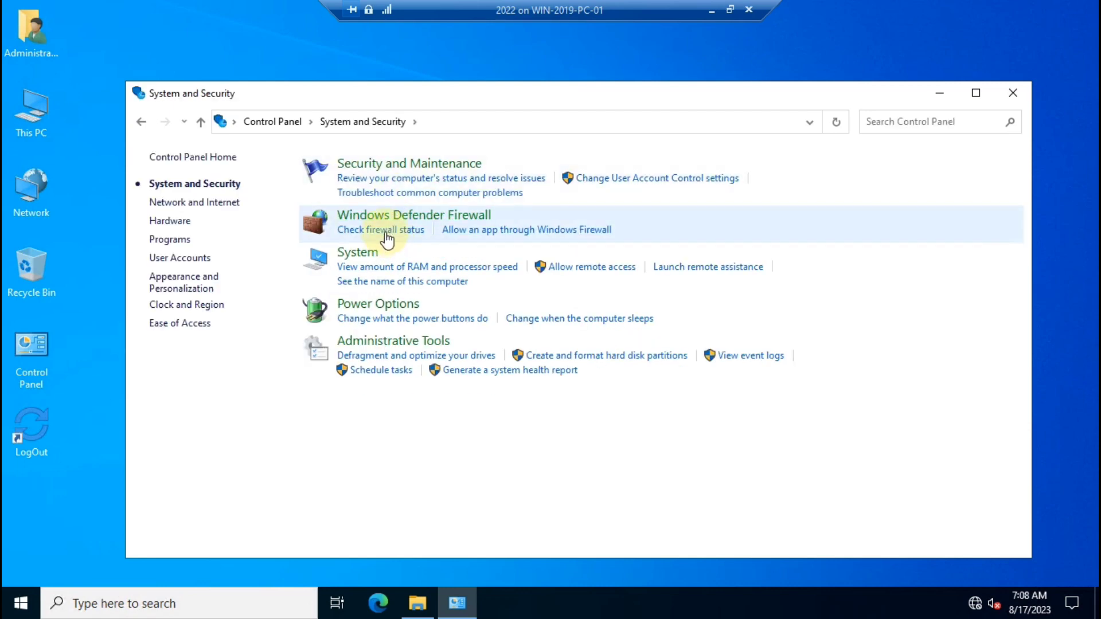
left_click(388, 232)
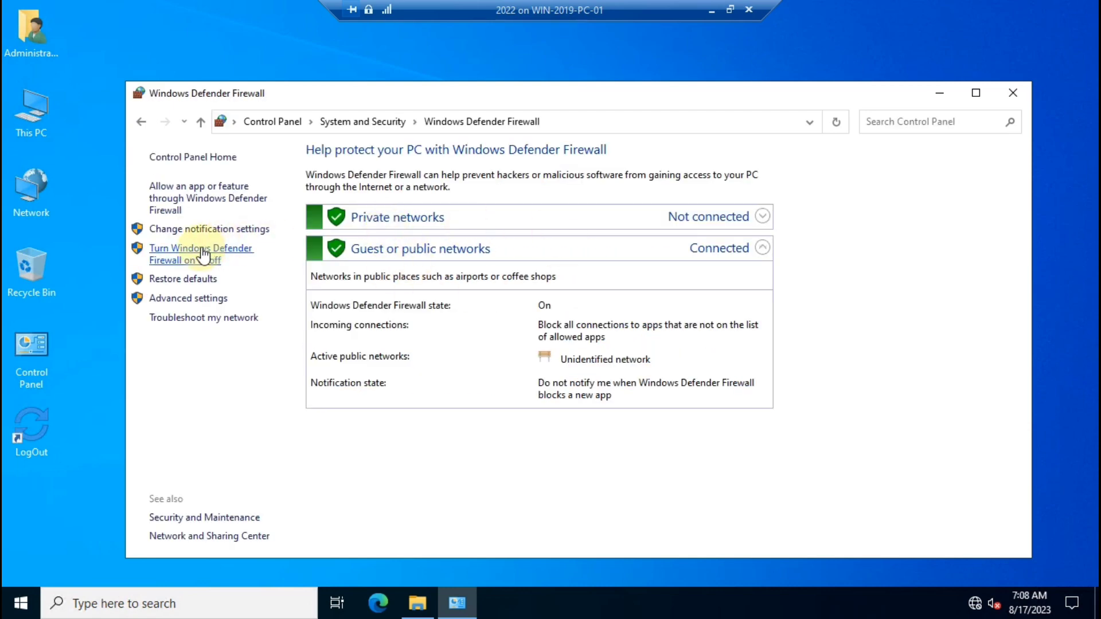
left_click(217, 253)
left_click(401, 274)
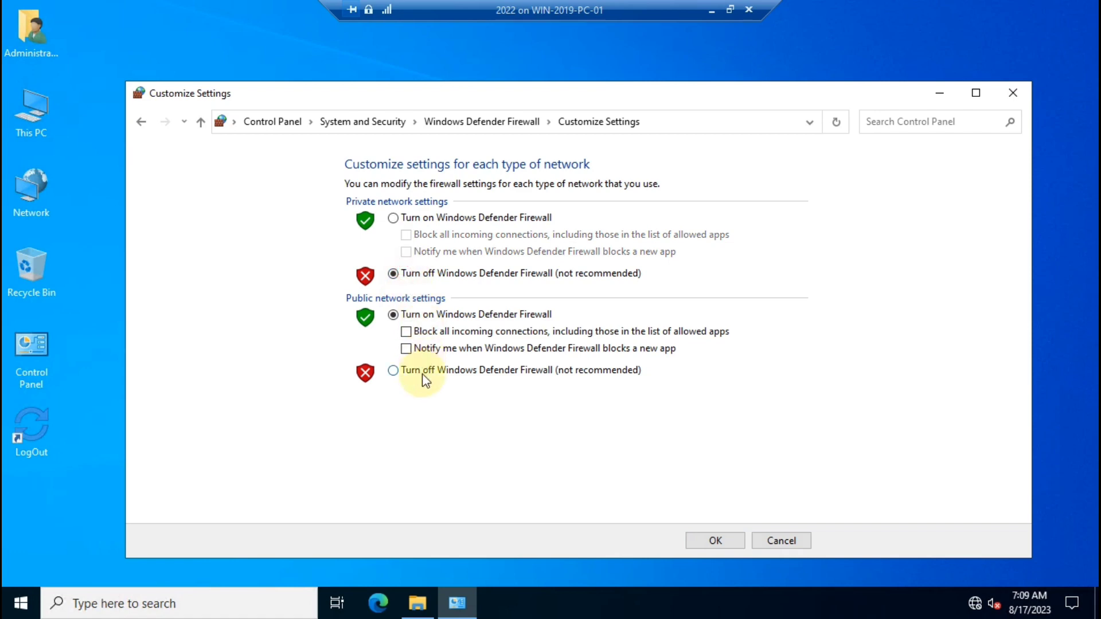
left_click(422, 373)
left_click(715, 540)
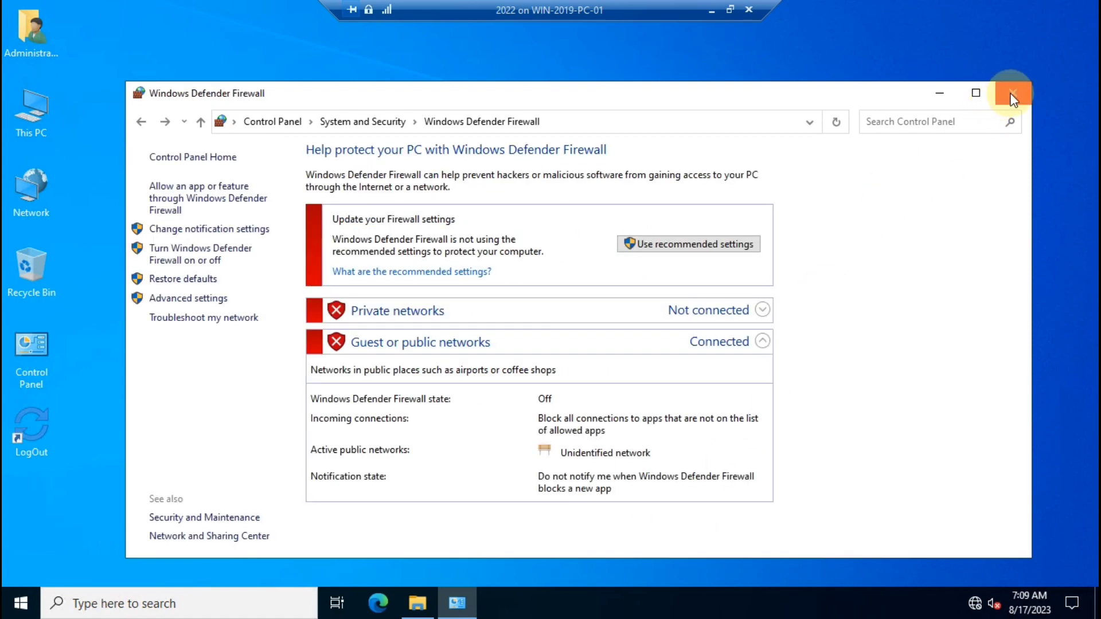
left_click(1012, 92)
left_click(711, 9)
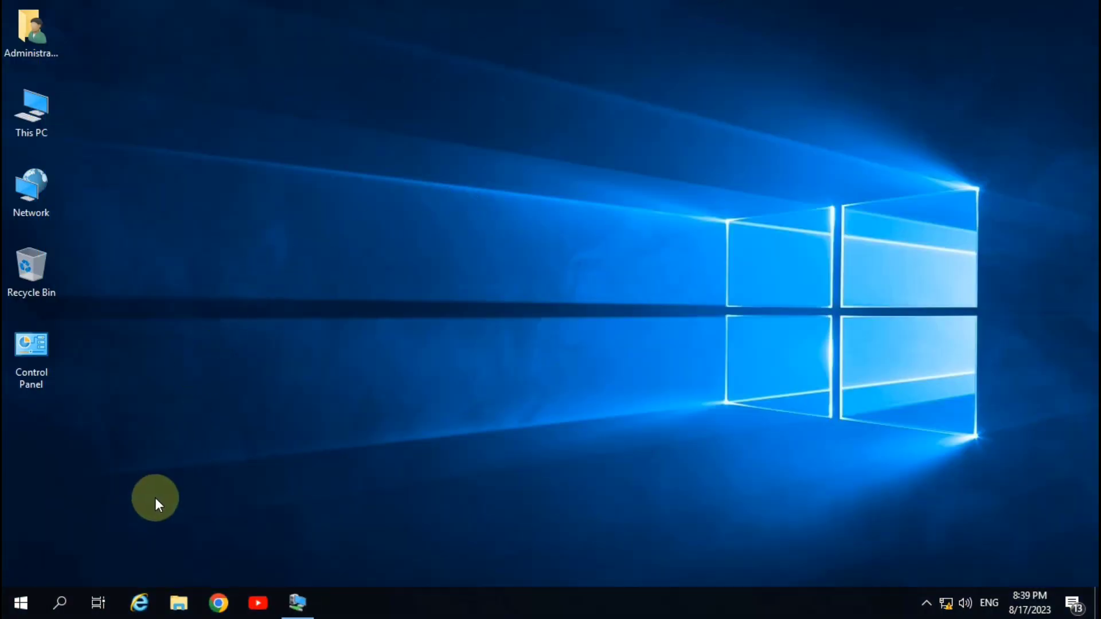
Ping 10.0.0.2 from the host.
key("super+r")
key("Return")
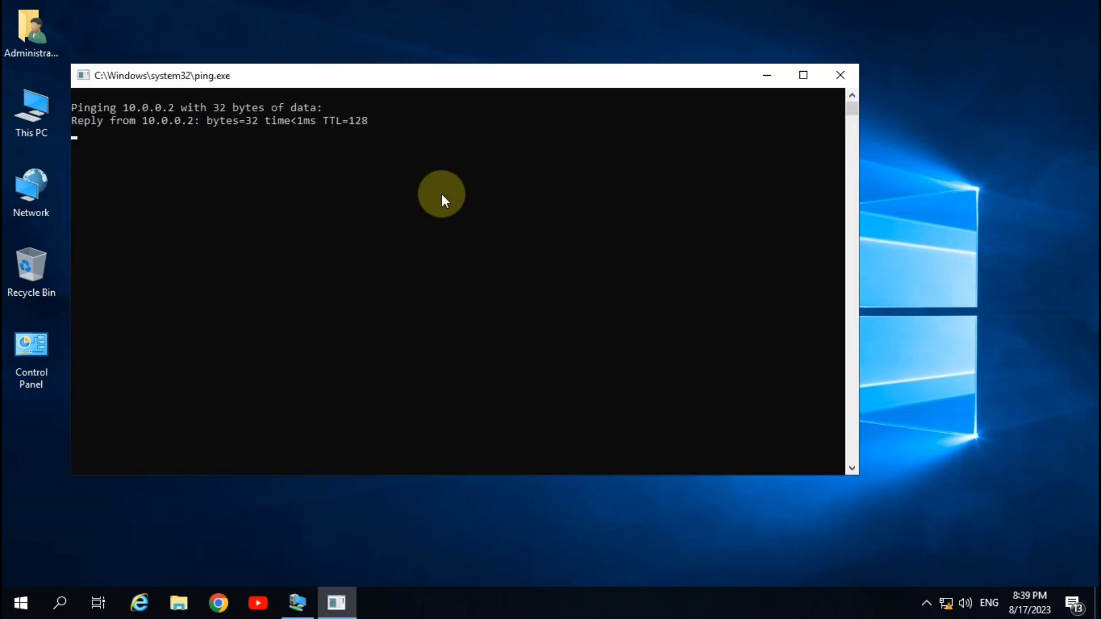
left_click(840, 73)
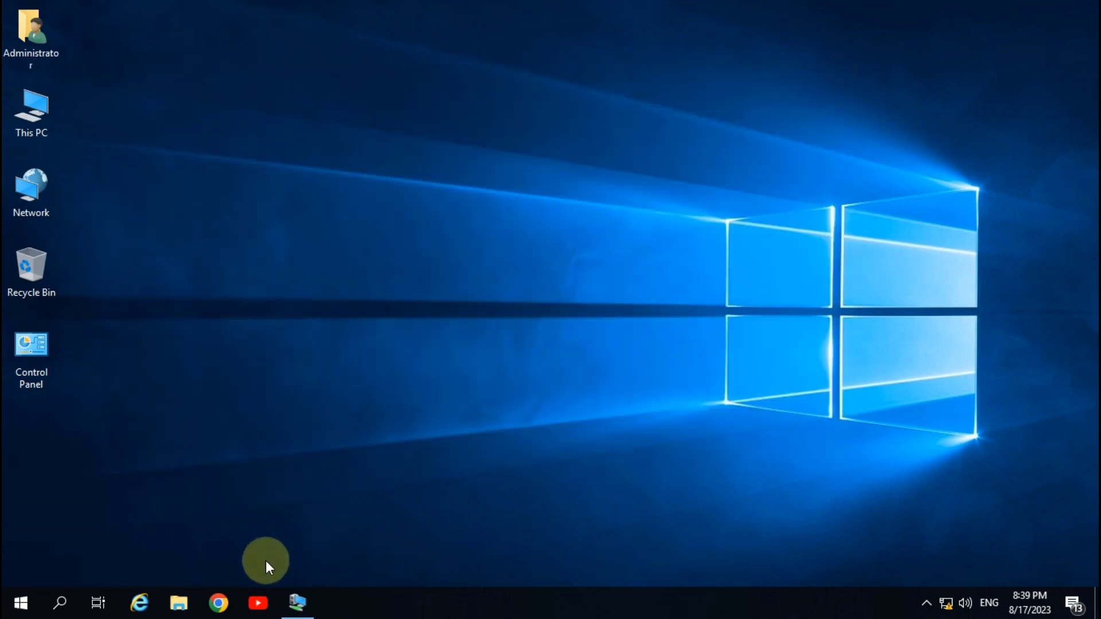
Ping 10.0.0.1 from the client VM, getting replies under 1 ms.
left_click(294, 601)
key("super+r")
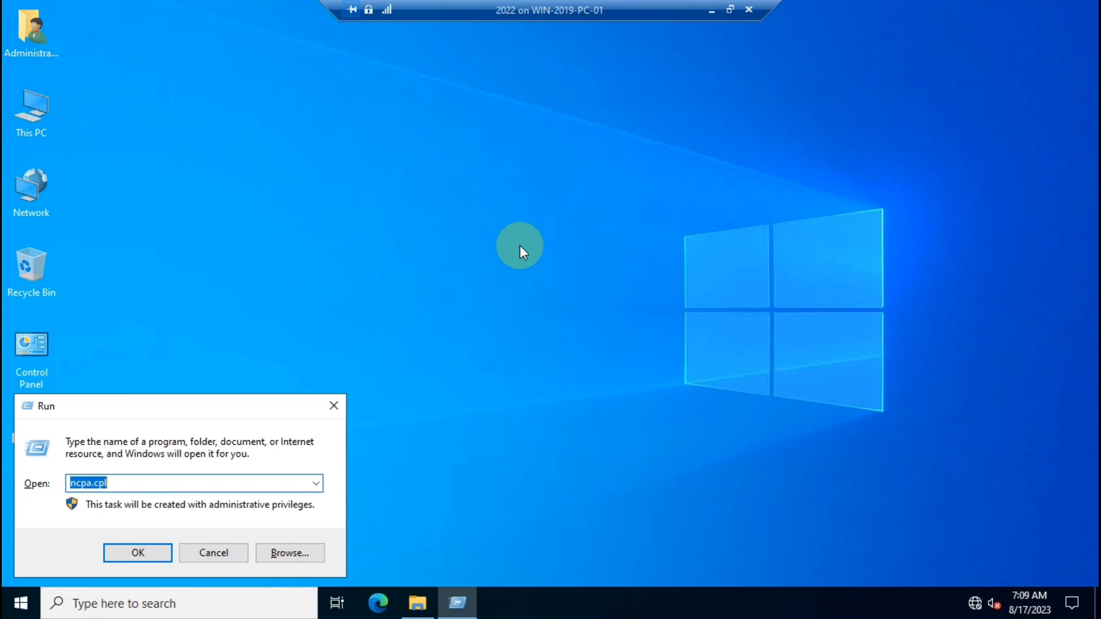
type("ping 10.0.0.1")
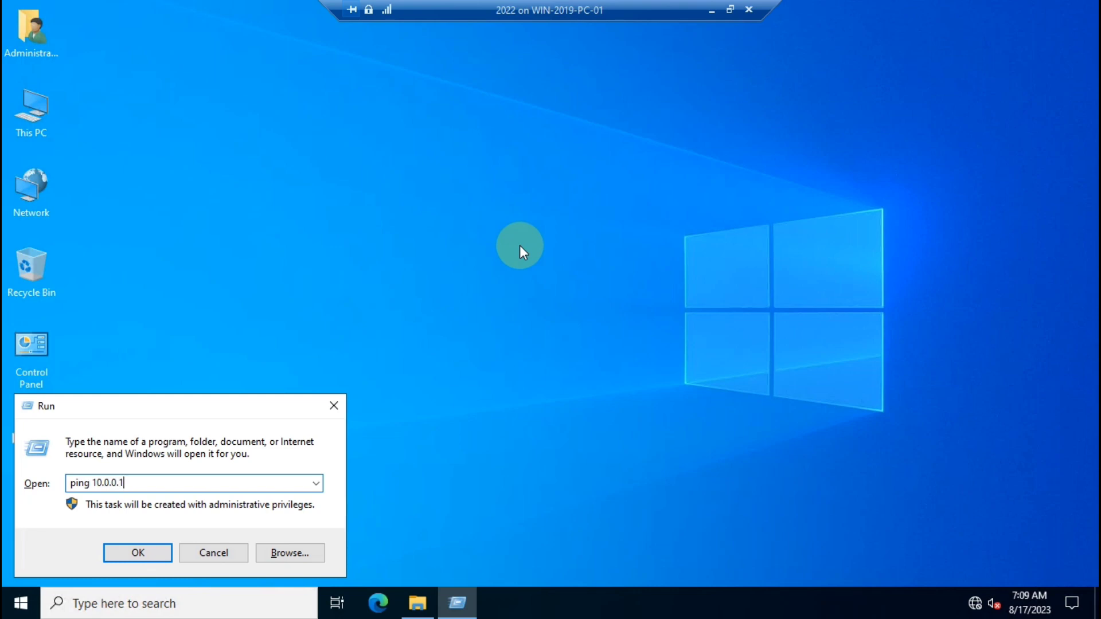
key("Return")
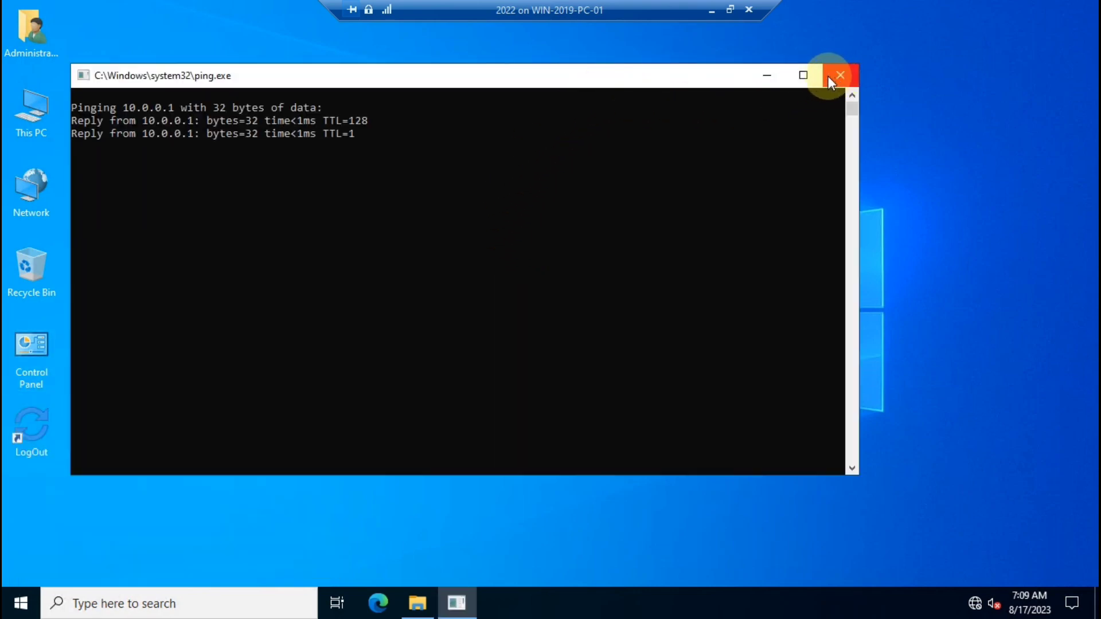
left_click(767, 77)
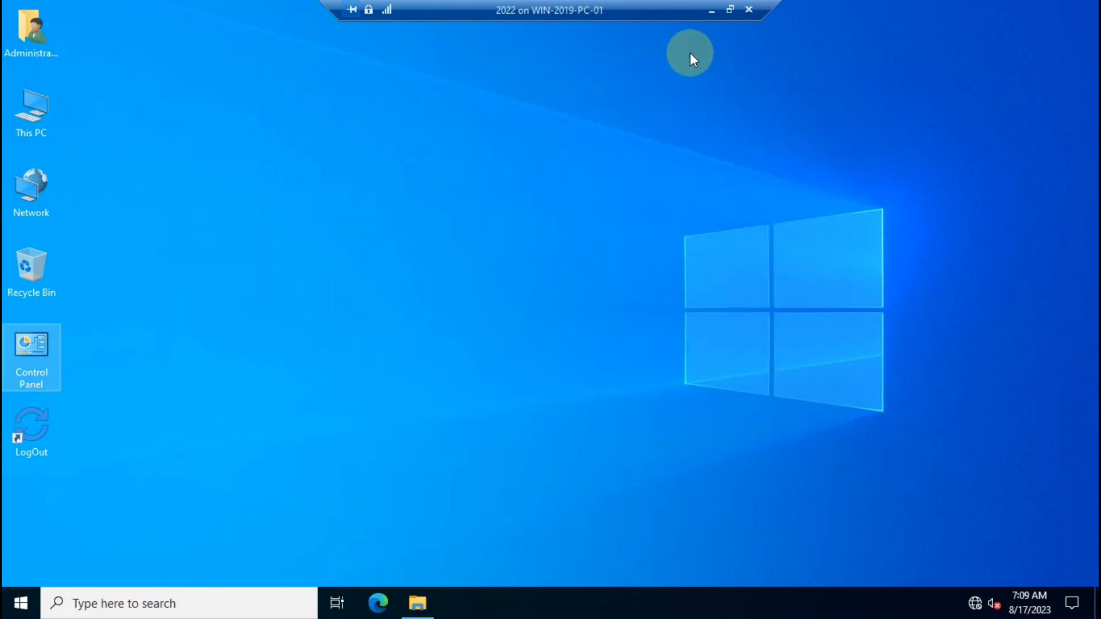
Tick Share this folder in HR_HATA's Advanced Sharing, keeping share name HR_HATA and limit 16777.
left_click(417, 601)
left_click(232, 224)
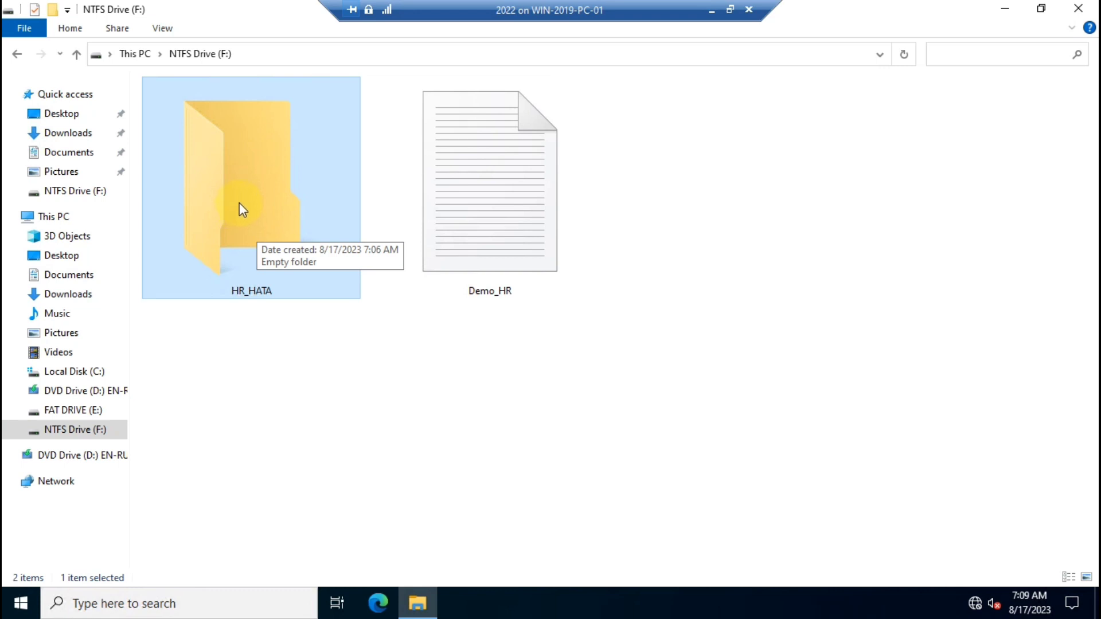
right_click(239, 166)
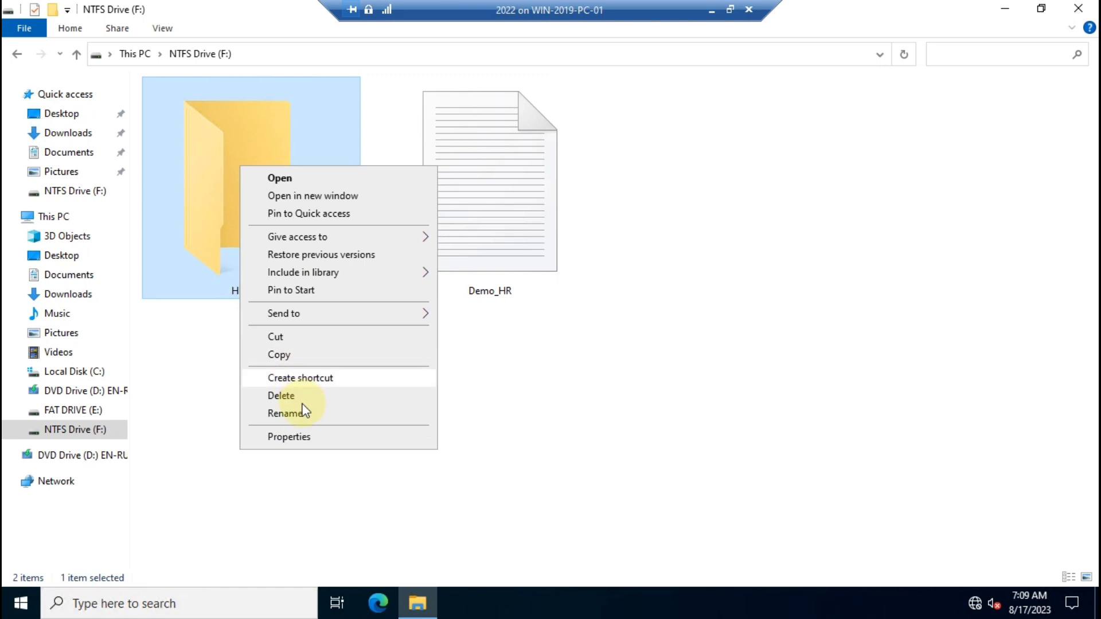
left_click(312, 439)
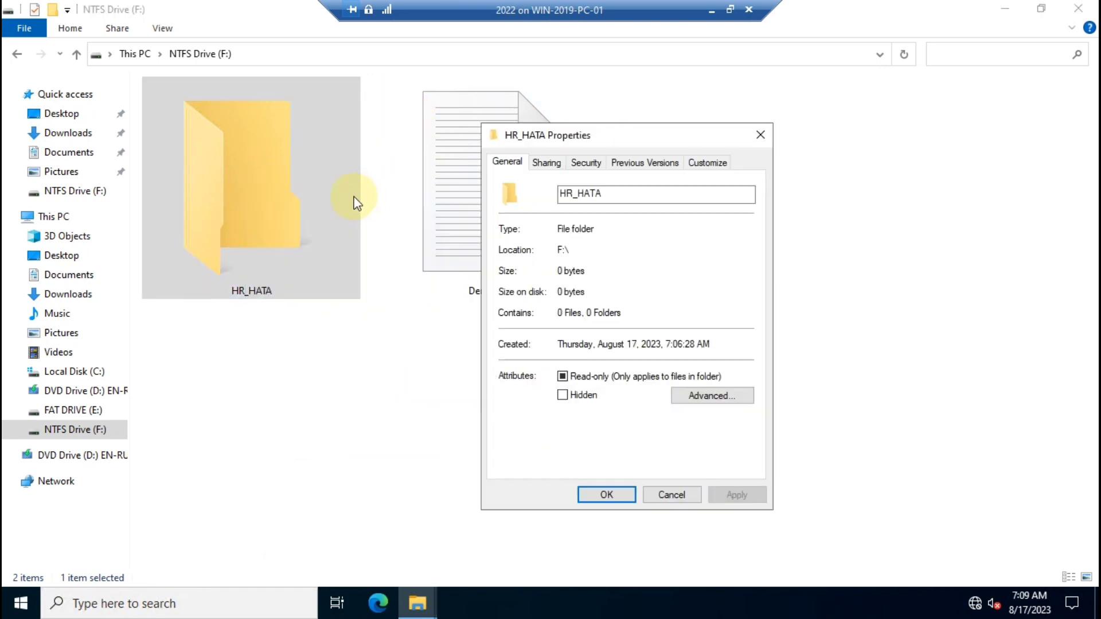
left_click(545, 163)
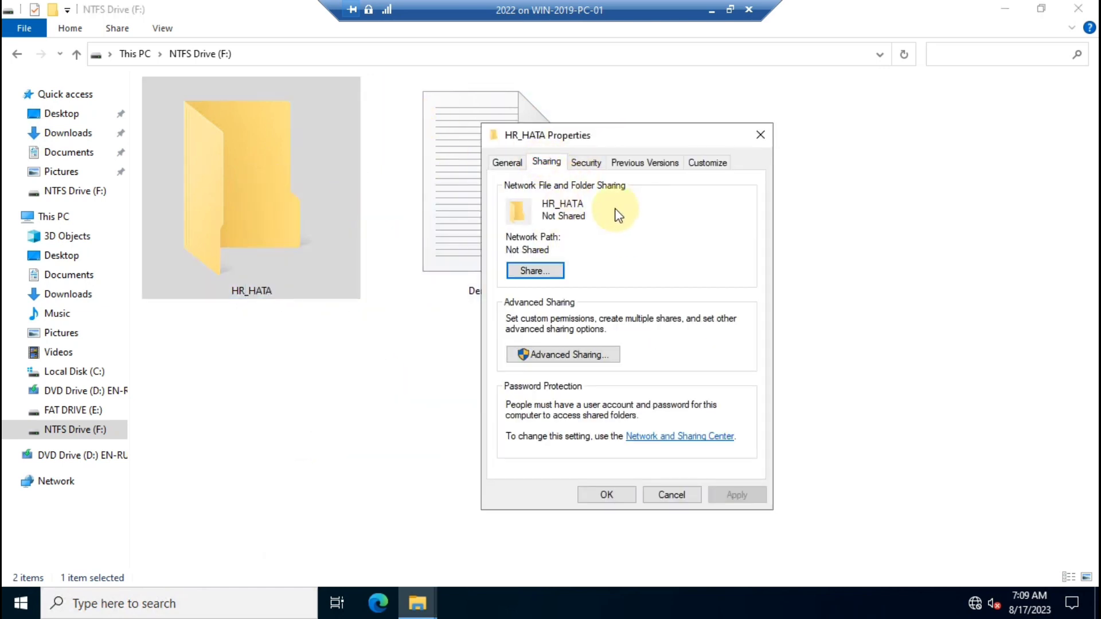
left_click(553, 359)
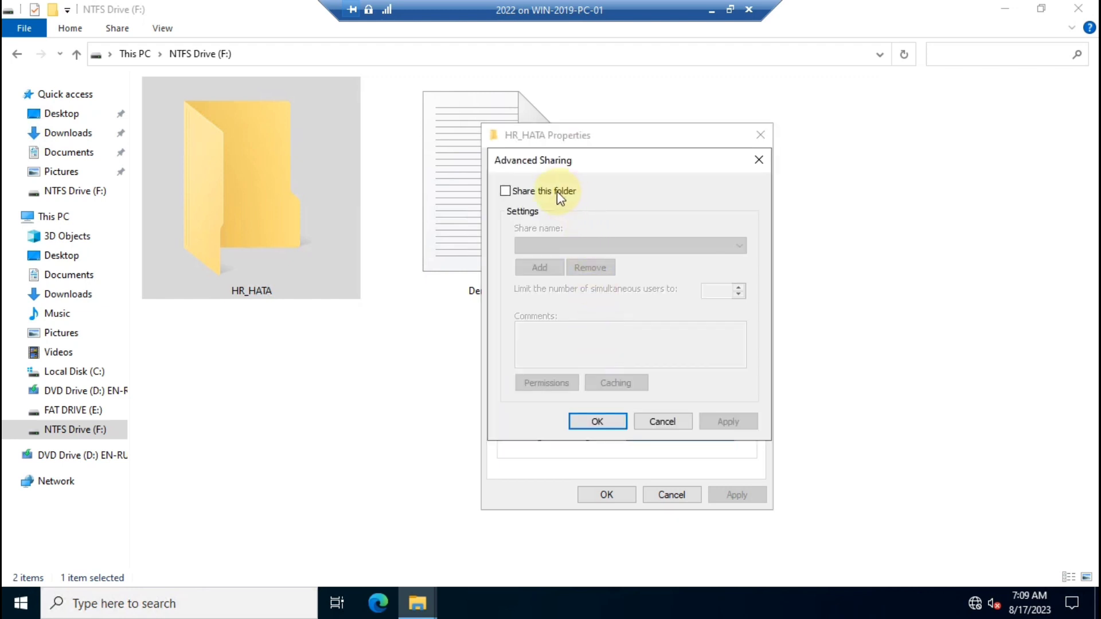
left_click(506, 192)
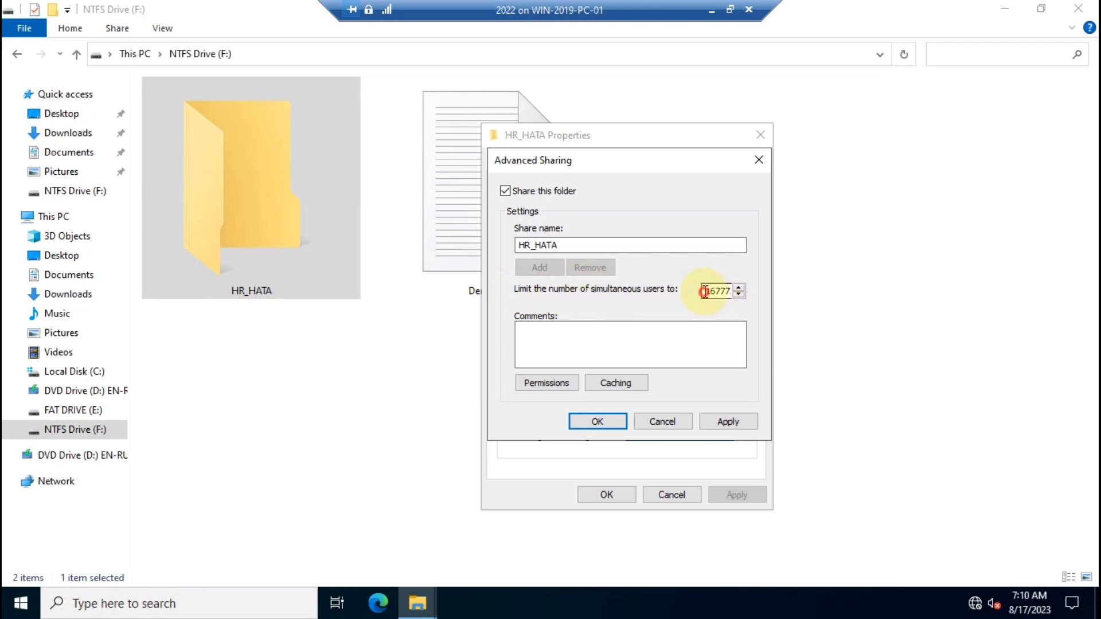
left_click_drag(707, 292, 738, 291)
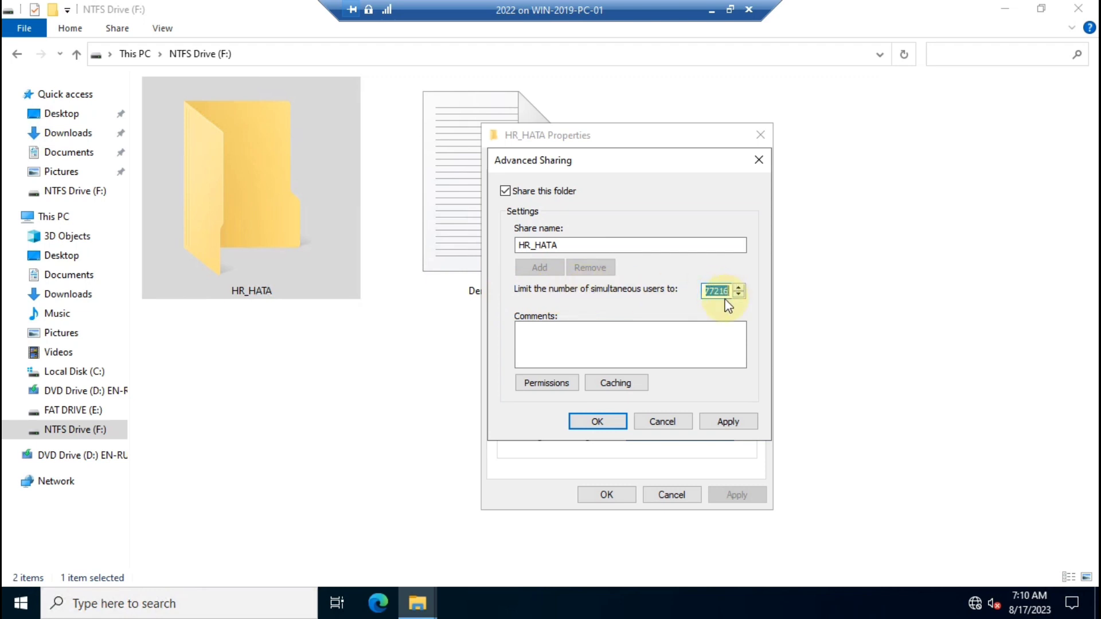
key("Home")
Reopen the HR_HATA share permissions after briefly browsing into and out of the folder.
left_click(546, 382)
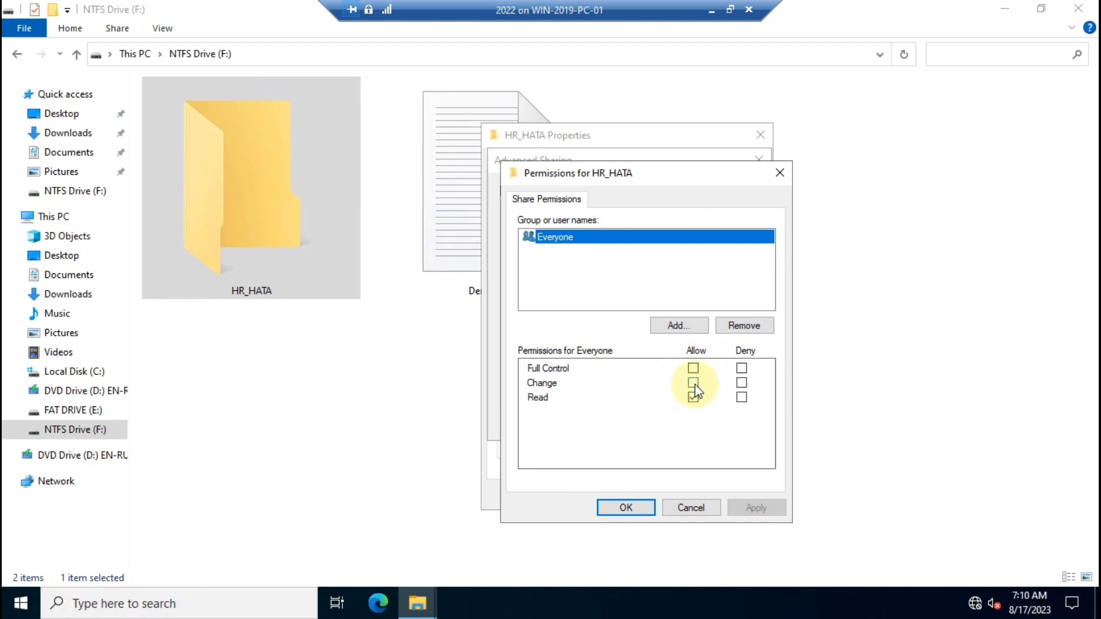
double_click(281, 220)
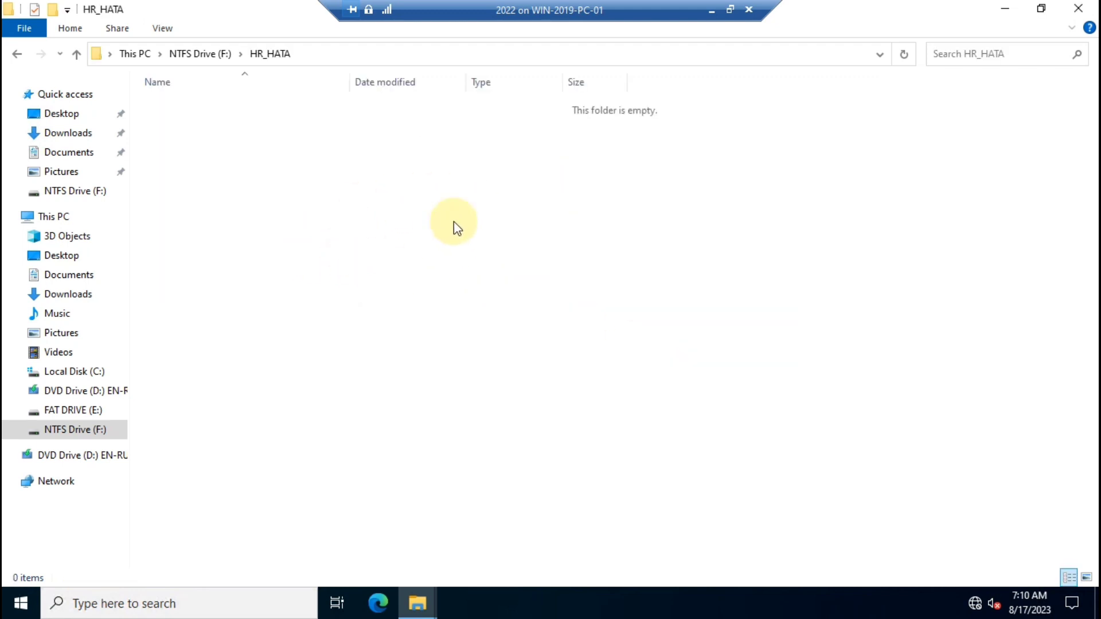
left_click(16, 55)
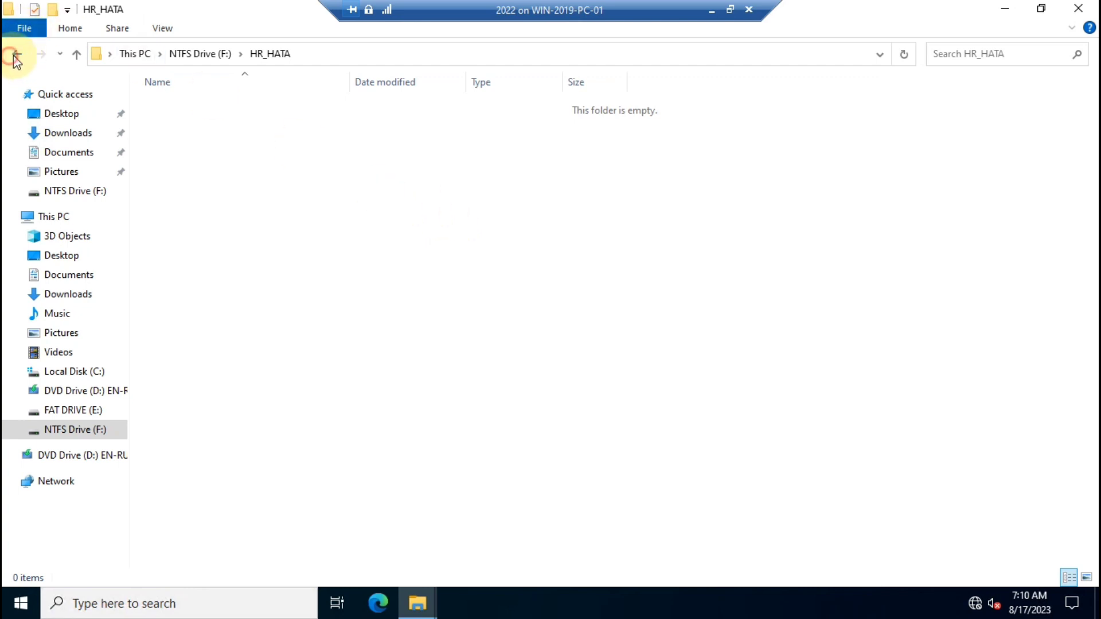
left_click(16, 55)
left_click(40, 54)
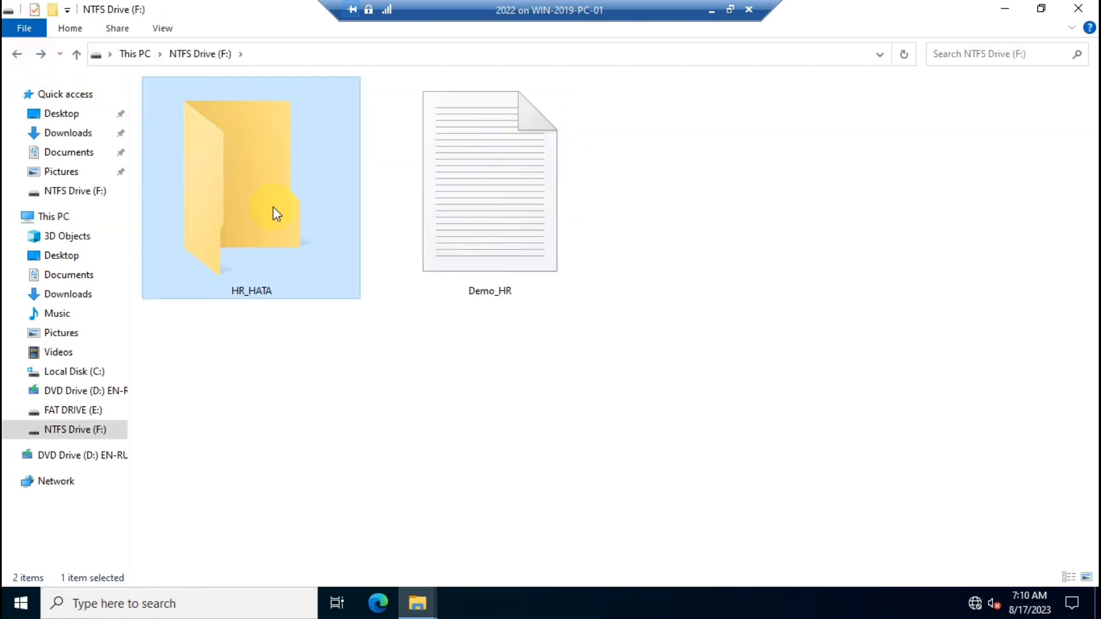
key("alt+Tab")
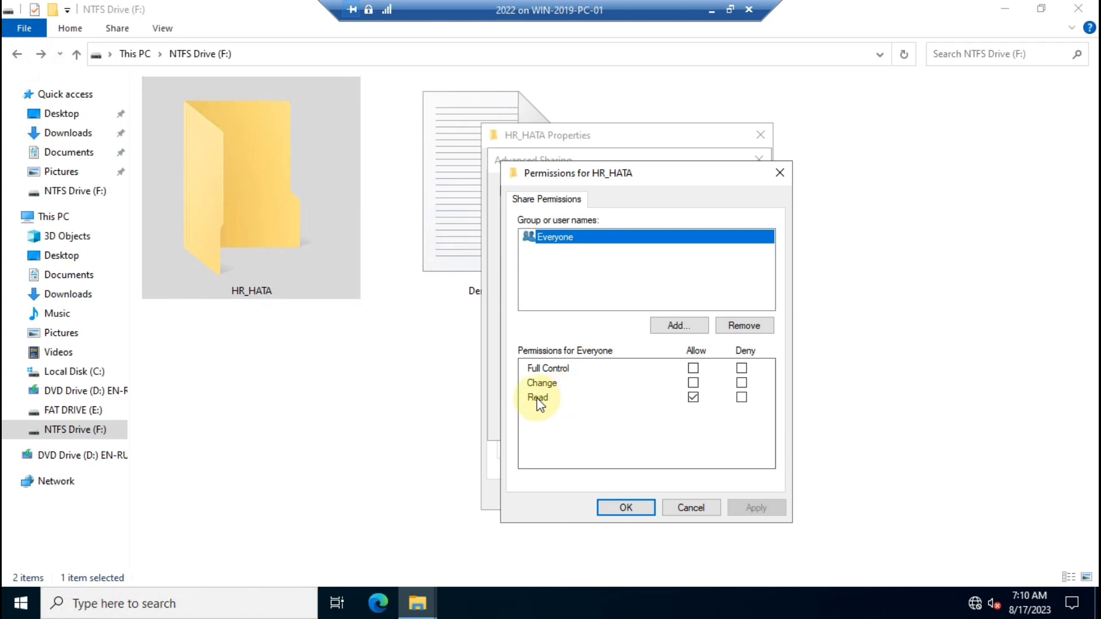
left_click(209, 161)
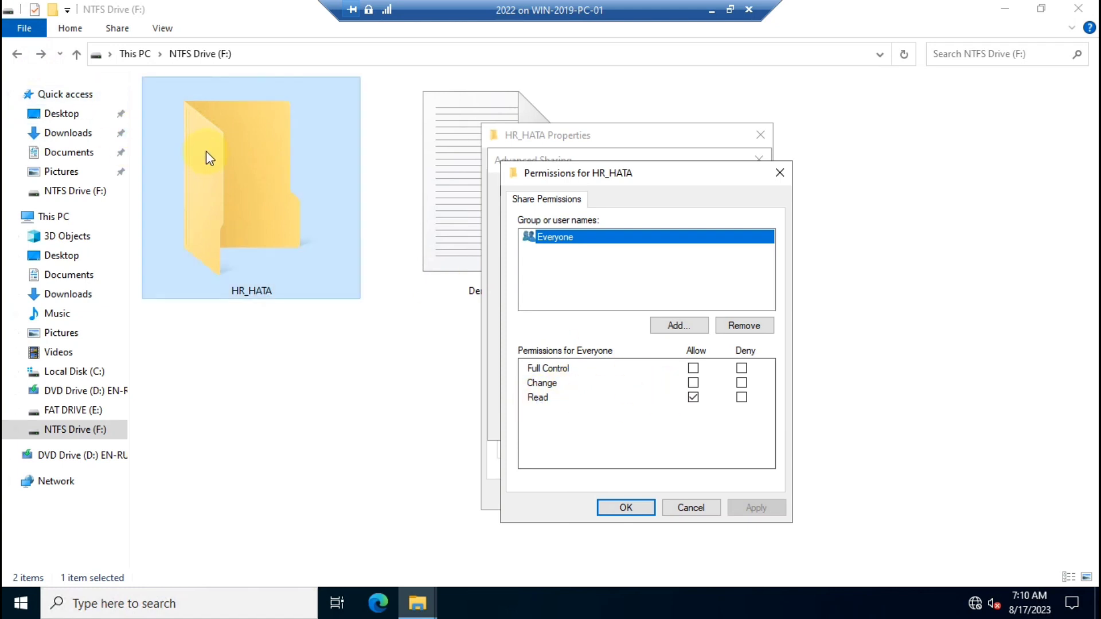
left_click(609, 361)
Toggle Everyone's Deny boxes, ending with Allow Full Control, Change and Read ticked.
left_click(693, 382)
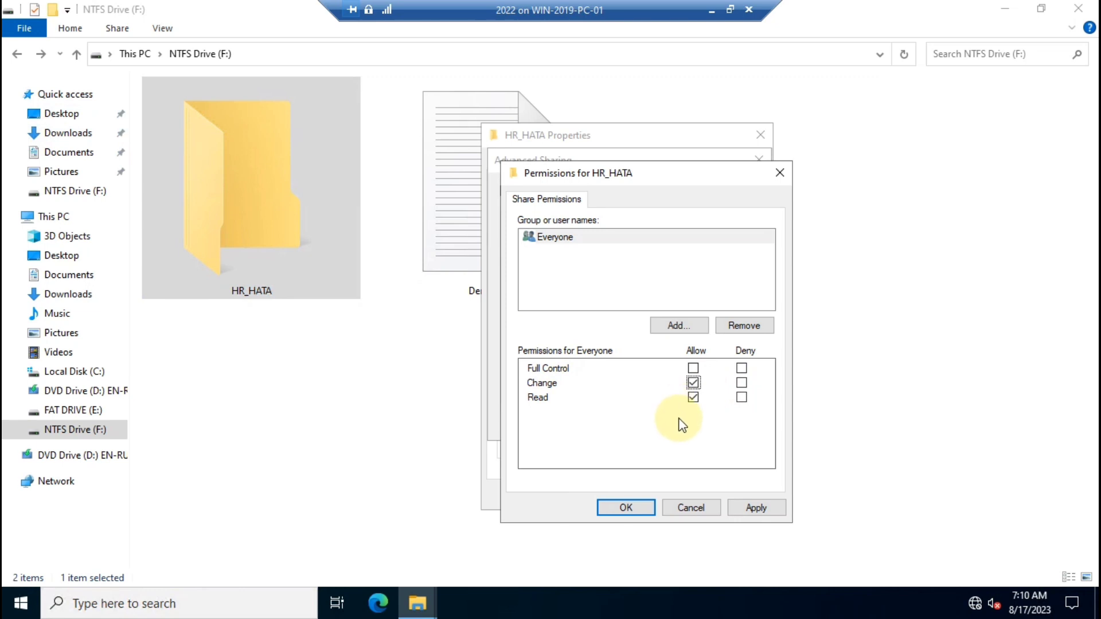
left_click(742, 382)
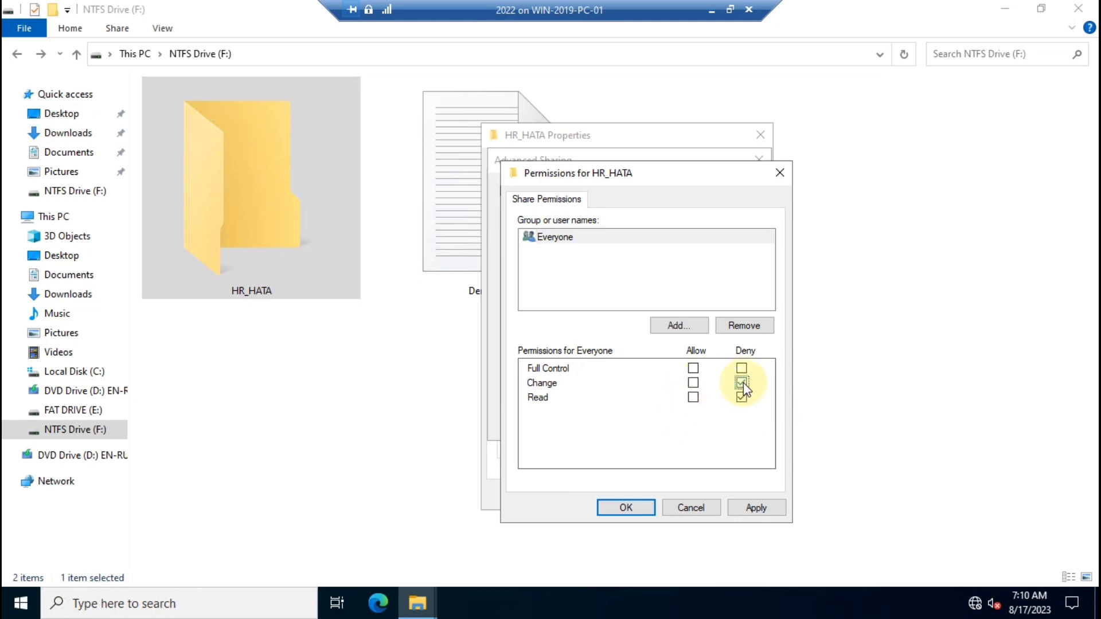
left_click(741, 367)
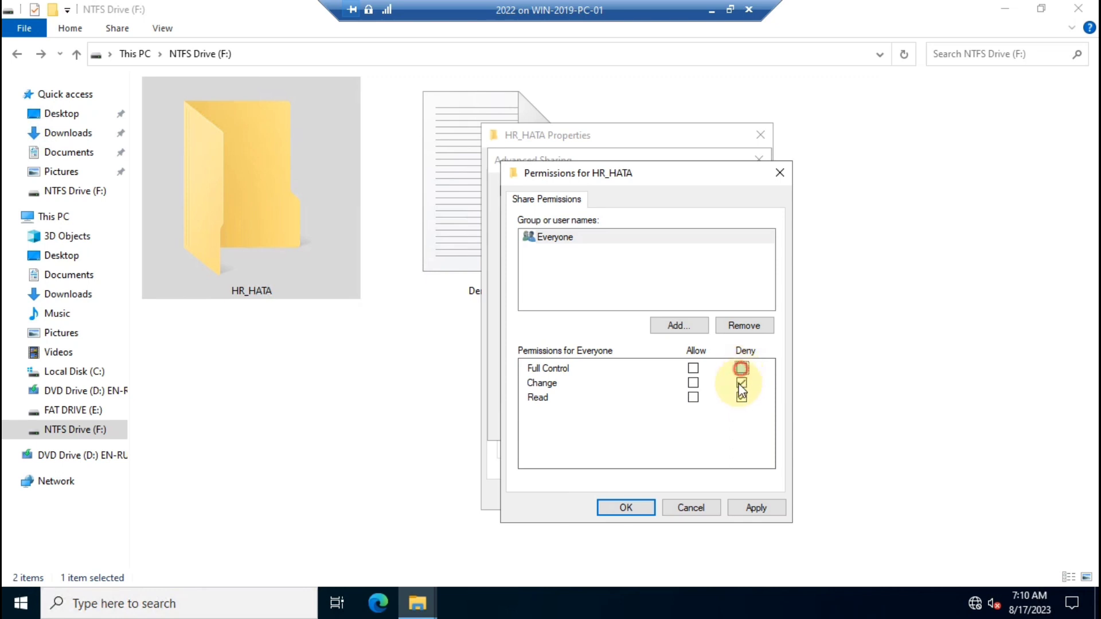
left_click(690, 368)
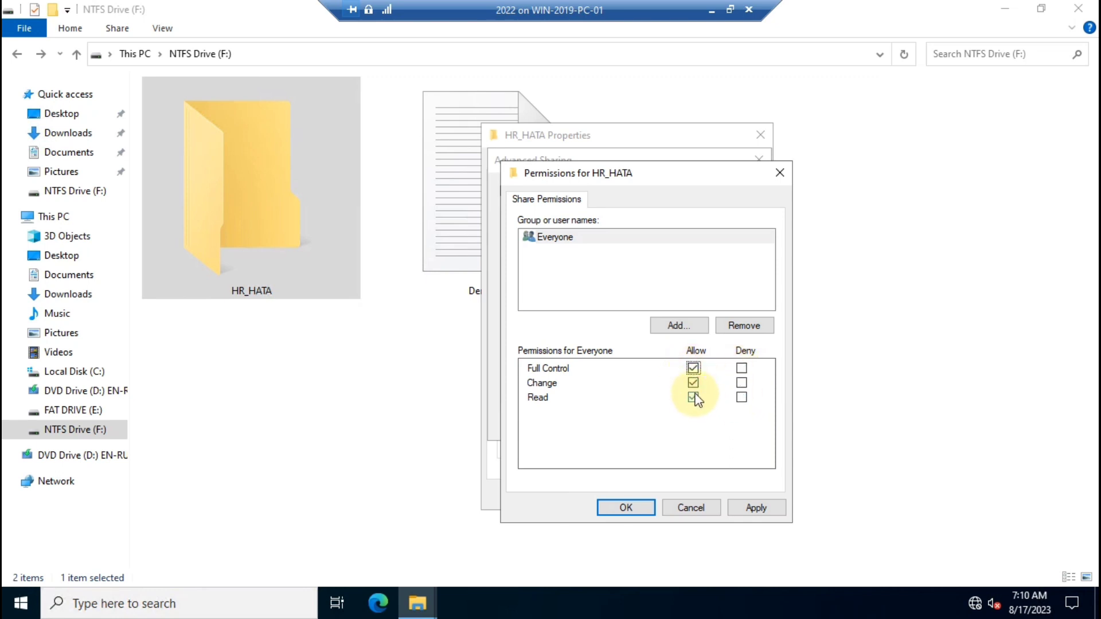
left_click(741, 383)
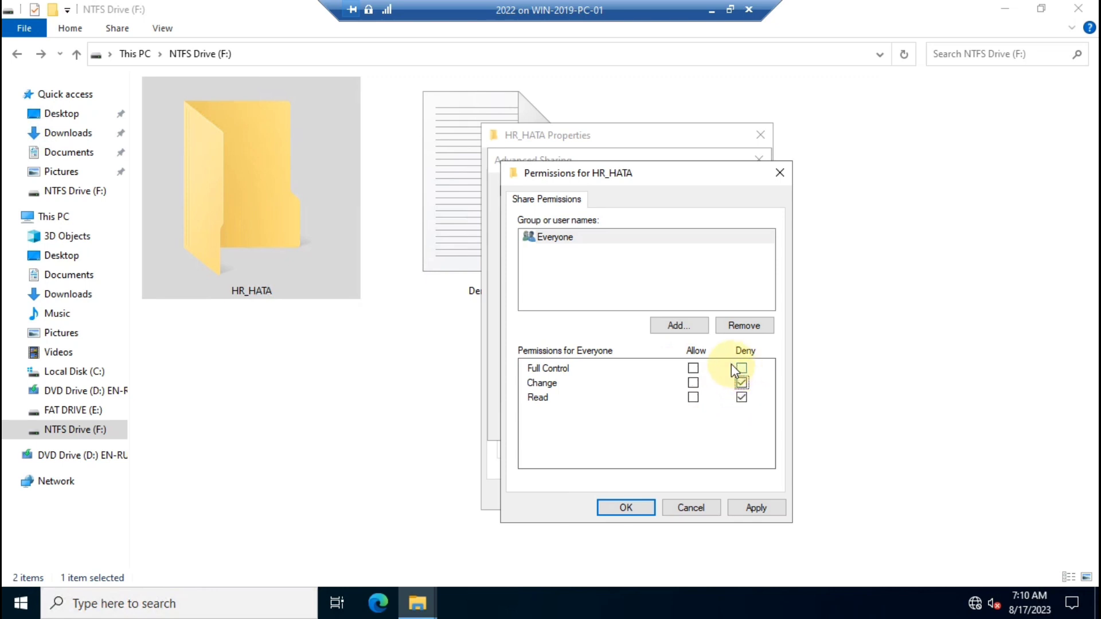
left_click(693, 370)
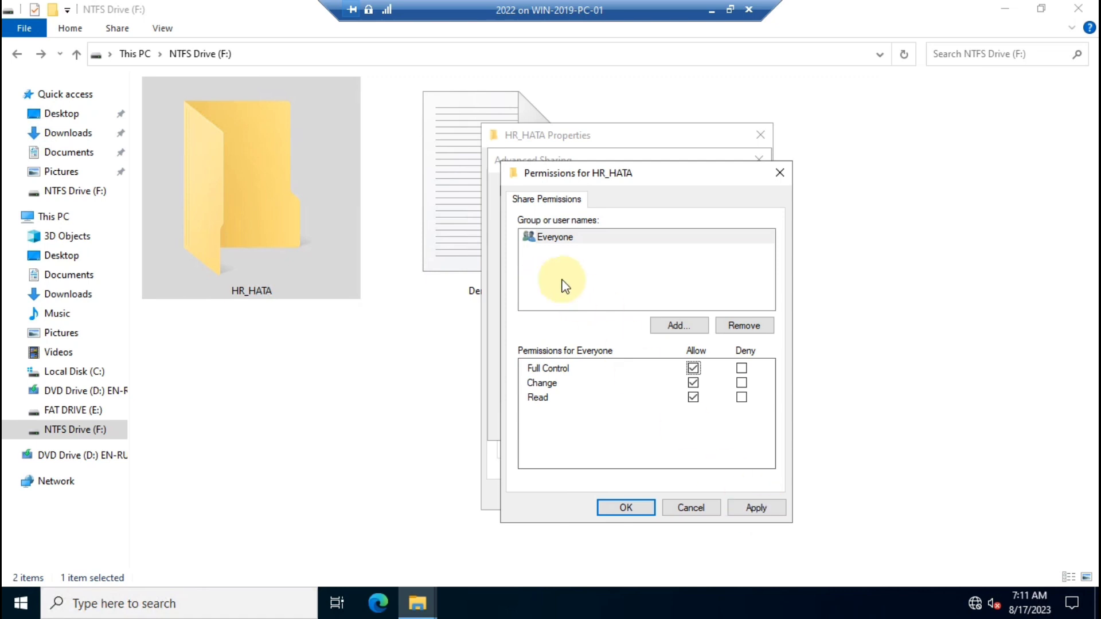
Keep Everyone as the only group, leaving it set to Allow Full Control.
left_click(665, 325)
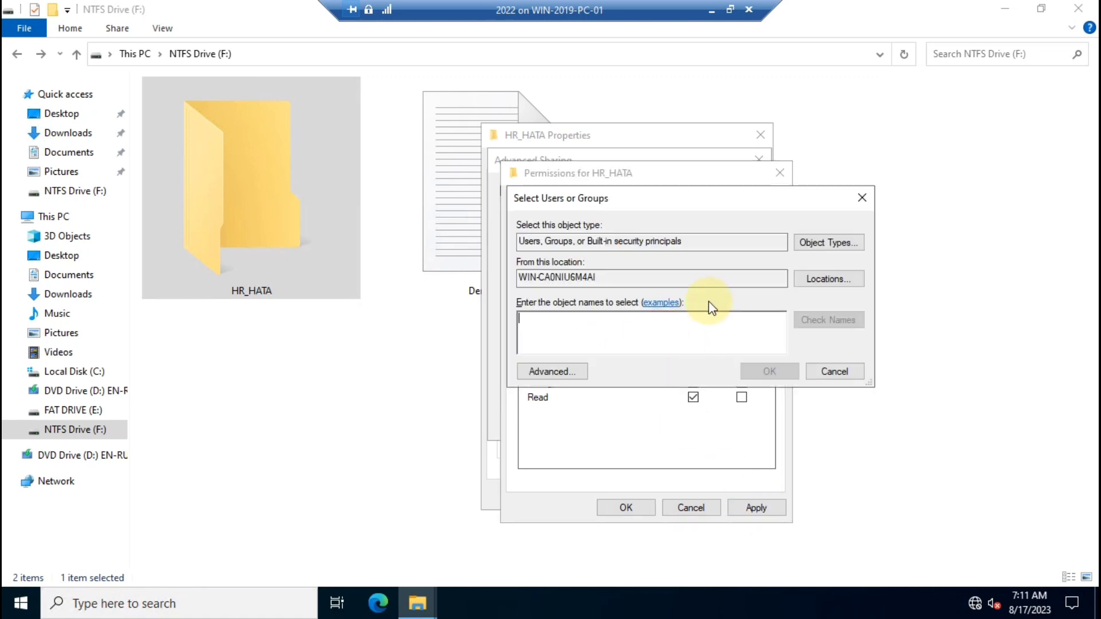
left_click(837, 379)
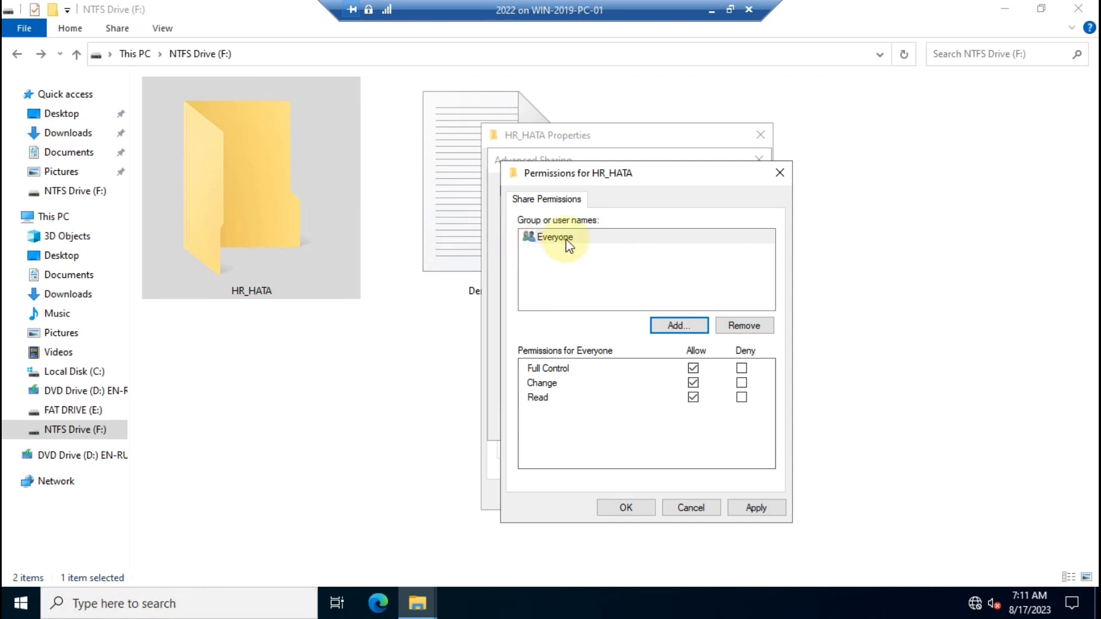
left_click(612, 246)
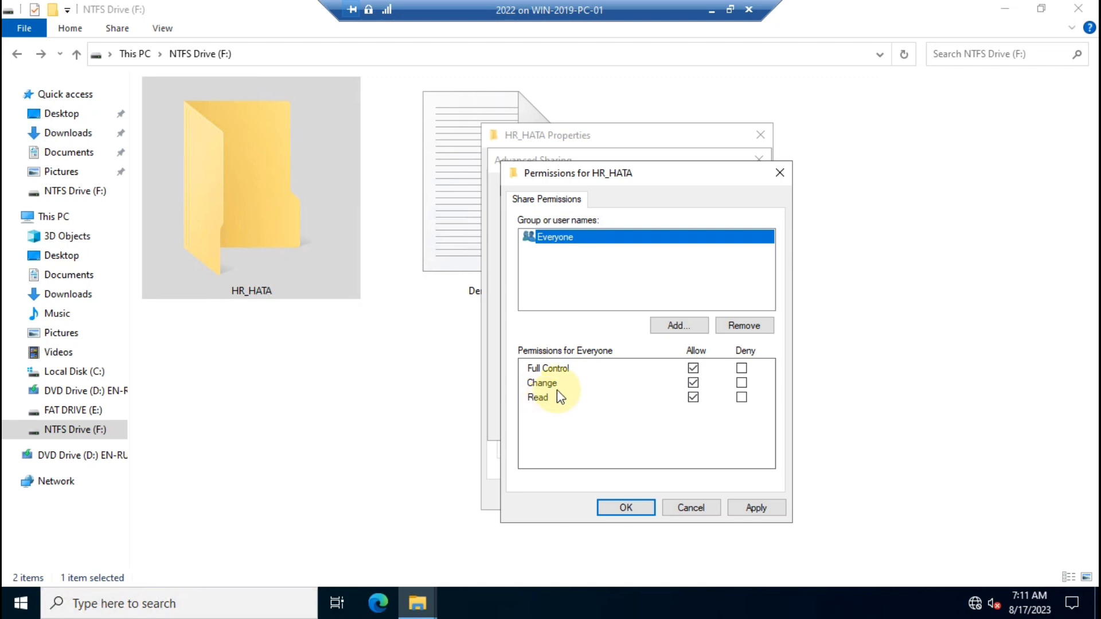
left_click(742, 370)
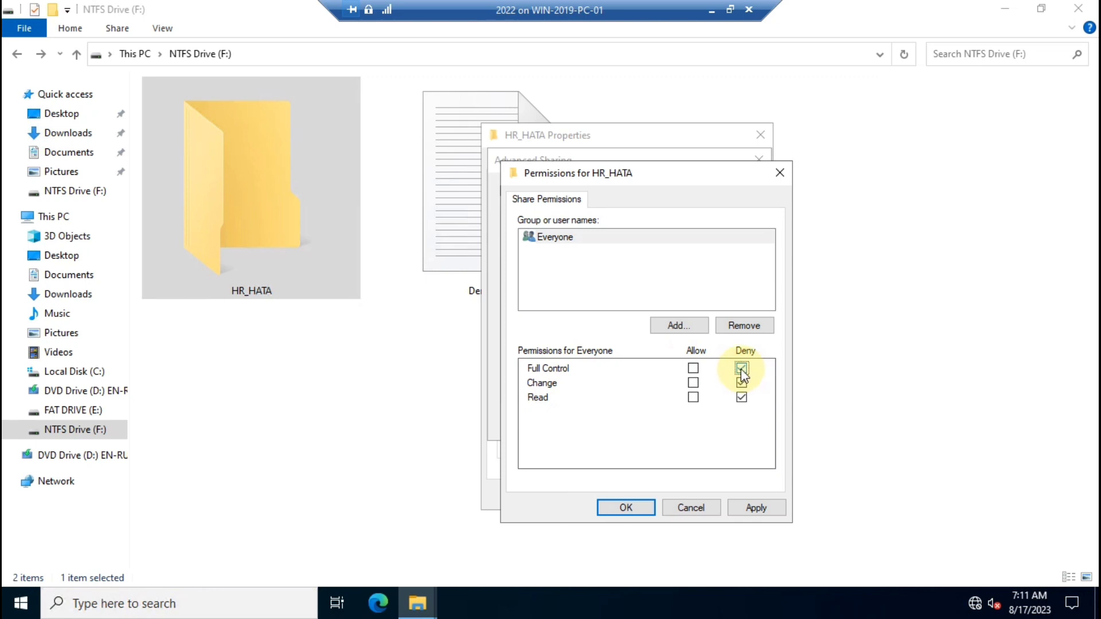
left_click(693, 368)
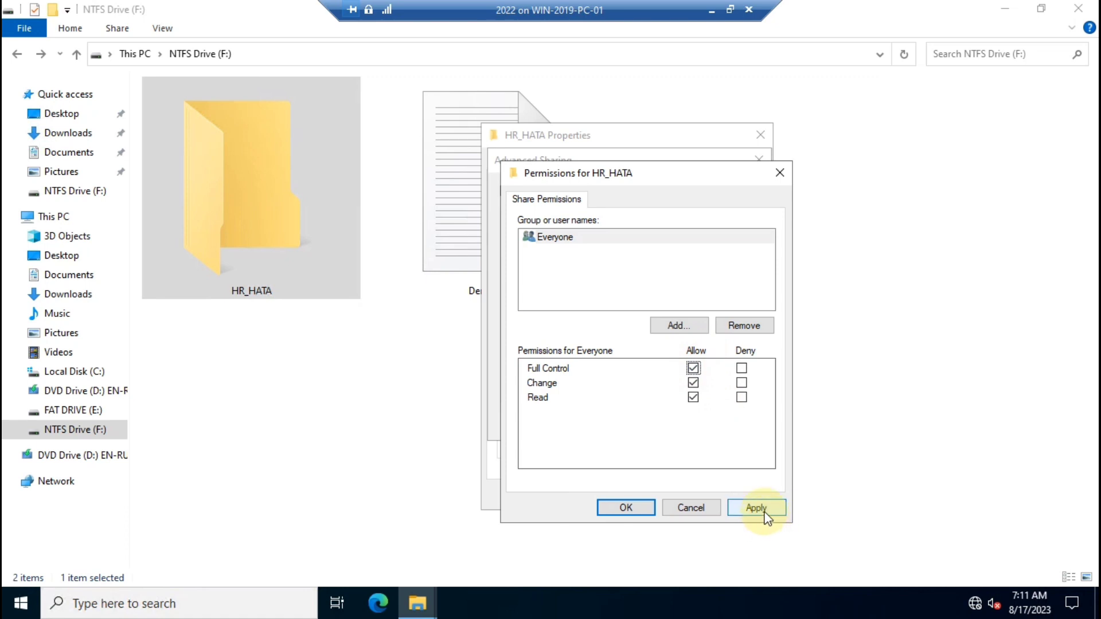
Apply and confirm the share permissions, Advanced Sharing settings and HR_HATA properties.
left_click(758, 508)
left_click(625, 507)
left_click(727, 422)
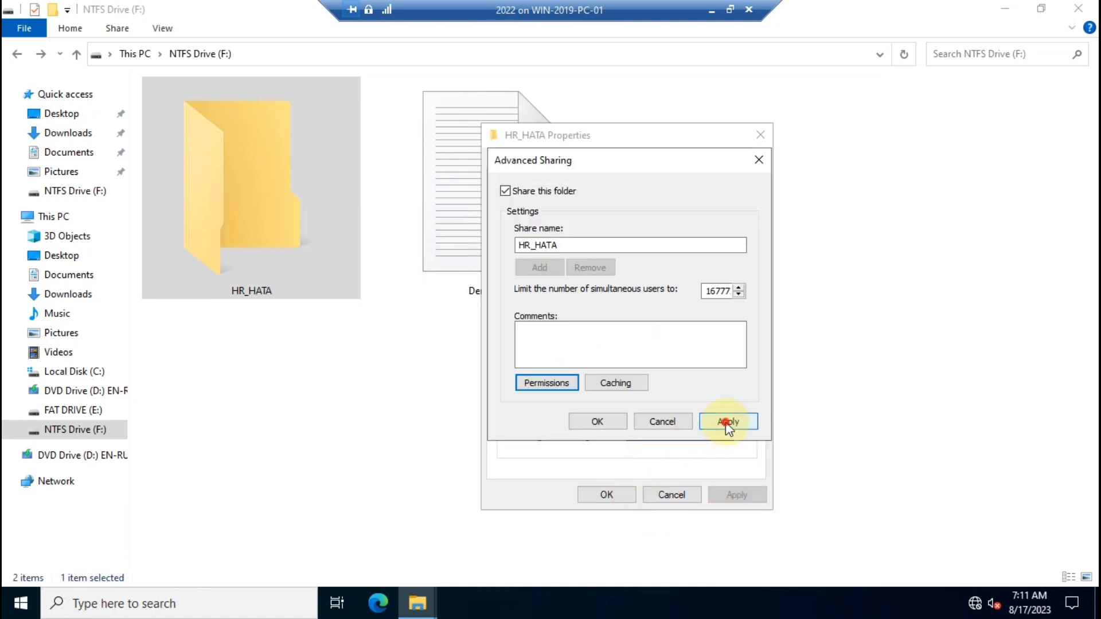
left_click(597, 423)
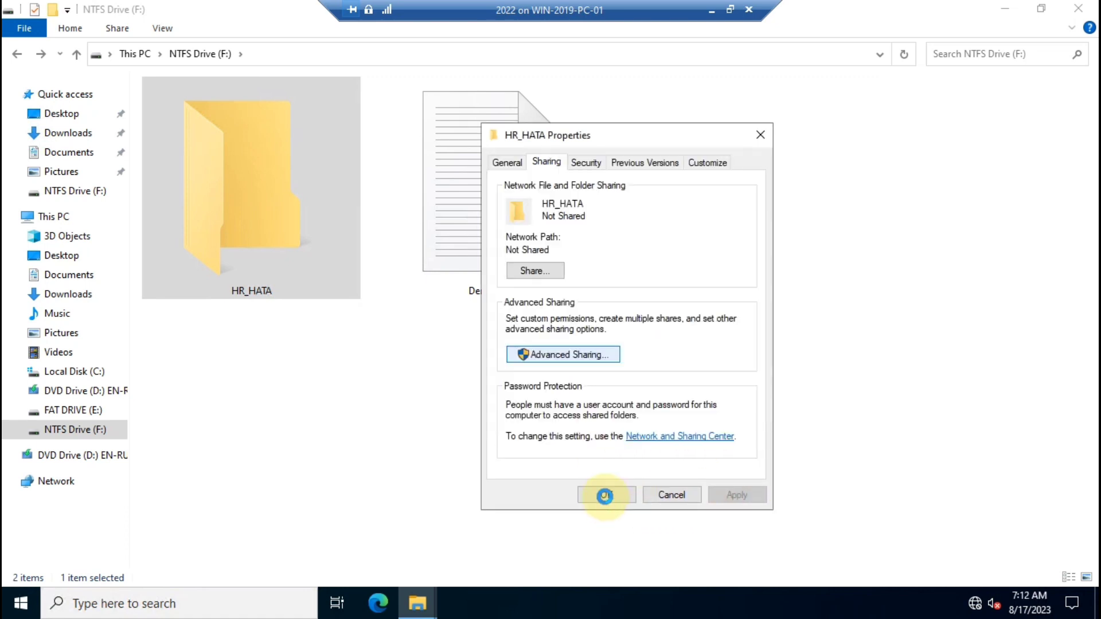
left_click(605, 495)
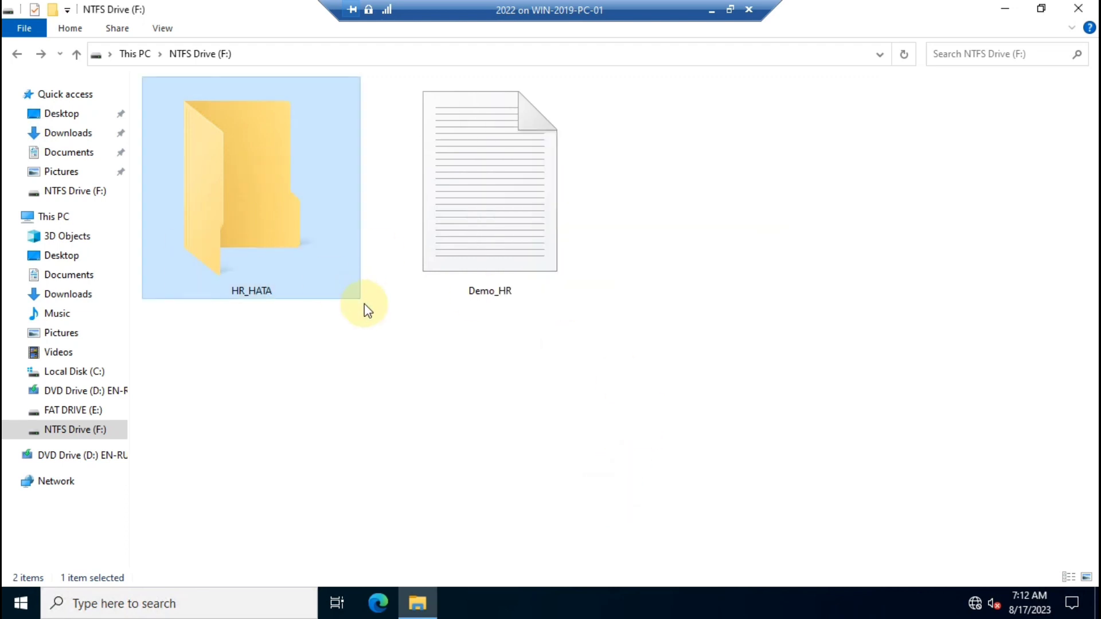
Refresh the NTFS Drive (F:) view and close its window.
right_click(350, 346)
left_click(401, 412)
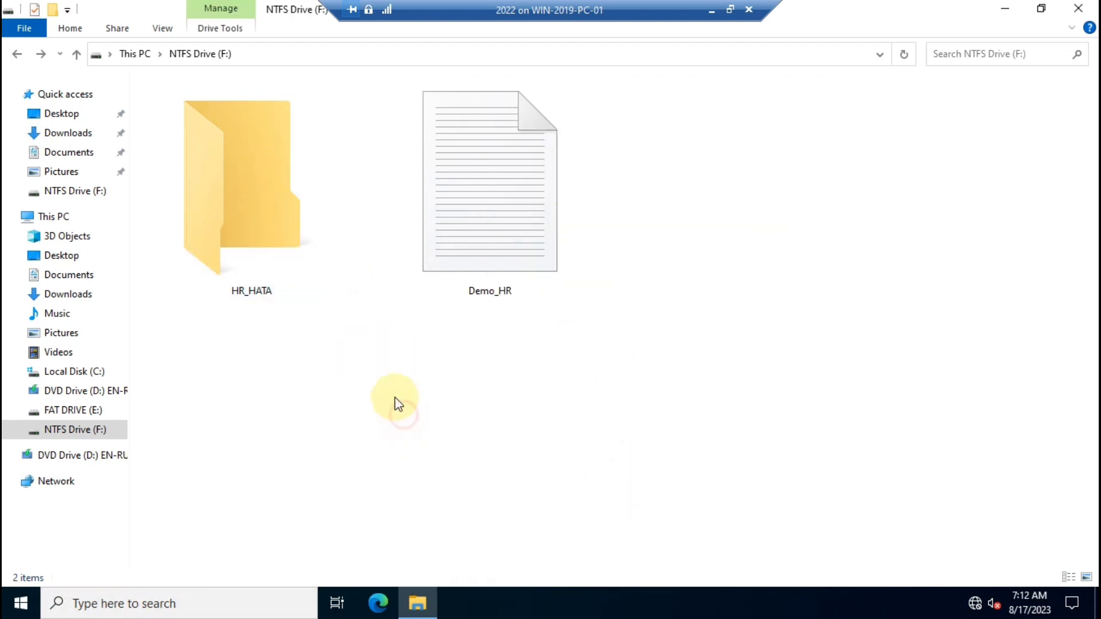
left_click(267, 216)
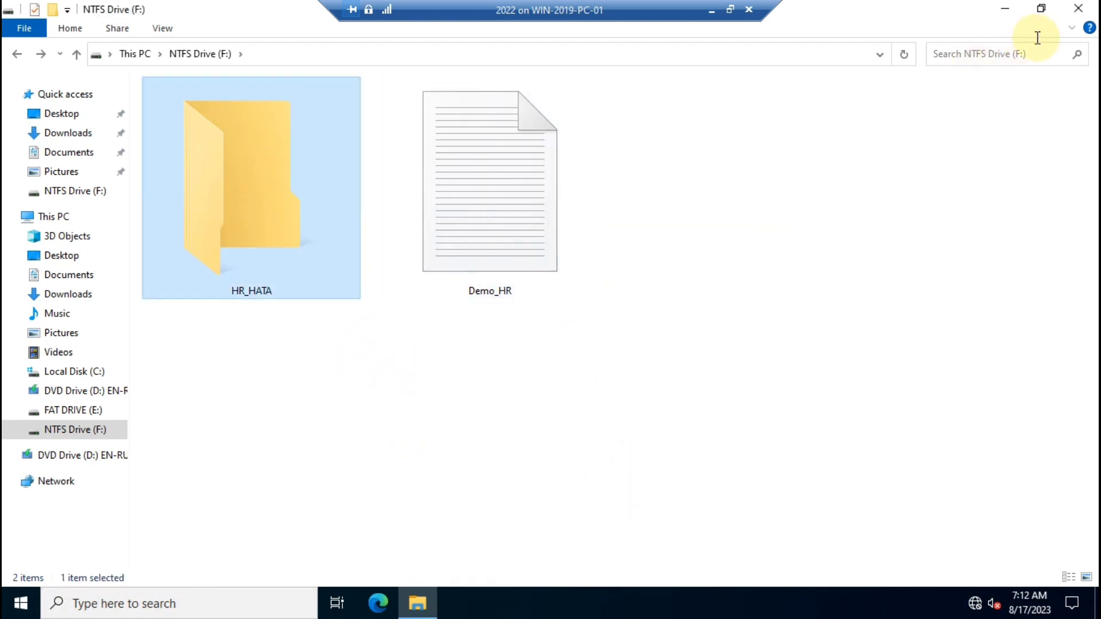
left_click(1078, 8)
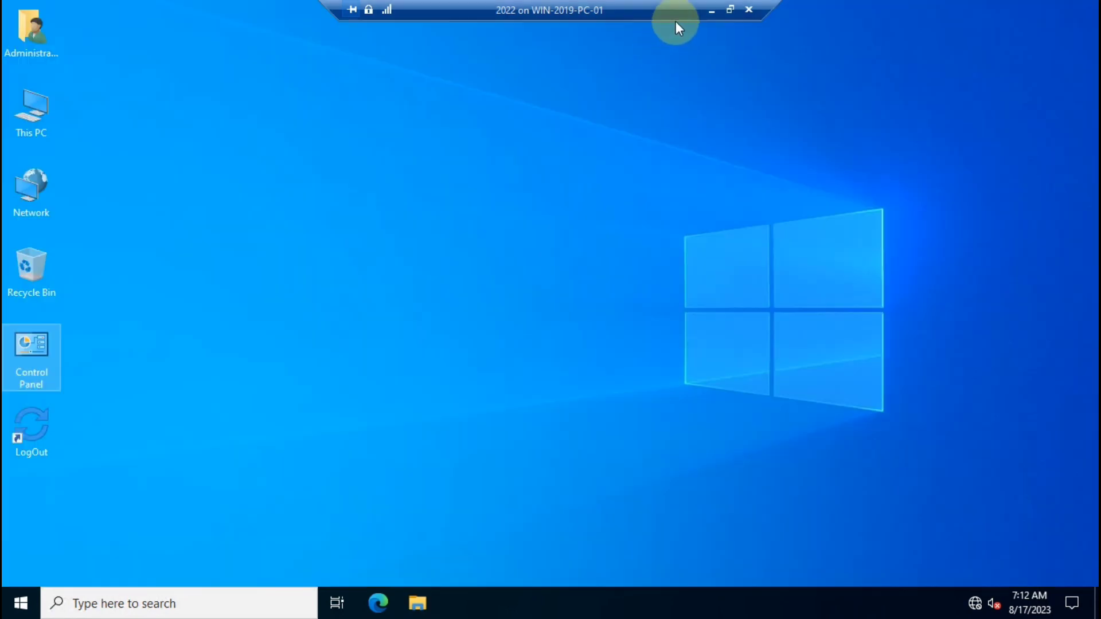
On the client, run \\10.0.0.2 and open the hr_hata share.
left_click(711, 10)
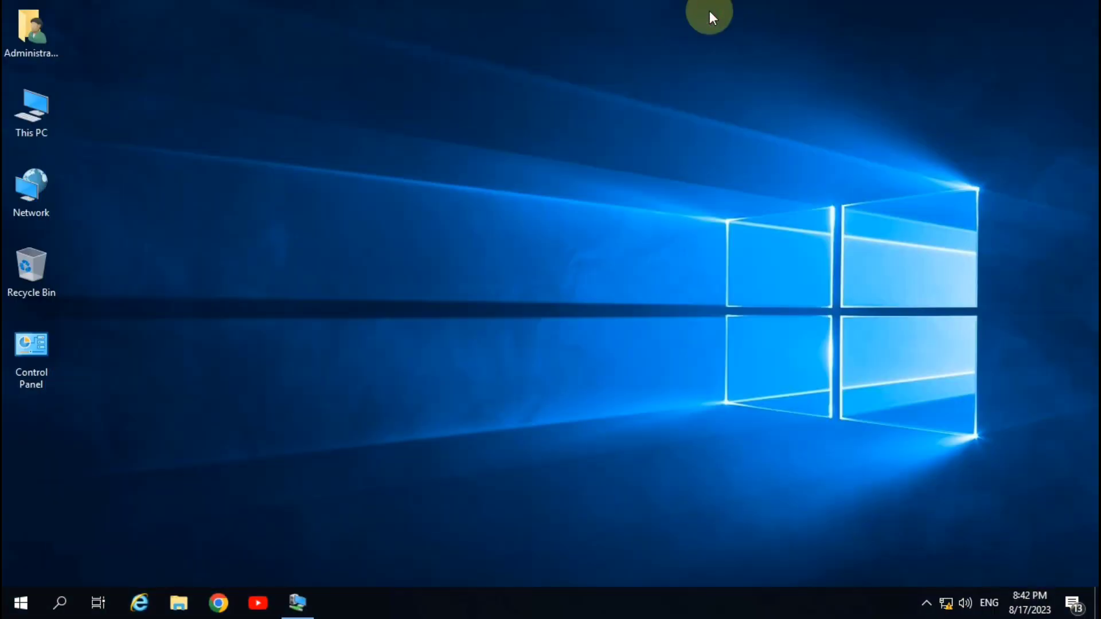
right_click(257, 147)
left_click(318, 192)
key("super+r")
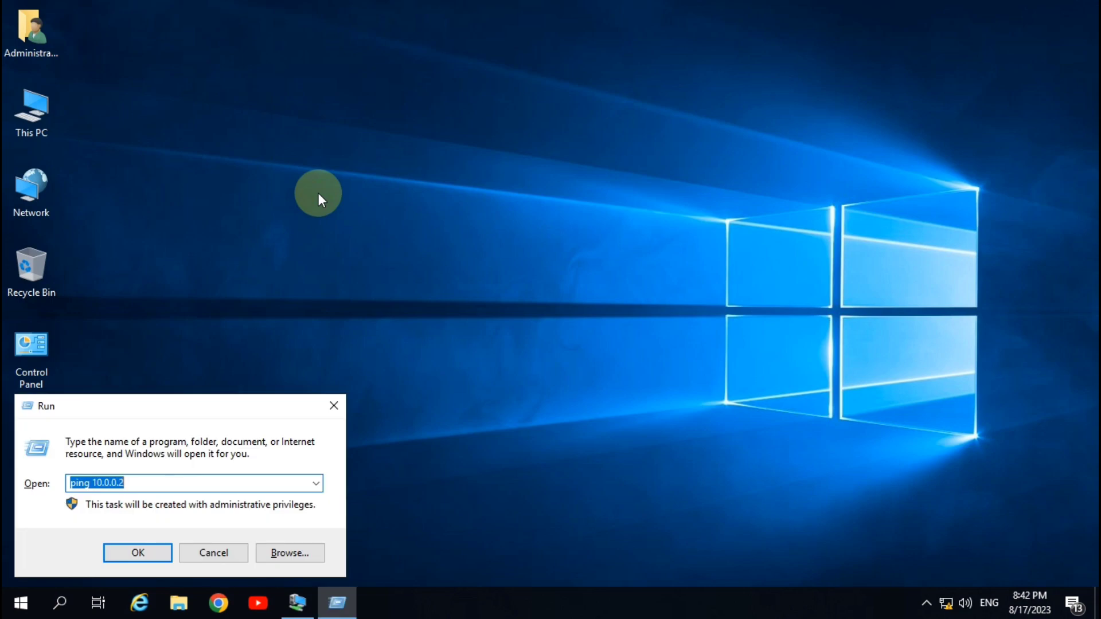
type("\\\\")
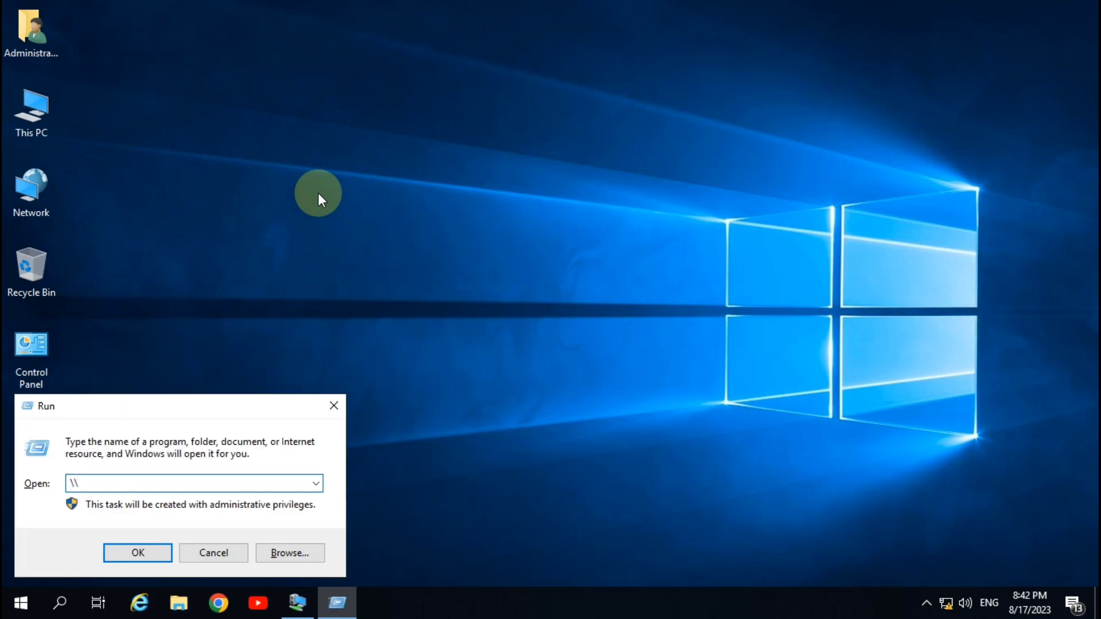
type("10.0.0.2")
key("Return")
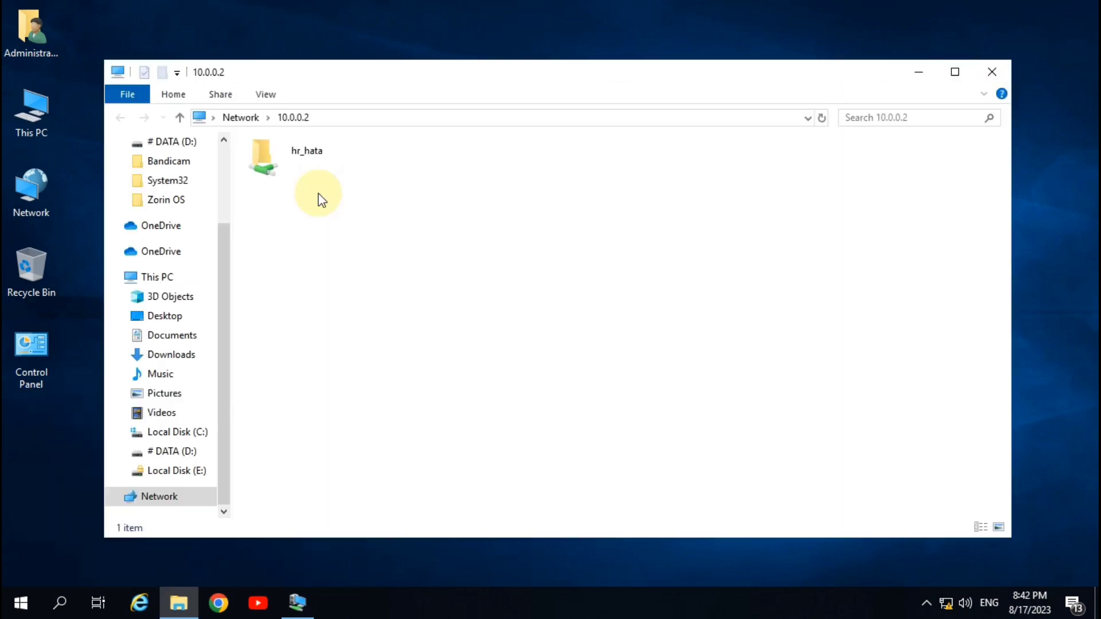
left_click(309, 157)
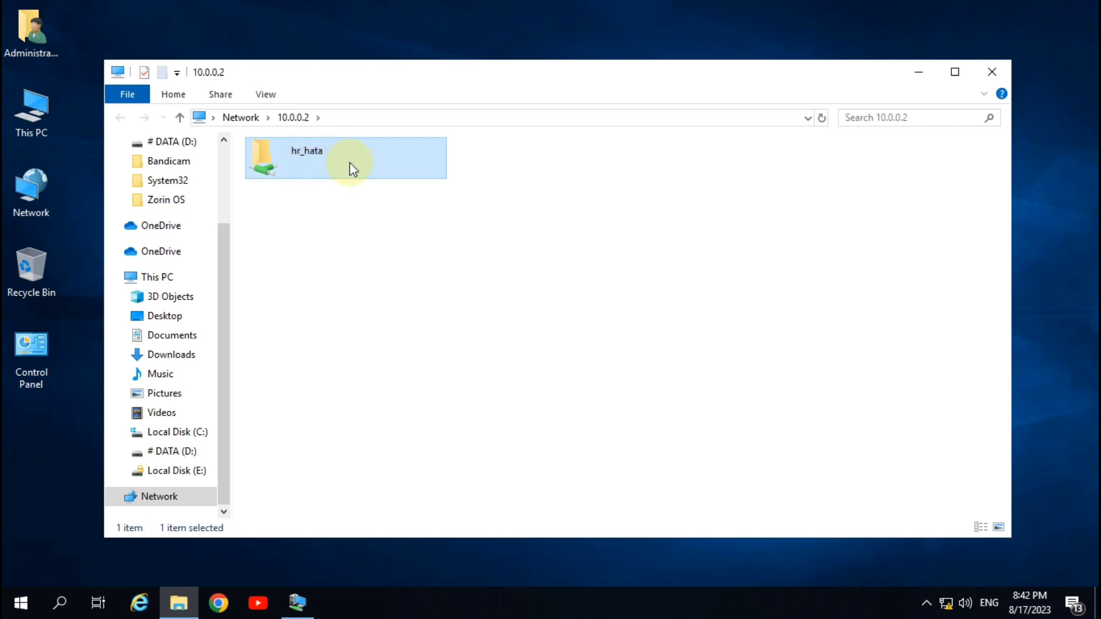
double_click(309, 158)
Create a New Text Document and a New folder in hr_hata, then return to the server.
right_click(336, 206)
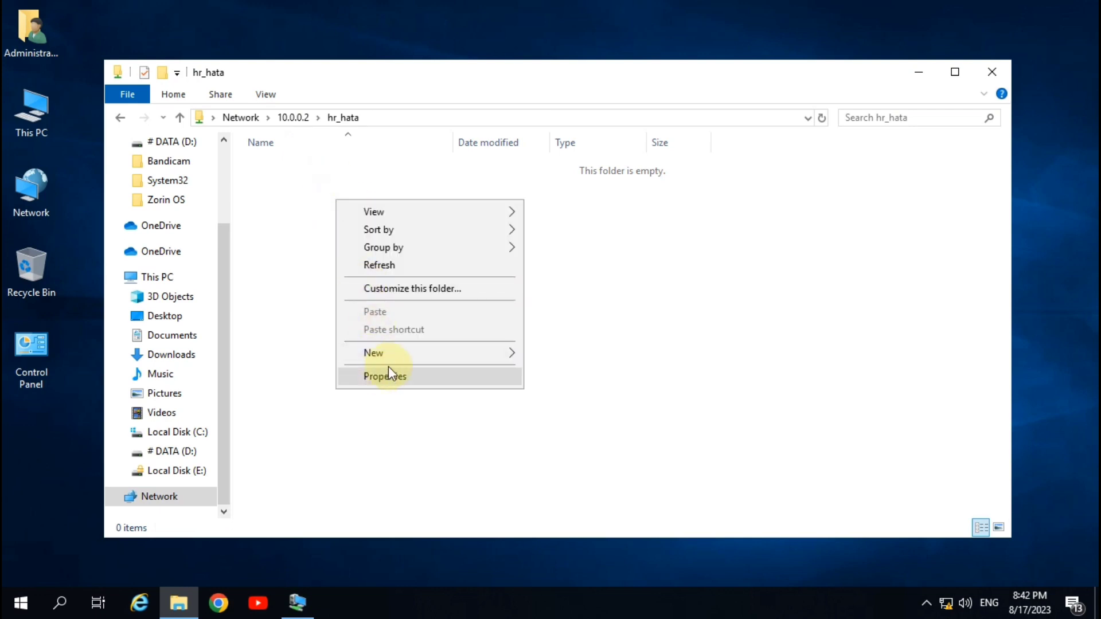
left_click(394, 352)
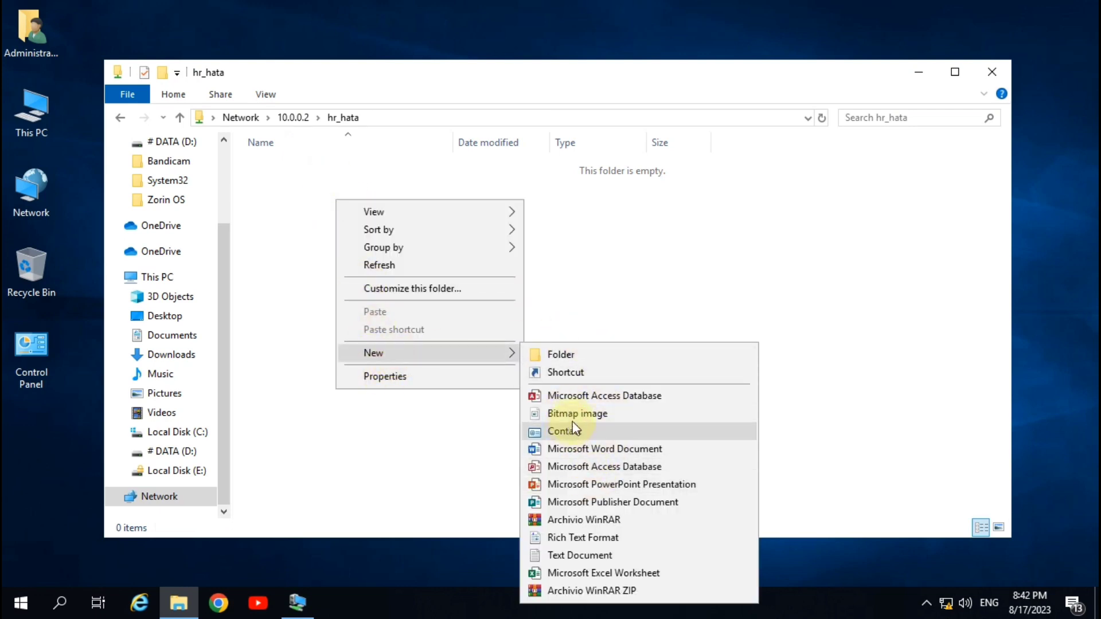
left_click(572, 557)
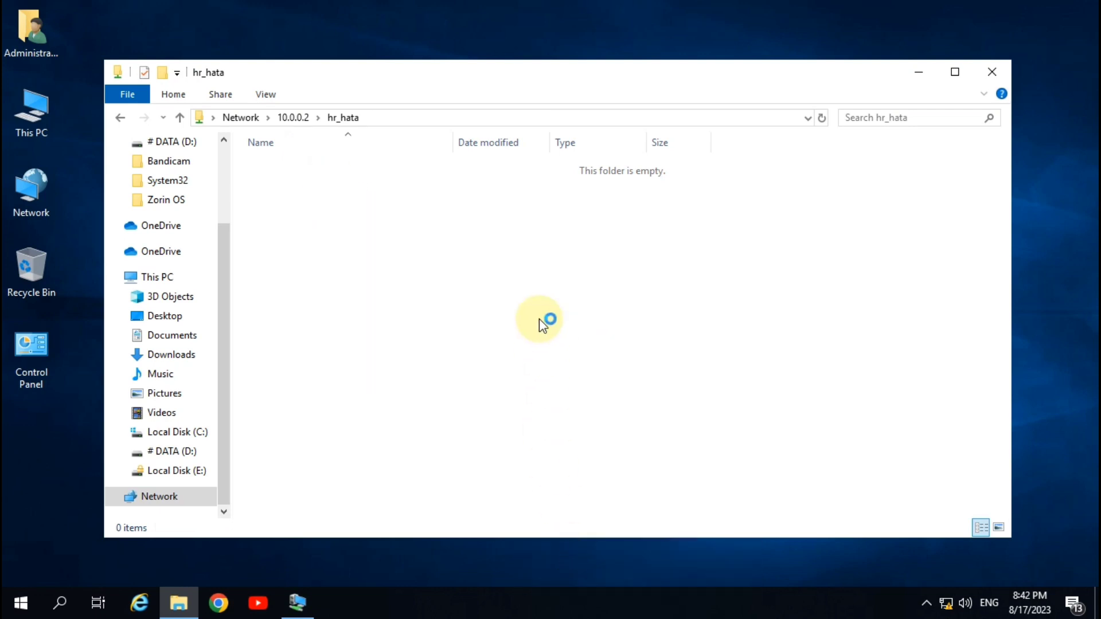
left_click(513, 294)
right_click(353, 200)
left_click(437, 371)
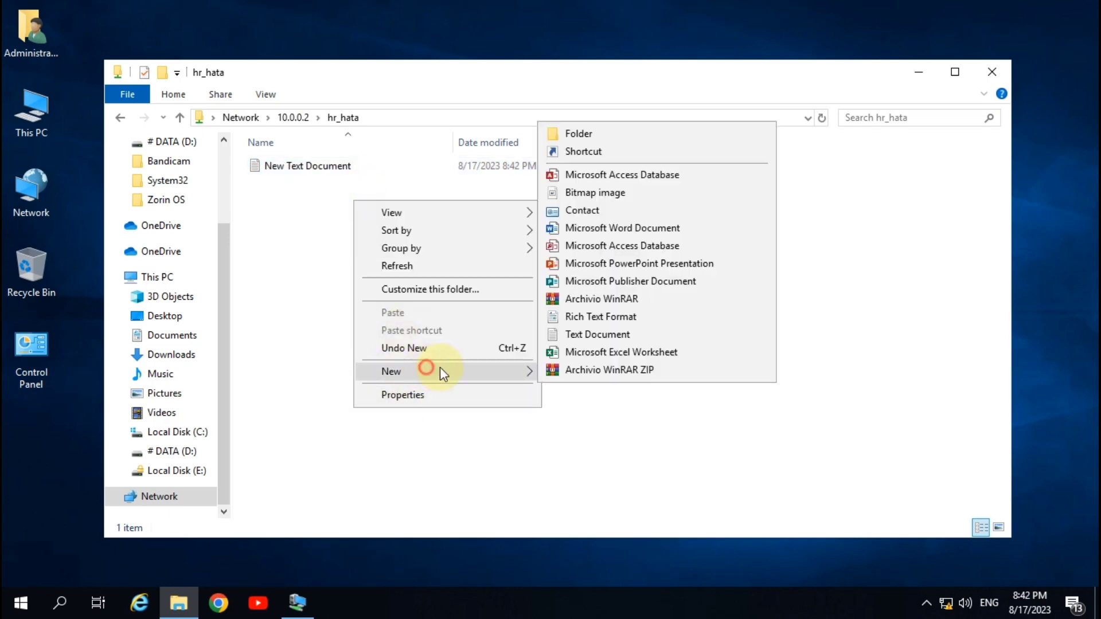
left_click(576, 135)
left_click(378, 262)
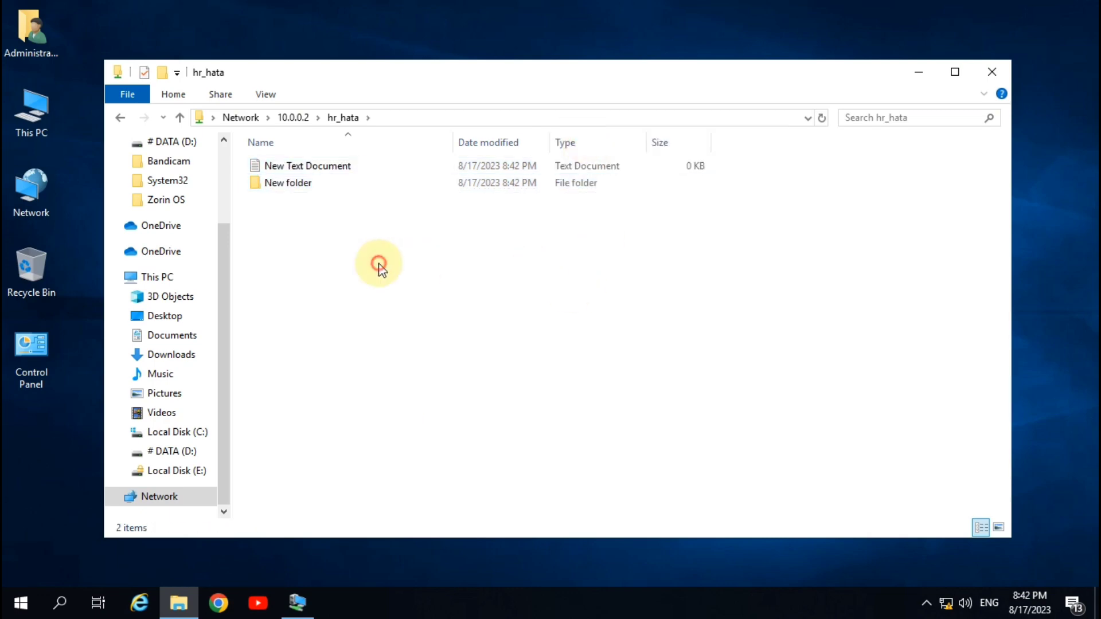
left_click(991, 72)
left_click(297, 601)
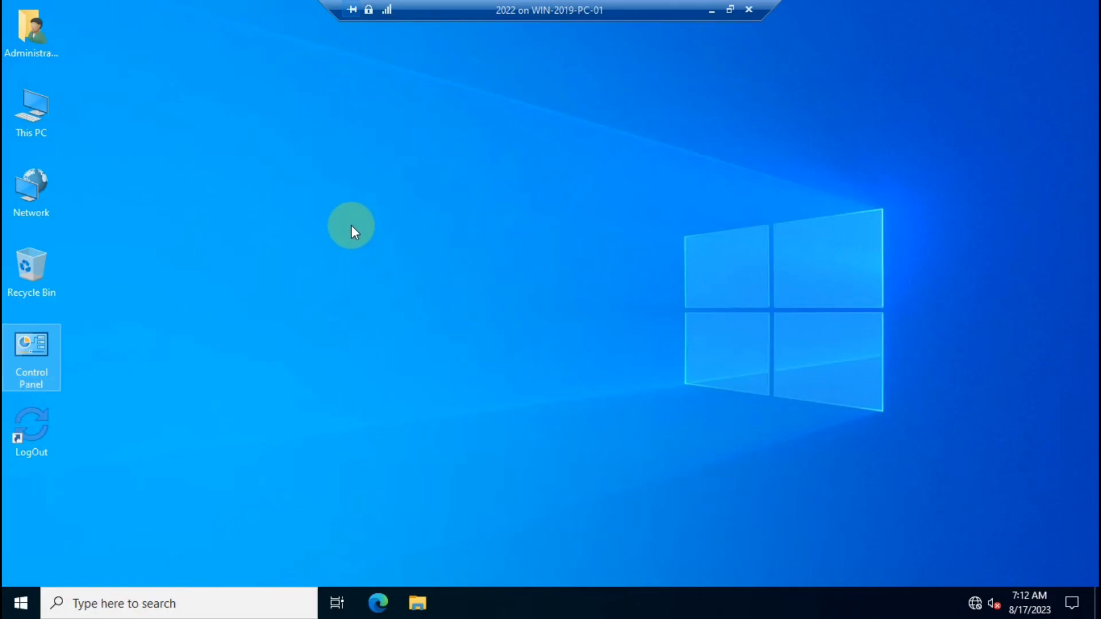
Open the HR_HATA folder's share permissions from NTFS Drive (F:) on the server.
key("super+e")
left_click(61, 219)
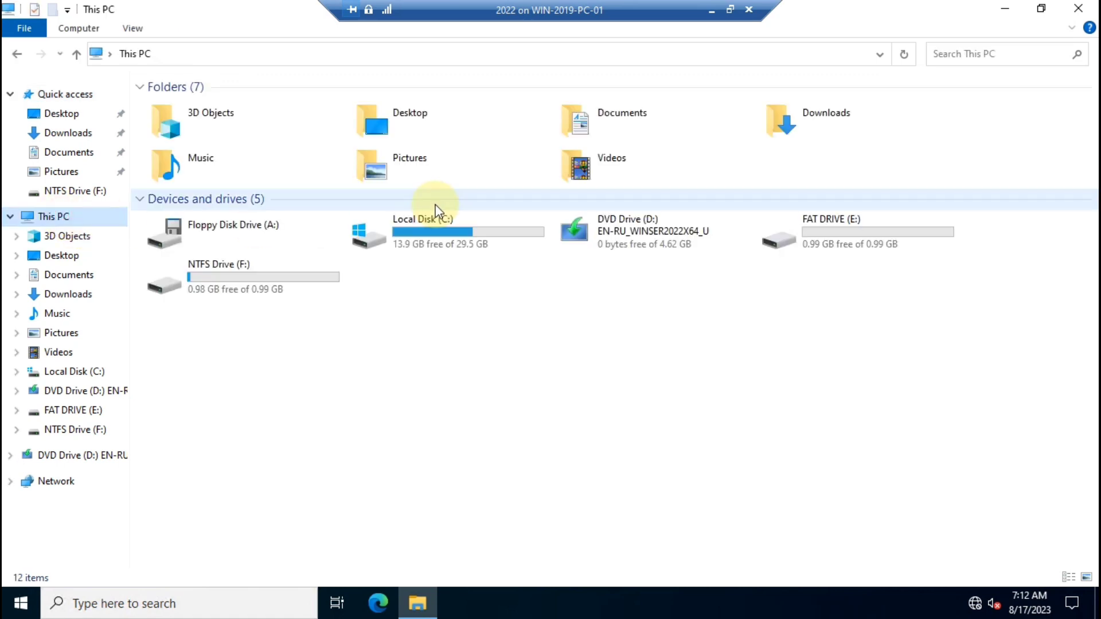
double_click(207, 282)
right_click(253, 132)
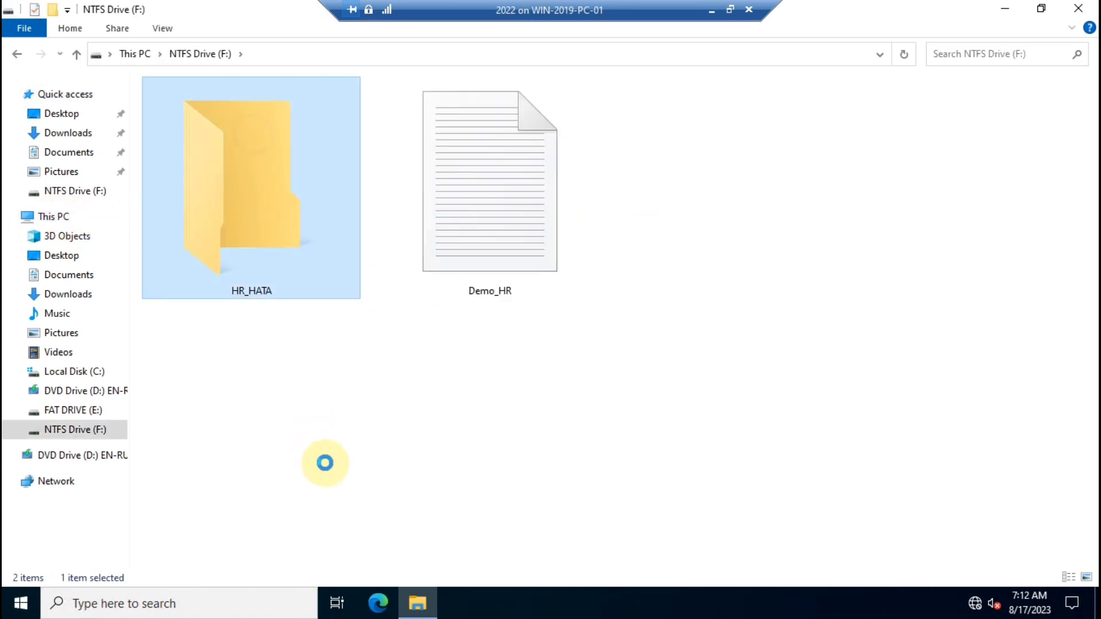
left_click(302, 405)
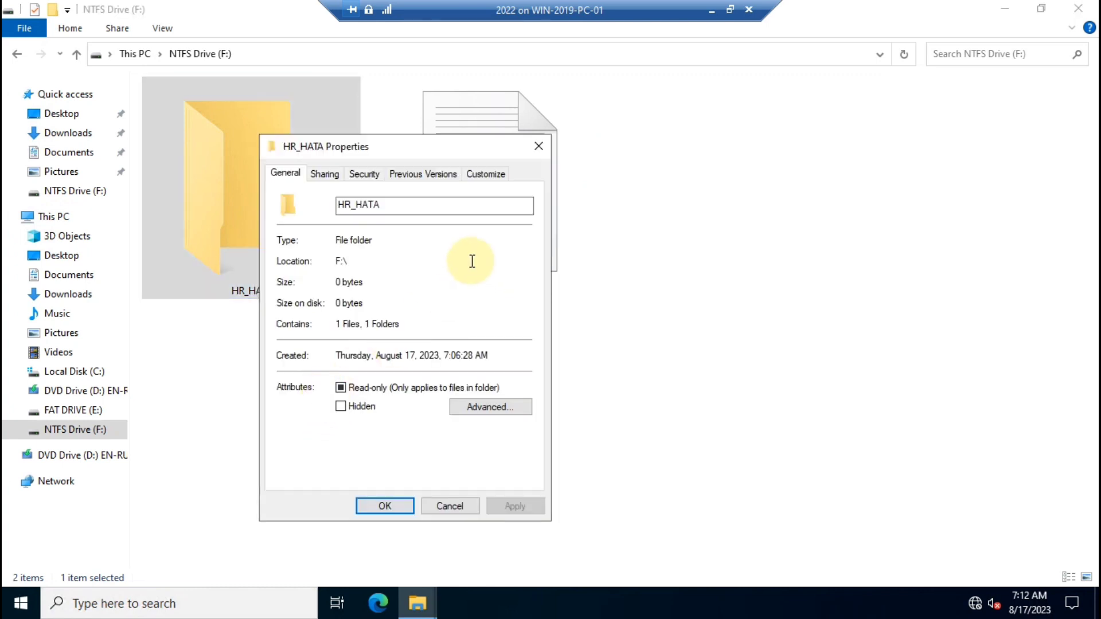
left_click_drag(521, 157, 600, 143)
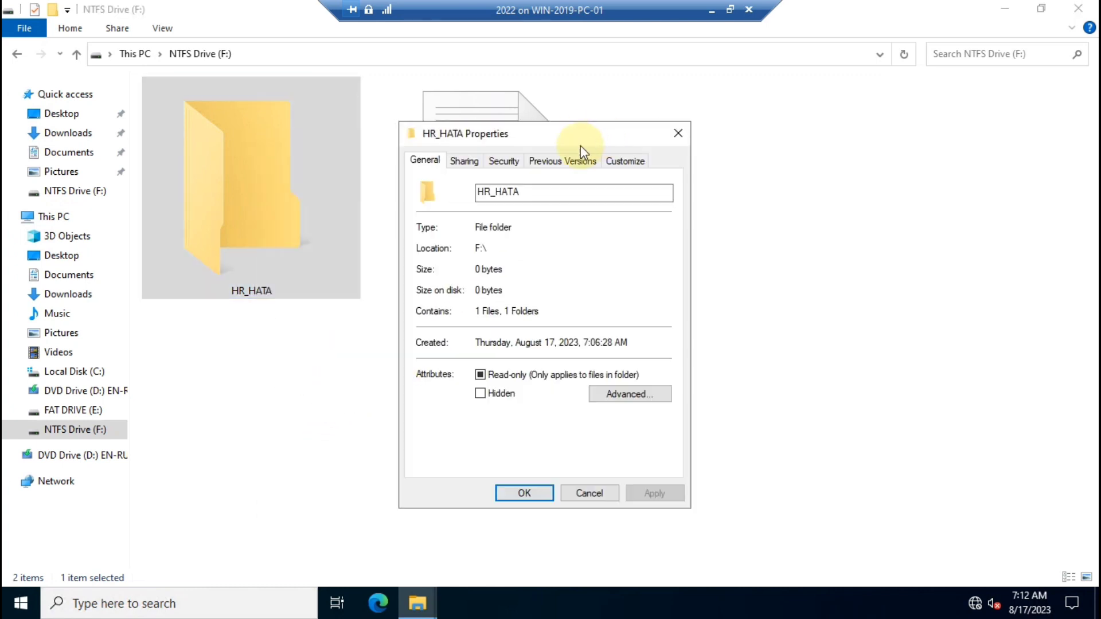
left_click(470, 163)
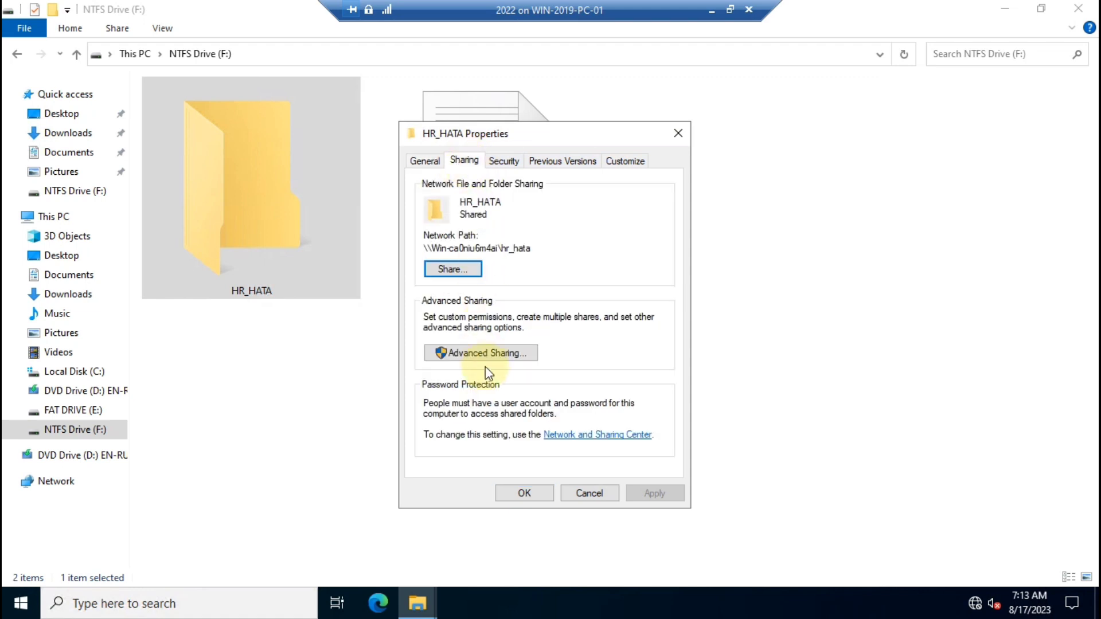
left_click(488, 352)
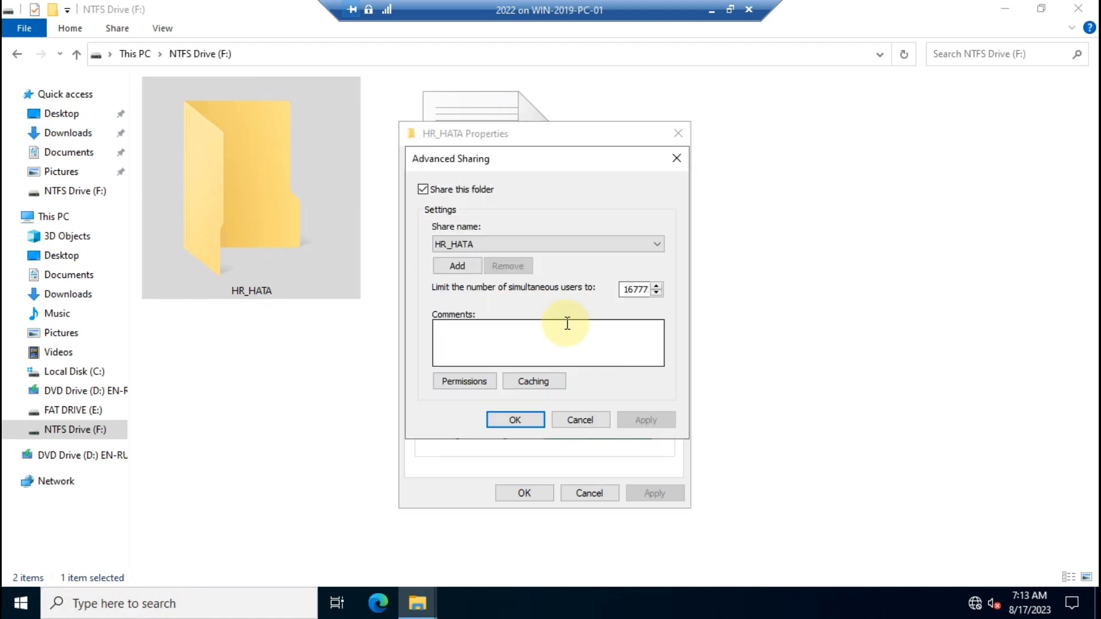
left_click(468, 384)
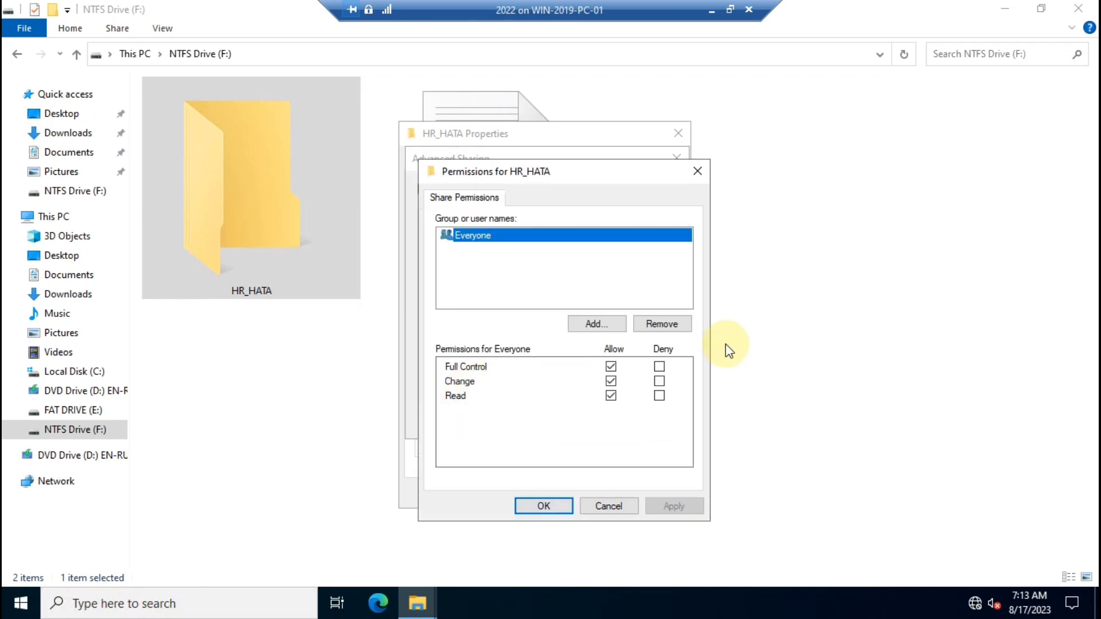
Deny Everyone Full Control, Change and Read, accept the warning, and close all dialogs.
left_click(659, 366)
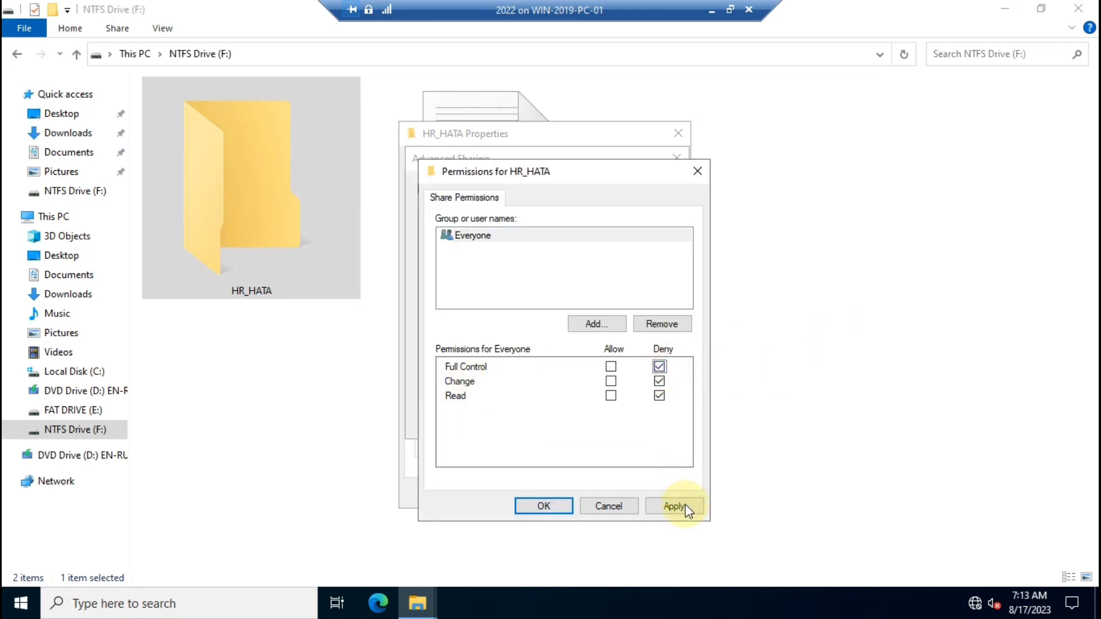
left_click(542, 506)
left_click(609, 372)
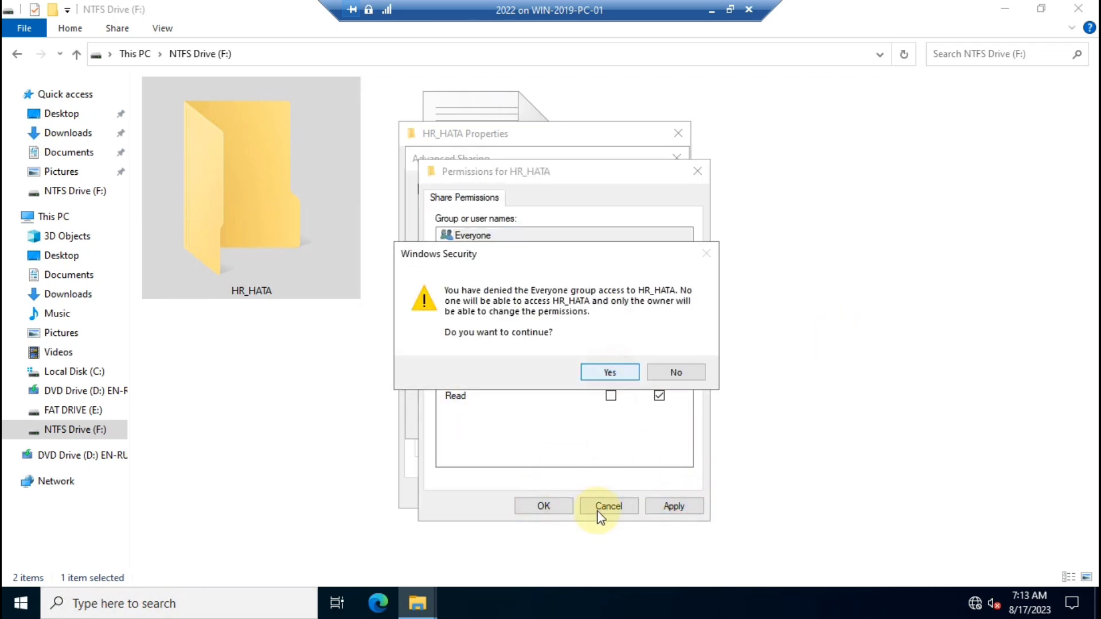
left_click(542, 506)
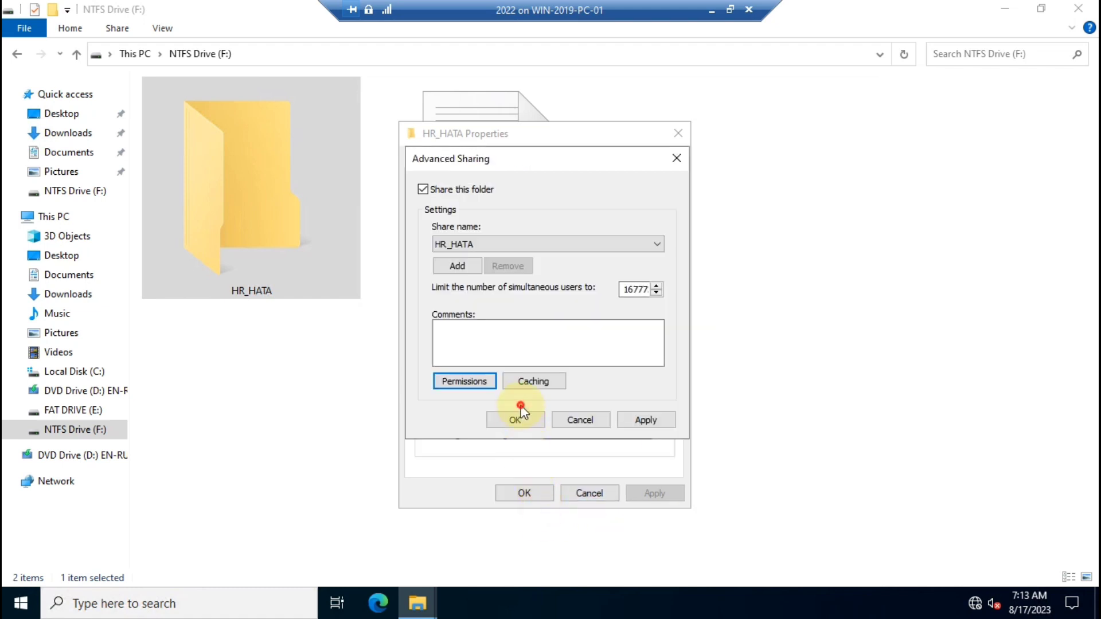
left_click(518, 422)
left_click(523, 497)
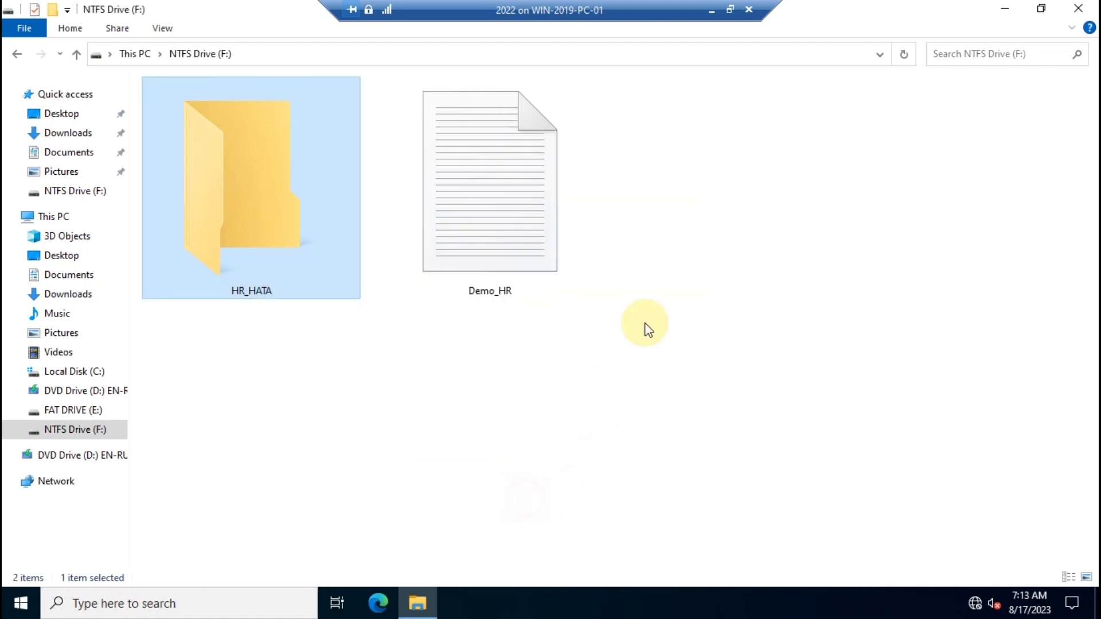
left_click(1078, 8)
left_click(714, 11)
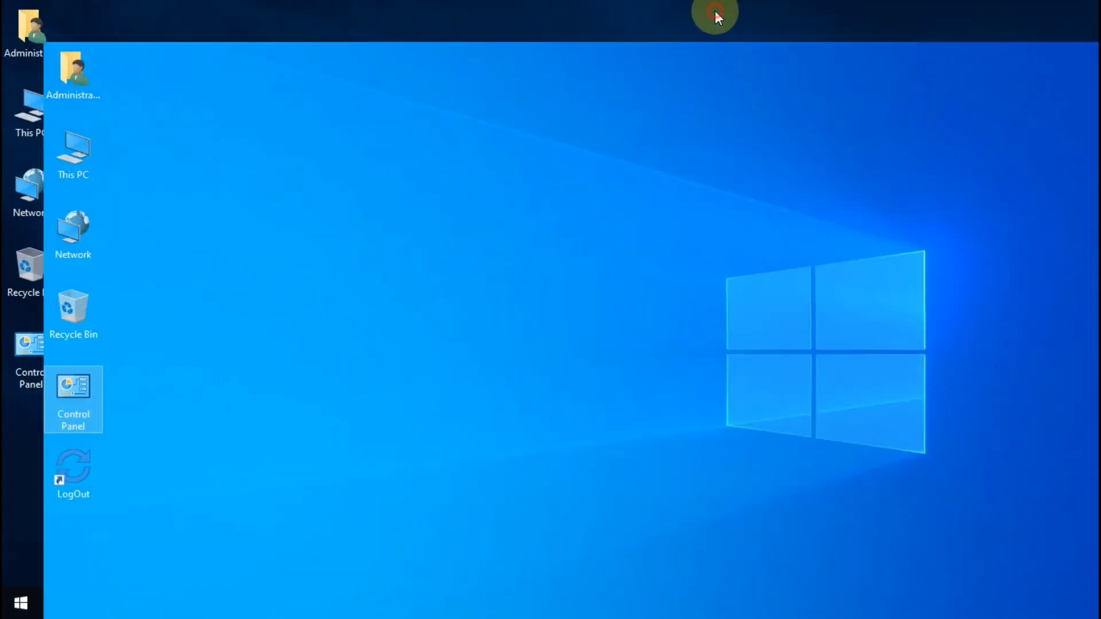
Open \\10.0.0.2 on the client and try hr_hata, getting a permission-denied network error.
key("super+r")
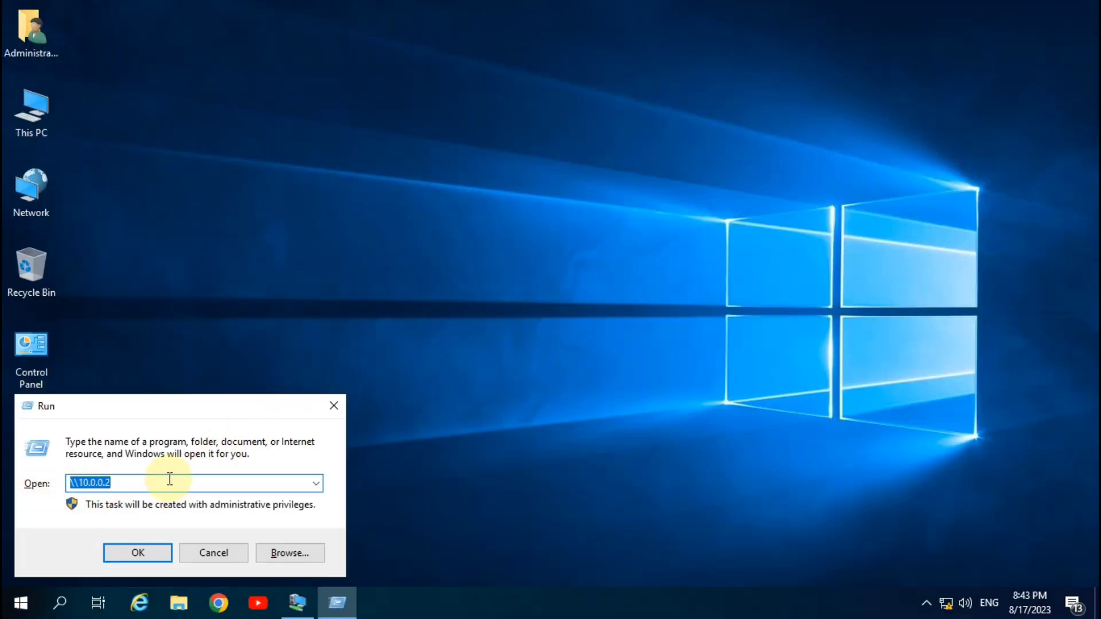
left_click(131, 552)
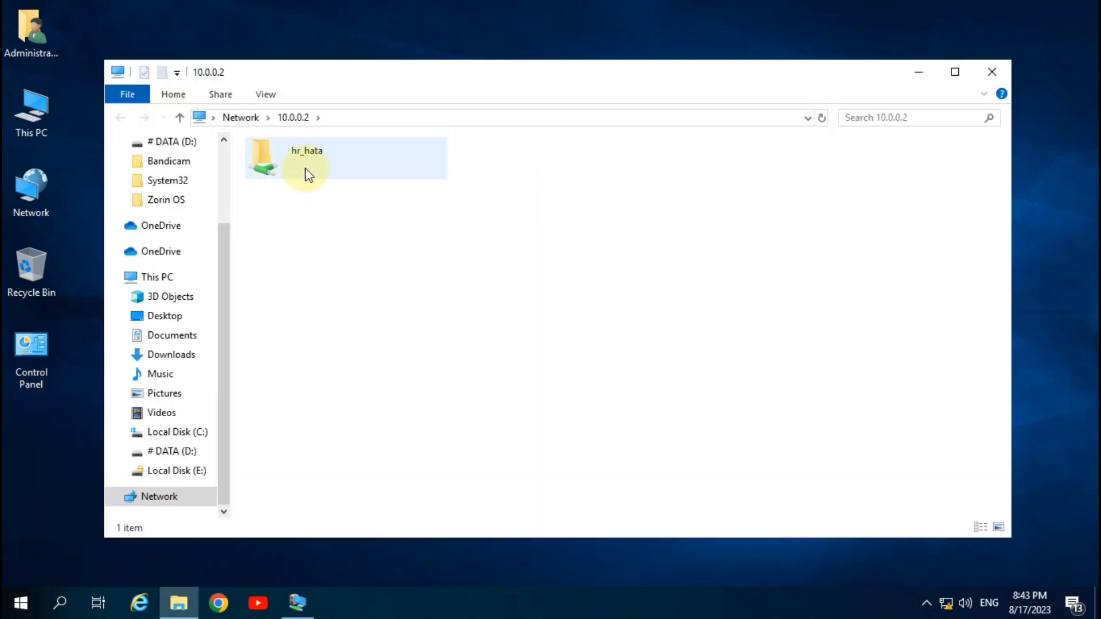
double_click(307, 154)
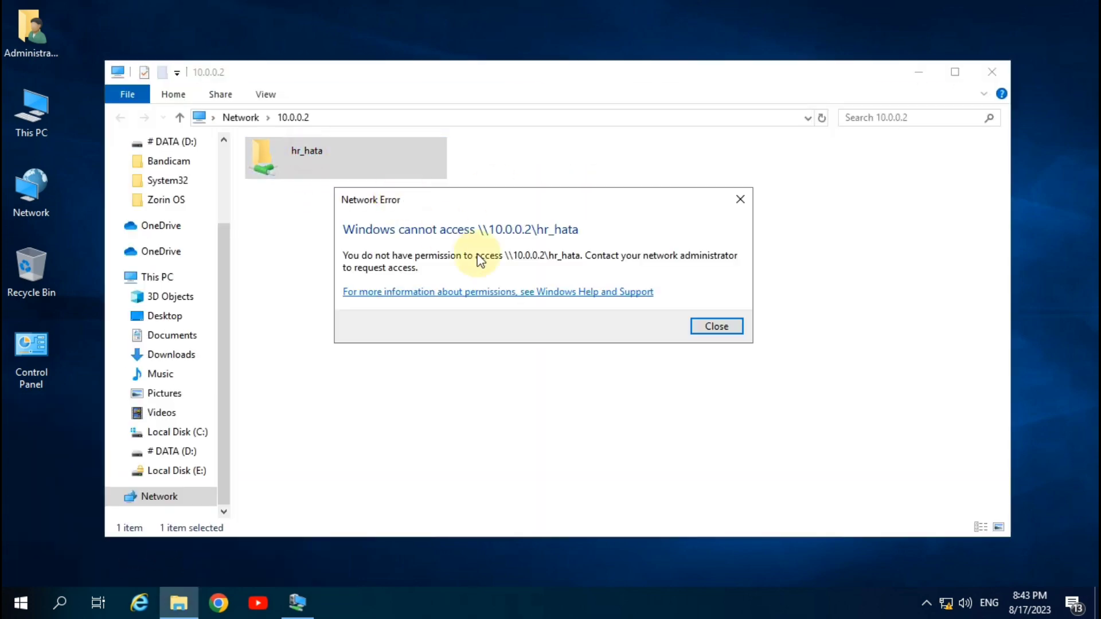
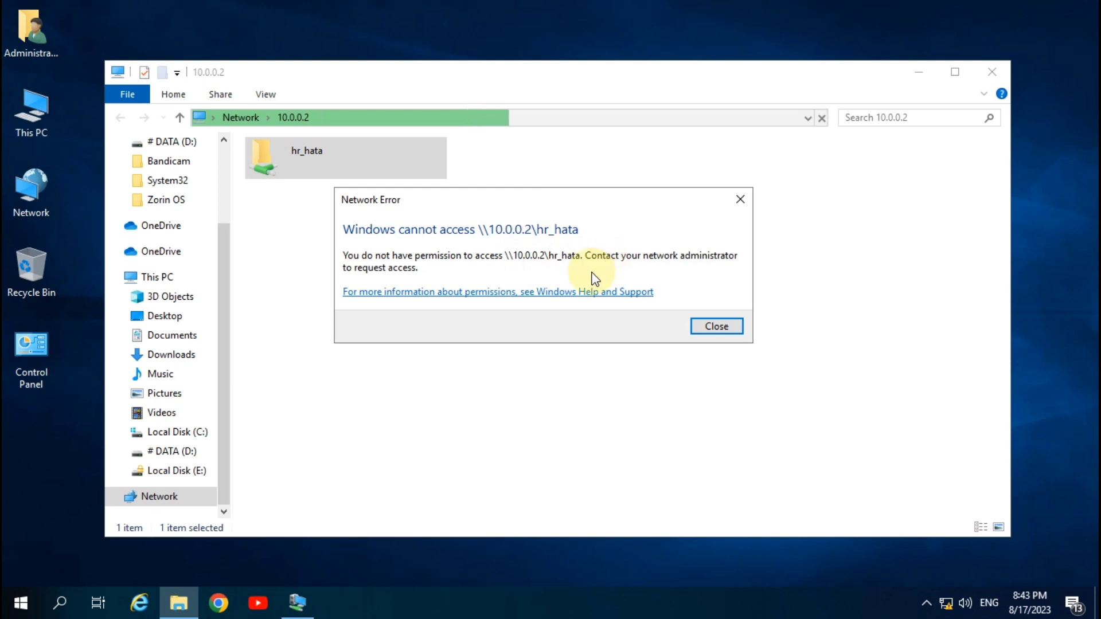
Dismiss the network access error, close the host's Explorer window and refresh the host desktop.
left_click(730, 327)
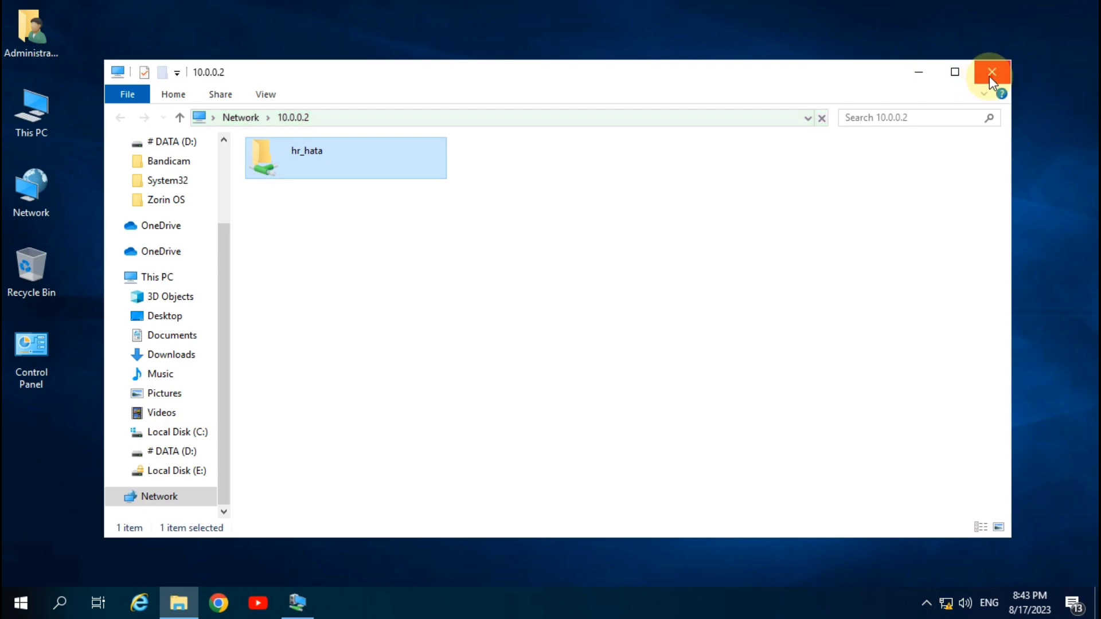
left_click(988, 74)
right_click(373, 141)
left_click(421, 194)
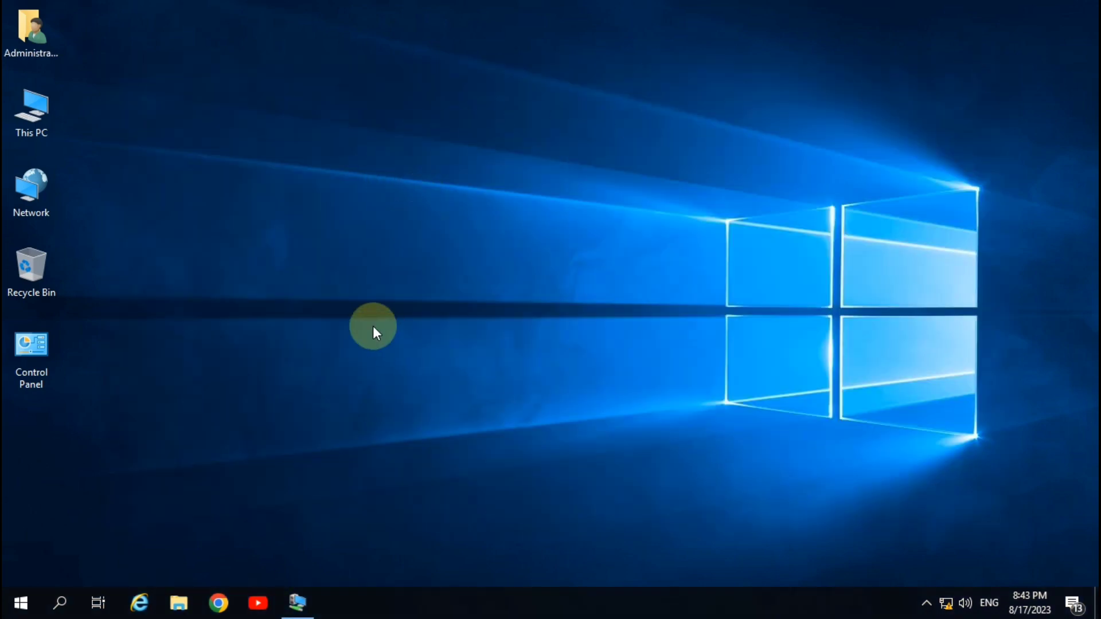
On the virtual machine, open This PC and select NTFS Drive (F:).
left_click(297, 599)
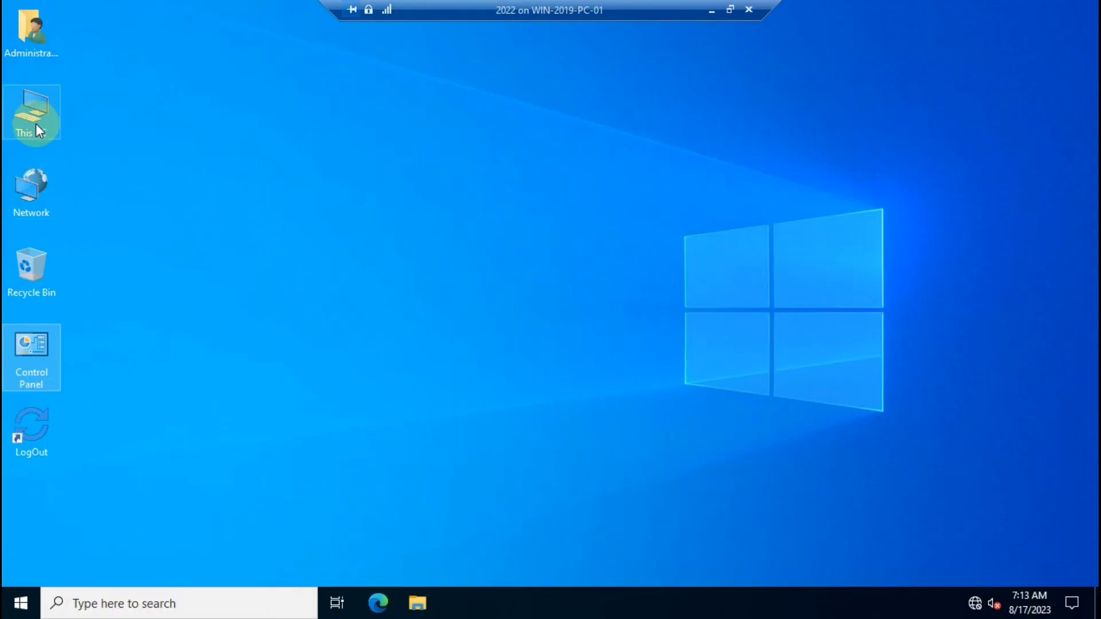
double_click(37, 126)
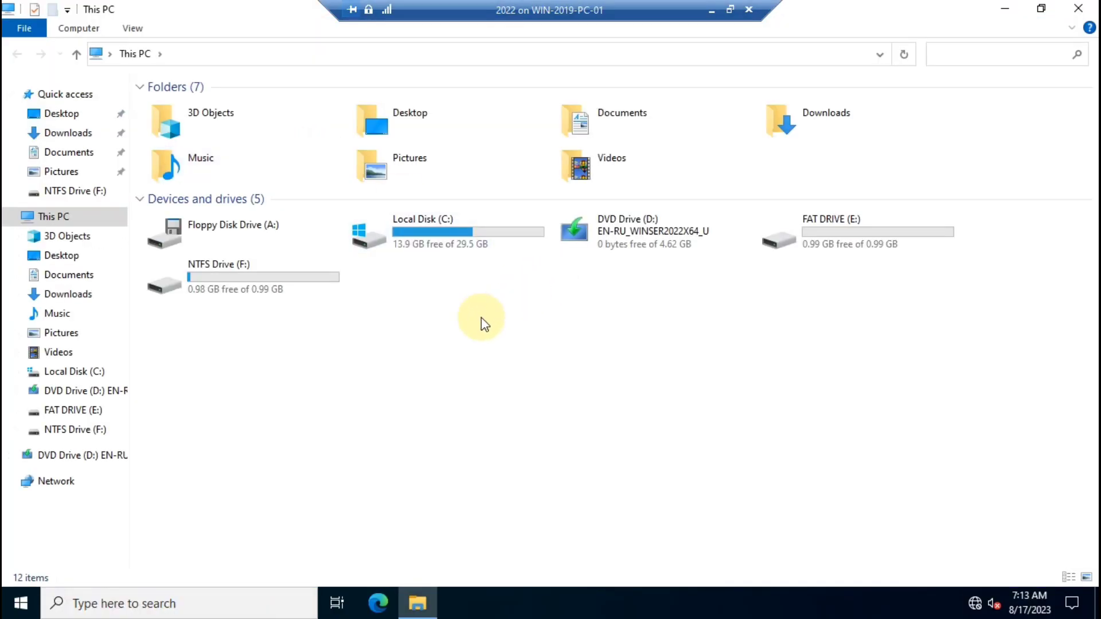
left_click(262, 288)
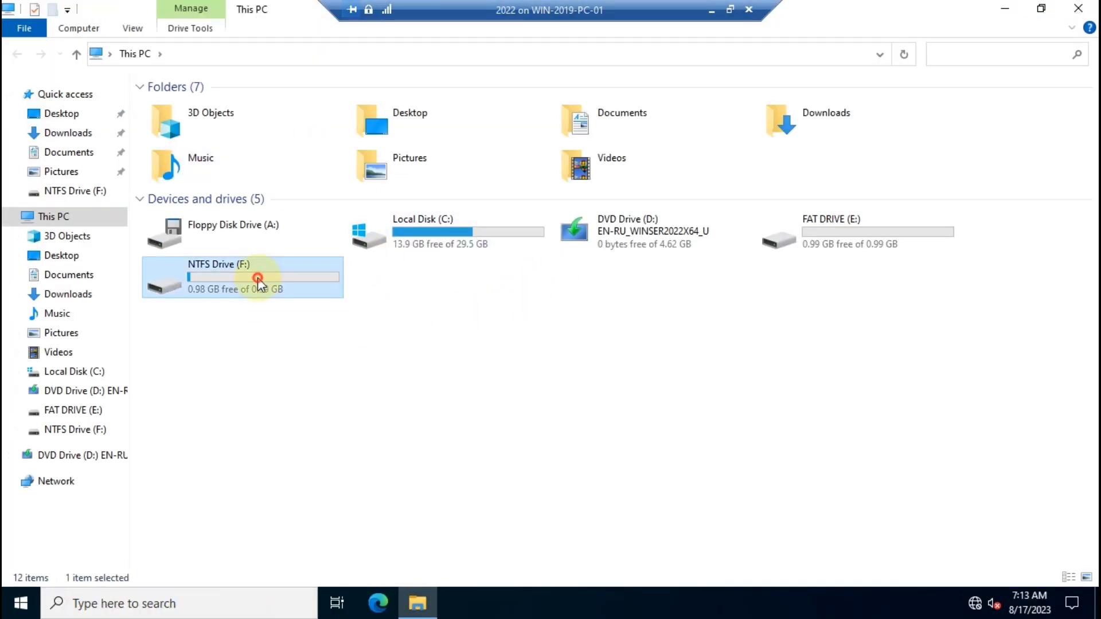
Open NTFS Drive (F:) Properties and show its Security tab.
right_click(227, 279)
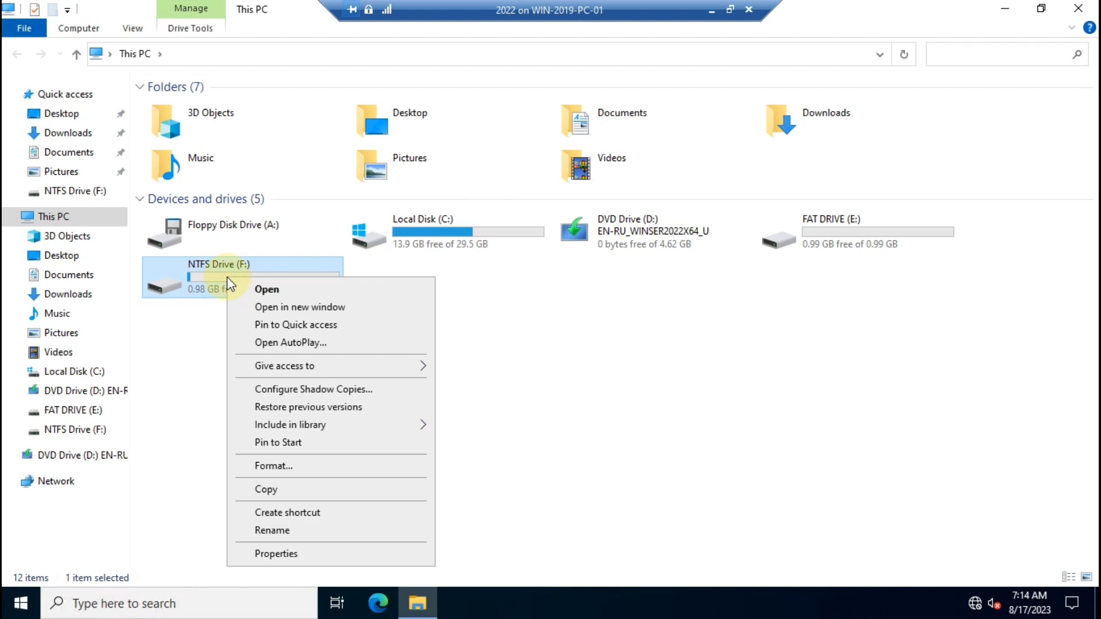
left_click(281, 554)
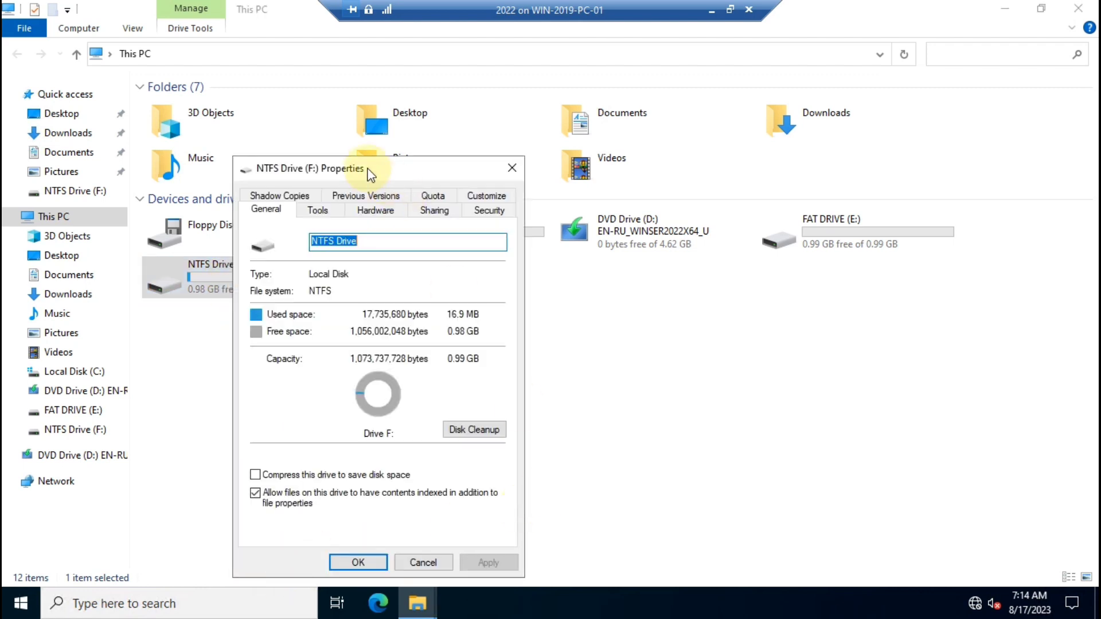
left_click_drag(369, 174, 554, 114)
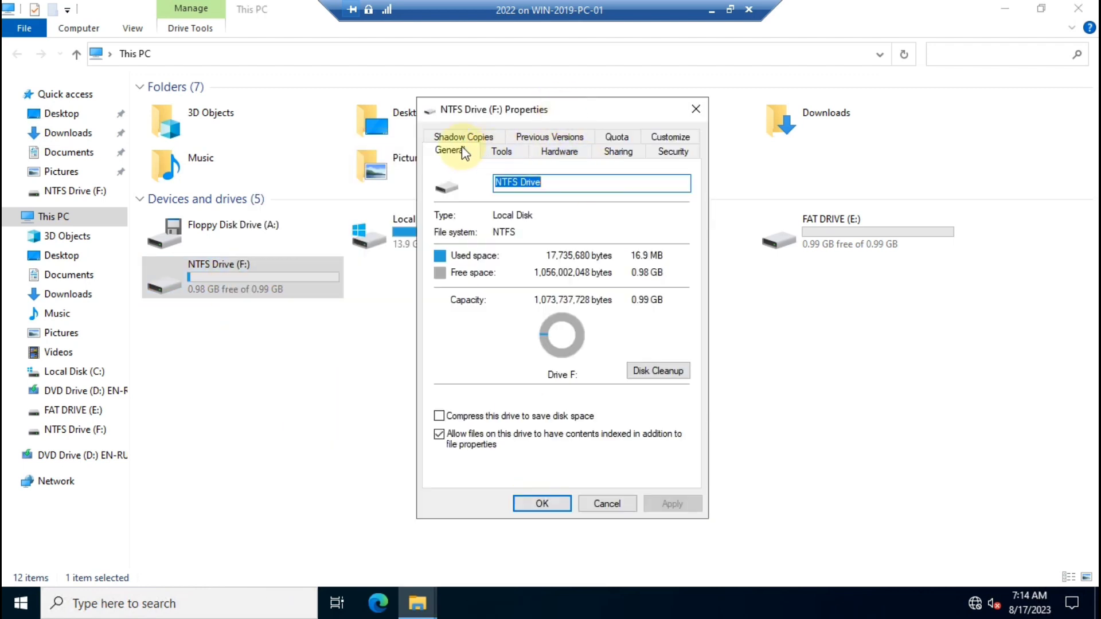
left_click(673, 152)
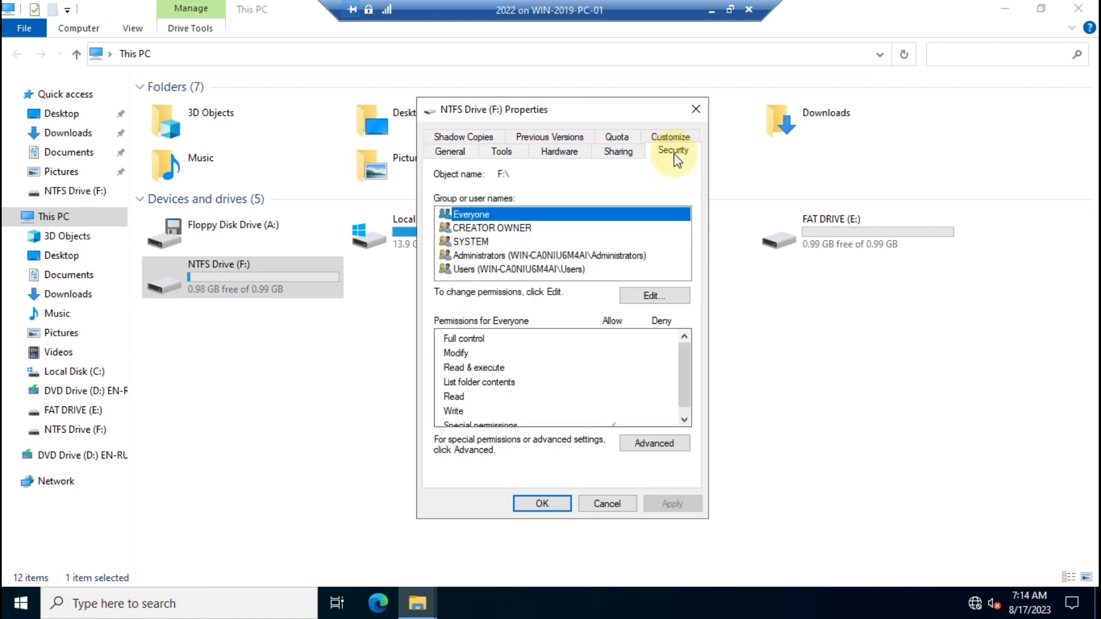
Add the demo account to drive F:'s permission list.
left_click(665, 296)
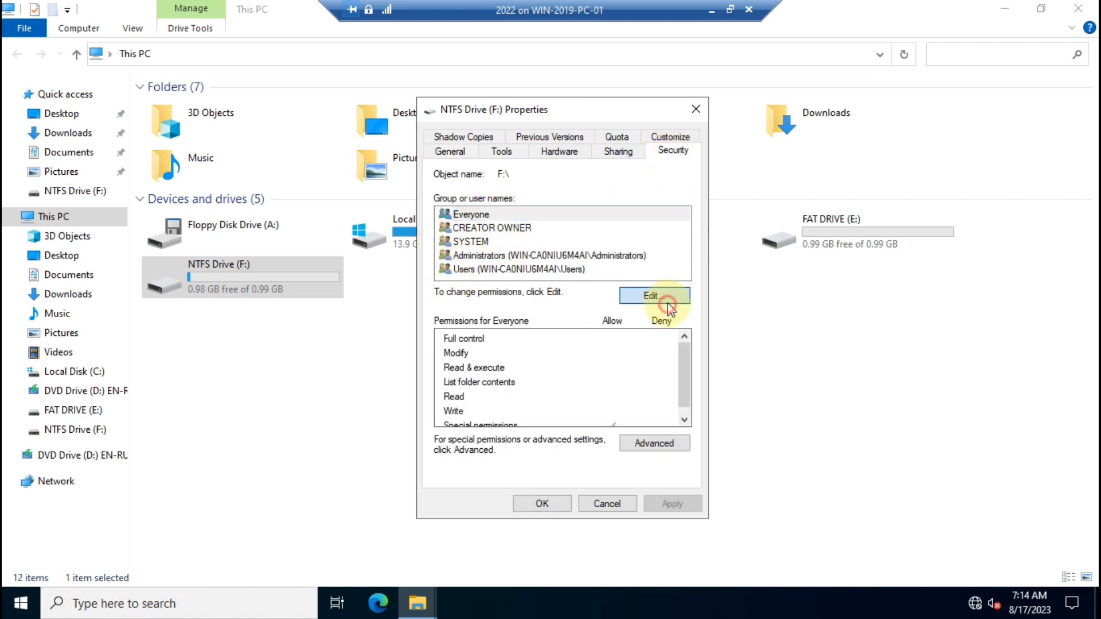
left_click(616, 370)
left_click(490, 383)
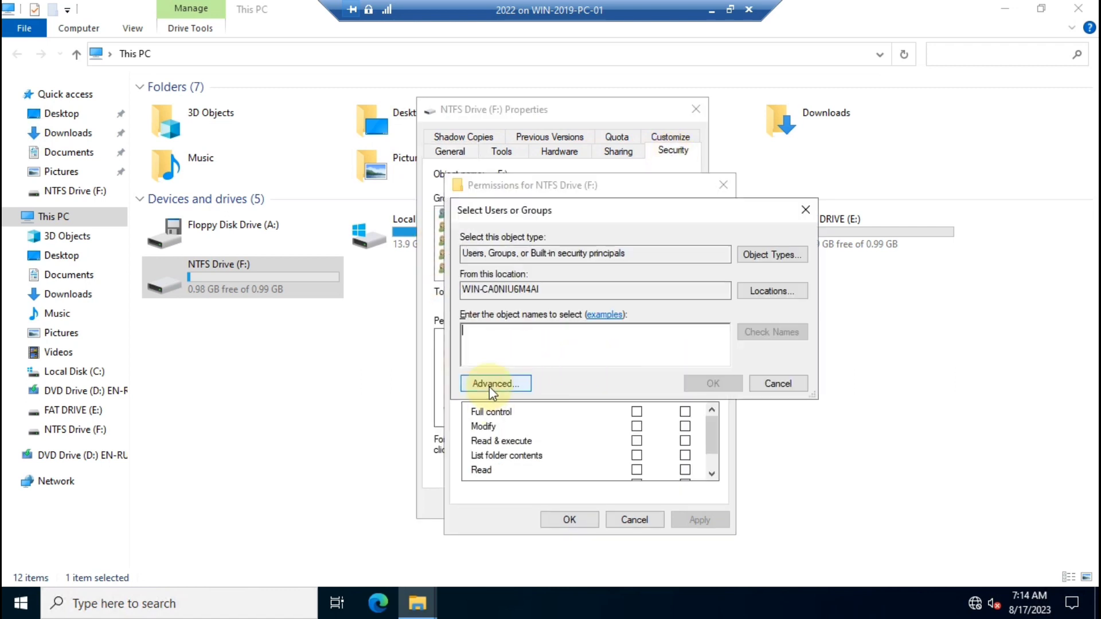
left_click(813, 280)
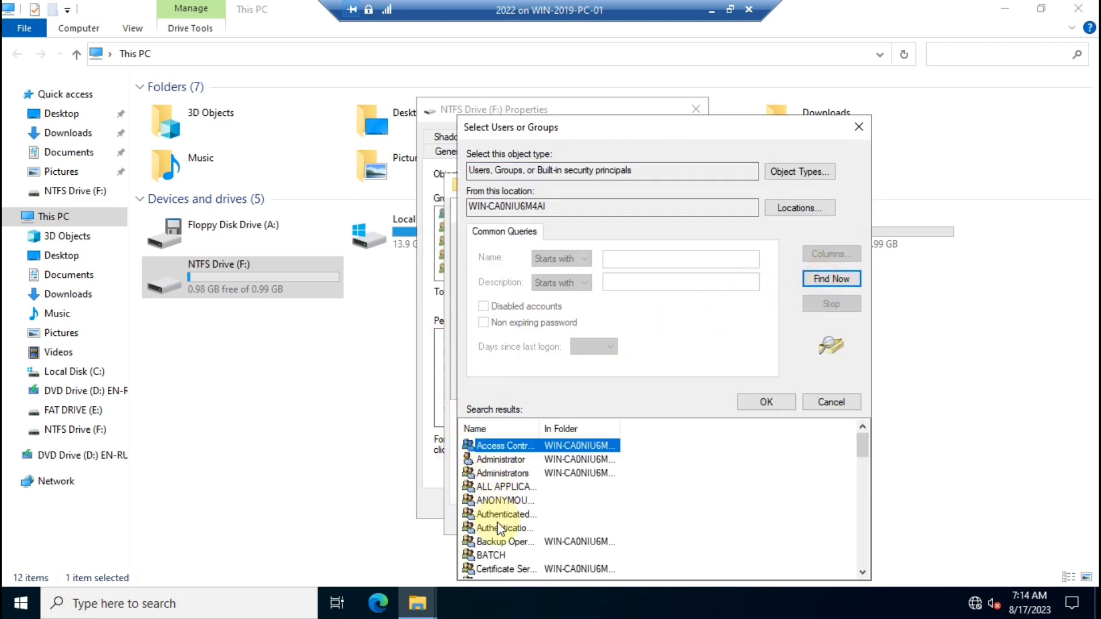
scroll(503, 516, "down", 2)
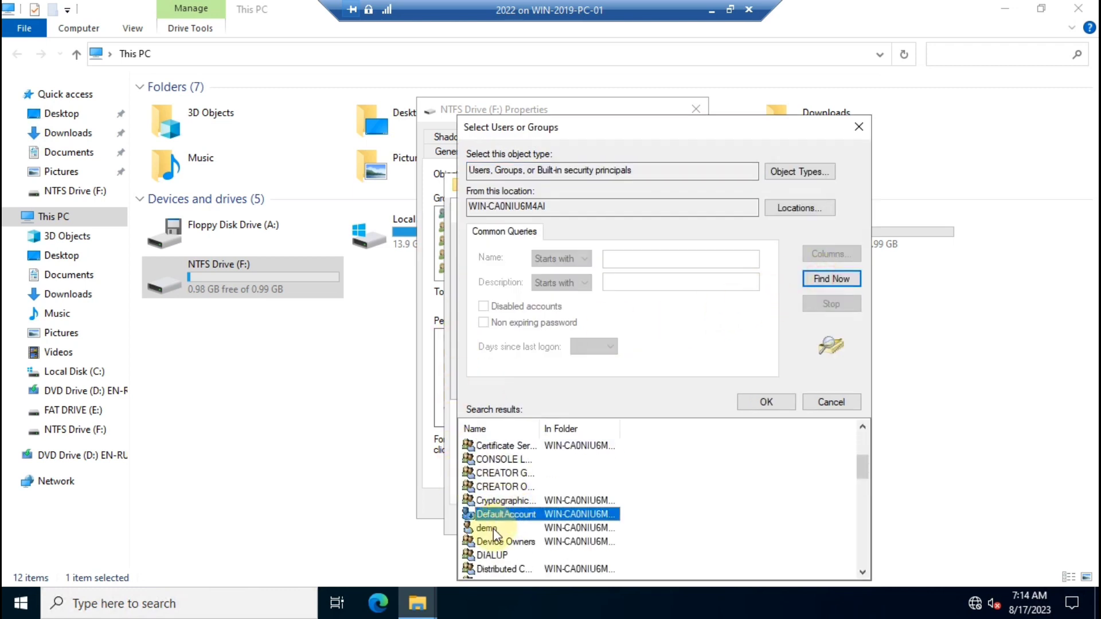
left_click(493, 528)
left_click(771, 401)
left_click(713, 383)
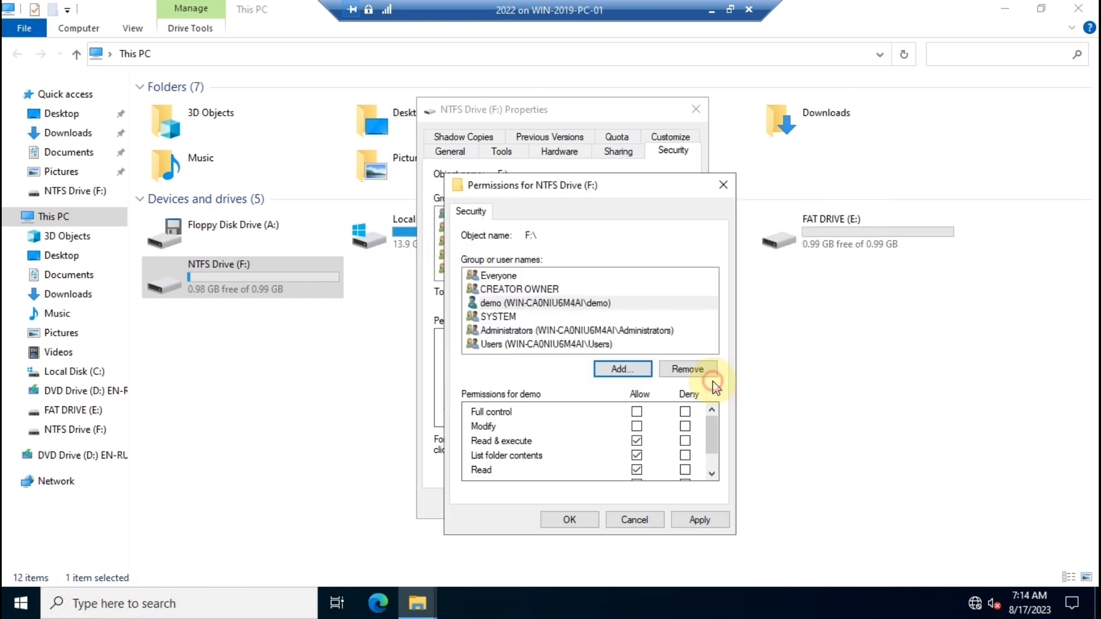
Deny demo Full control, apply, accept the deny warning and close both dialogs.
scroll(582, 459, "down", 1)
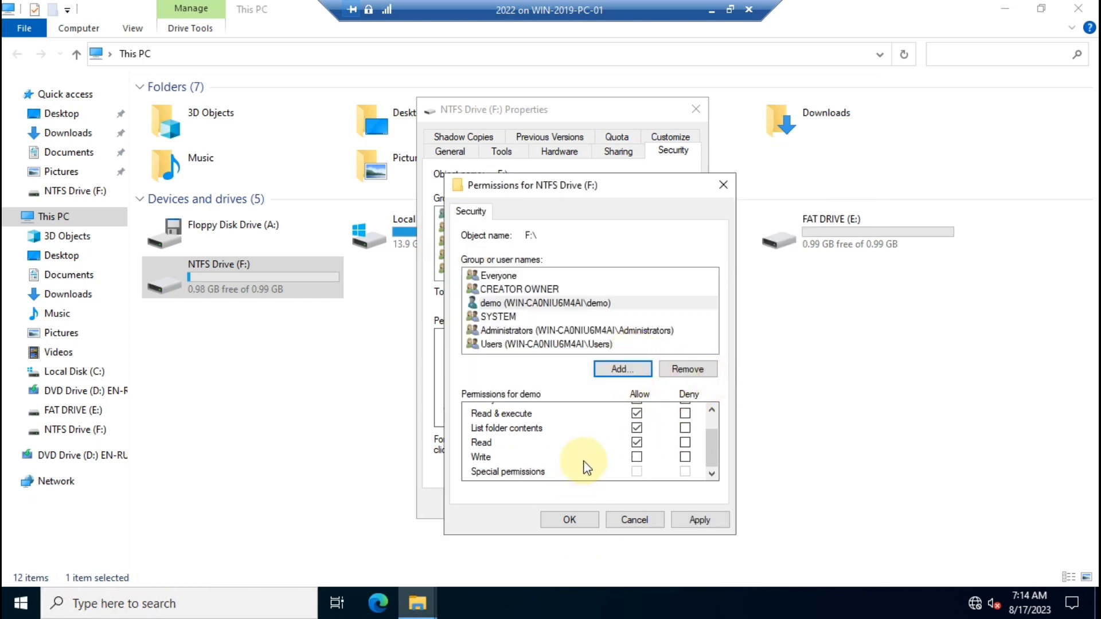
scroll(586, 467, "up", 1)
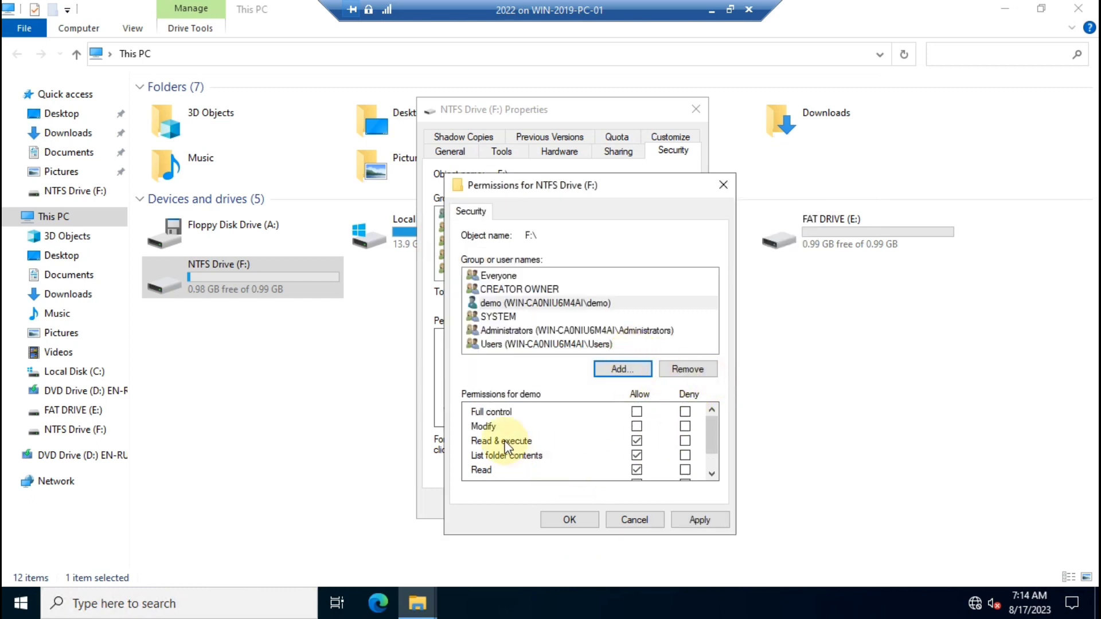
left_click(684, 412)
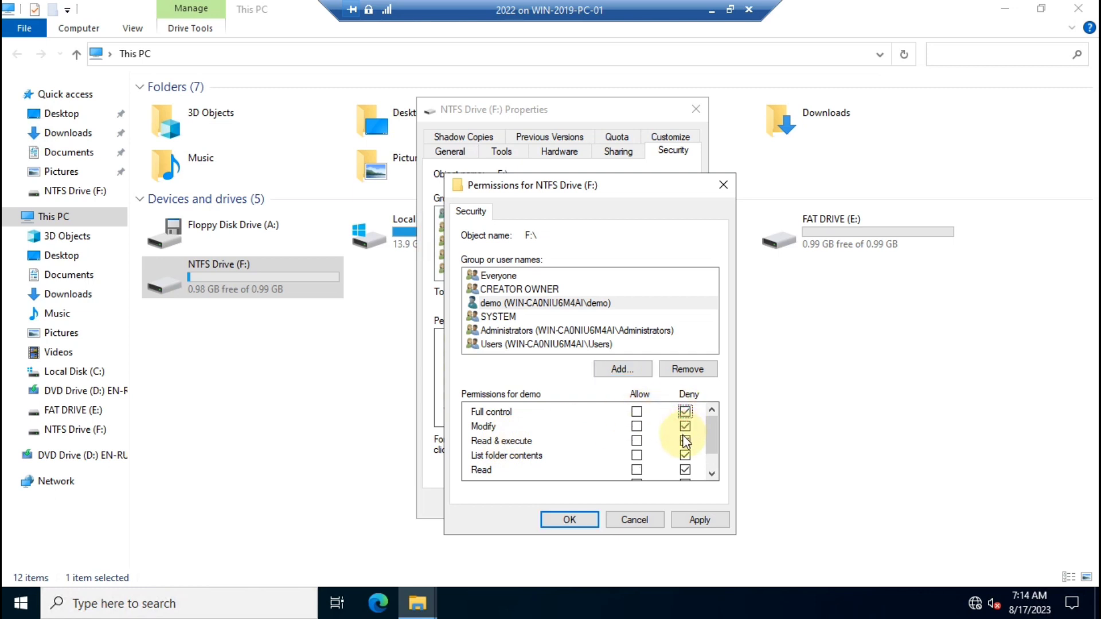
scroll(686, 442, "down", 1)
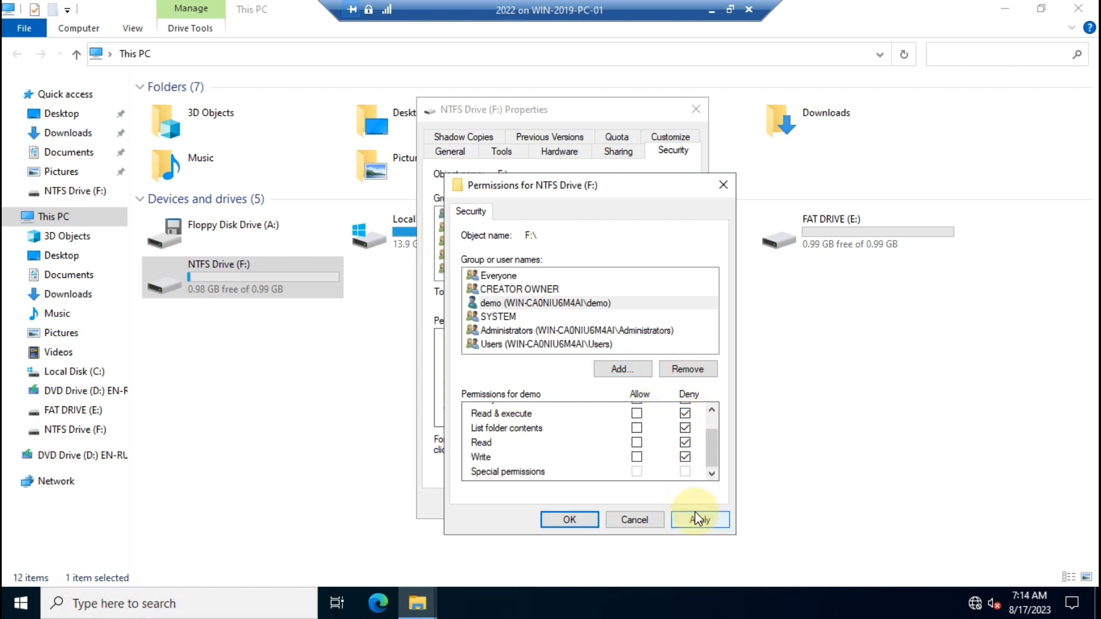
left_click(703, 520)
left_click(611, 378)
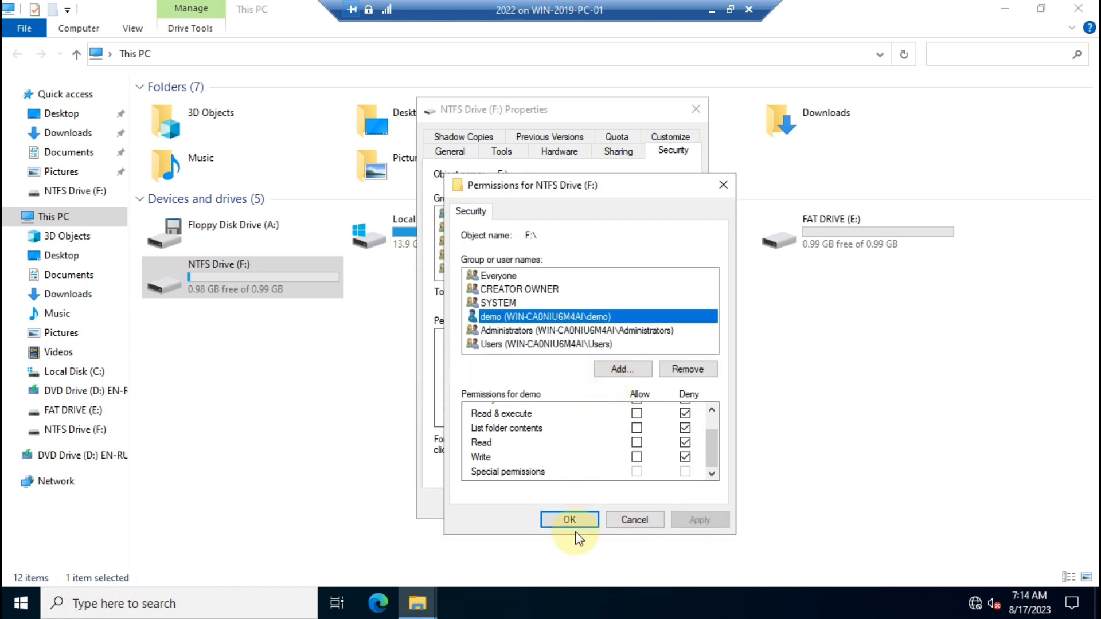
left_click(569, 519)
left_click(539, 503)
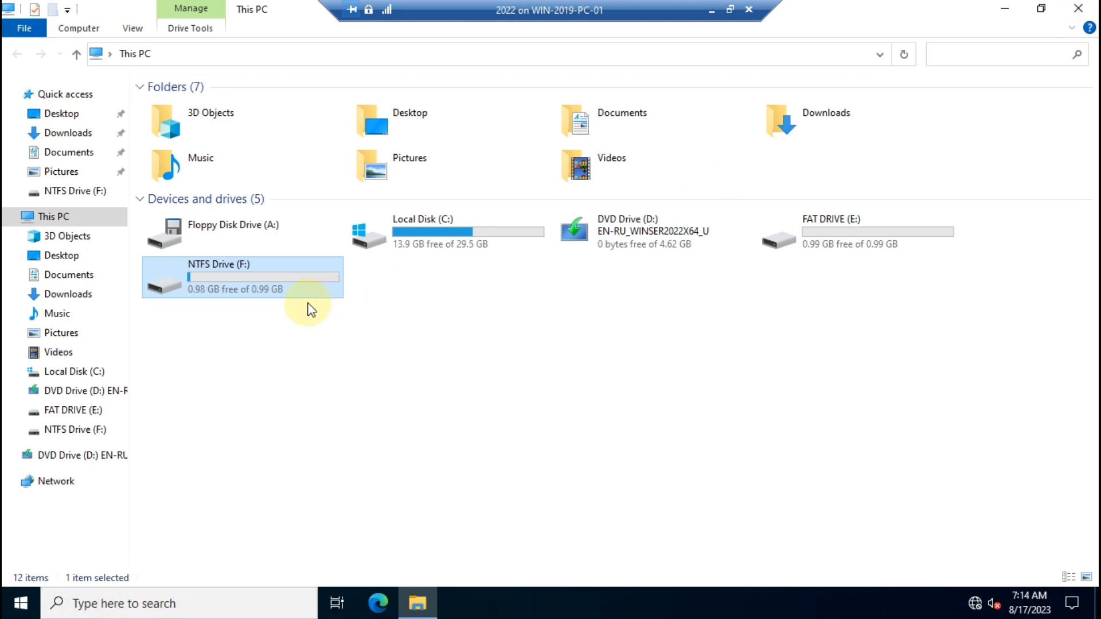
Open NTFS Drive (F:) to check its contents, including the Demo_HR file, then close it.
left_click(267, 272)
double_click(267, 273)
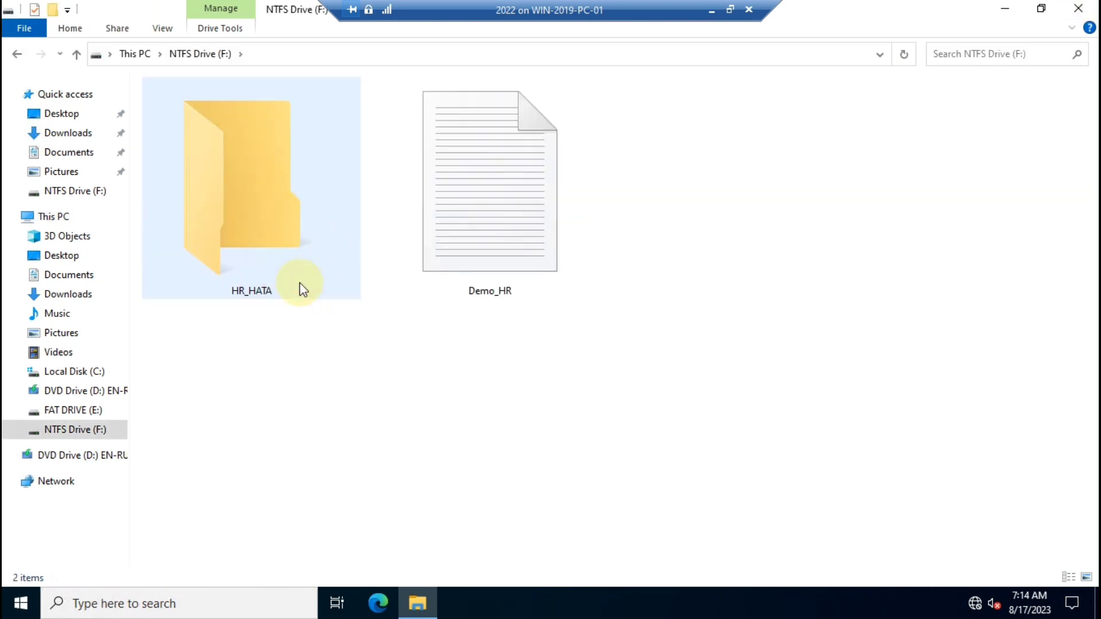
left_click(442, 209)
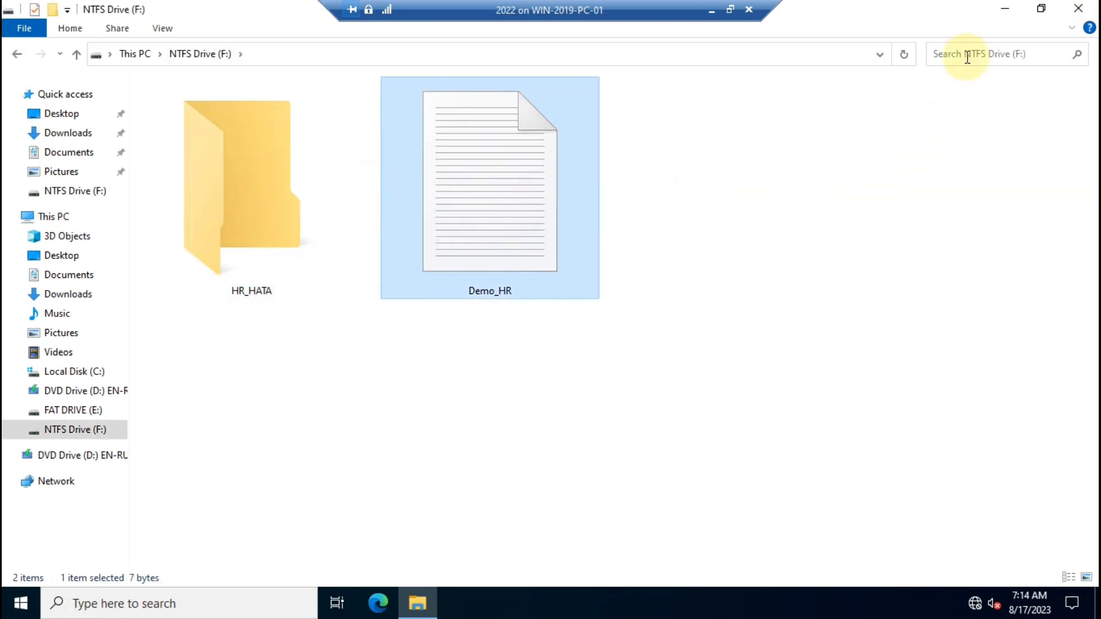
left_click(1095, 7)
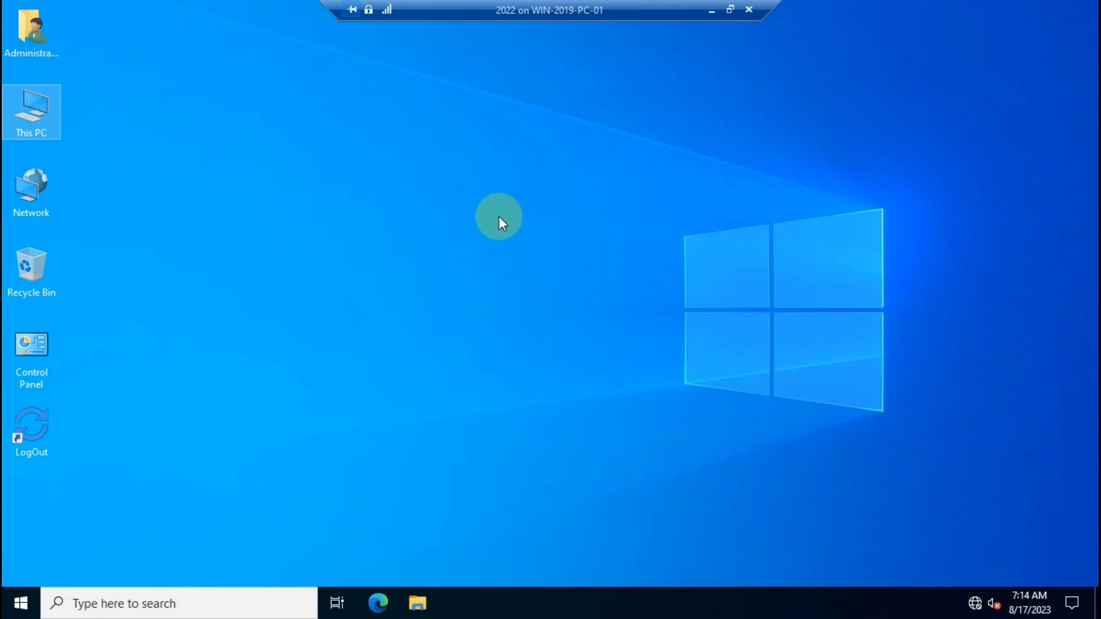
Sign out via LogOut and sign back in as demo using an enhanced session with demo's password.
double_click(36, 420)
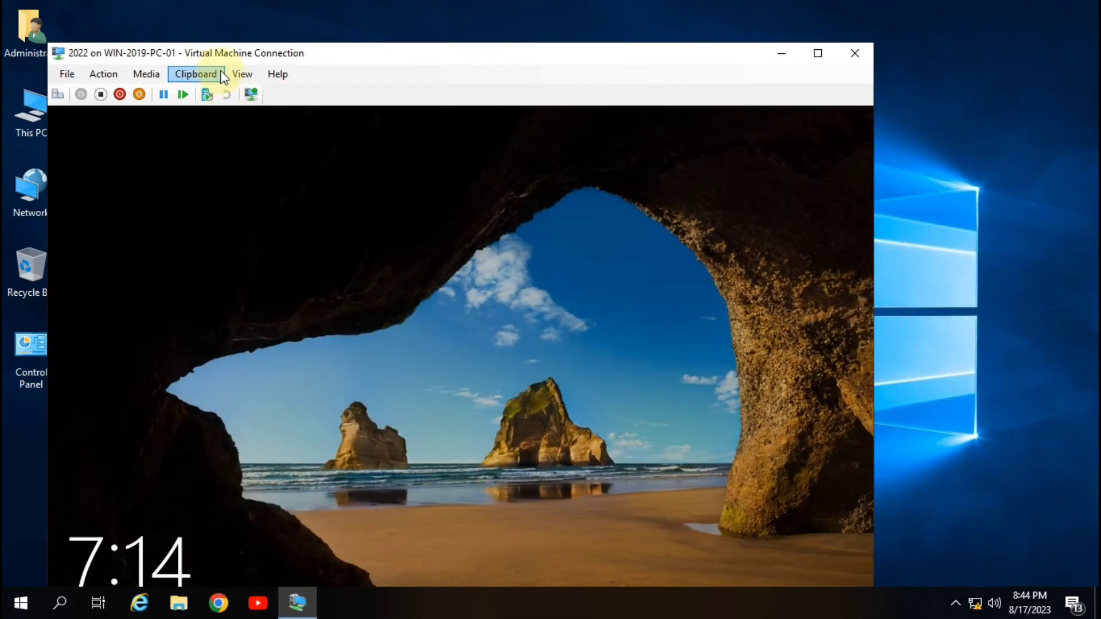
left_click(242, 74)
left_click(289, 127)
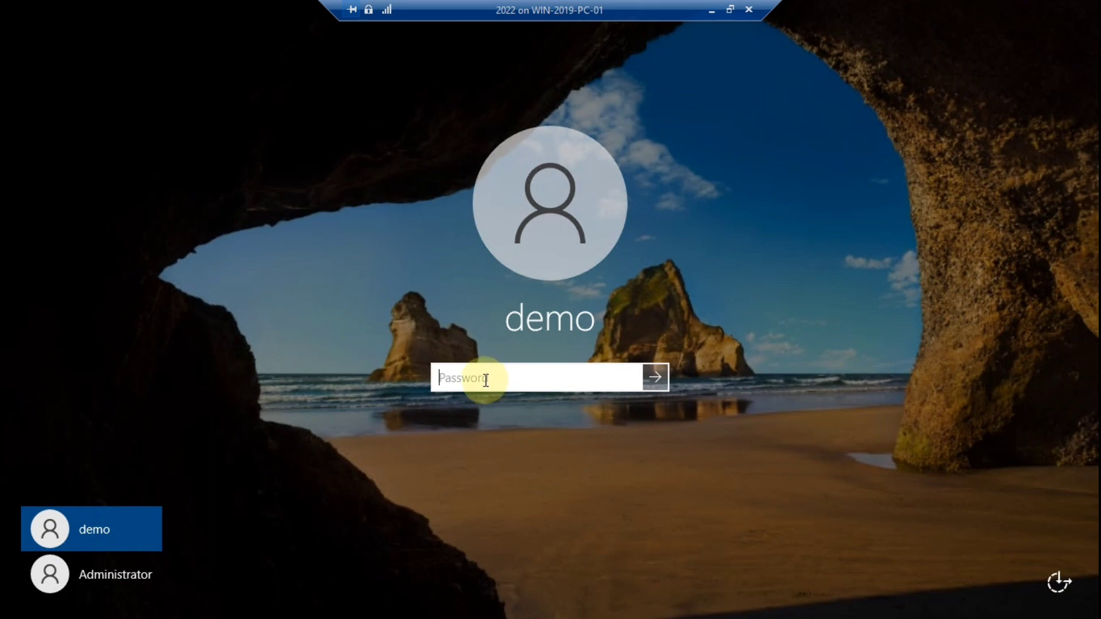
type("demo123")
key("Return")
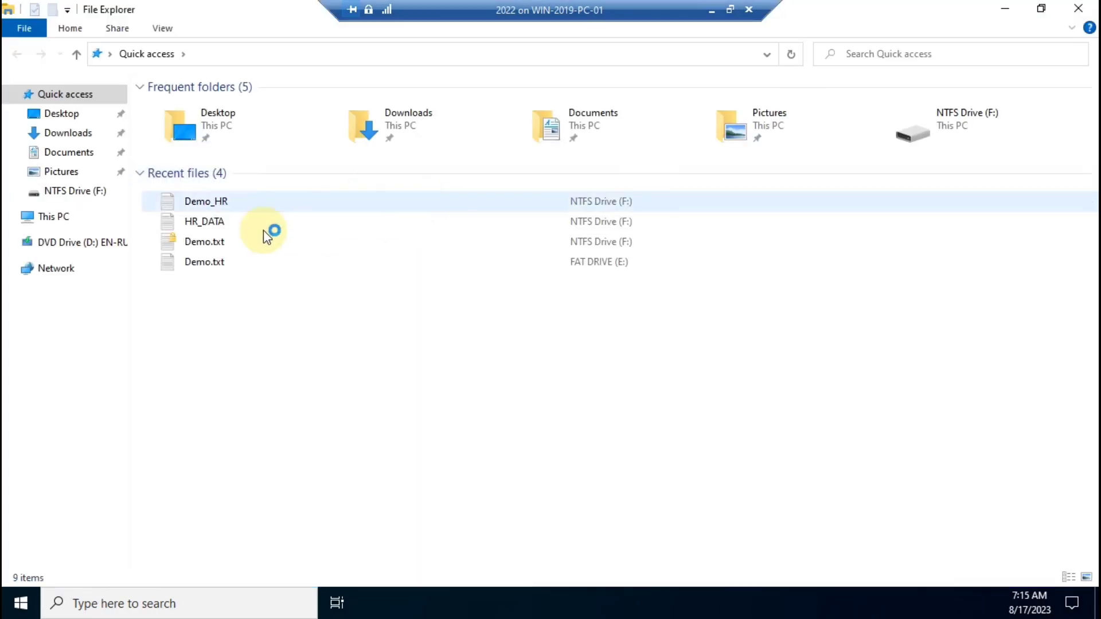
In This PC, select the drives and try double-clicking NTFS Drive (F:) to open it.
left_click(58, 217)
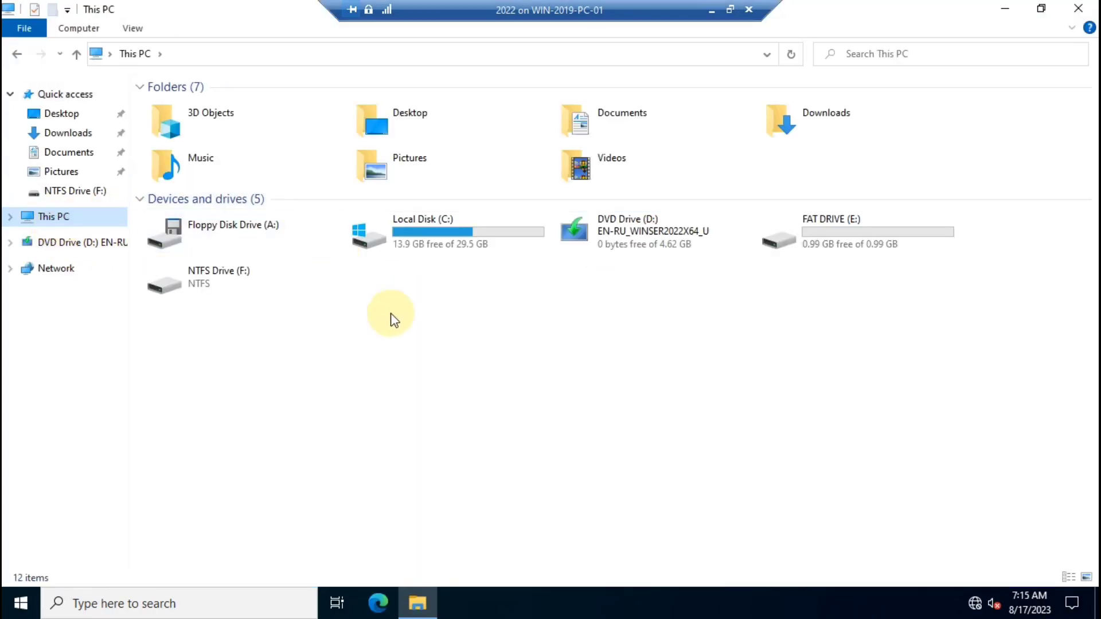
left_click(857, 245)
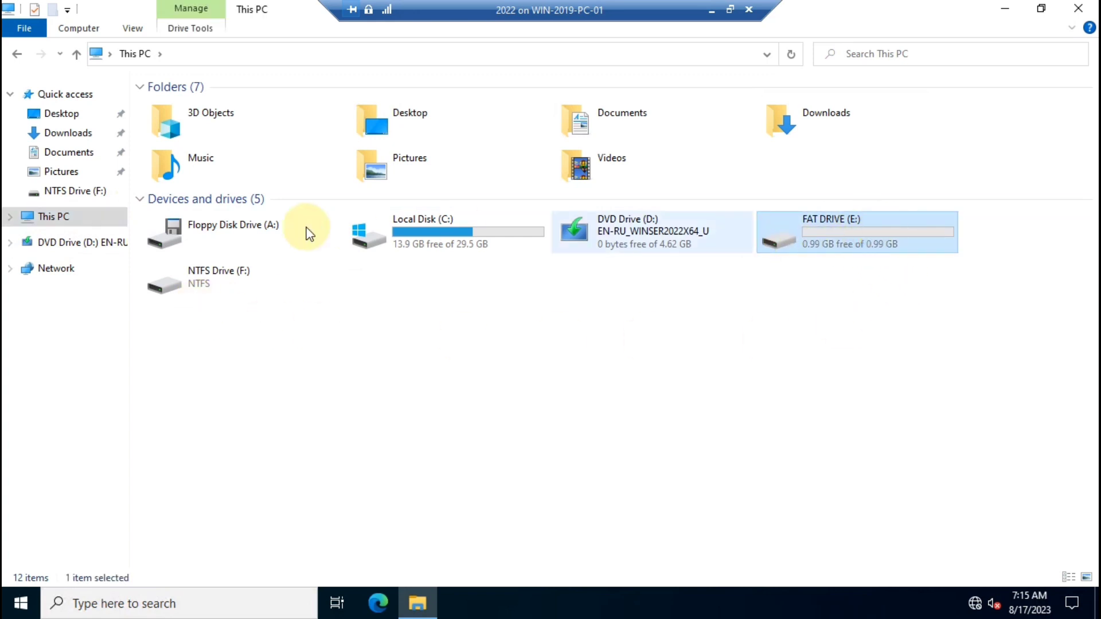
left_click(220, 276)
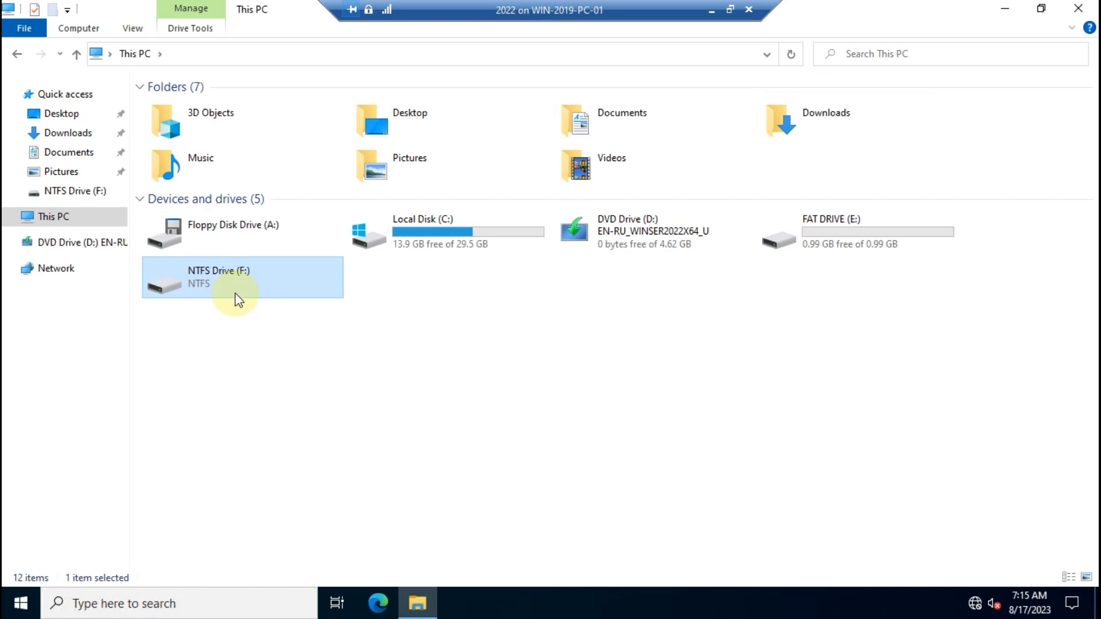
double_click(259, 297)
left_click(497, 277)
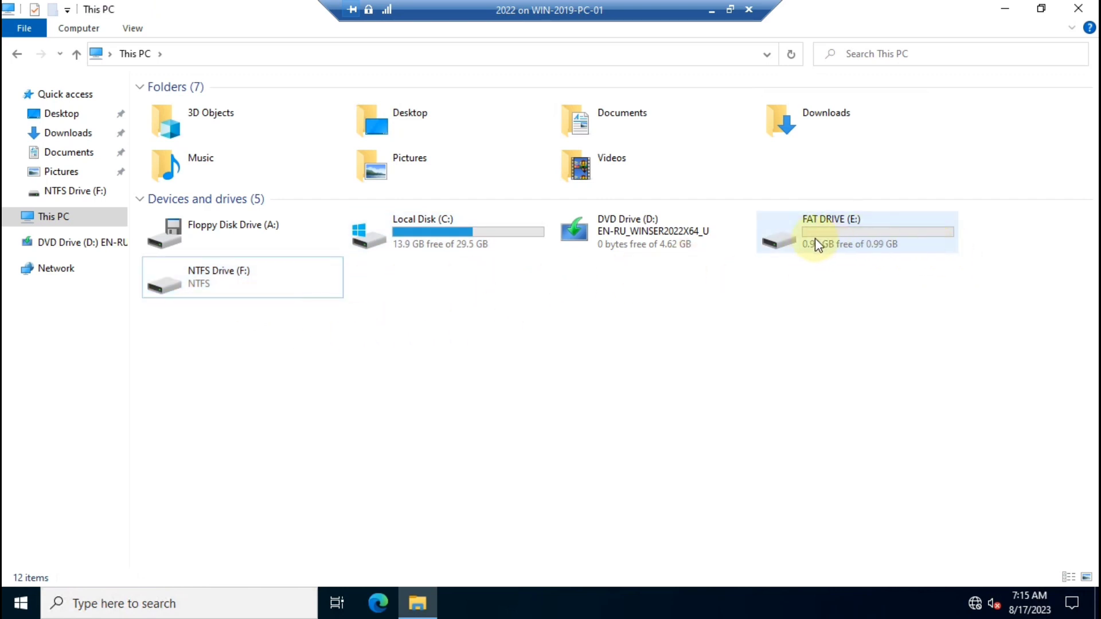
Open NTFS Drive (F:) from its context menu, dismiss 'Access is denied', and close This PC.
mouse_move(814, 241)
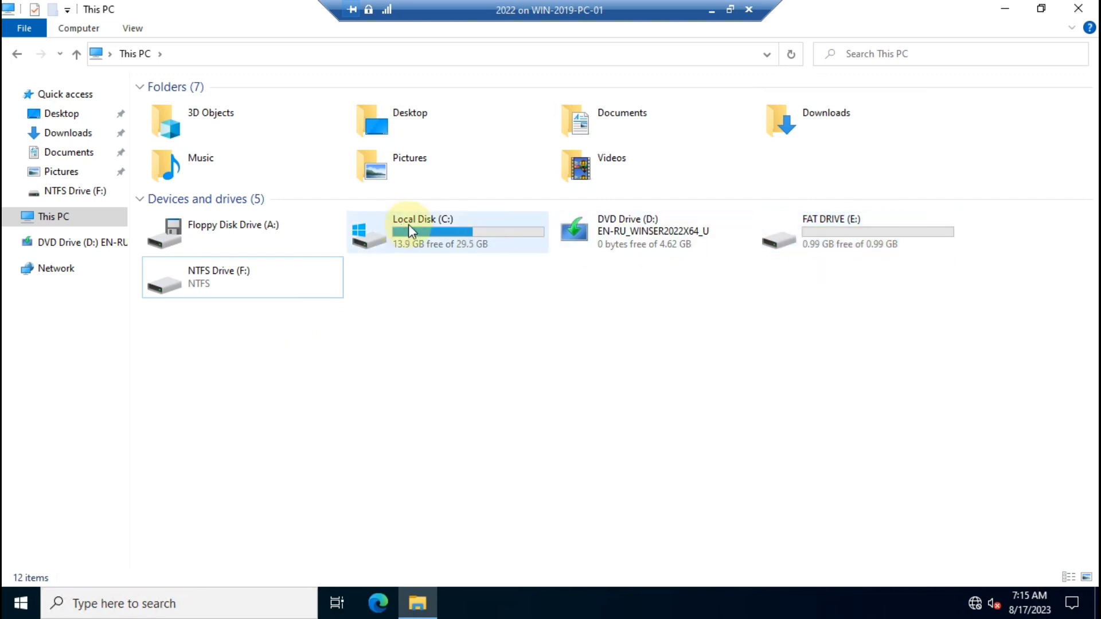
left_click(227, 288)
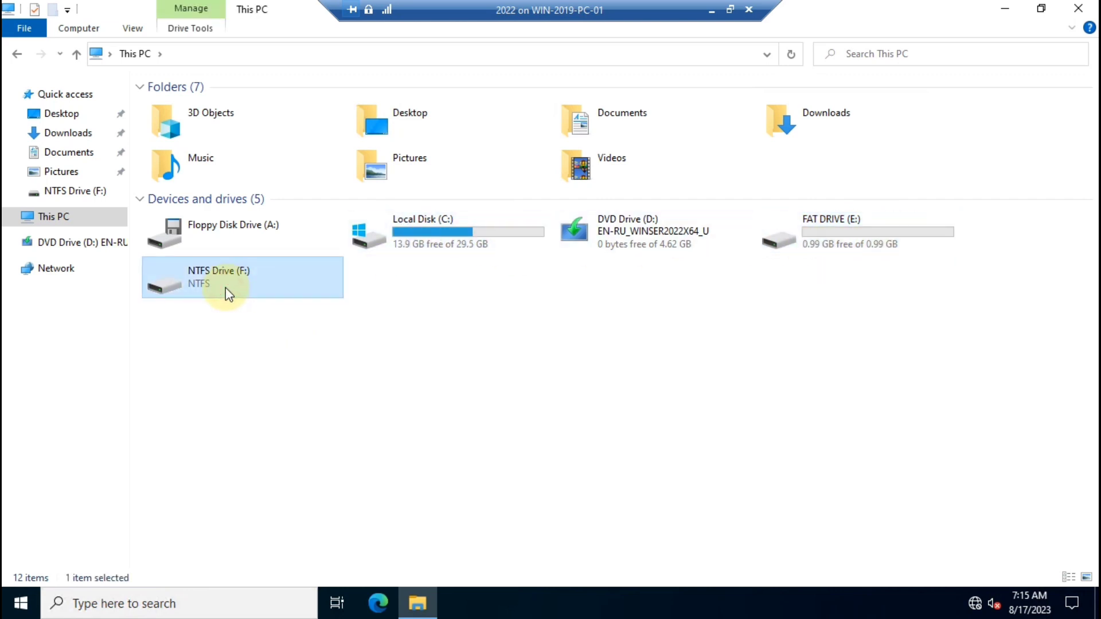
right_click(226, 282)
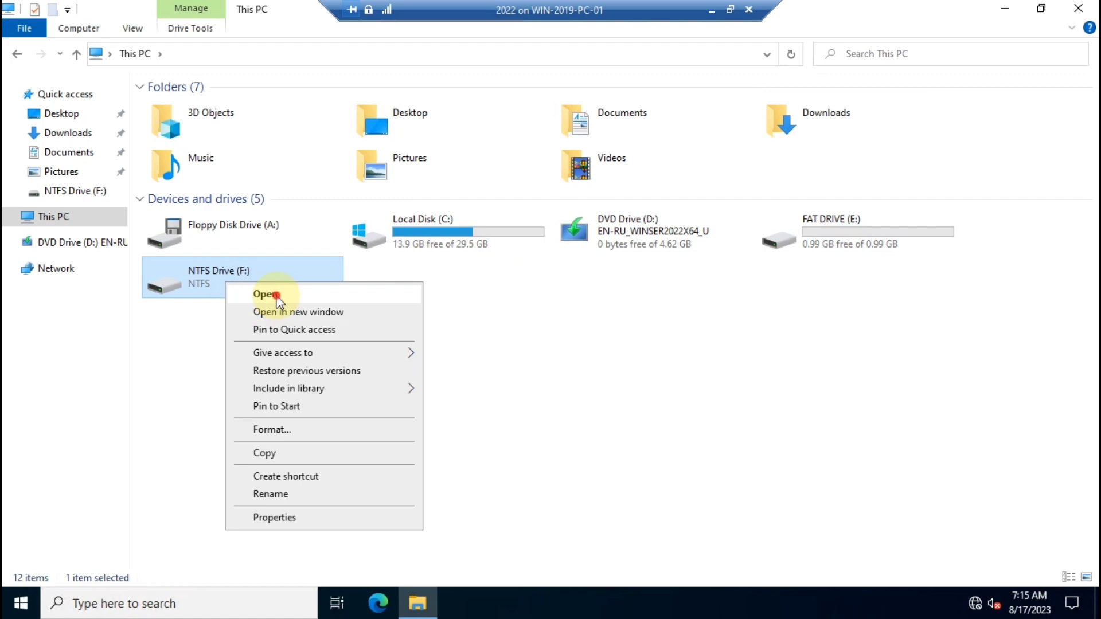
left_click(276, 296)
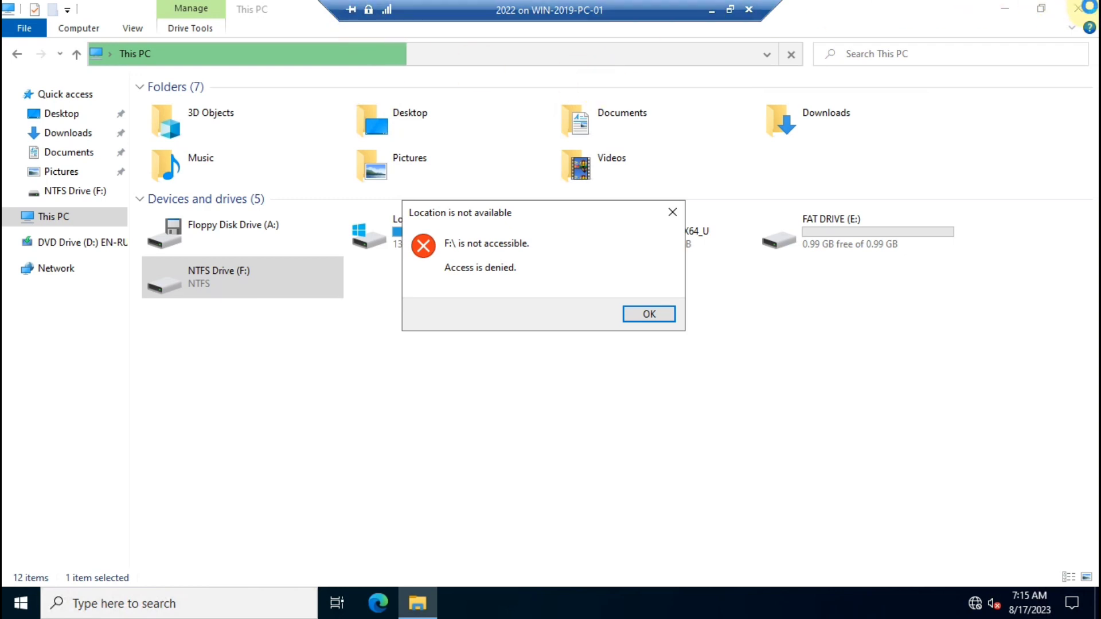
left_click(656, 314)
left_click(1076, 9)
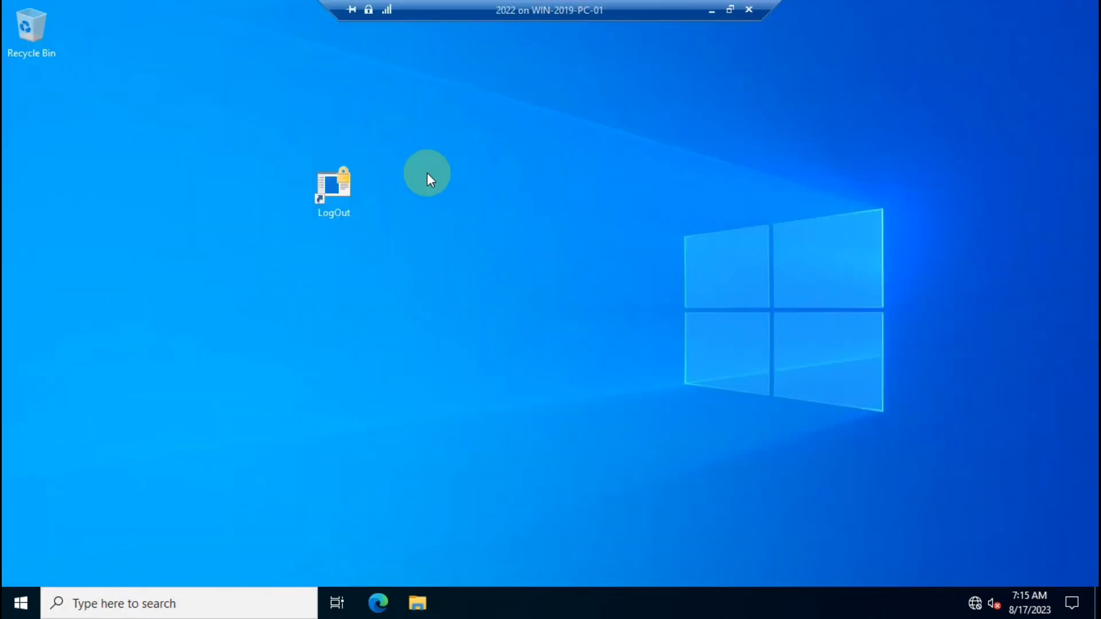
Refresh the desktop, sign demo out via LogOut, and maximize the VM connection window.
right_click(495, 123)
left_click(538, 174)
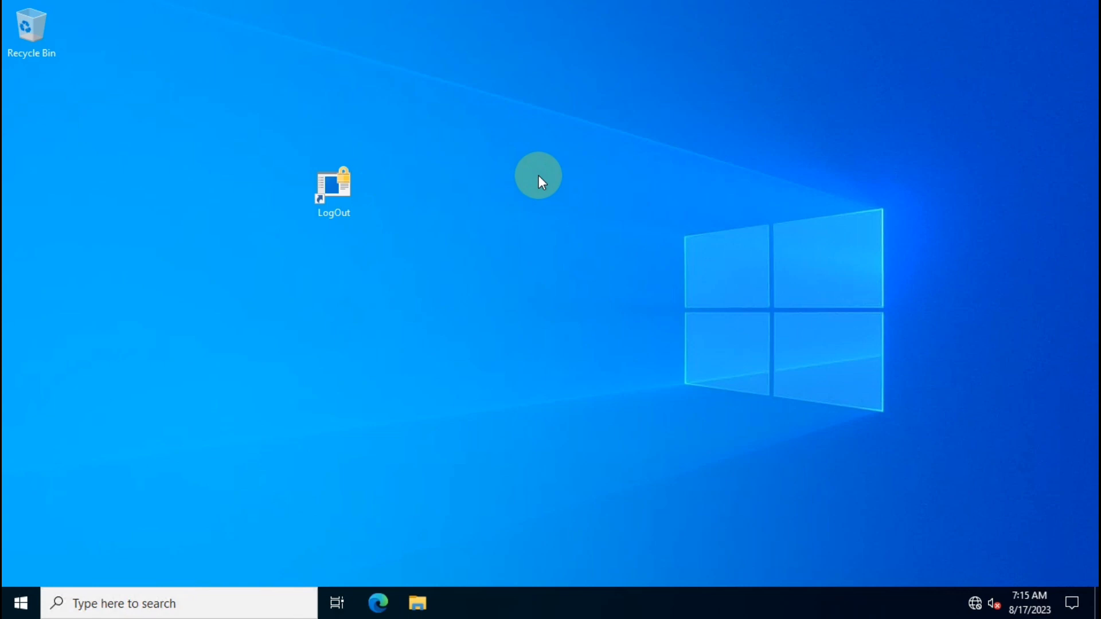
double_click(333, 196)
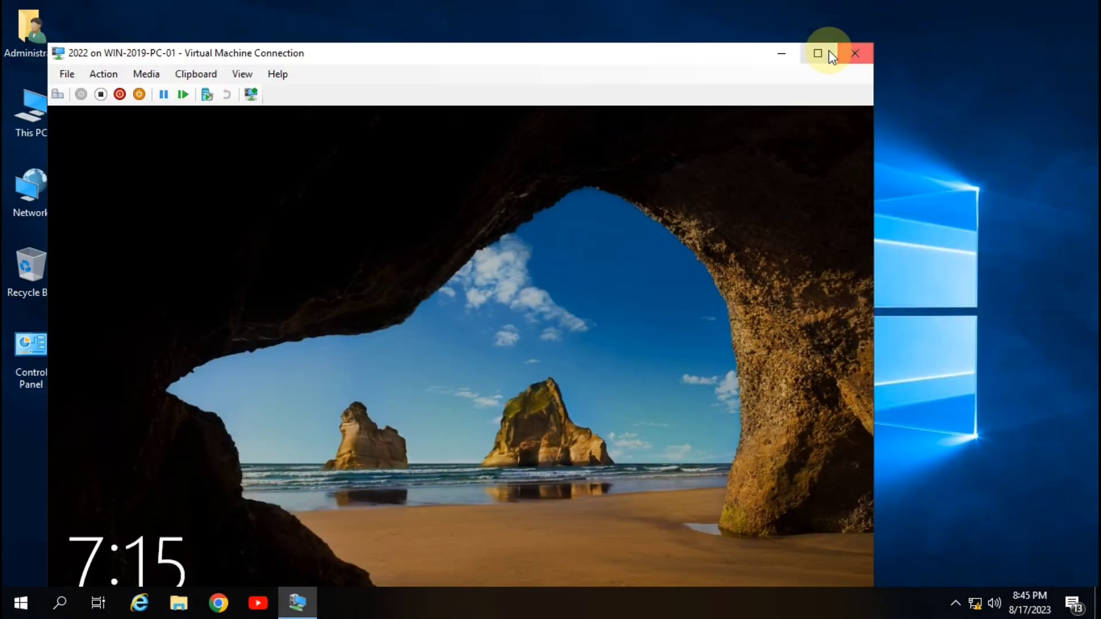
left_click(831, 57)
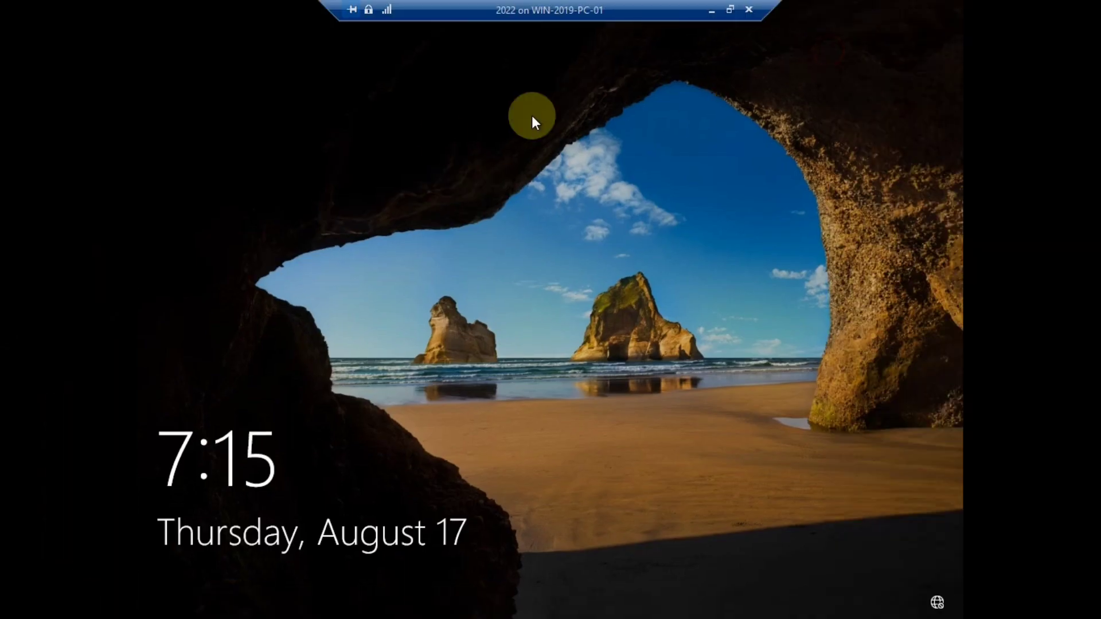
Sign in as Administrator with the account password, then hide the VM session to show the host.
left_click(349, 425)
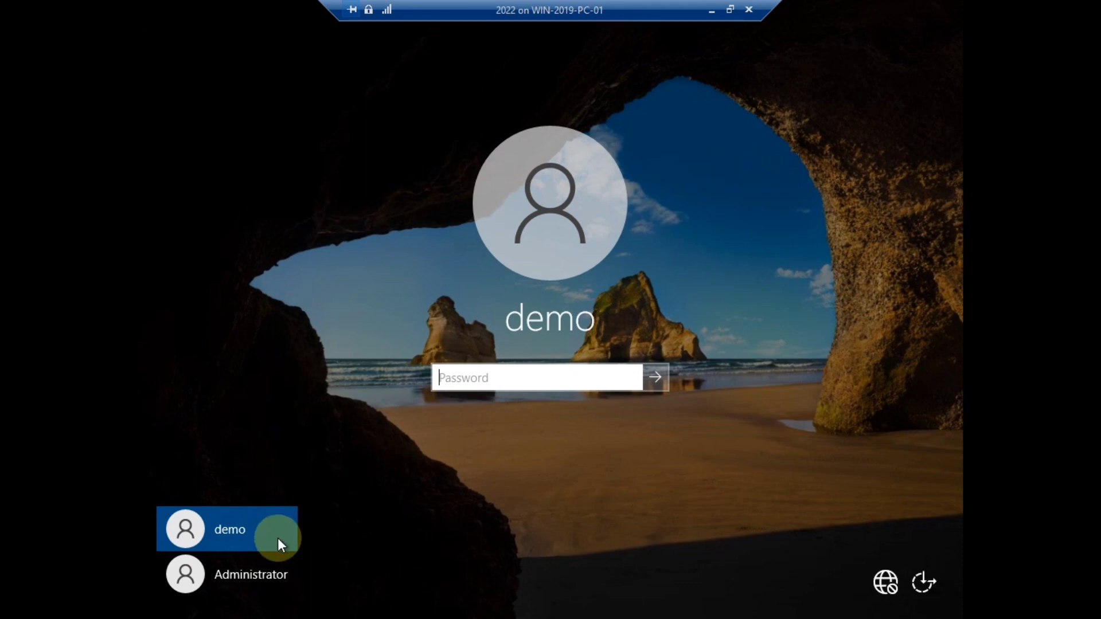
left_click(250, 575)
left_click(499, 379)
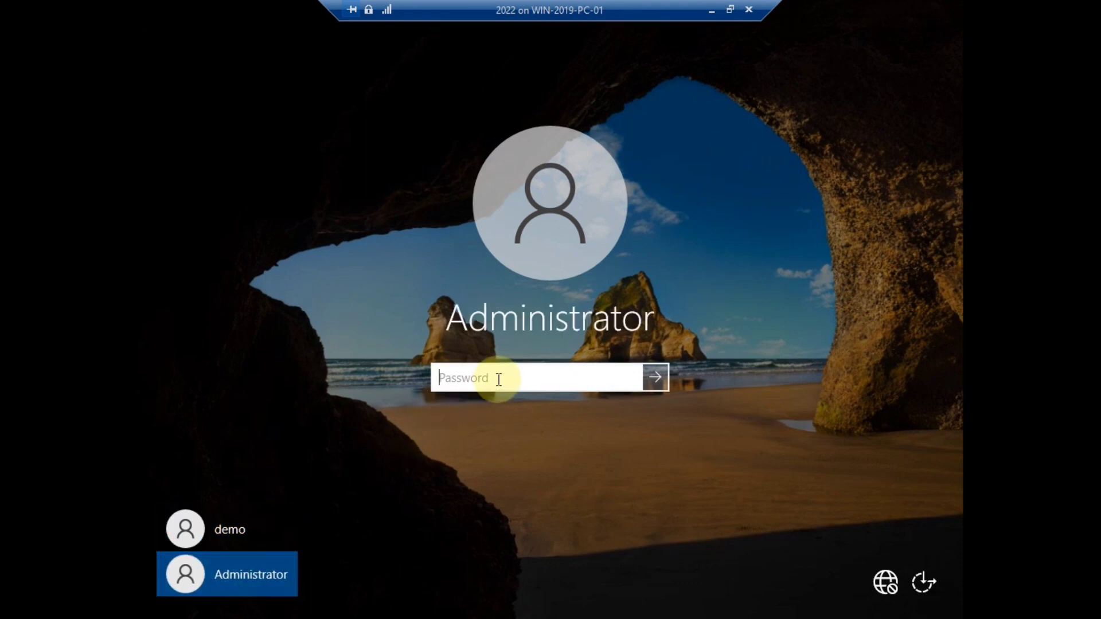
type("*******")
key("Return")
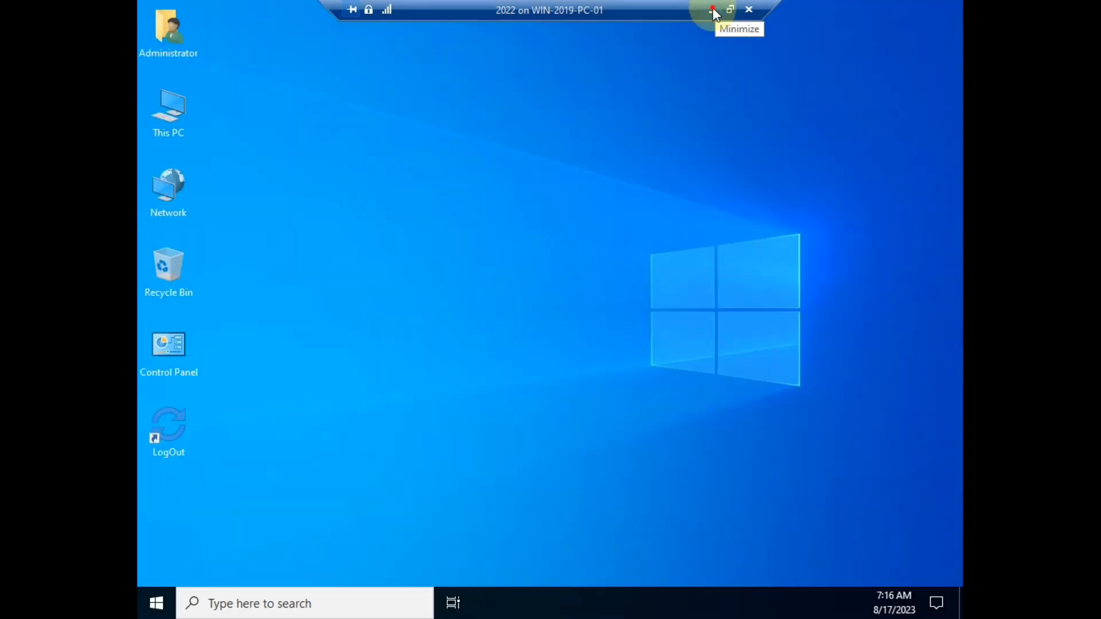
left_click(713, 11)
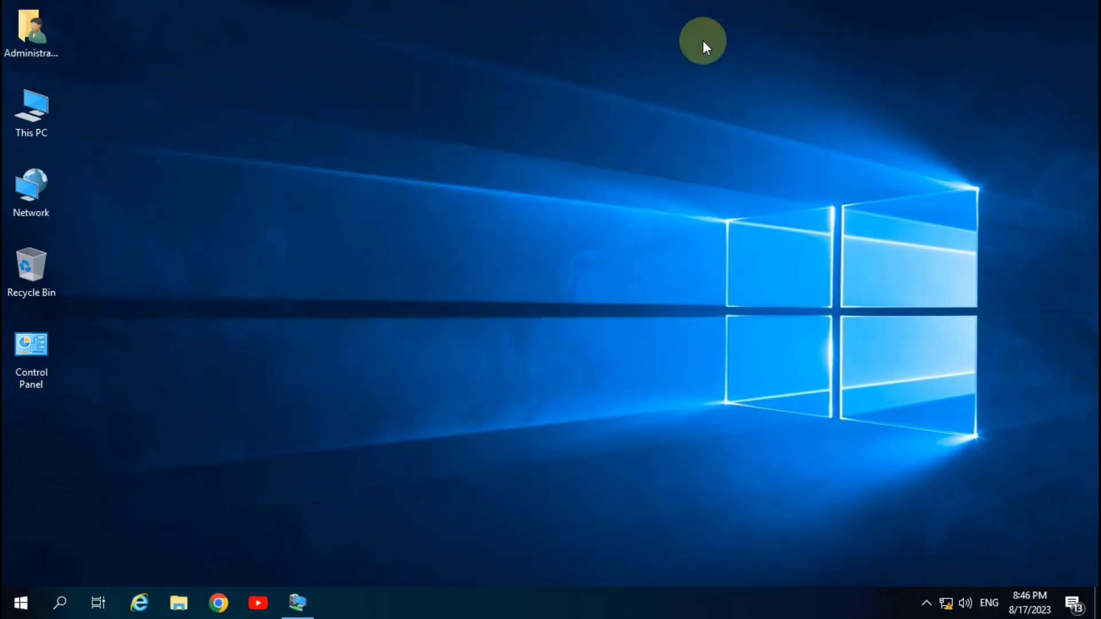